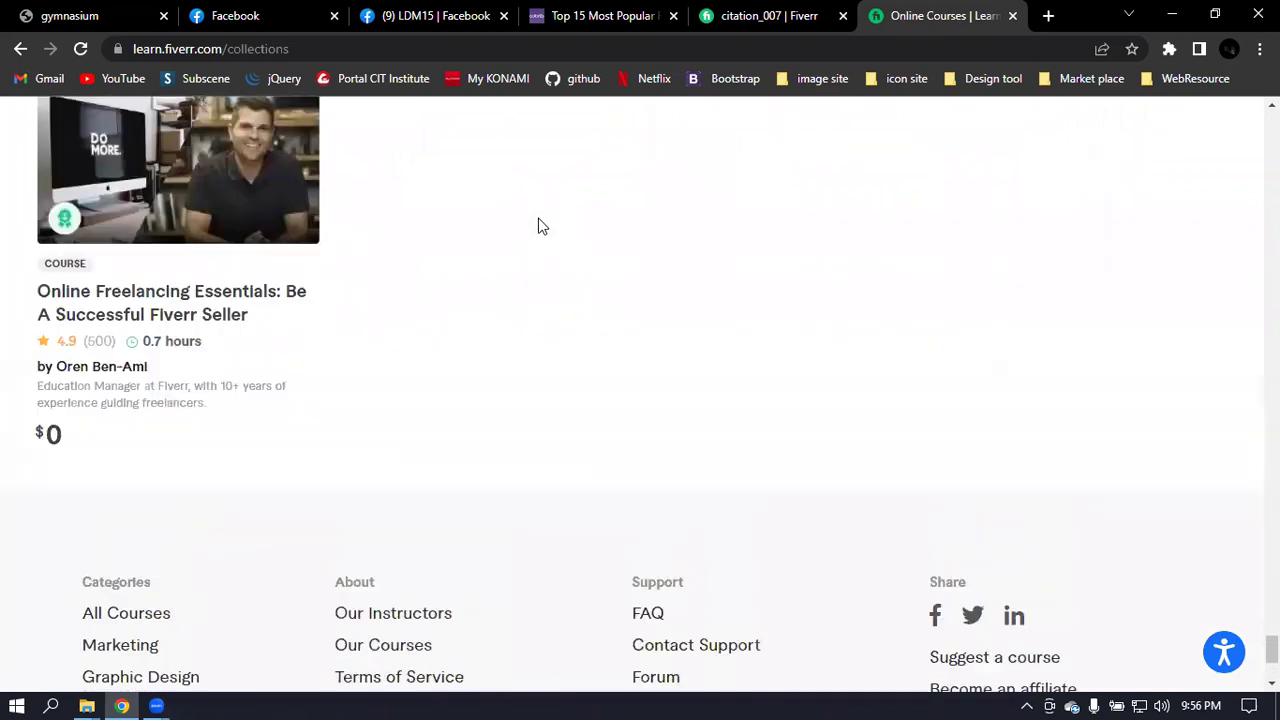
View the "Online Freelancing Essentials: Be A Successful Fiverr Seller" course page and return to the "Earn badges and stand out" section of the profile
{"action": "left_click", "coordinate": [203, 166]}
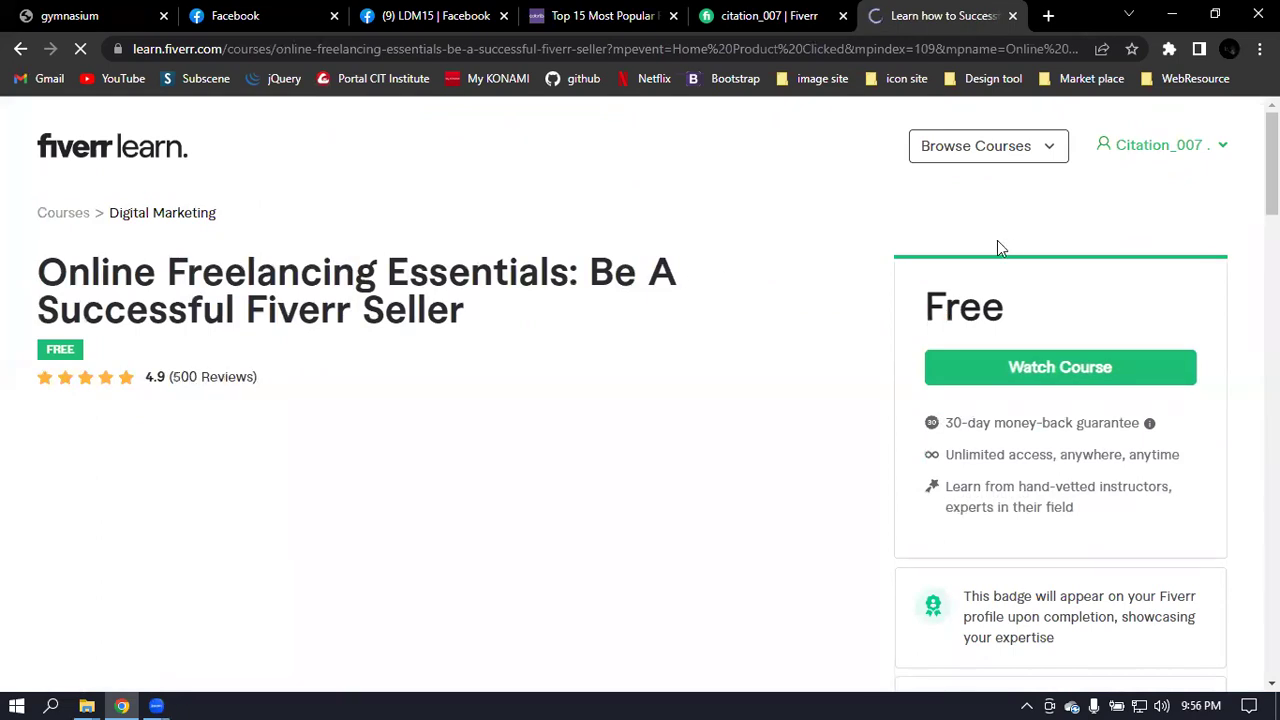
{"action": "scroll", "coordinate": [997, 240], "scroll_direction": "down", "scroll_amount": 1}
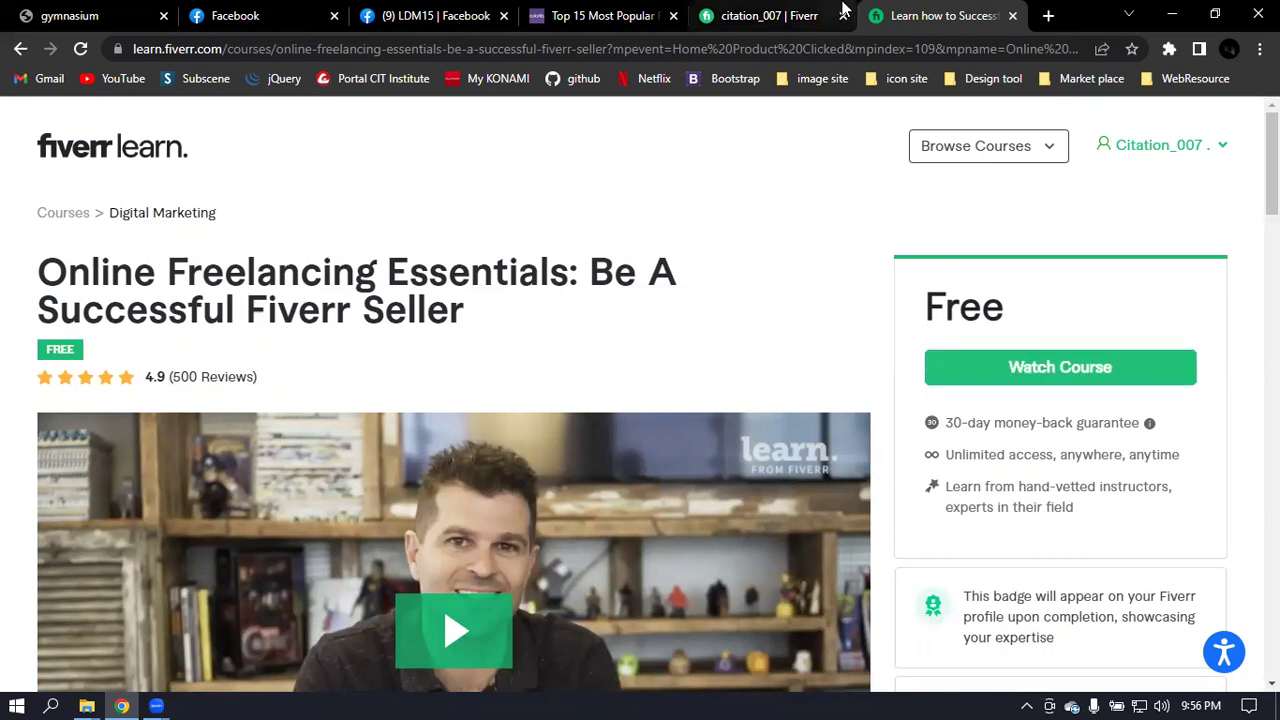
{"action": "left_click", "coordinate": [745, 18]}
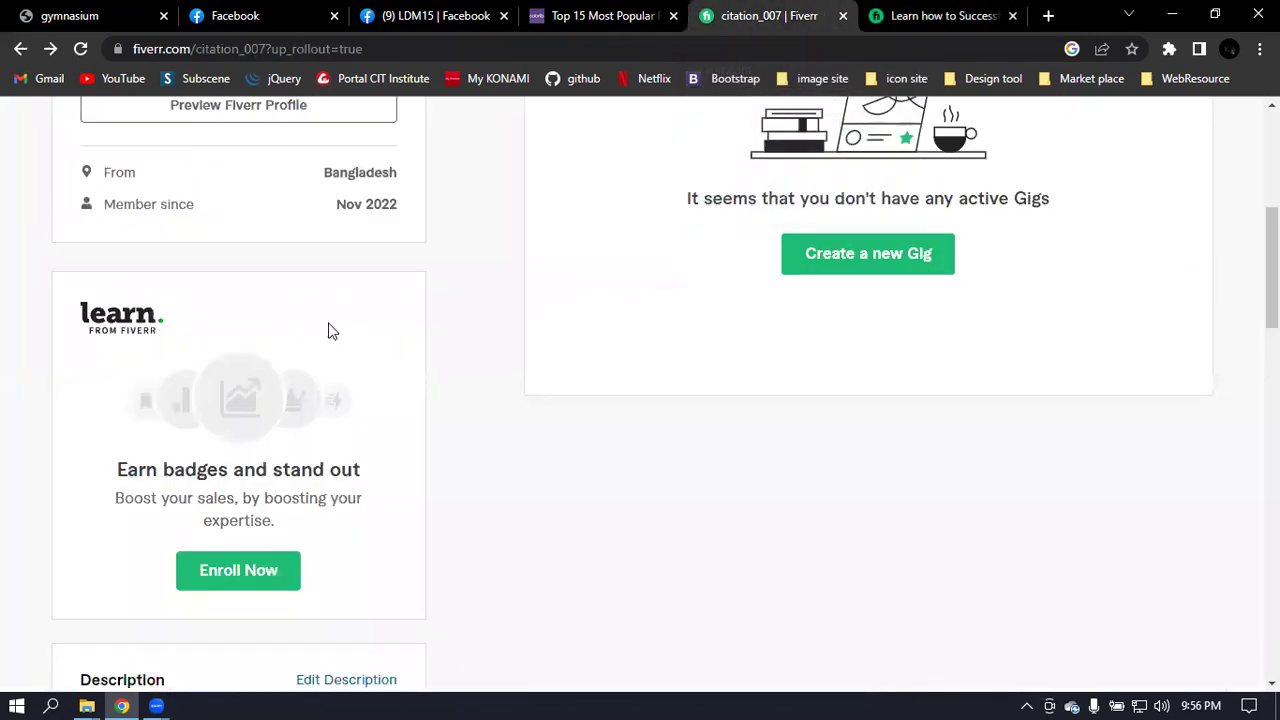
{"action": "left_click_drag", "start_coordinate": [157, 472], "coordinate": [292, 498]}
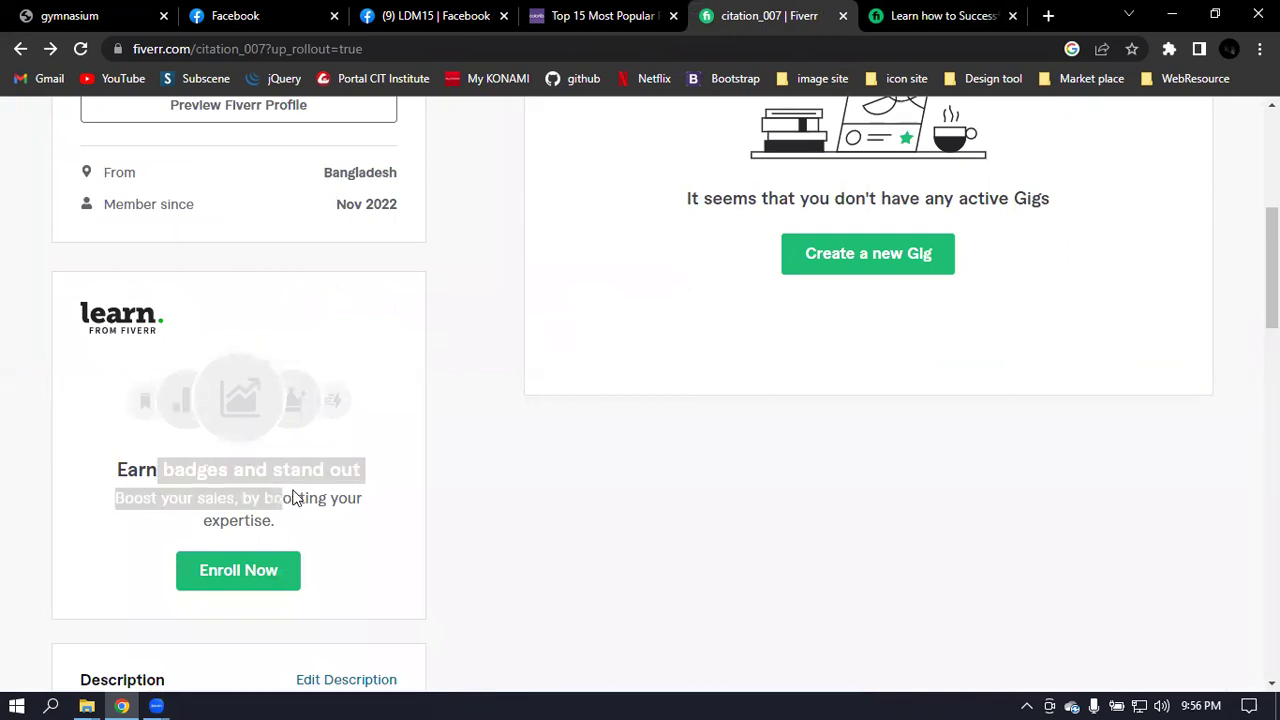
Start the profile description with the words "I am Expert", correcting the spelling mistakes
{"action": "scroll", "coordinate": [626, 492], "scroll_direction": "down", "scroll_amount": 3}
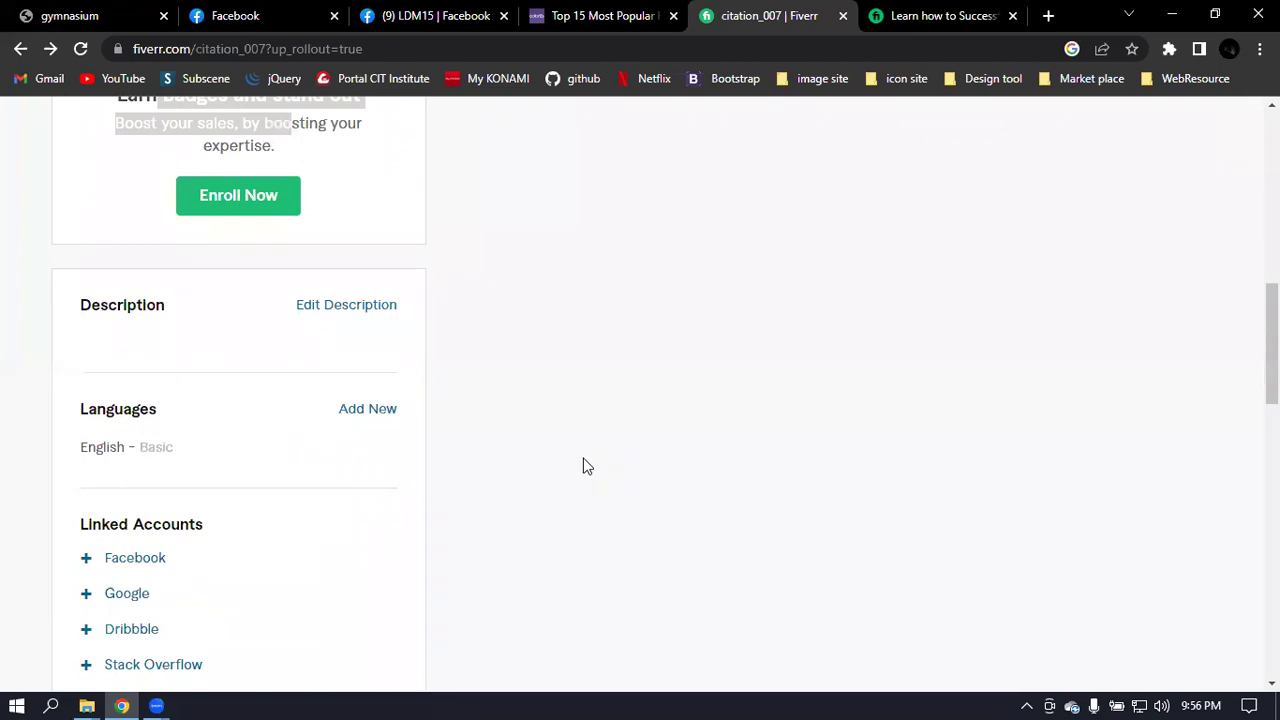
{"action": "left_click", "coordinate": [352, 308]}
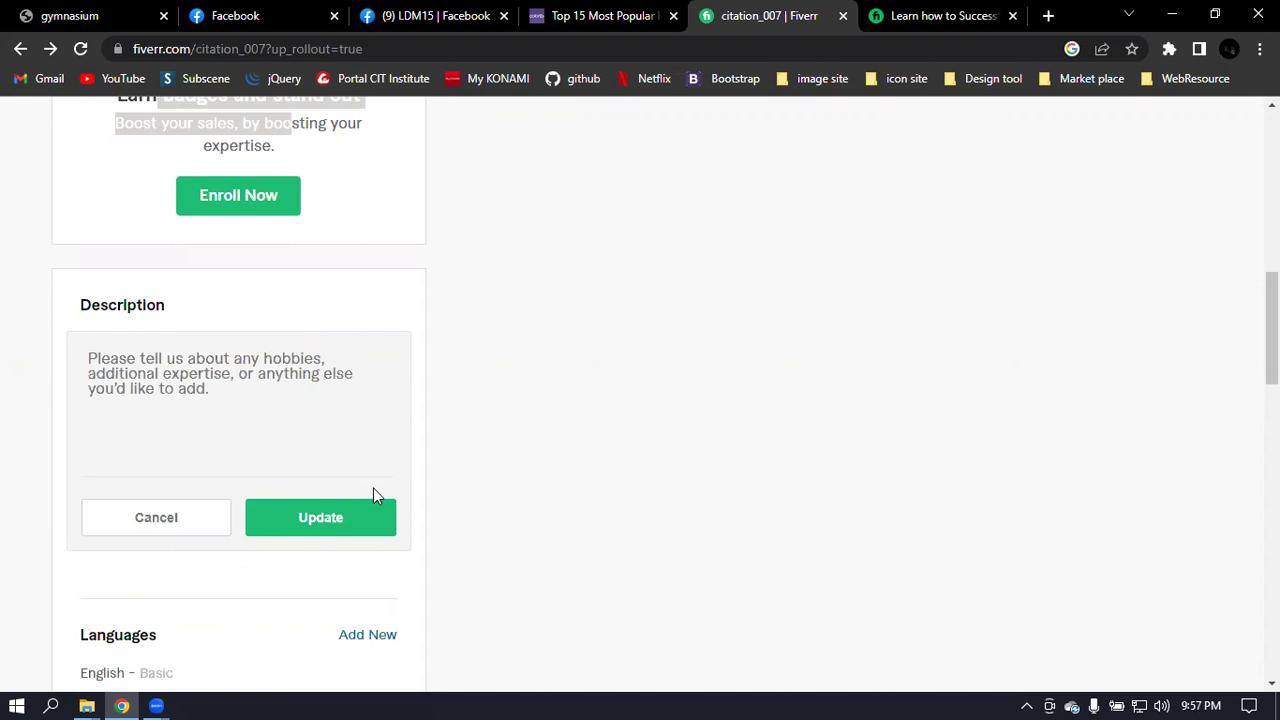
{"action": "left_click", "coordinate": [140, 365]}
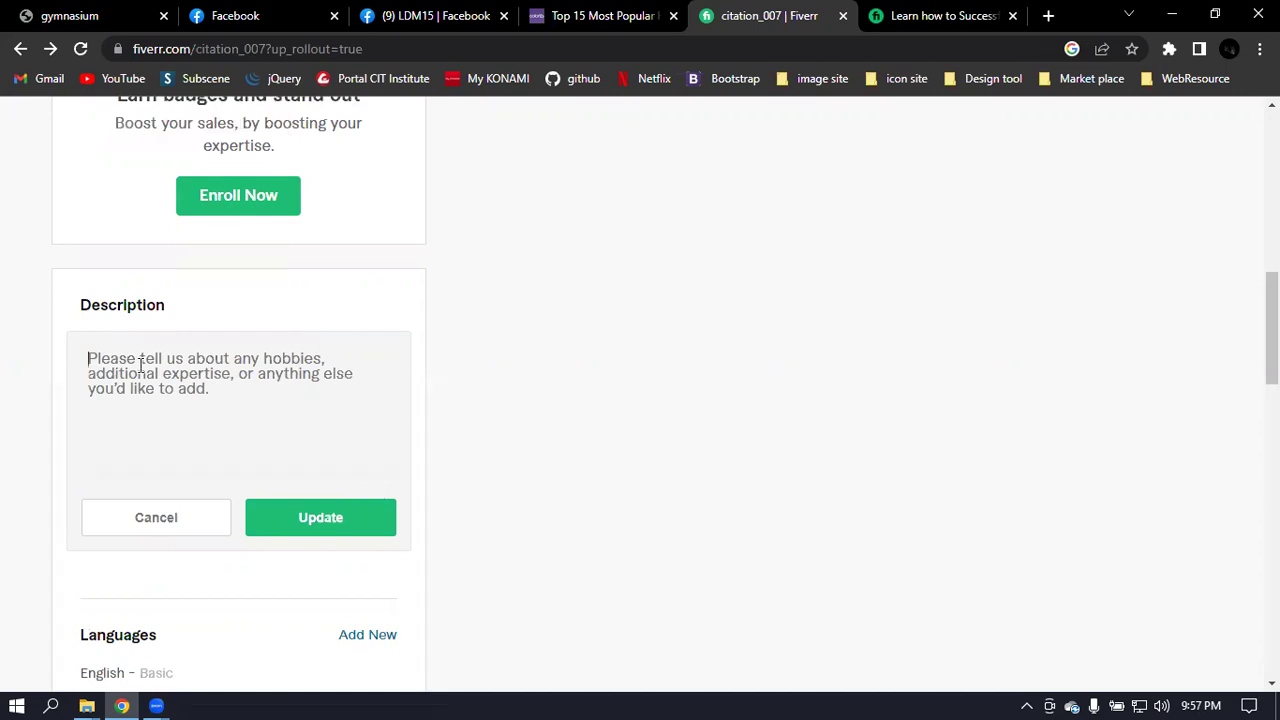
{"action": "type", "text": "I"}
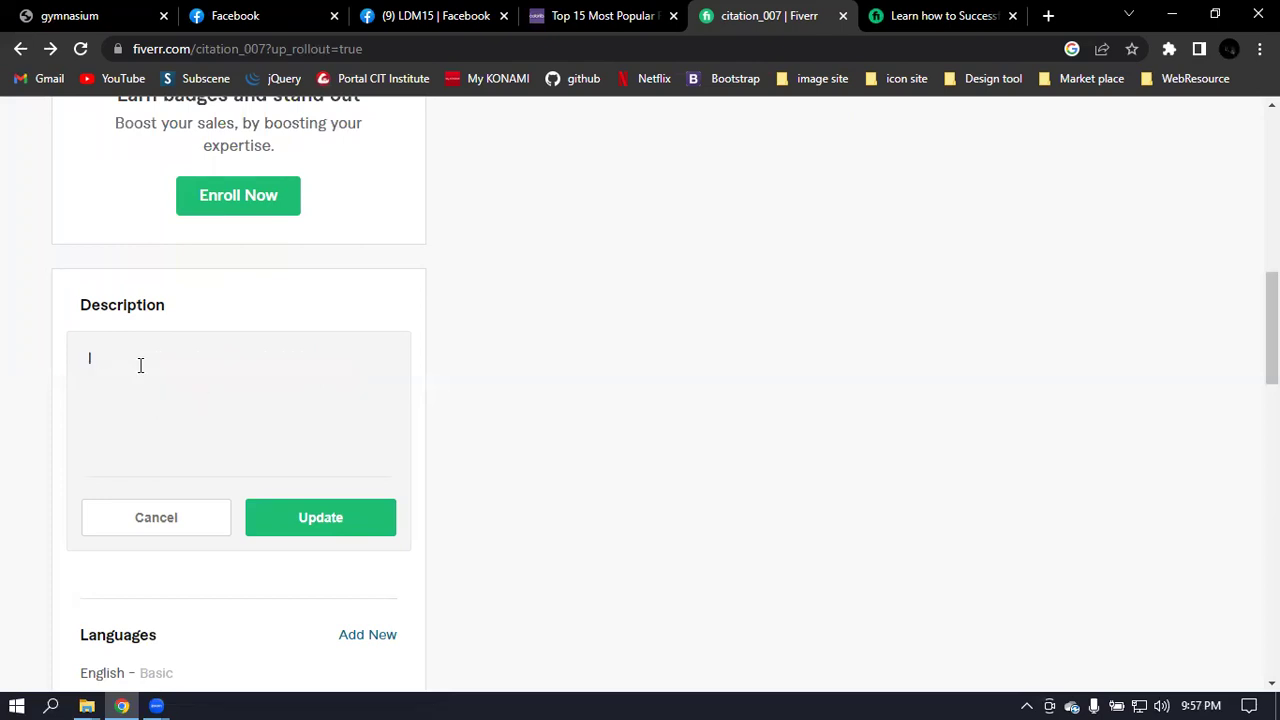
{"action": "type", "text": " an Expart d"}
{"action": "key", "text": "BackSpace"}
{"action": "type", "text": "DI"}
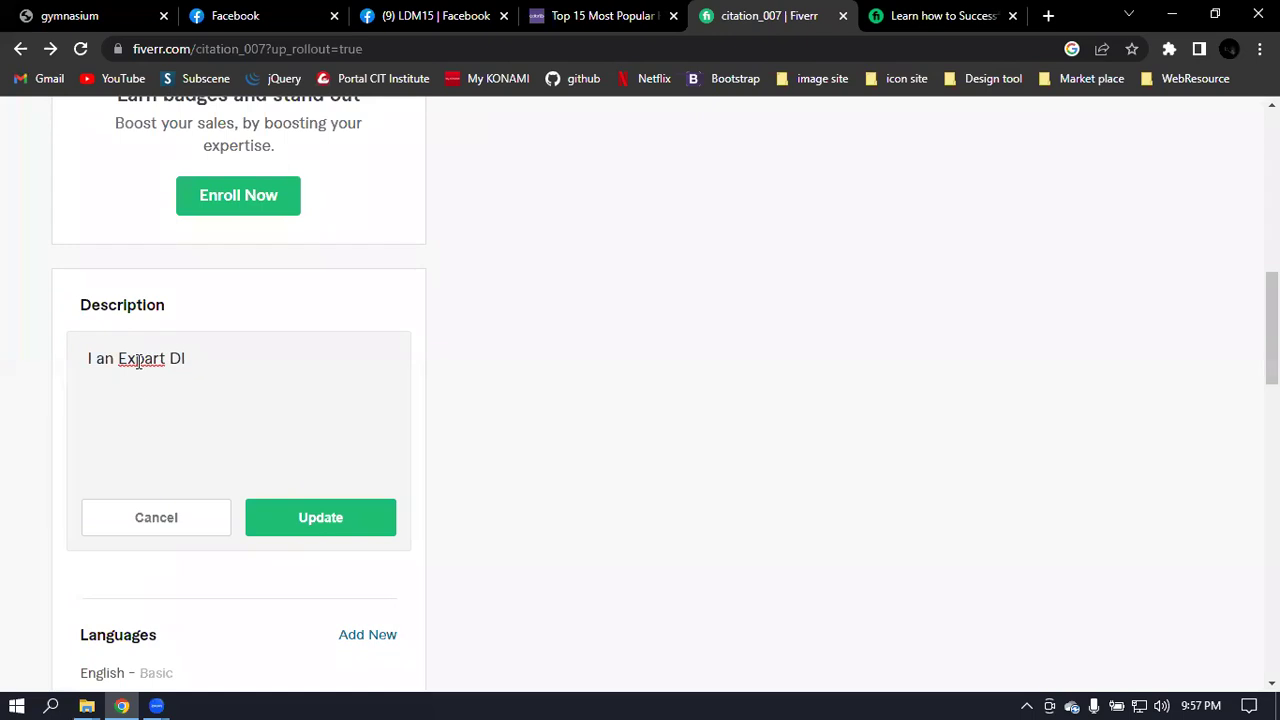
{"action": "left_click", "coordinate": [115, 360]}
{"action": "key", "text": "BackSpace"}
{"action": "type", "text": "m"}
{"action": "double_click", "coordinate": [138, 362]}
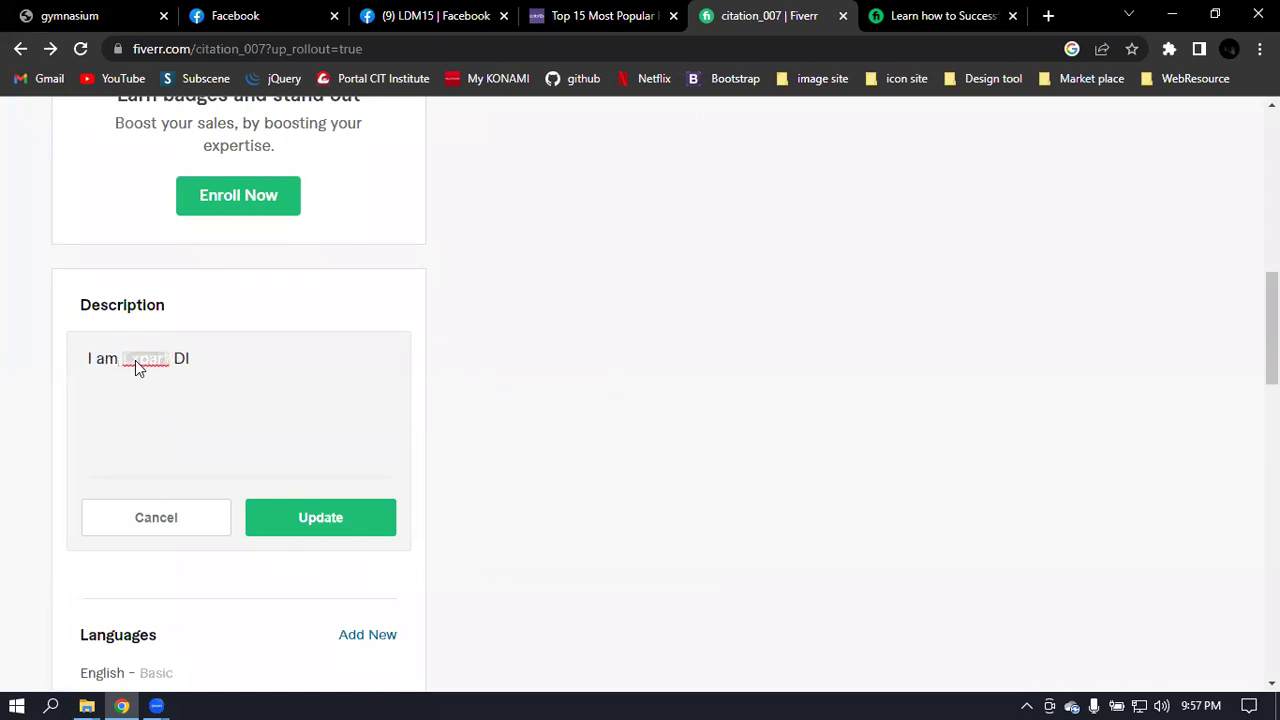
{"action": "right_click", "coordinate": [135, 360]}
{"action": "left_click", "coordinate": [195, 370]}
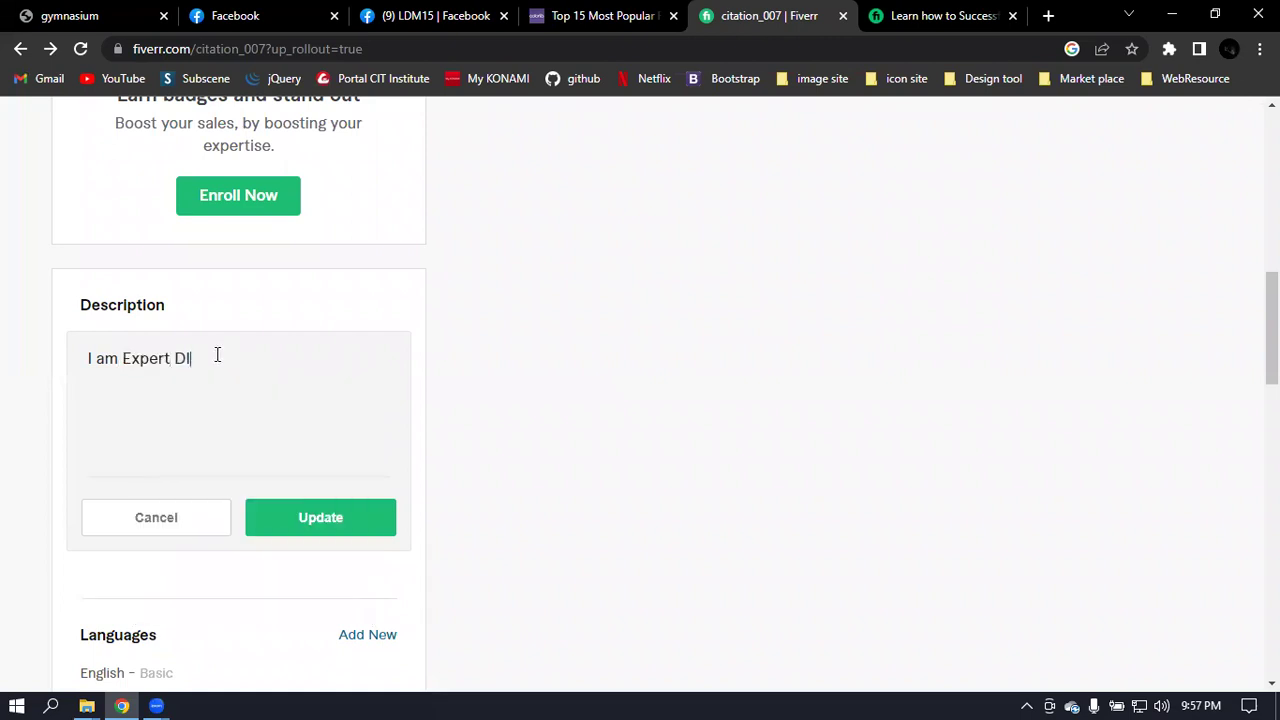
Complete the profile description as "I am Expert Digital Marketer." and save it
{"action": "key", "text": "BackSpace"}
{"action": "key", "text": "BackSpace"}
{"action": "type", "text": "Digital MAr"}
{"action": "key", "text": "BackSpace"}
{"action": "key", "text": "BackSpace"}
{"action": "type", "text": "arke"}
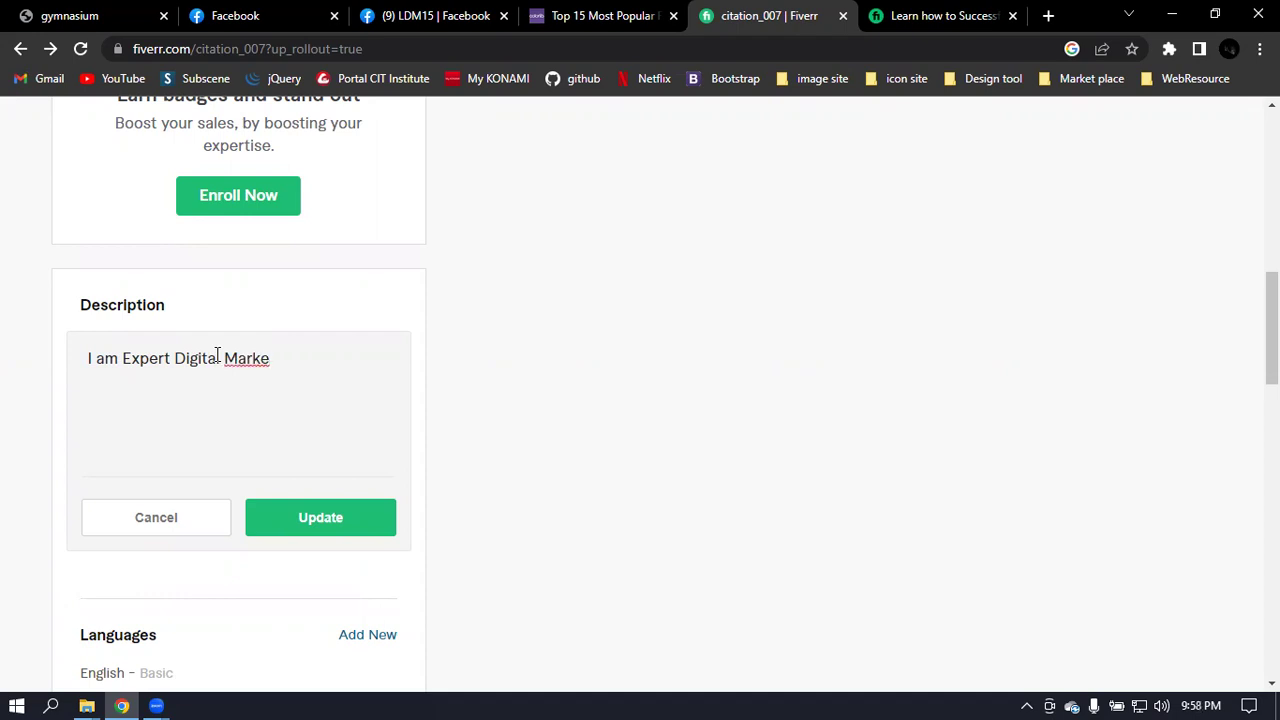
{"action": "type", "text": "ter."}
{"action": "scroll", "coordinate": [298, 442], "scroll_direction": "down", "scroll_amount": 1}
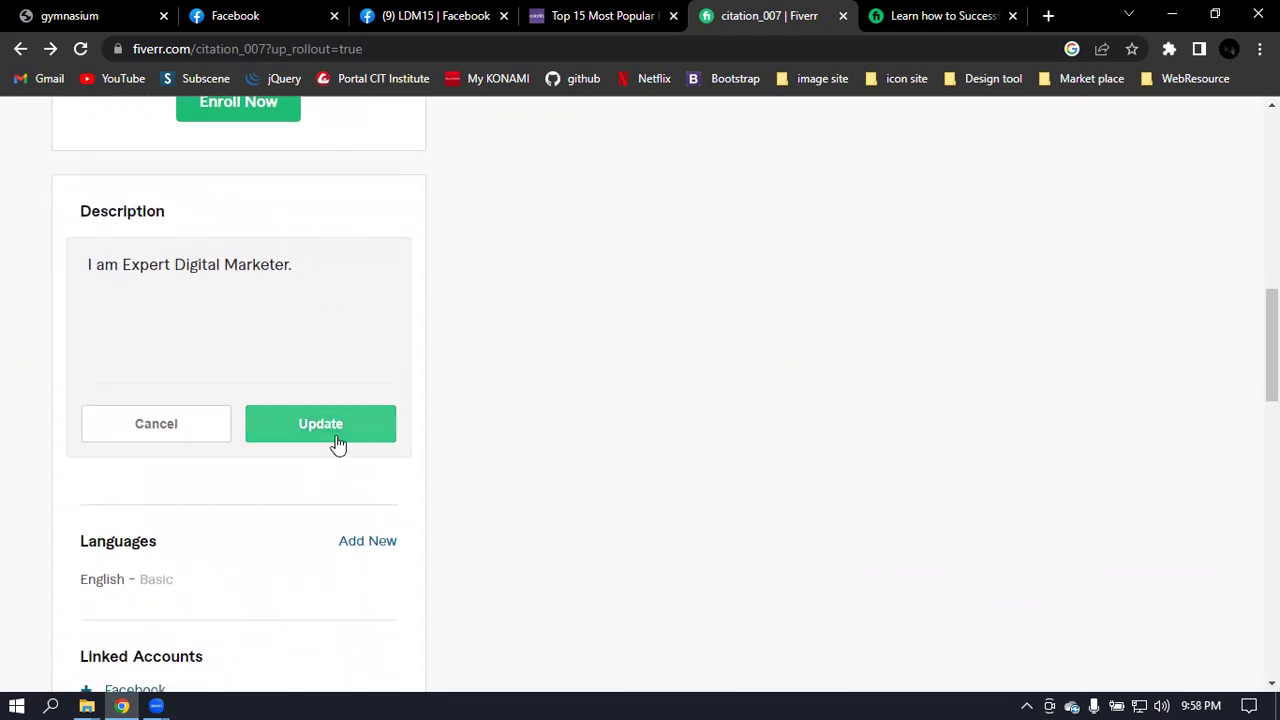
{"action": "left_click", "coordinate": [336, 437]}
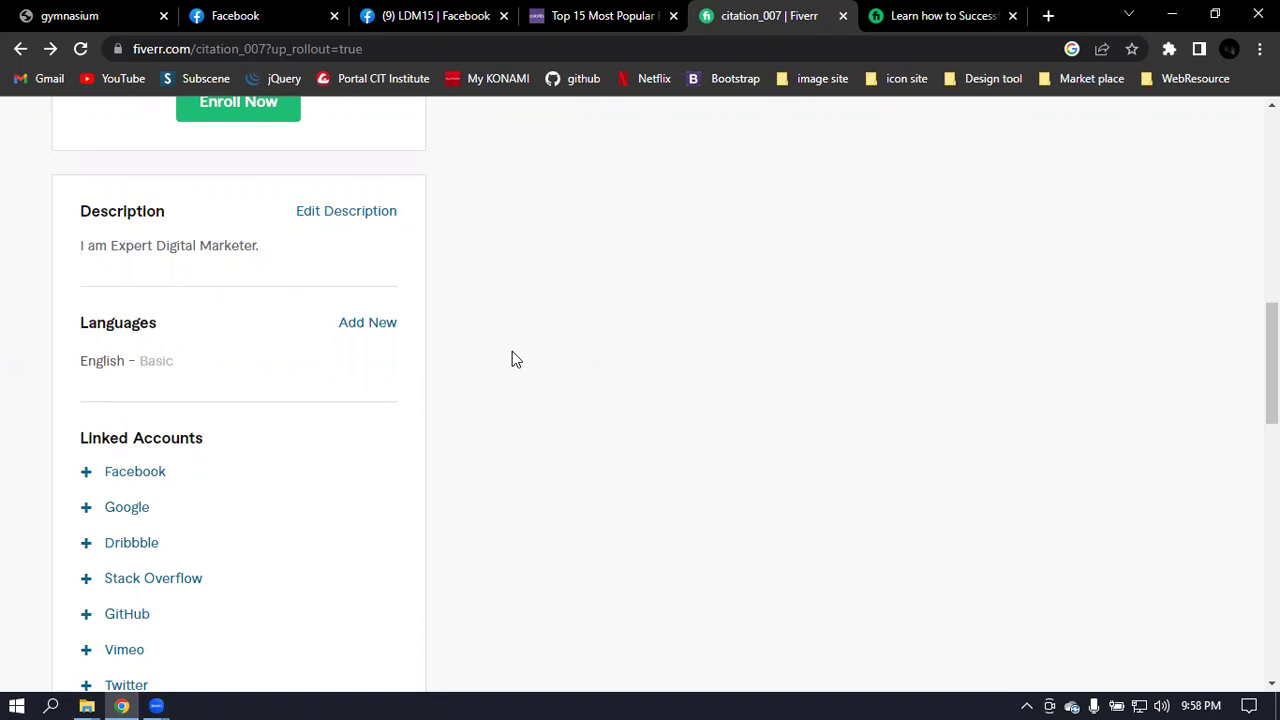
Open the form for adding a new language to the profile
{"action": "left_click", "coordinate": [364, 330]}
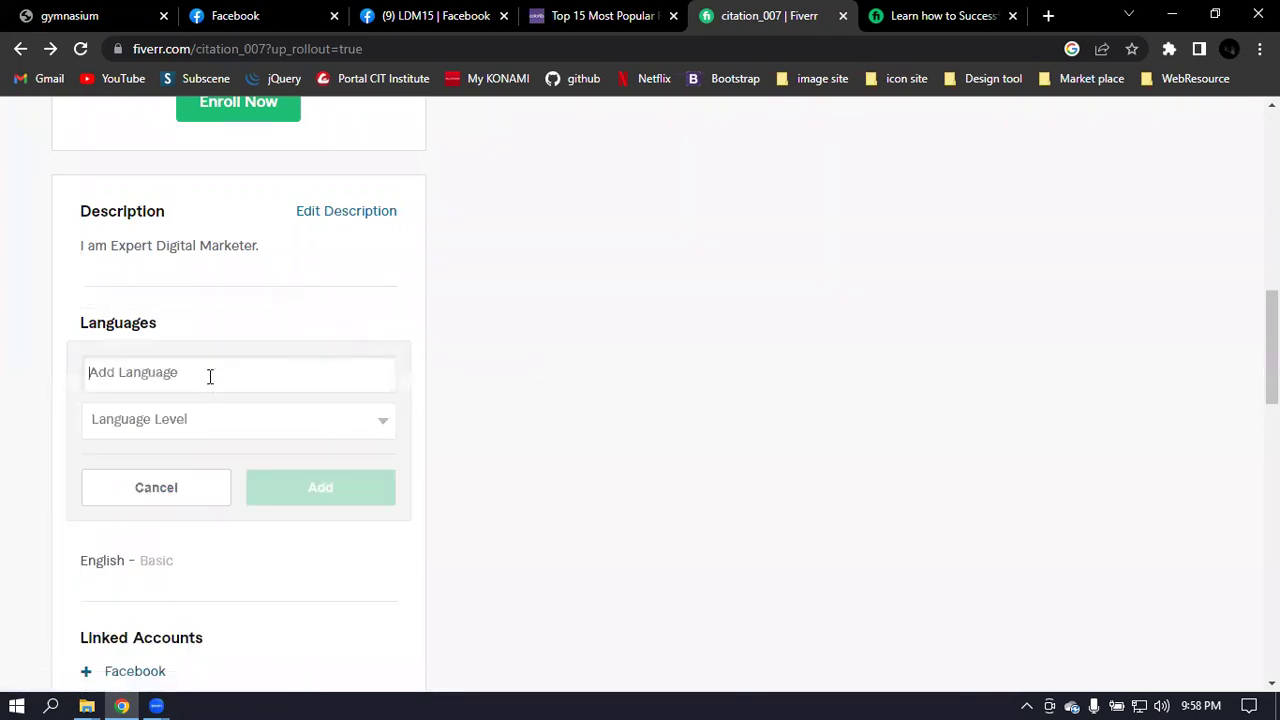
{"action": "type", "text": "Nat"}
{"action": "key", "text": "BackSpace"}
{"action": "key", "text": "BackSpace"}
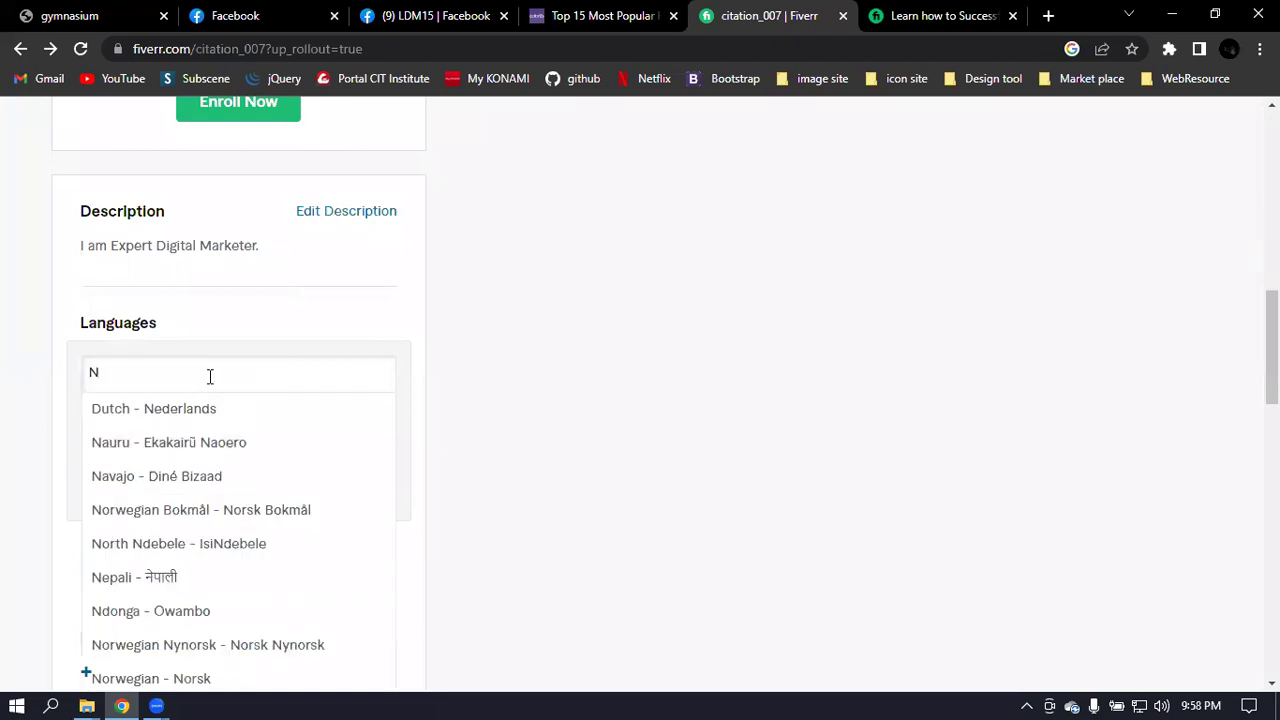
{"action": "type", "text": "et"}
{"action": "key", "text": "BackSpace"}
{"action": "key", "text": "BackSpace"}
{"action": "key", "text": "BackSpace"}
{"action": "type", "text": "Ba"}
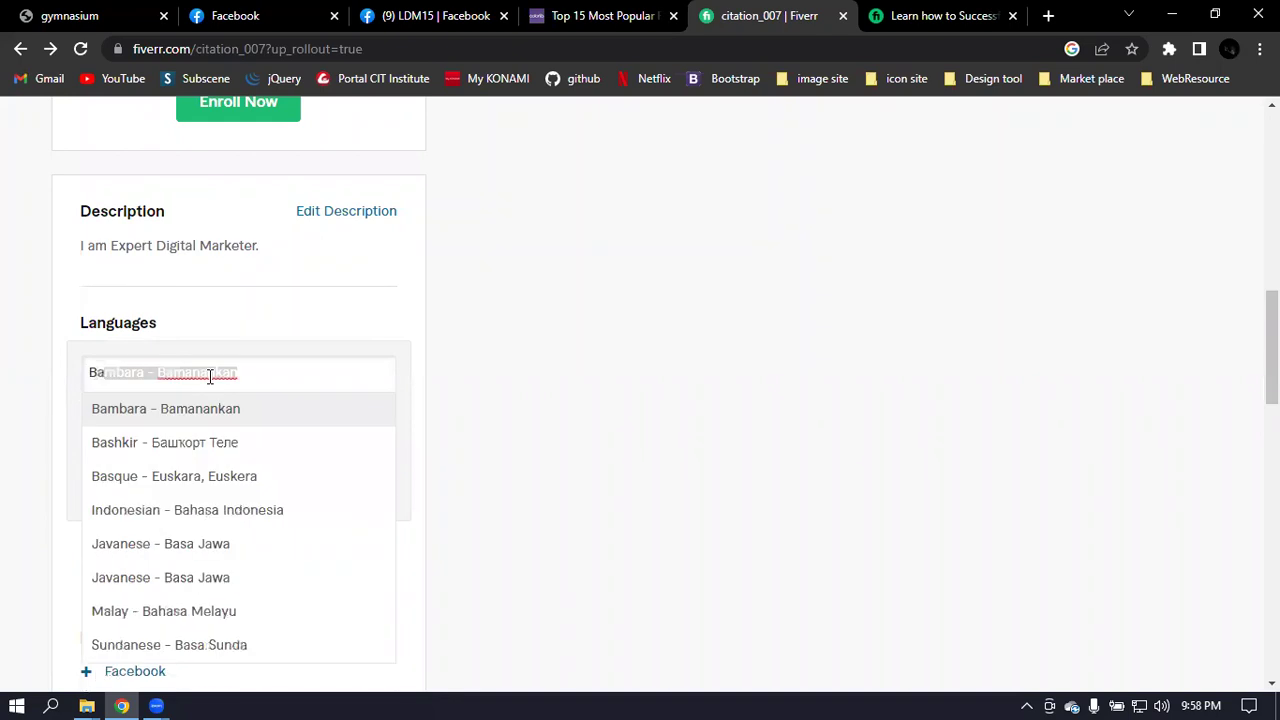
{"action": "type", "text": "g"}
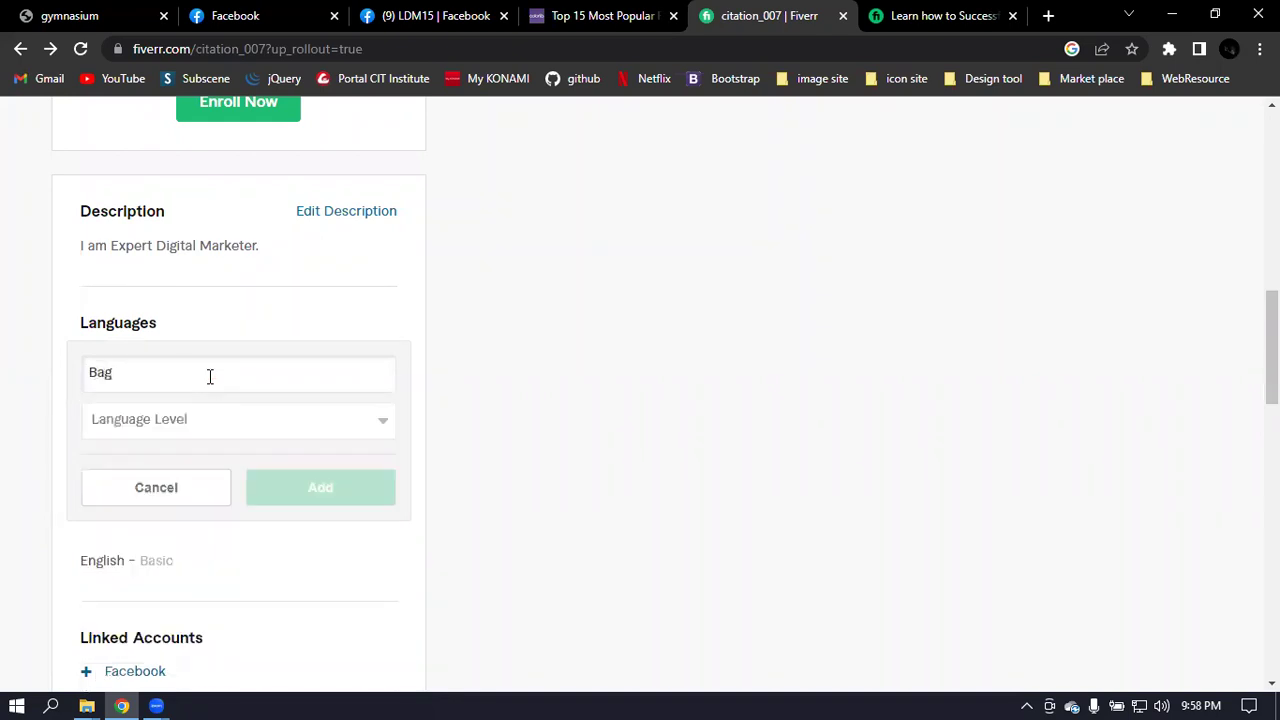
{"action": "type", "text": "di"}
{"action": "key", "text": "ctrl+a"}
{"action": "key", "text": "BackSpace"}
{"action": "type", "text": "Ba"}
{"action": "key", "text": "BackSpace"}
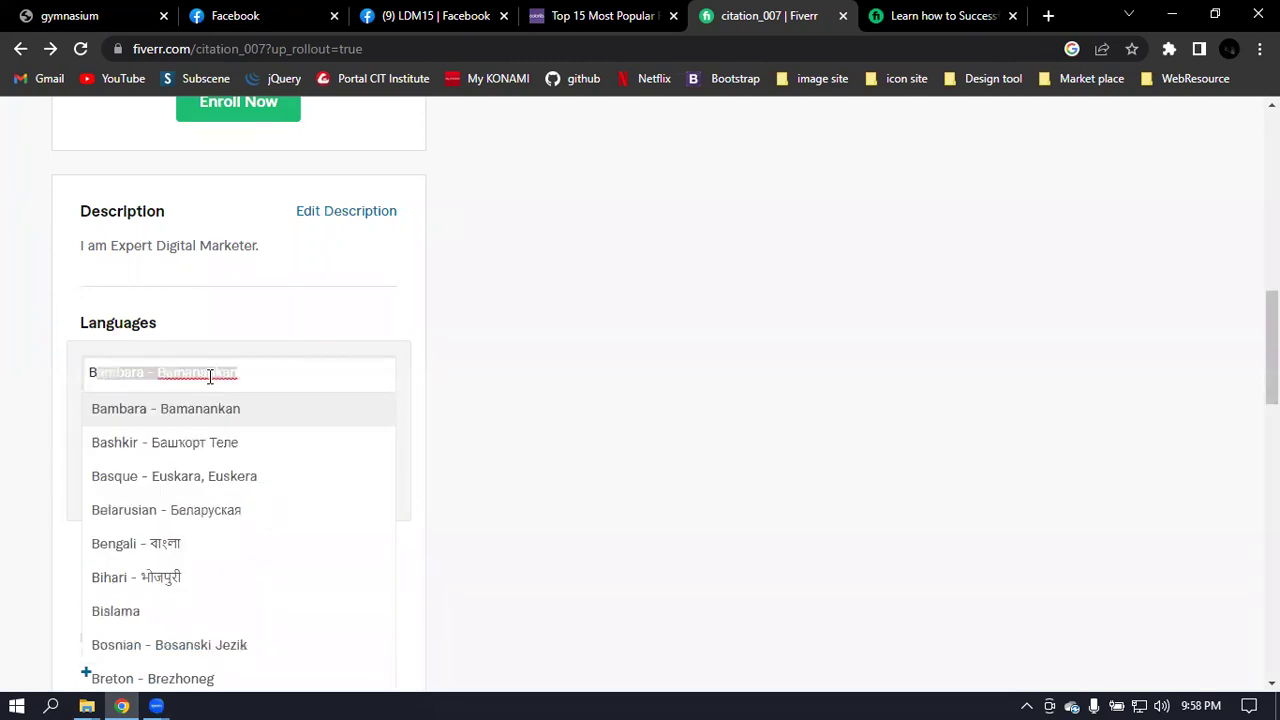
{"action": "key", "text": "BackSpace"}
{"action": "key", "text": "BackSpace"}
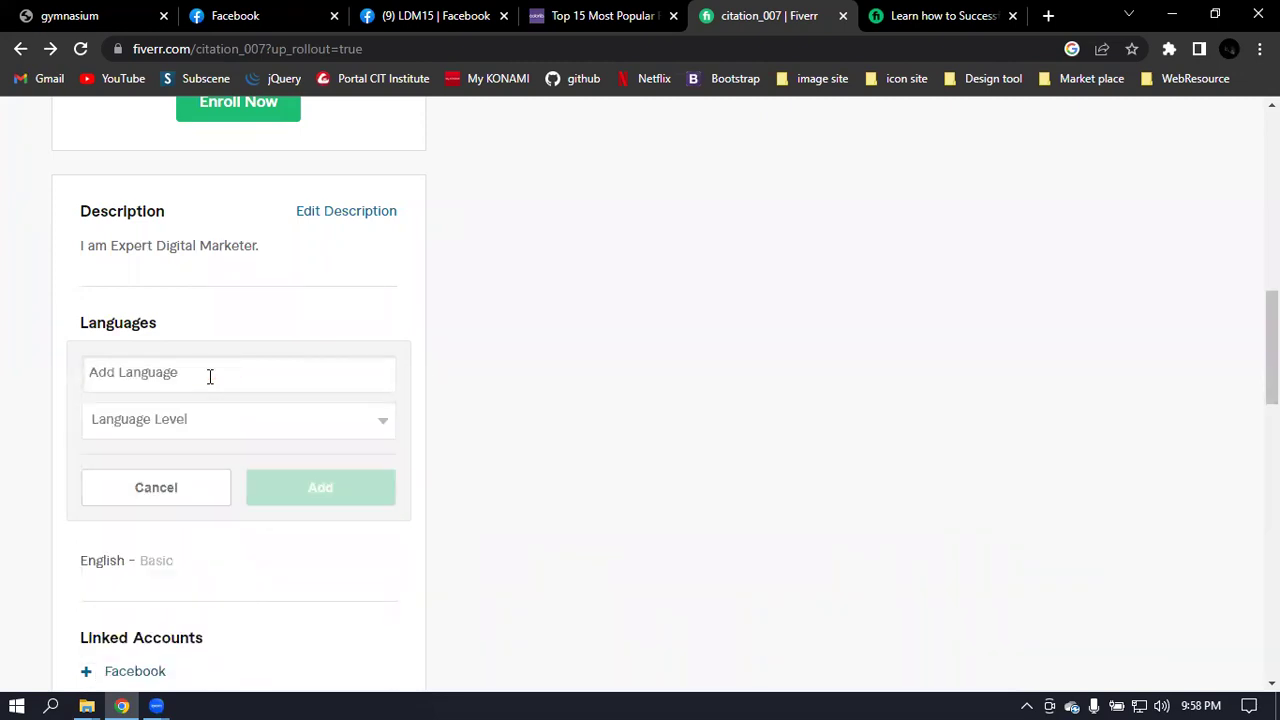
{"action": "left_click", "coordinate": [349, 422]}
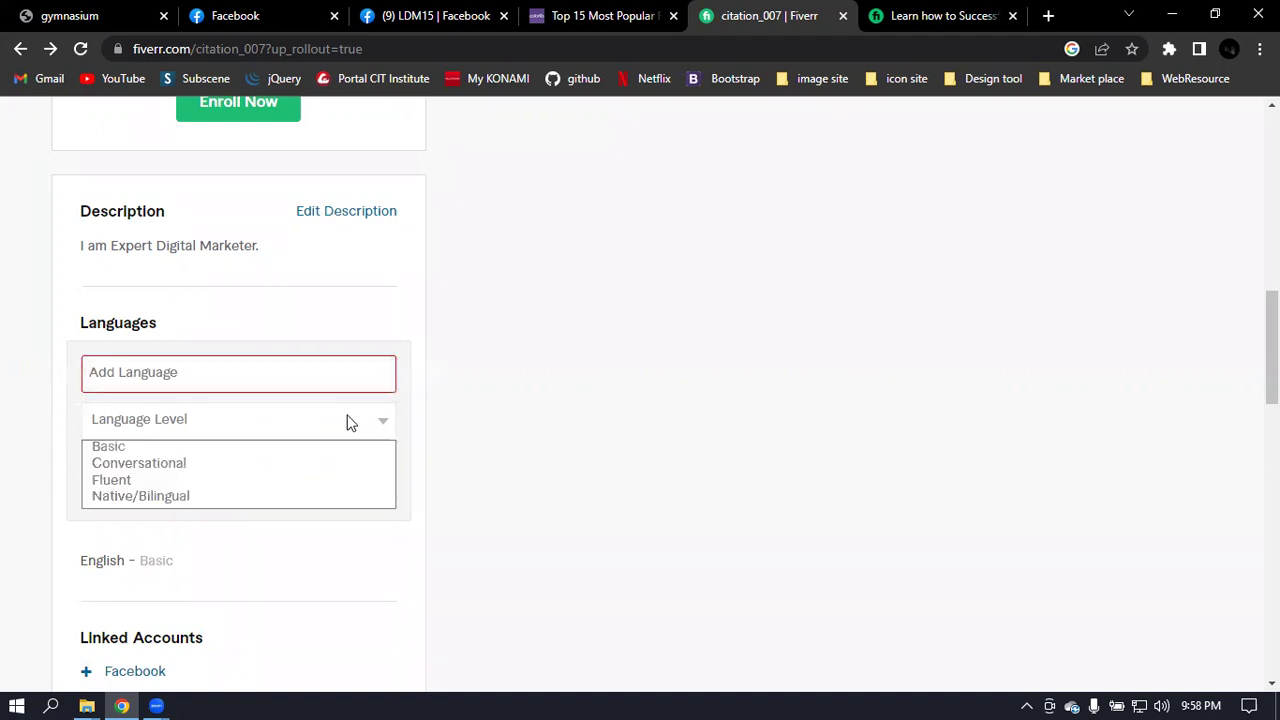
{"action": "left_click", "coordinate": [349, 422]}
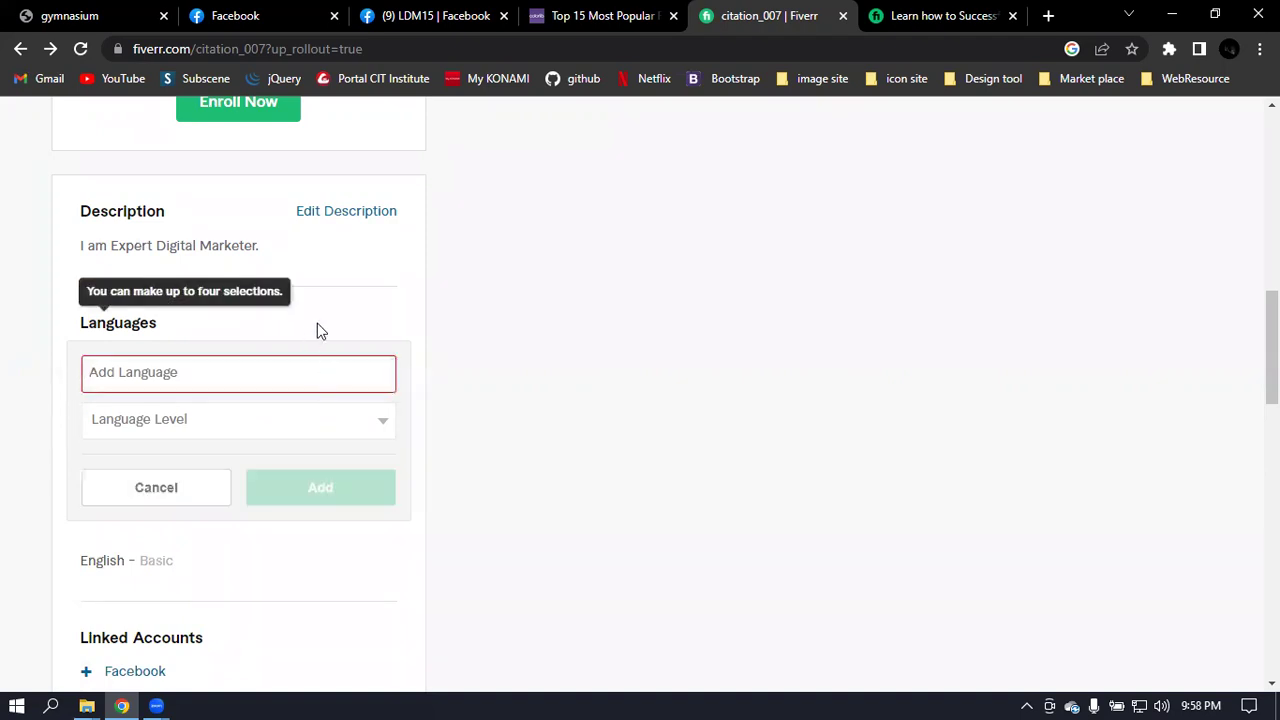
Add English with the language level Fluent to the profile's languages
{"action": "left_click", "coordinate": [183, 371]}
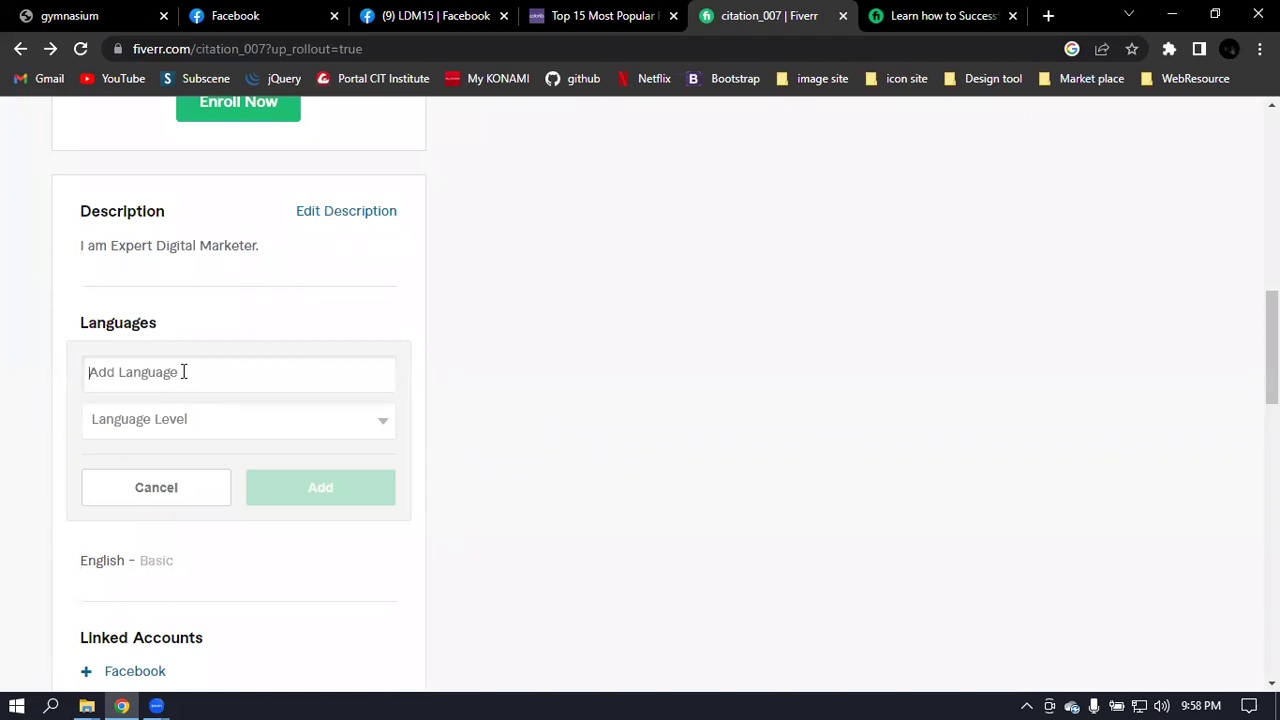
{"action": "type", "text": "E"}
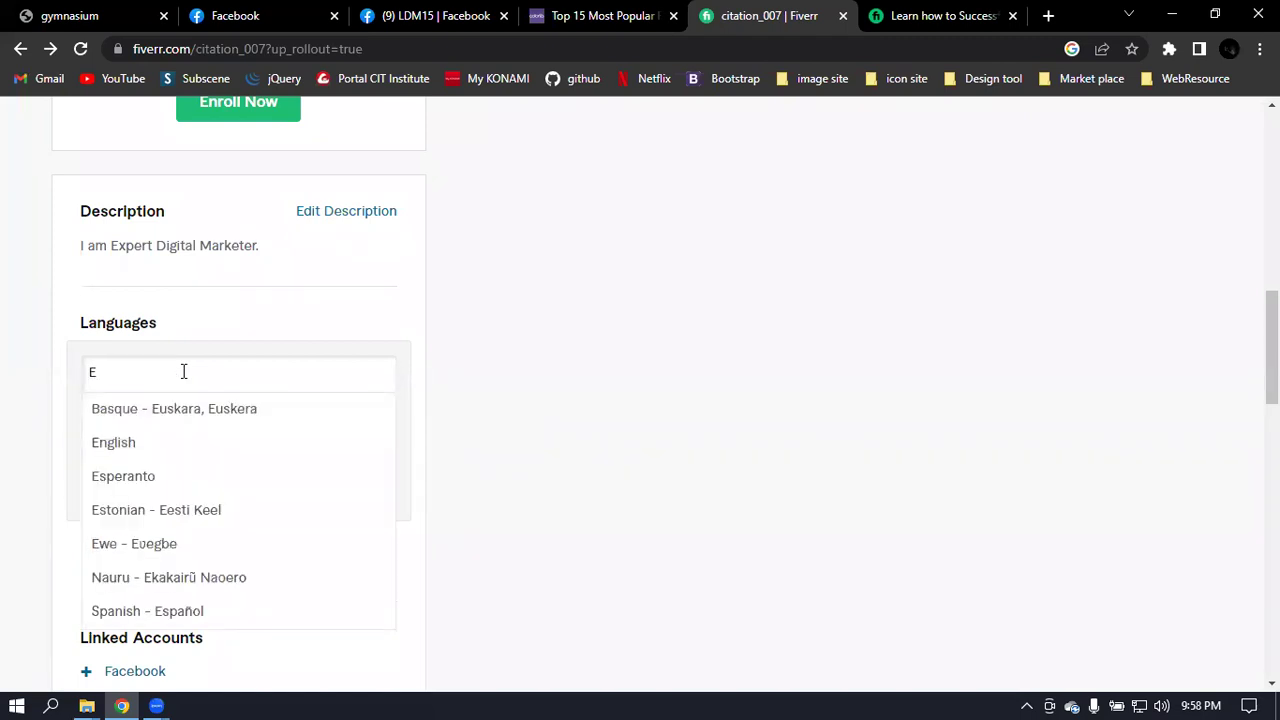
{"action": "left_click", "coordinate": [151, 443]}
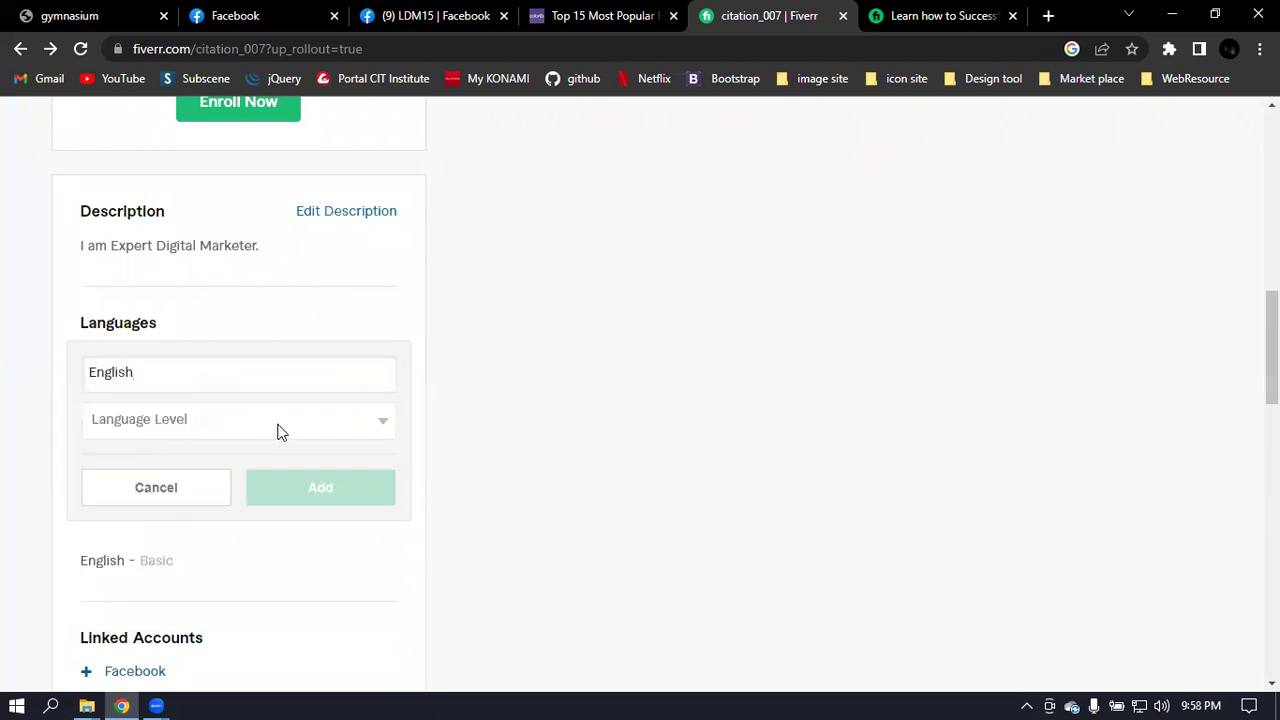
{"action": "left_click", "coordinate": [281, 425]}
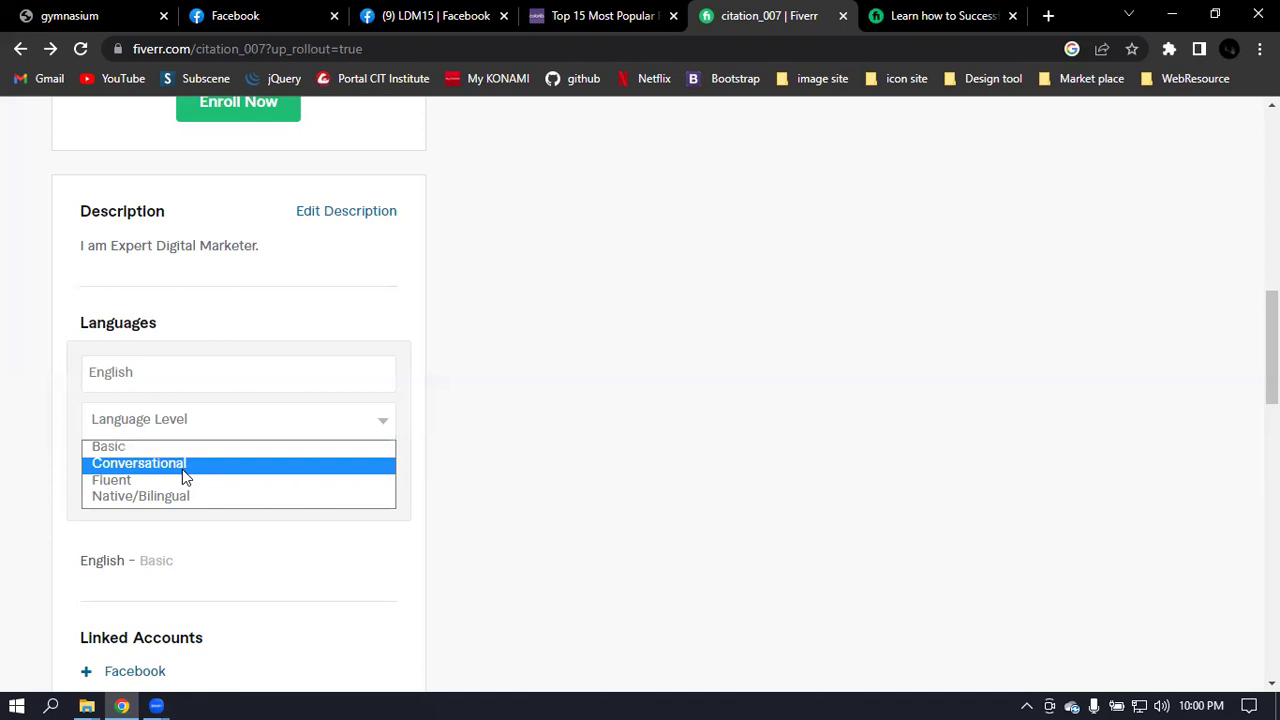
{"action": "left_click", "coordinate": [182, 469]}
{"action": "left_click", "coordinate": [325, 418]}
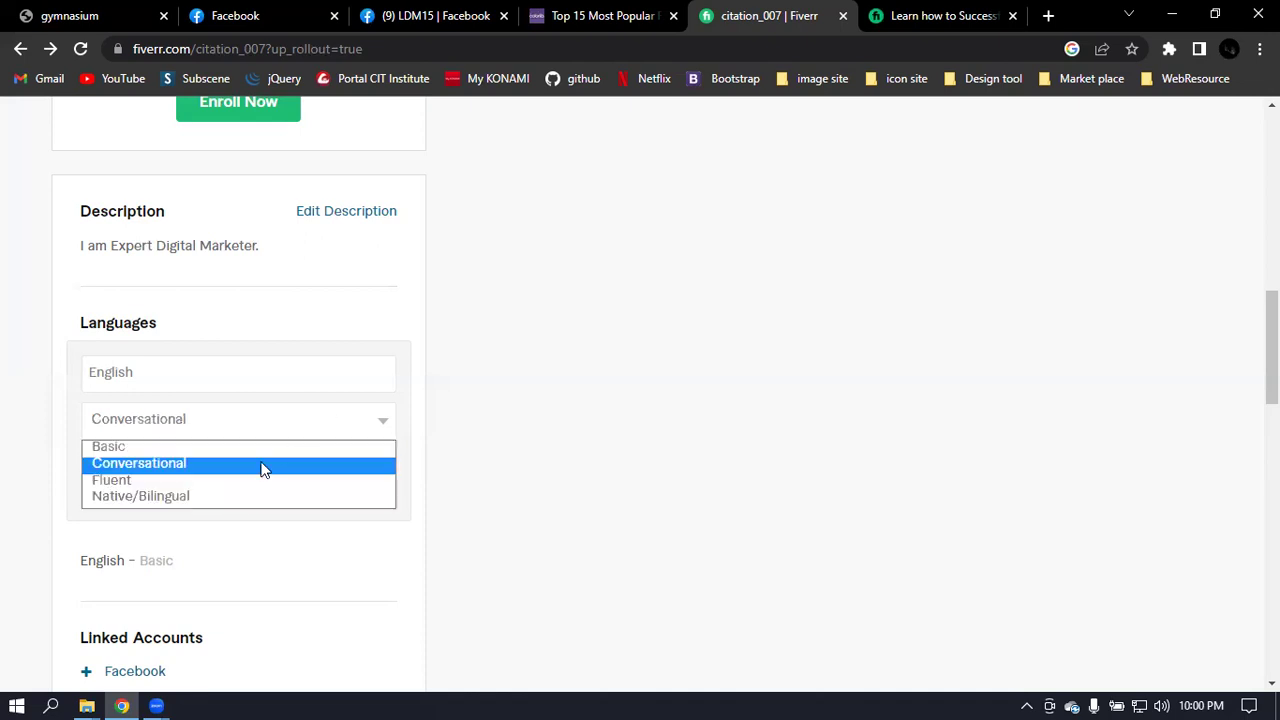
{"action": "left_click", "coordinate": [214, 480]}
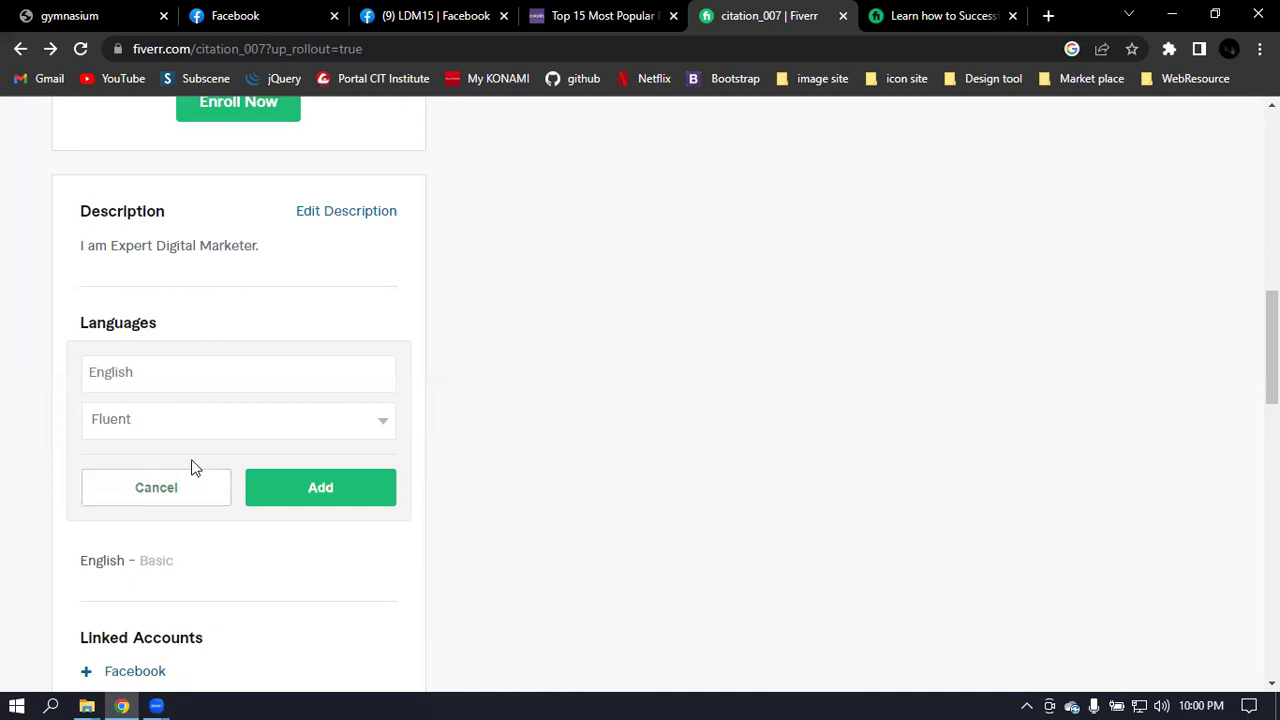
{"action": "left_click", "coordinate": [311, 490]}
Add Bengali - বাংলা with the language level Native/Bilingual to the profile's languages
{"action": "mouse_move", "coordinate": [206, 362]}
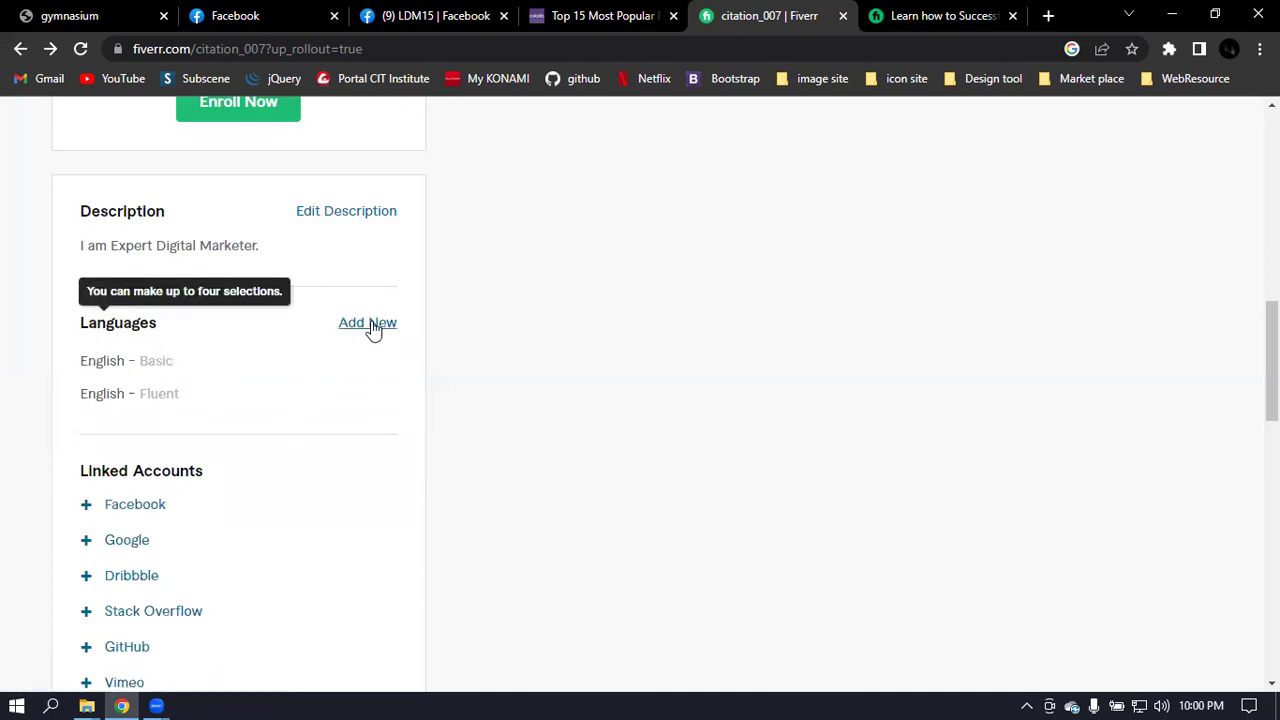
{"action": "left_click", "coordinate": [368, 325]}
{"action": "type", "text": "B"}
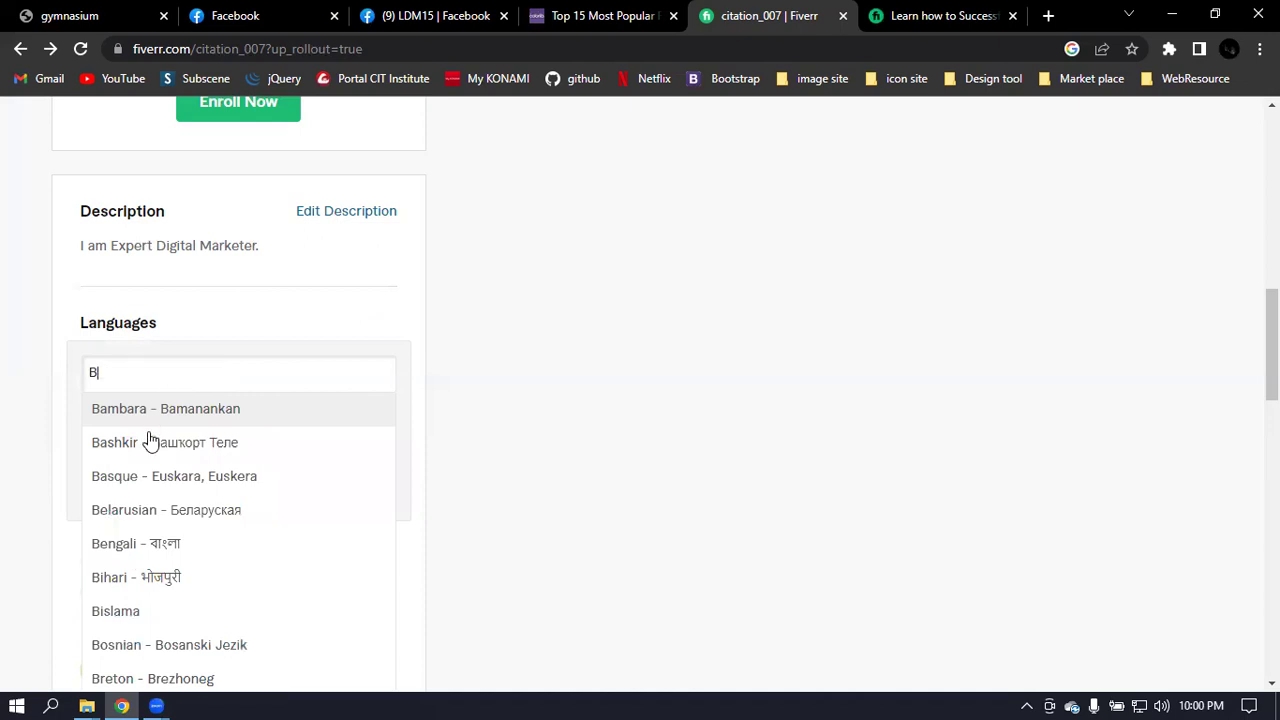
{"action": "left_click", "coordinate": [130, 545]}
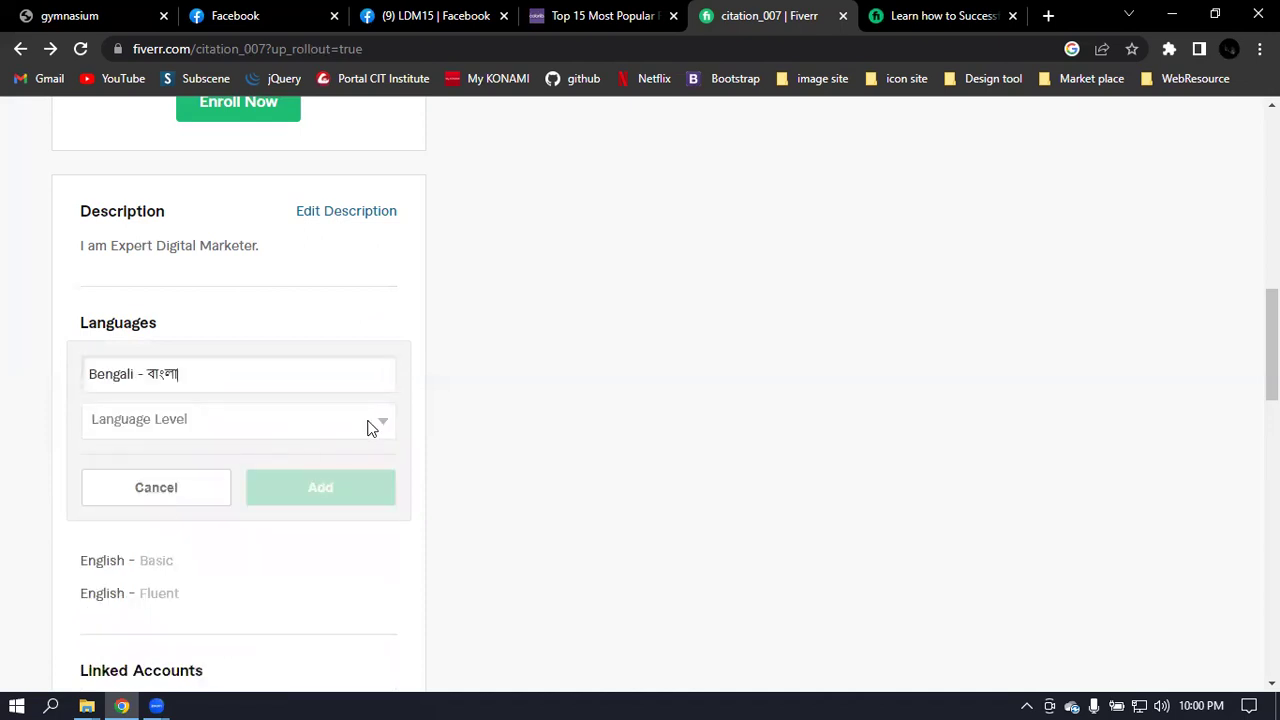
{"action": "left_click", "coordinate": [362, 421]}
{"action": "left_click", "coordinate": [195, 495]}
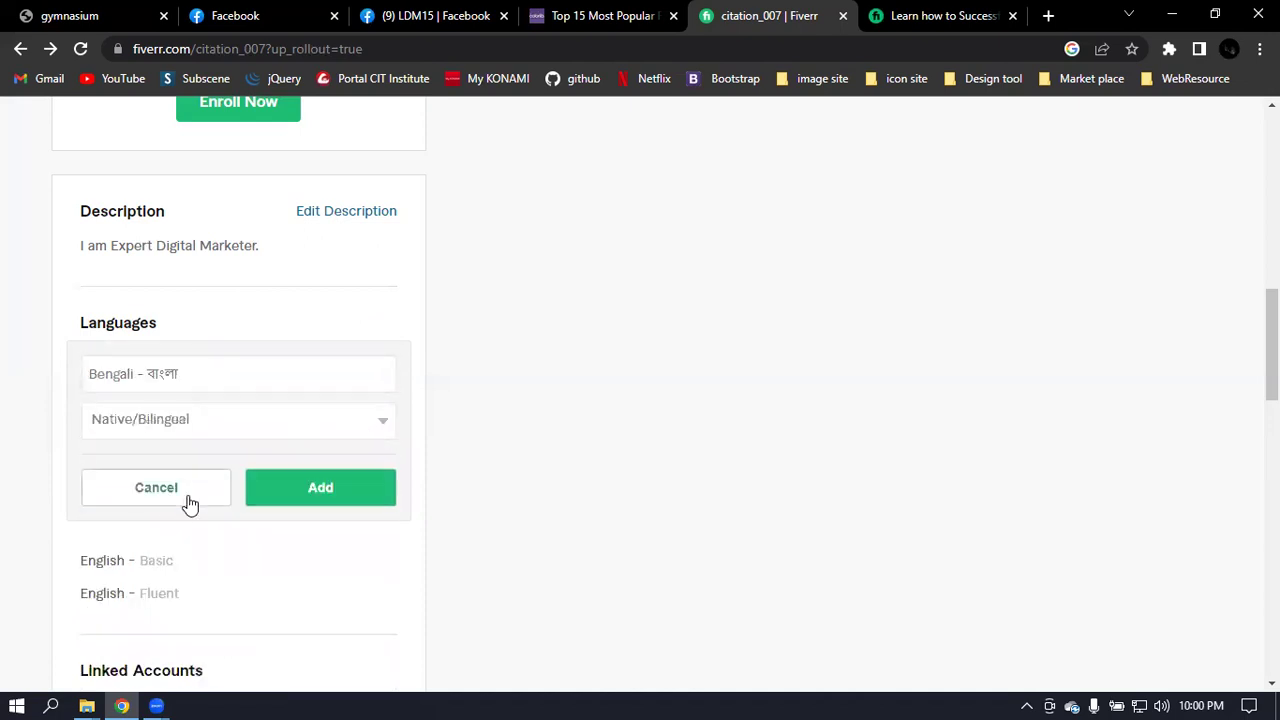
{"action": "left_click", "coordinate": [320, 491]}
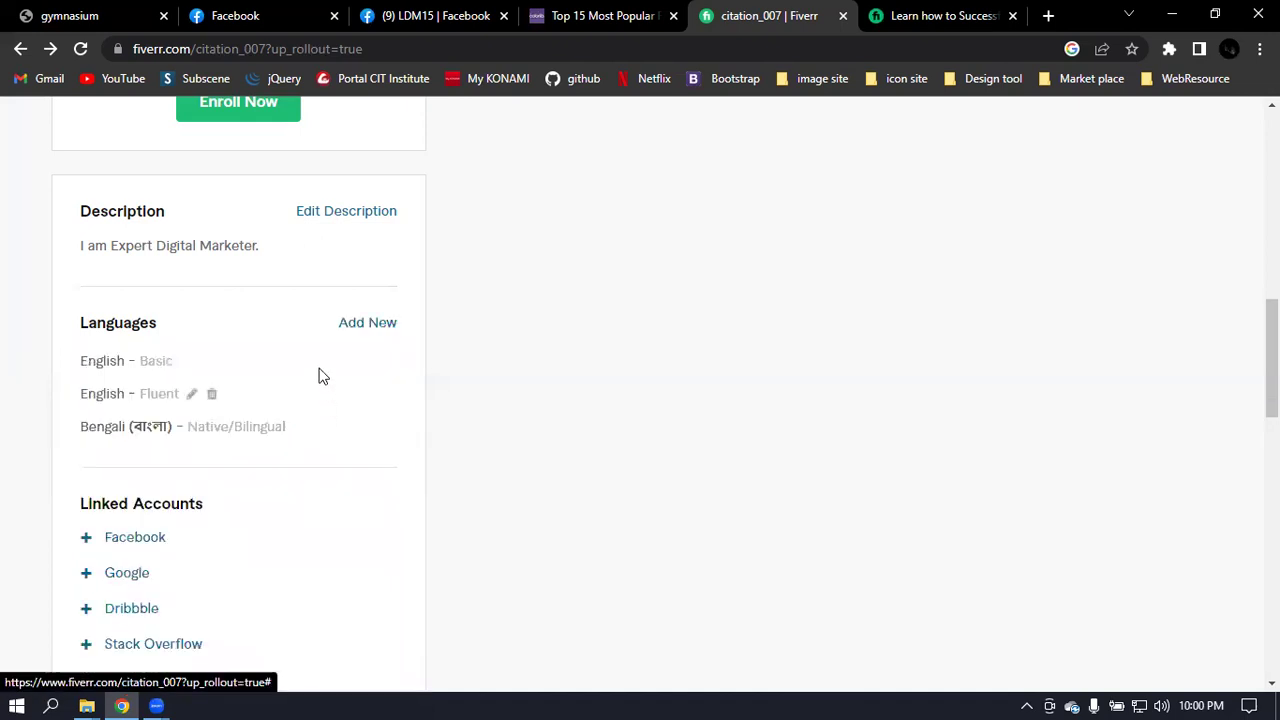
Add Hindi - हिंदी with the language level Basic to the profile's languages
{"action": "left_click", "coordinate": [378, 330]}
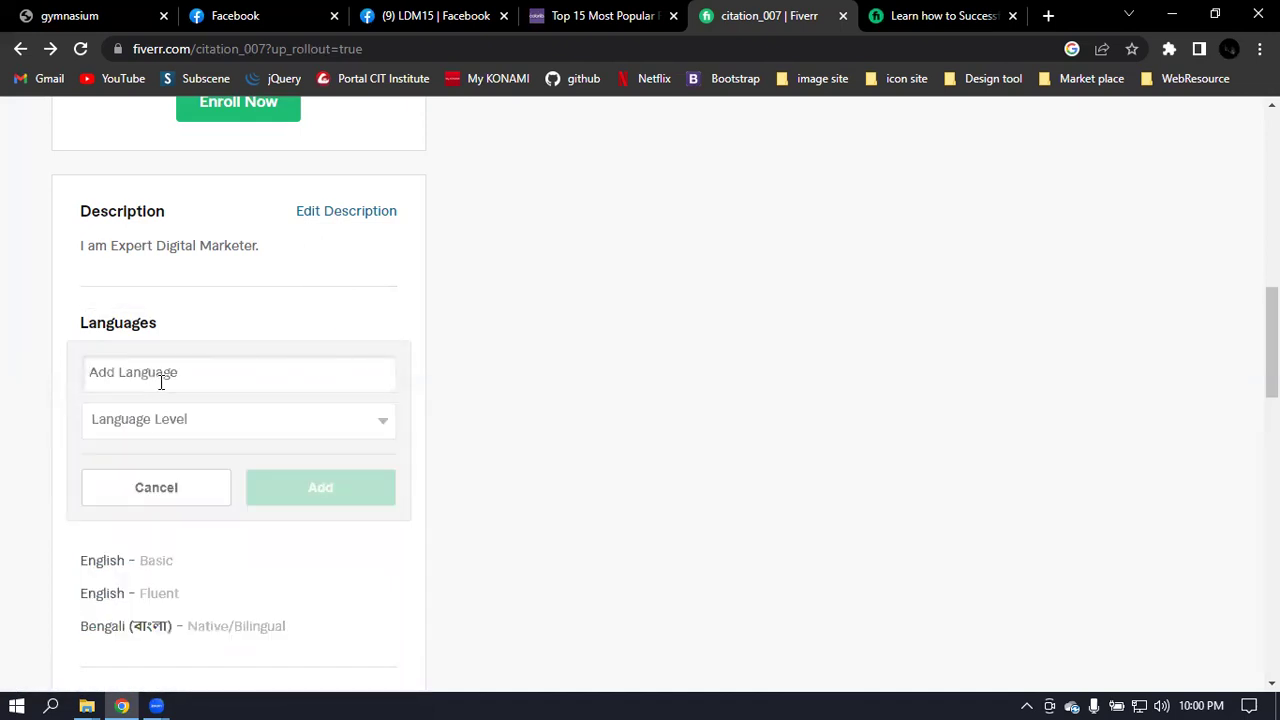
{"action": "type", "text": "Hi"}
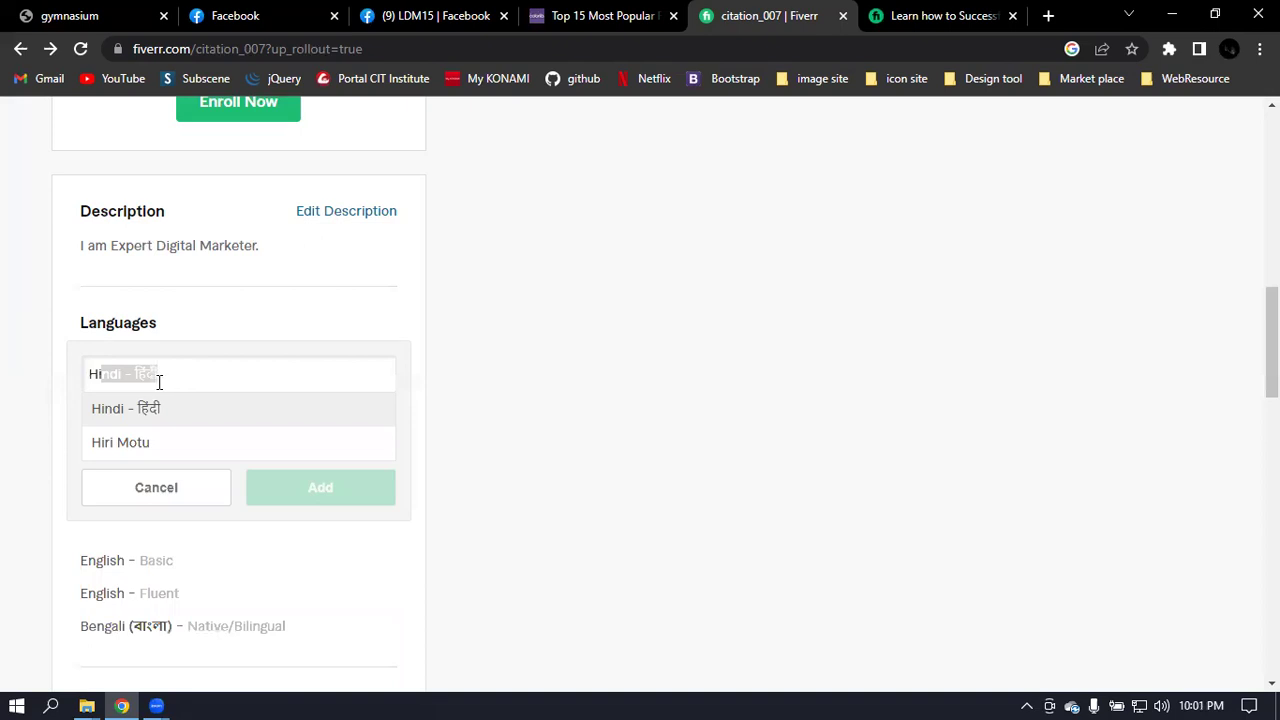
{"action": "left_click", "coordinate": [165, 408]}
{"action": "left_click", "coordinate": [210, 423]}
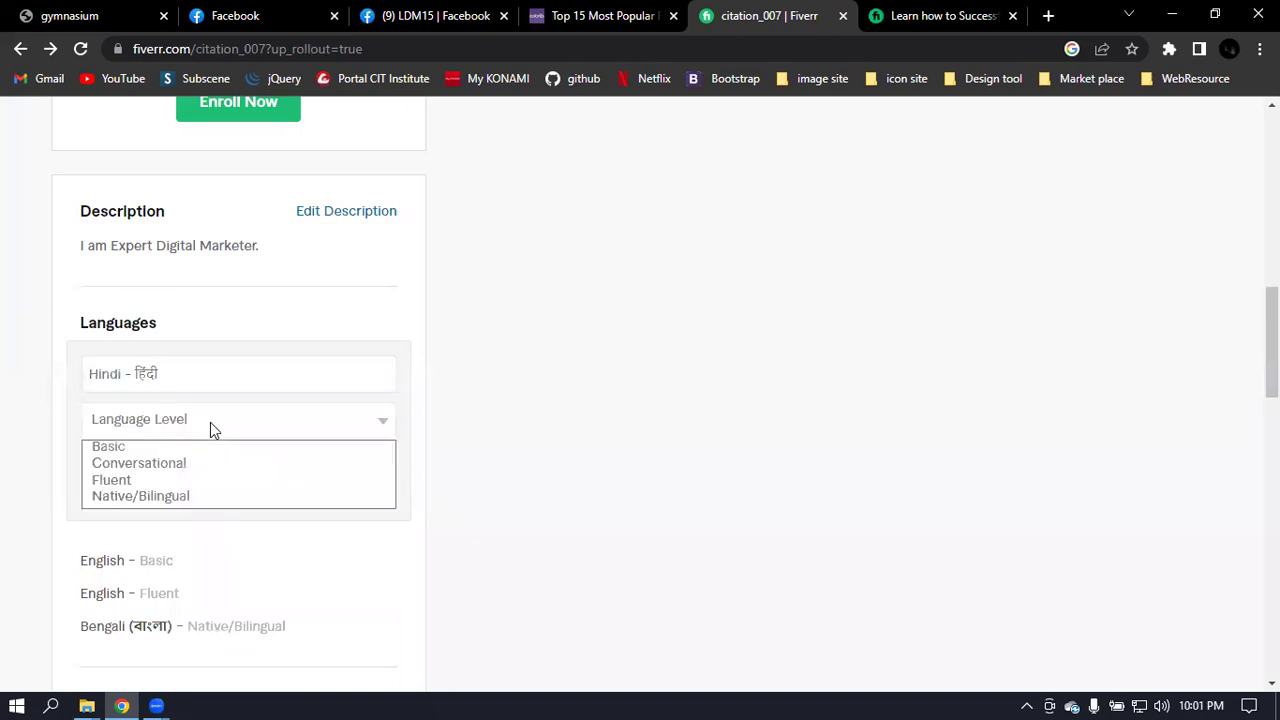
{"action": "left_click", "coordinate": [178, 447]}
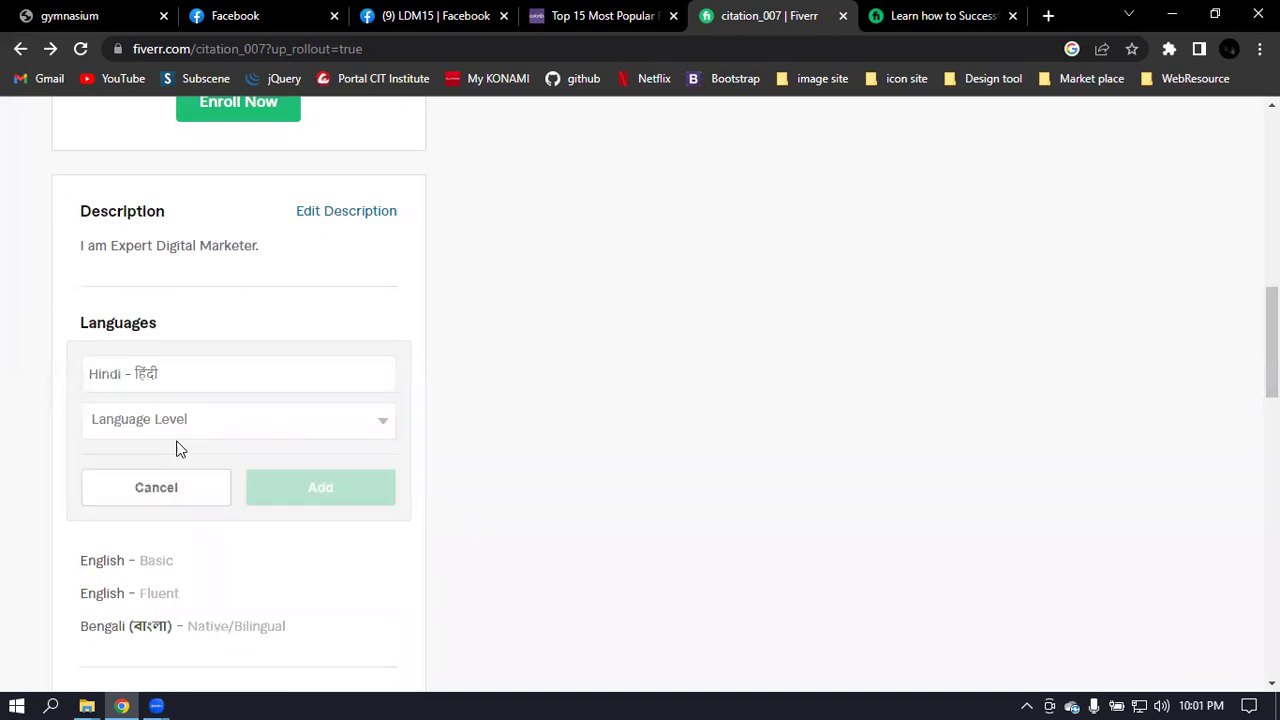
{"action": "left_click", "coordinate": [350, 494]}
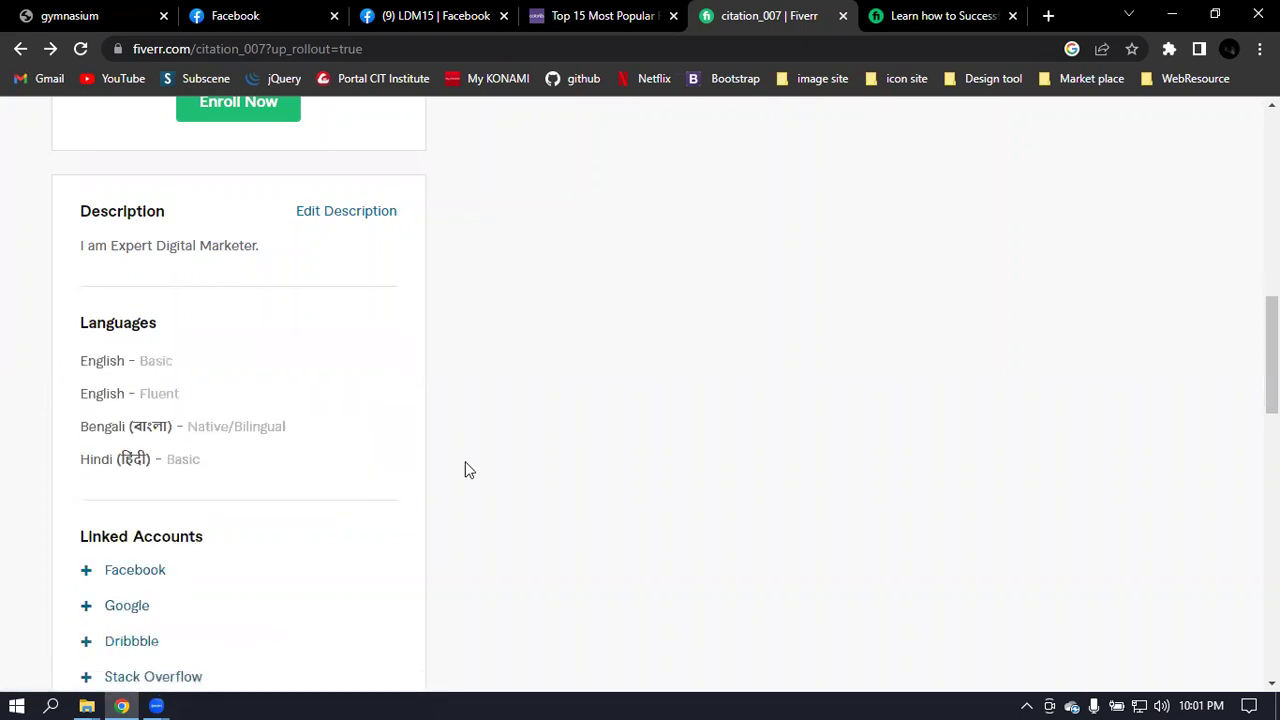
Try to link the Facebook account to the profile in the Linked Accounts section
{"action": "scroll", "coordinate": [465, 461], "scroll_direction": "down", "scroll_amount": 2}
{"action": "scroll", "coordinate": [1059, 457], "scroll_direction": "up", "scroll_amount": 3}
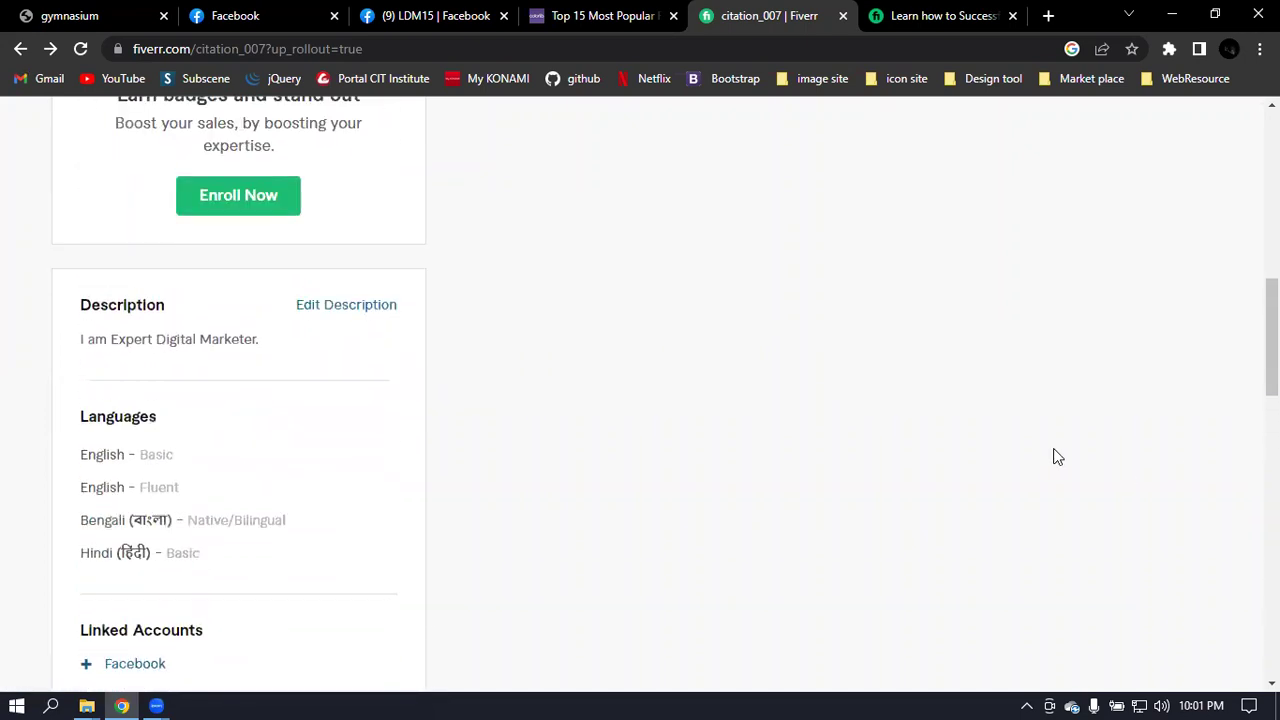
{"action": "scroll", "coordinate": [586, 368], "scroll_direction": "down", "scroll_amount": 1}
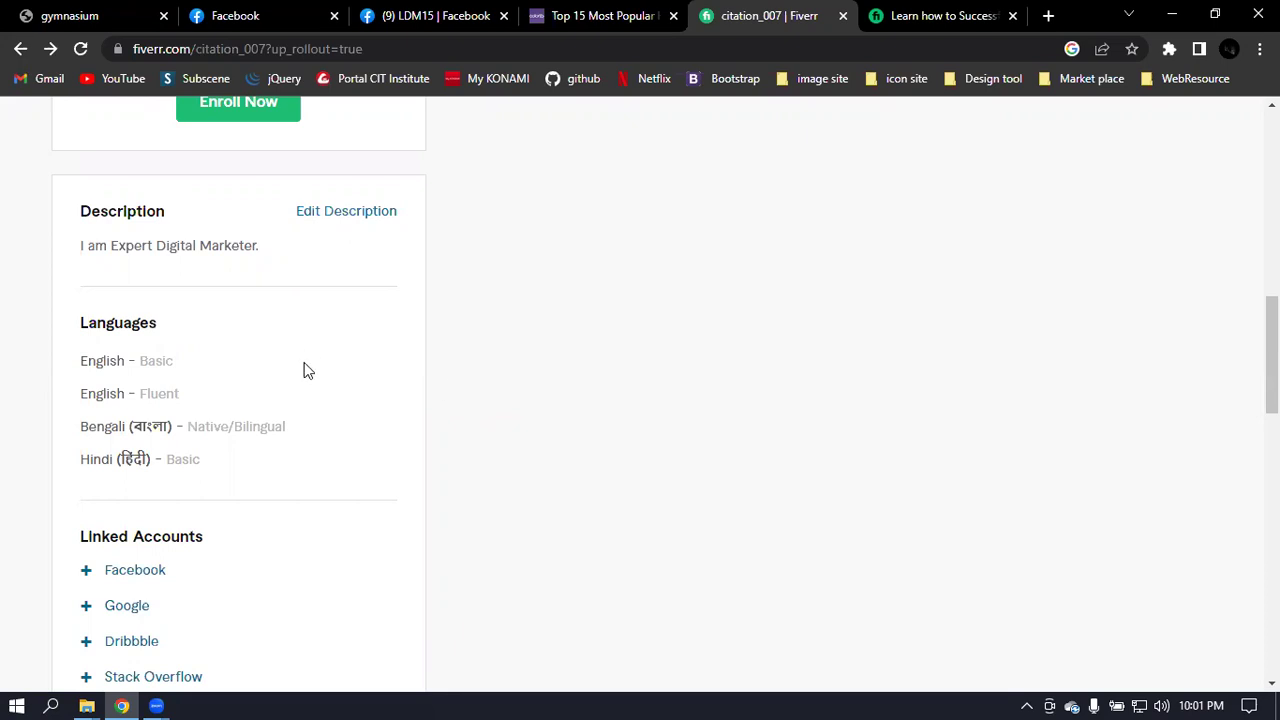
{"action": "scroll", "coordinate": [330, 435], "scroll_direction": "down", "scroll_amount": 2}
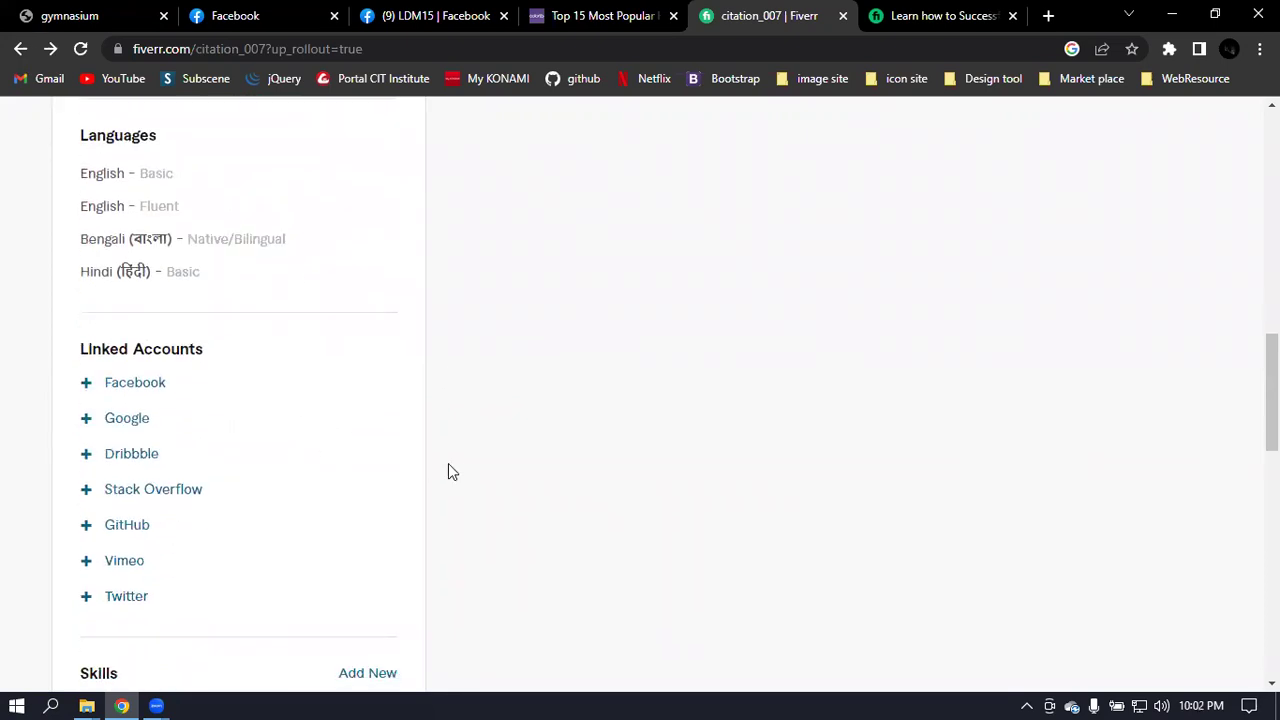
{"action": "mouse_move", "coordinate": [200, 346]}
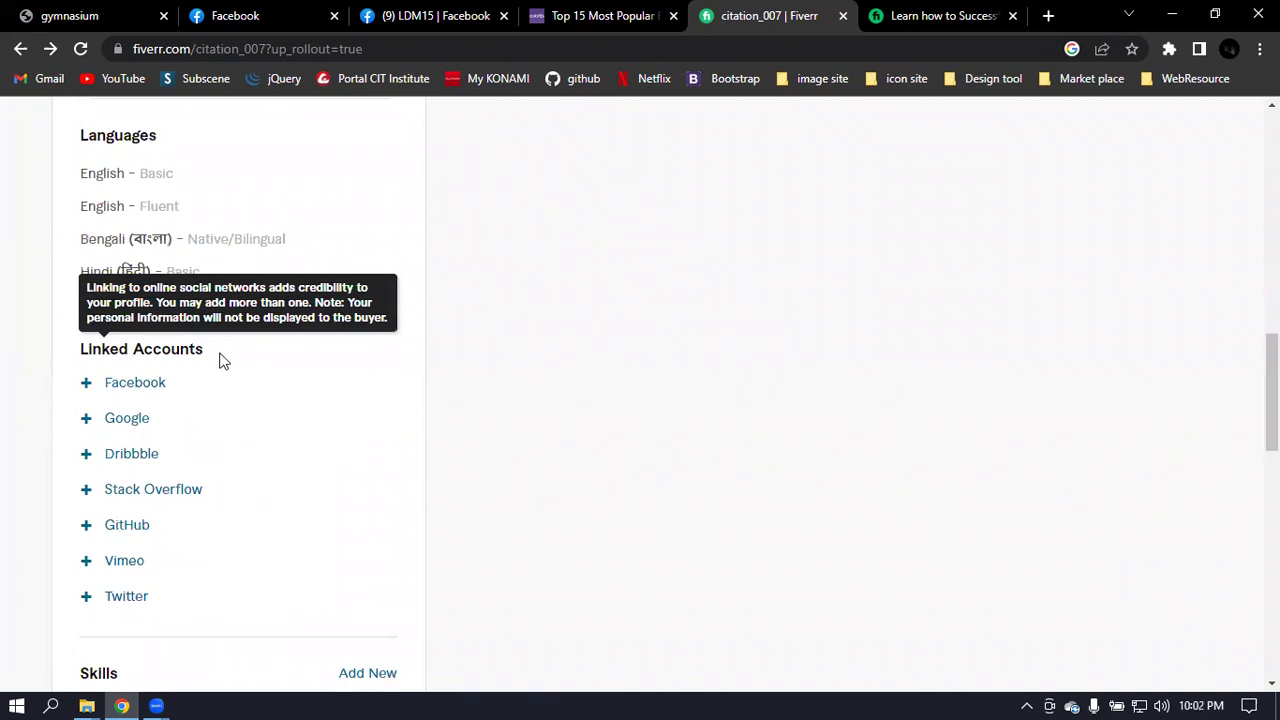
{"action": "left_click", "coordinate": [135, 382]}
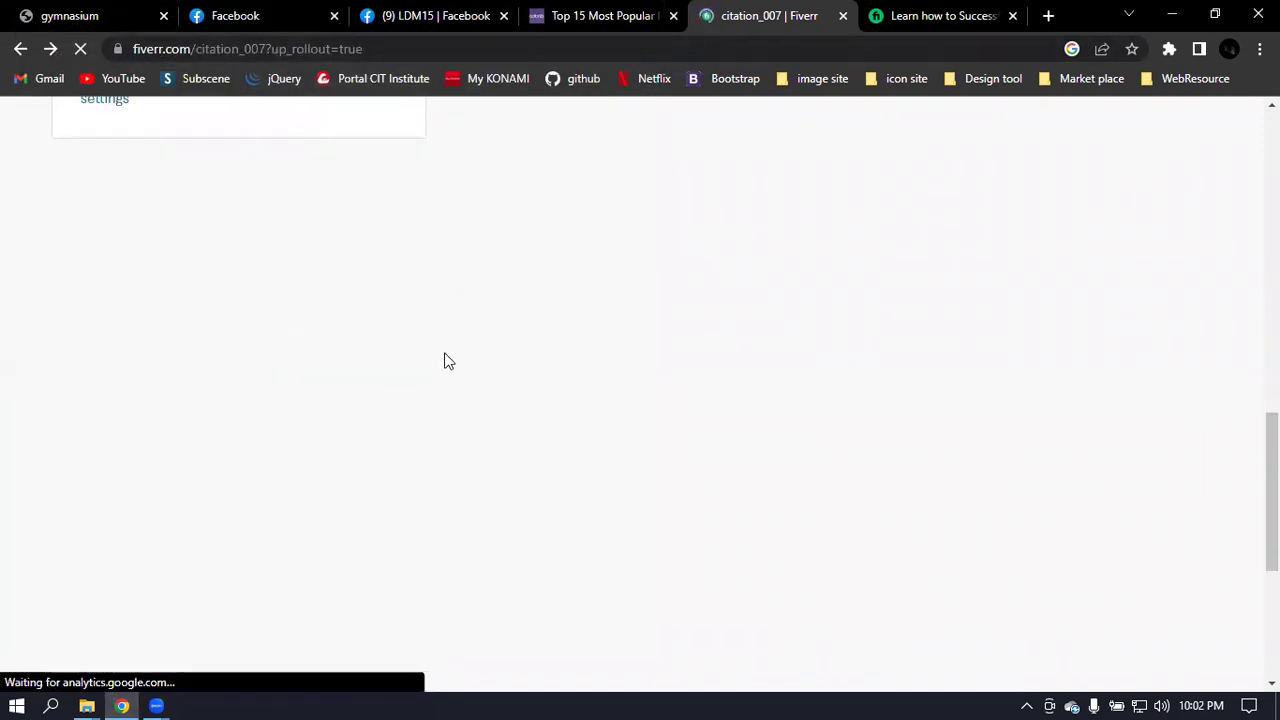
{"action": "scroll", "coordinate": [917, 343], "scroll_direction": "up", "scroll_amount": 6}
{"action": "scroll", "coordinate": [917, 343], "scroll_direction": "up", "scroll_amount": 1}
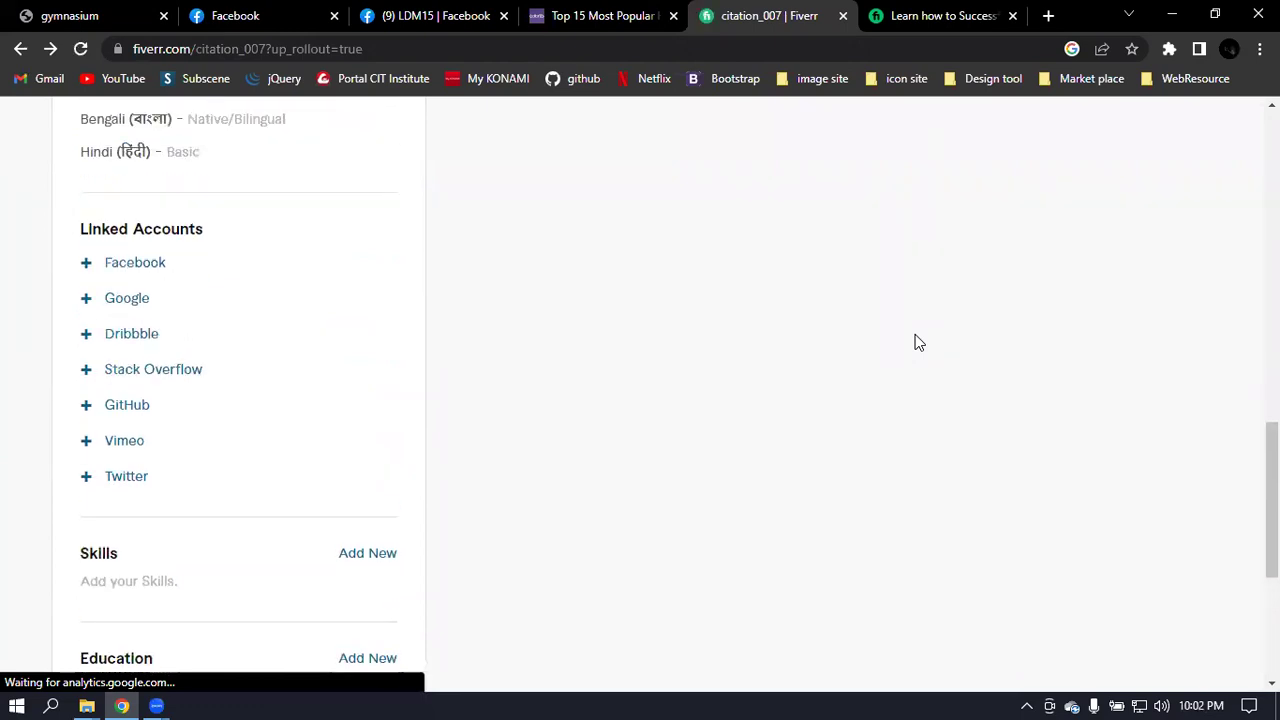
Switch to the open Facebook page, log out of the account there and return to the Fiverr profile
{"action": "left_click", "coordinate": [253, 10]}
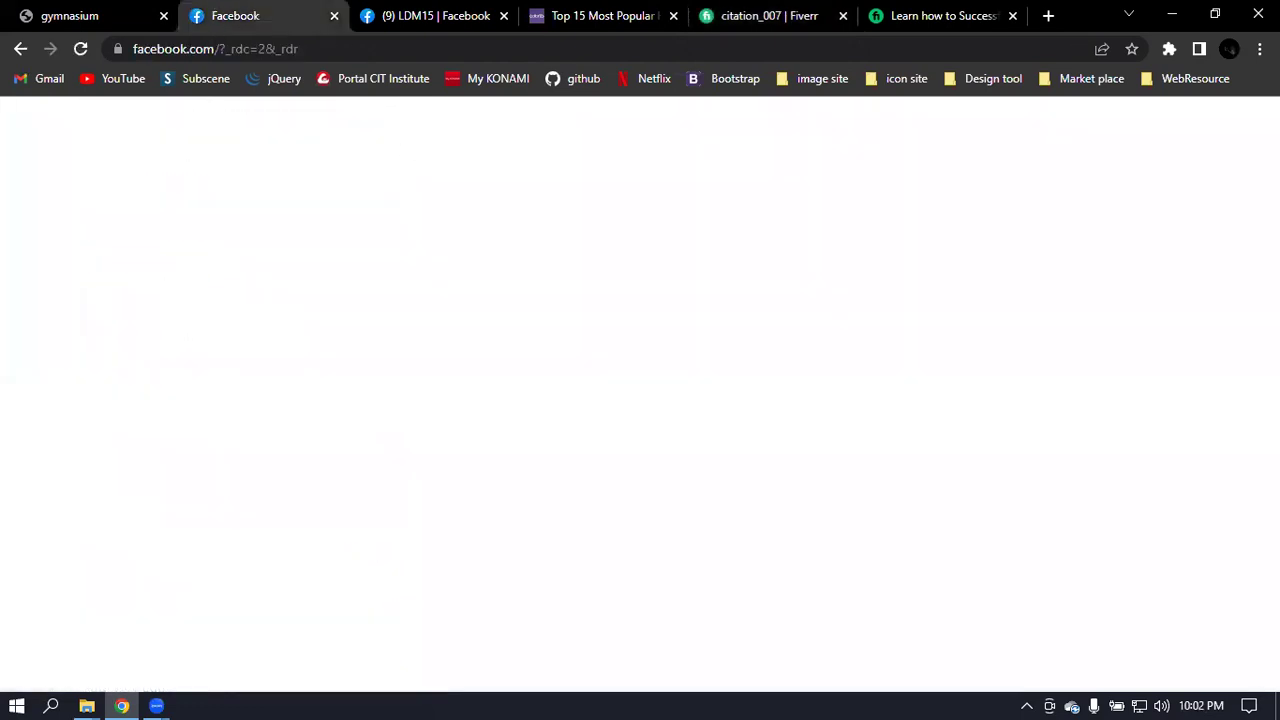
{"action": "left_click", "coordinate": [1230, 122]}
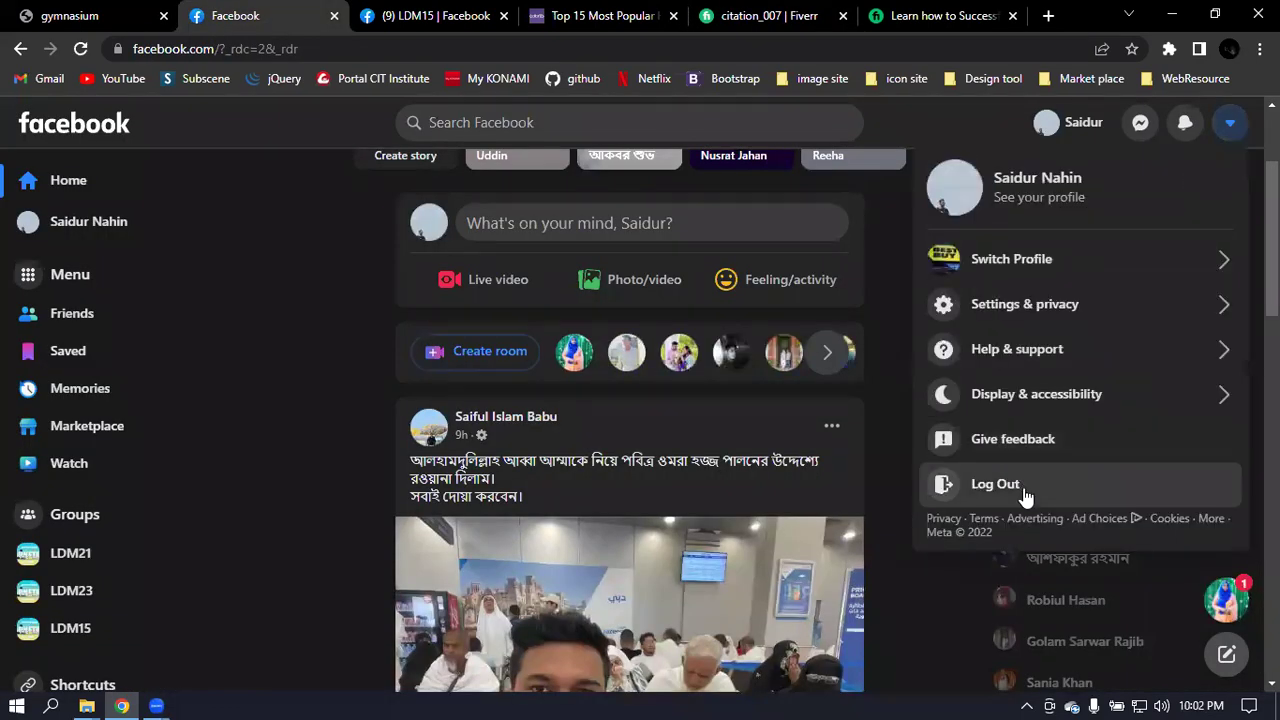
{"action": "left_click", "coordinate": [1022, 487]}
{"action": "left_click", "coordinate": [940, 15]}
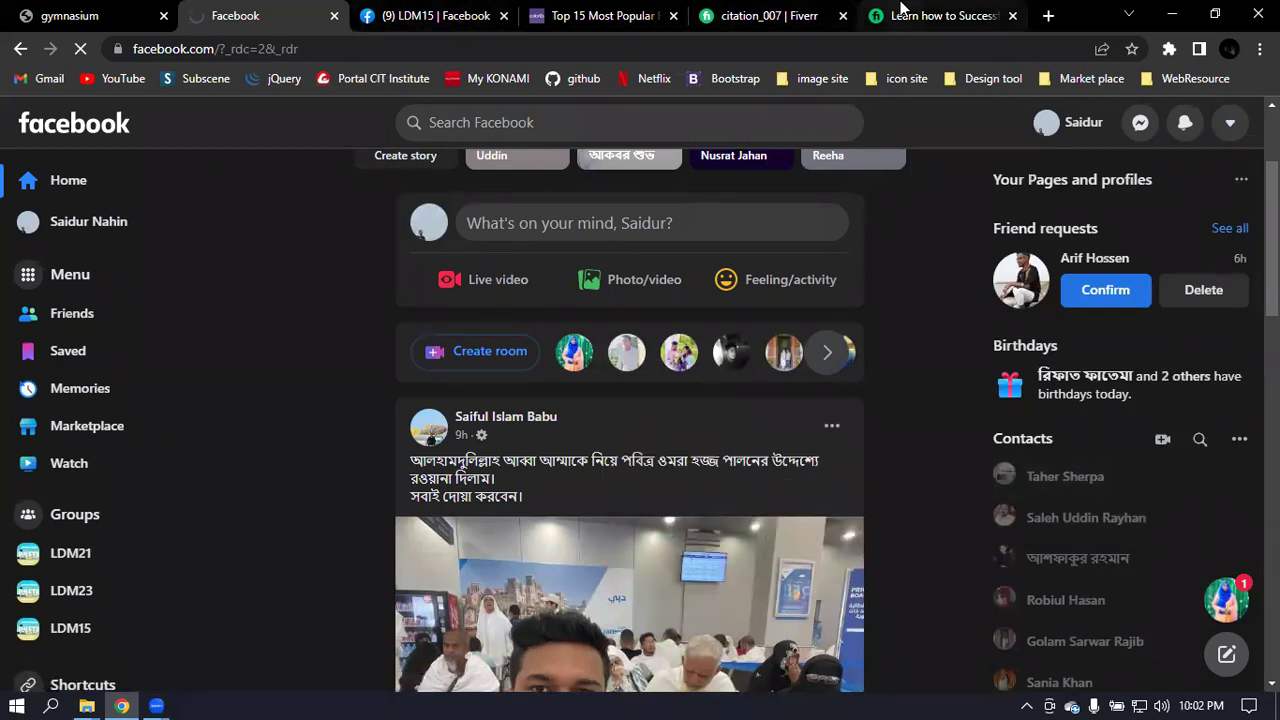
{"action": "left_click", "coordinate": [763, 15]}
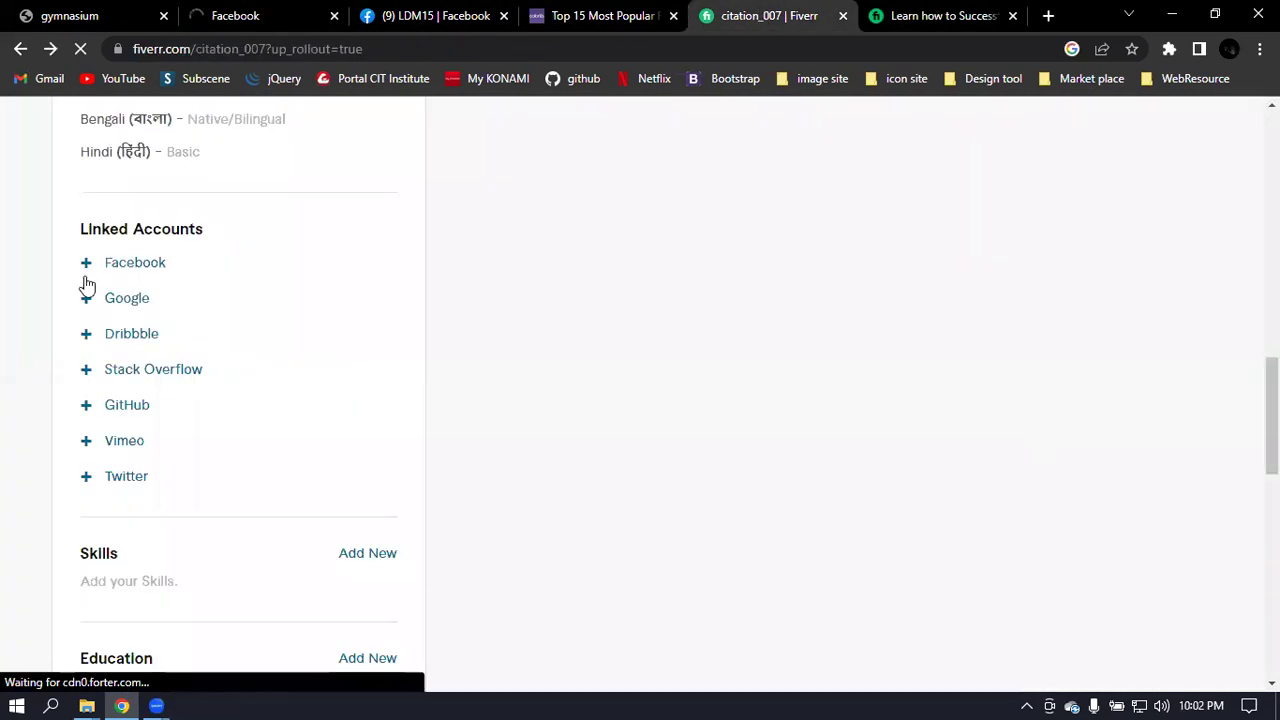
Check the notices above the profile and try to link the GitHub account in the Linked Accounts section
{"action": "scroll", "coordinate": [708, 355], "scroll_direction": "up", "scroll_amount": 2}
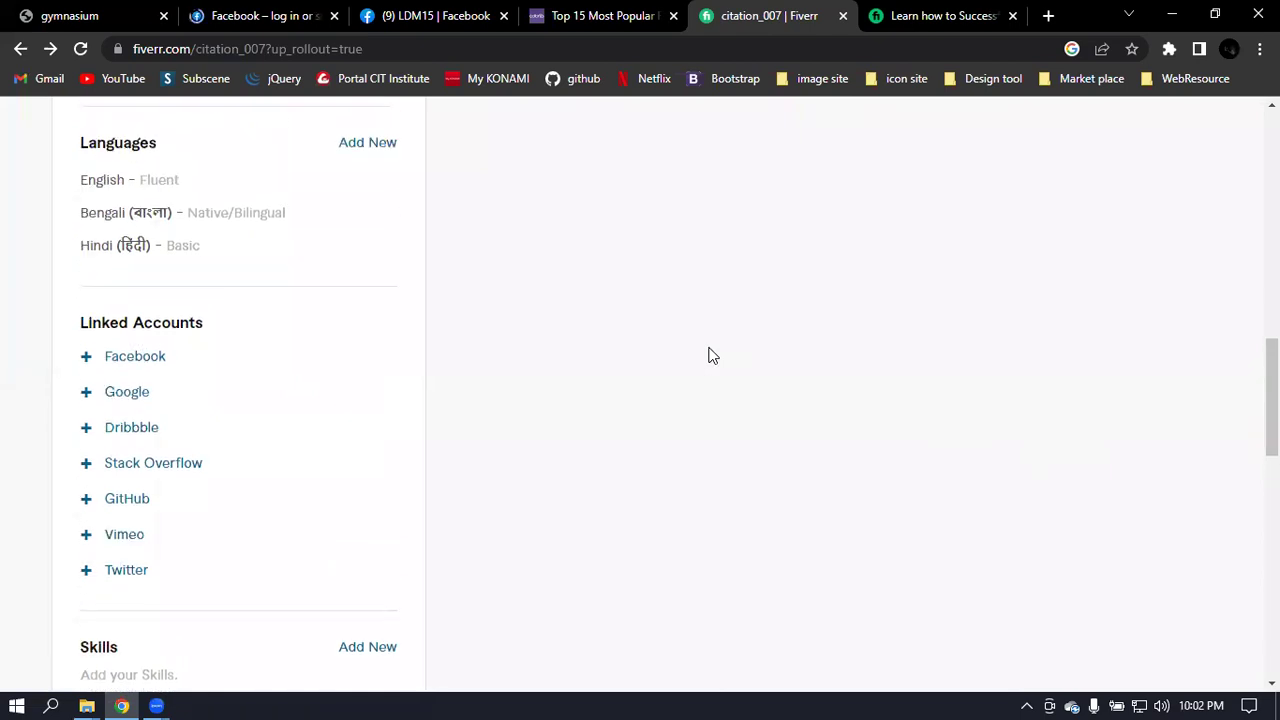
{"action": "scroll", "coordinate": [703, 357], "scroll_direction": "down", "scroll_amount": 2}
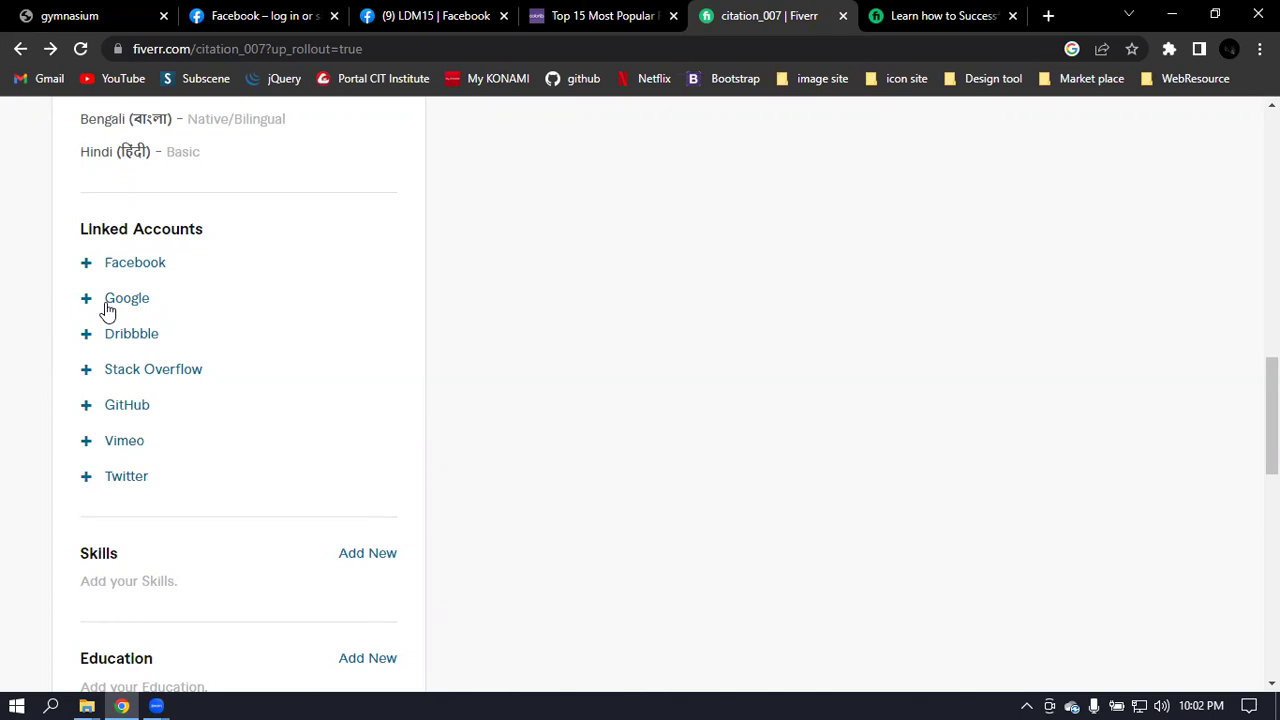
{"action": "scroll", "coordinate": [934, 346], "scroll_direction": "up", "scroll_amount": 10}
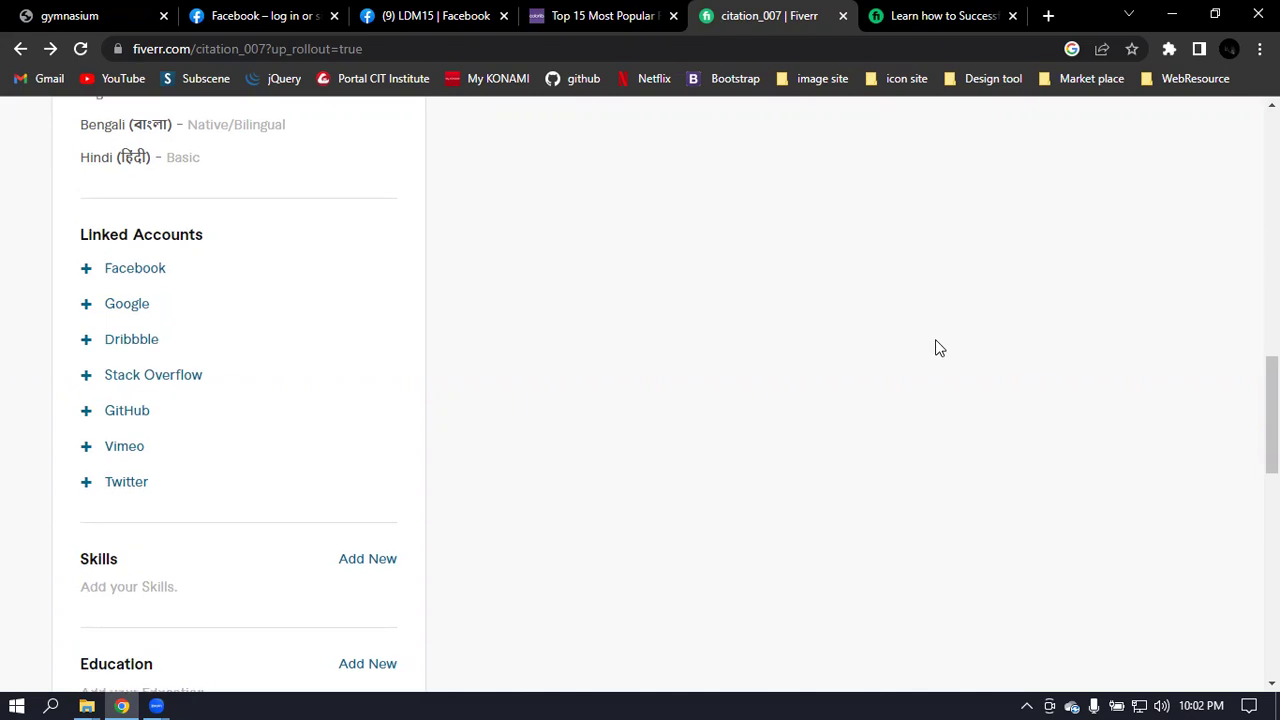
{"action": "scroll", "coordinate": [400, 240], "scroll_direction": "up", "scroll_amount": 2}
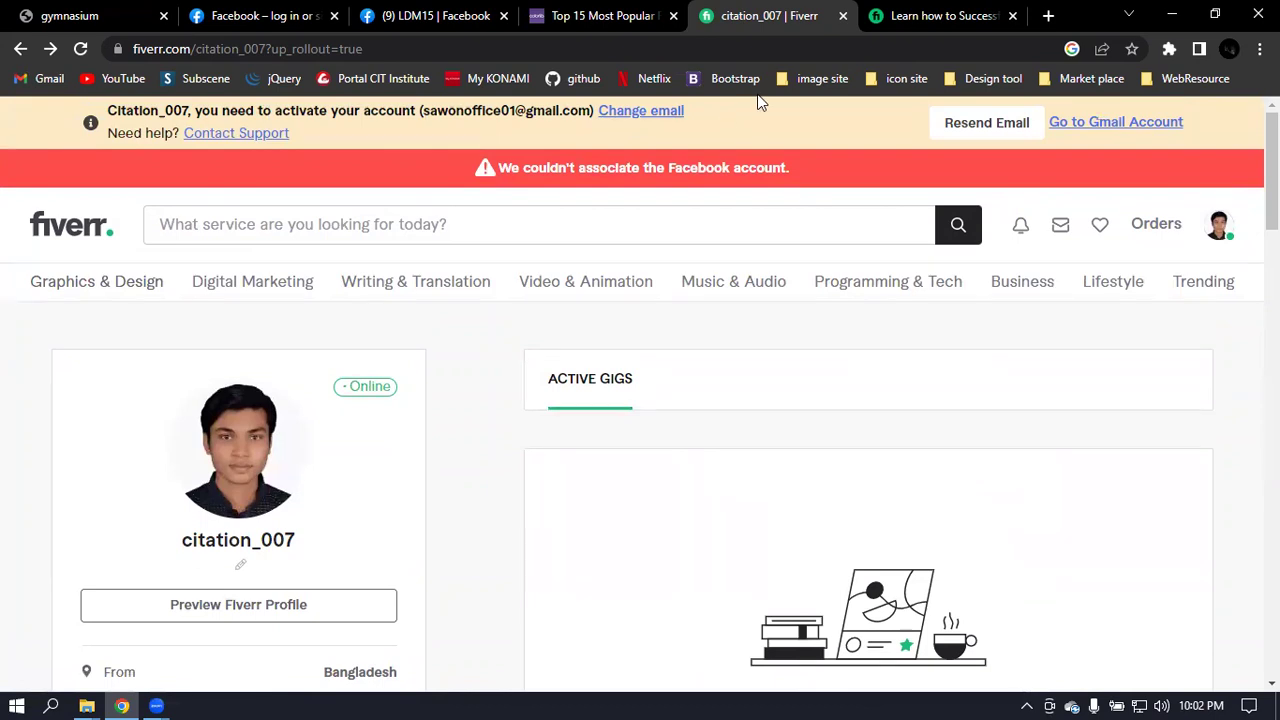
{"action": "scroll", "coordinate": [600, 414], "scroll_direction": "down", "scroll_amount": 10}
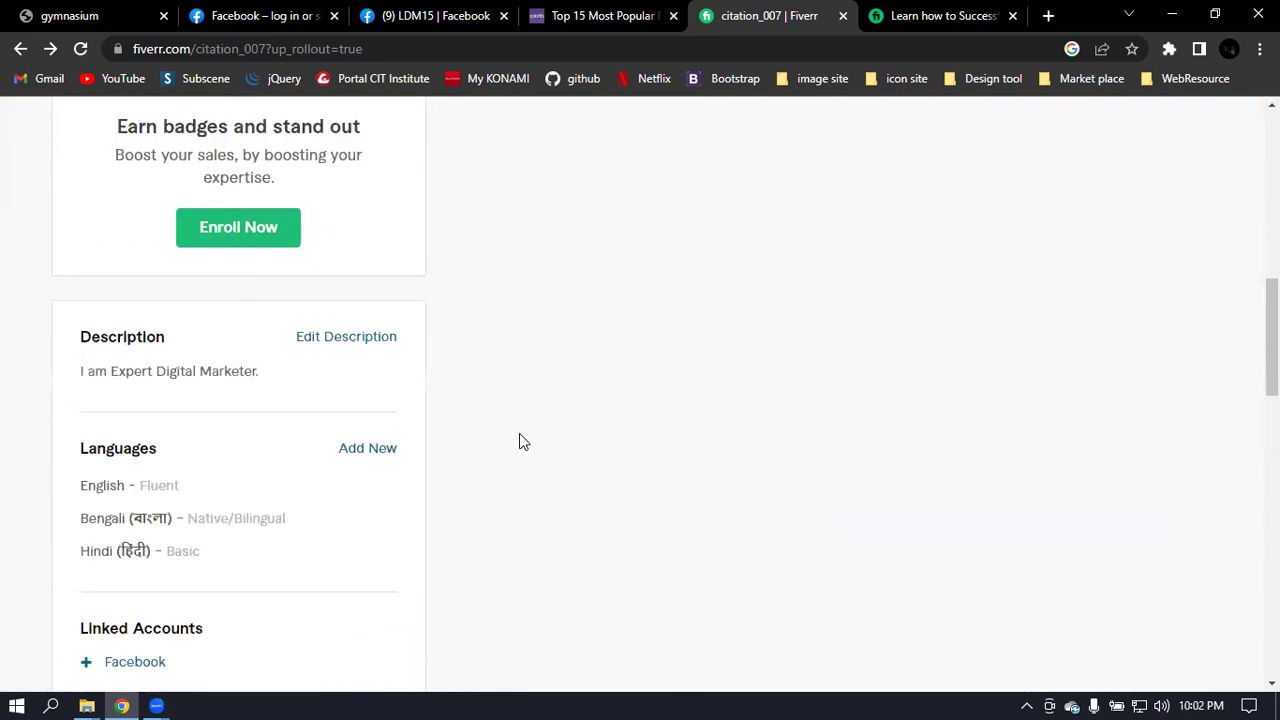
{"action": "scroll", "coordinate": [515, 445], "scroll_direction": "down", "scroll_amount": 2}
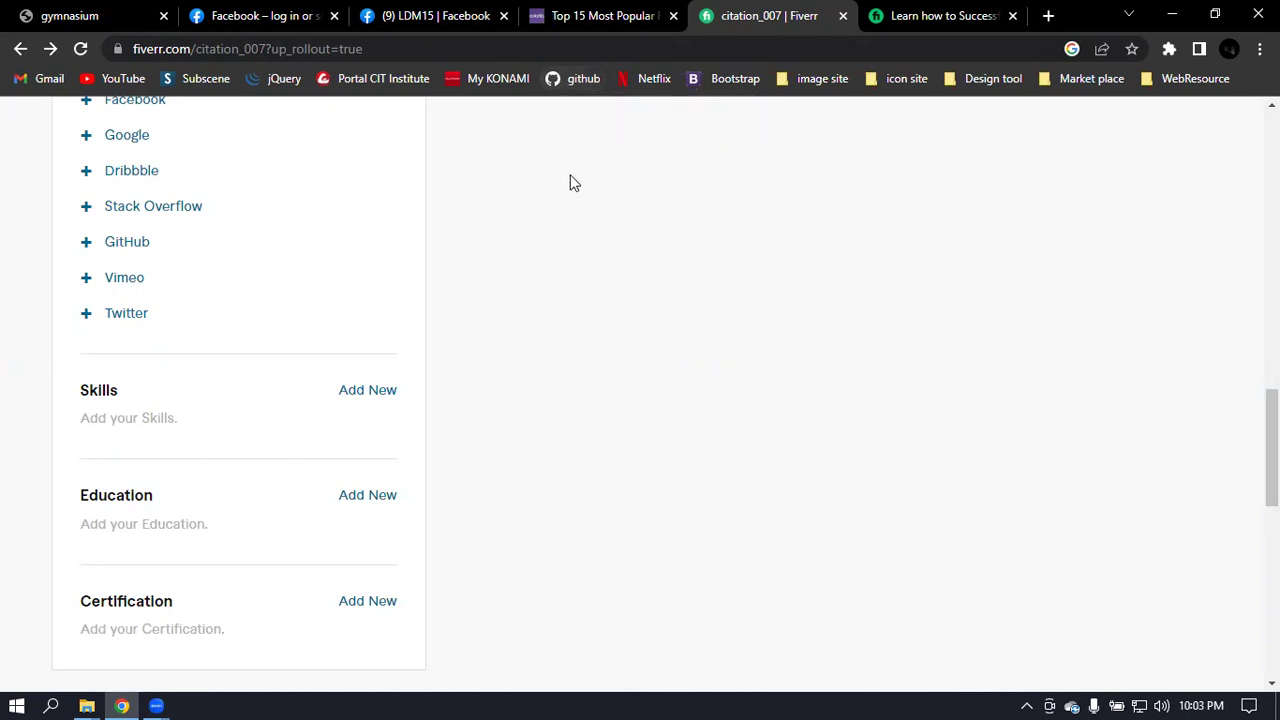
{"action": "scroll", "coordinate": [594, 214], "scroll_direction": "up", "scroll_amount": 2}
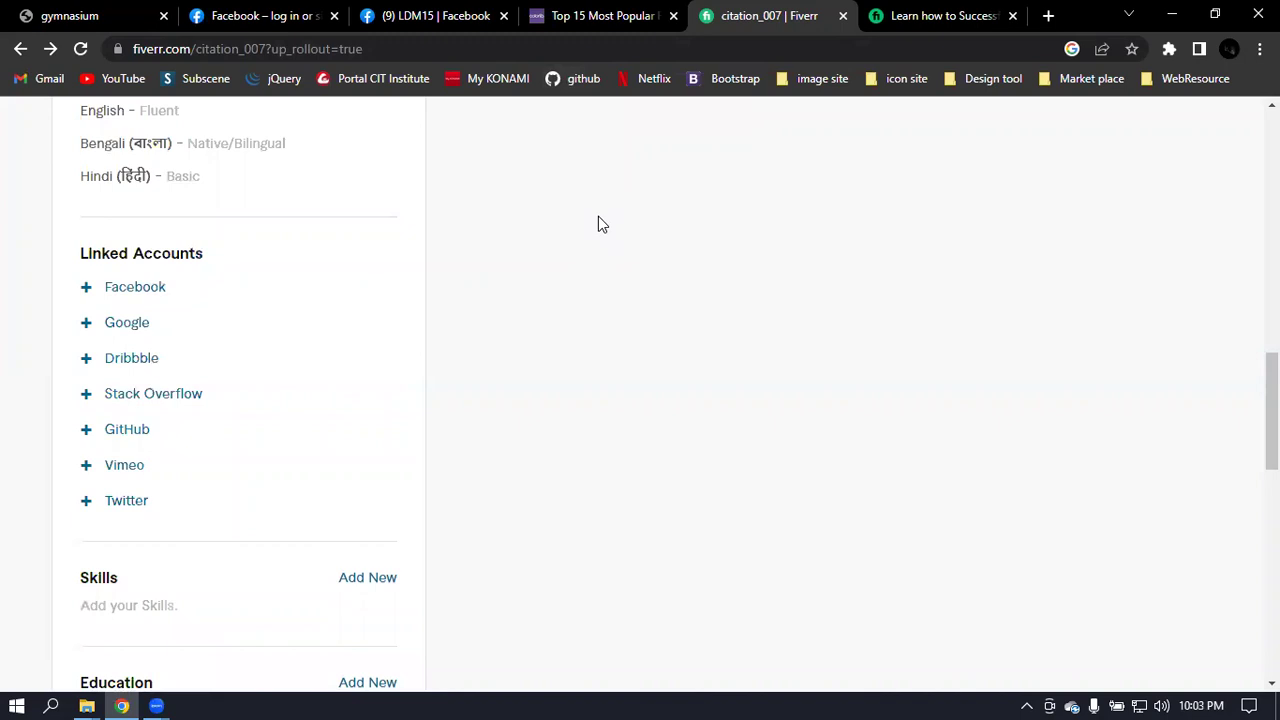
{"action": "left_click", "coordinate": [127, 430]}
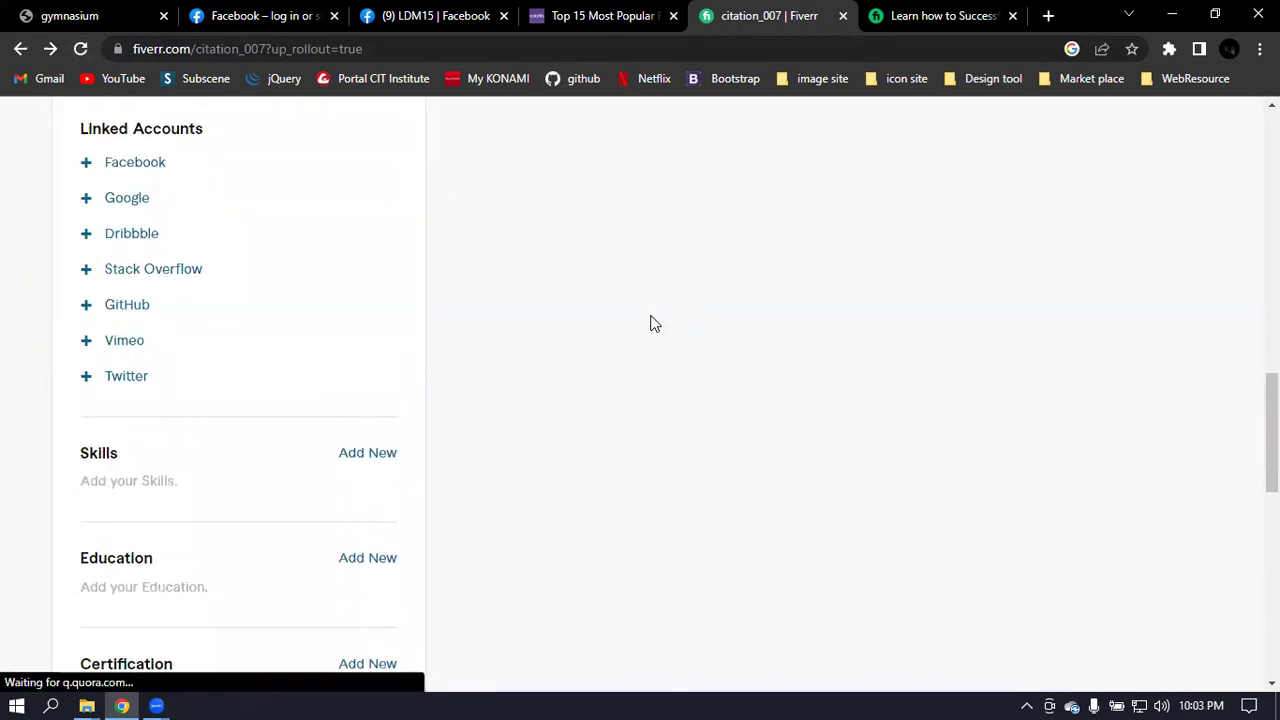
{"action": "scroll", "coordinate": [523, 366], "scroll_direction": "up", "scroll_amount": 1}
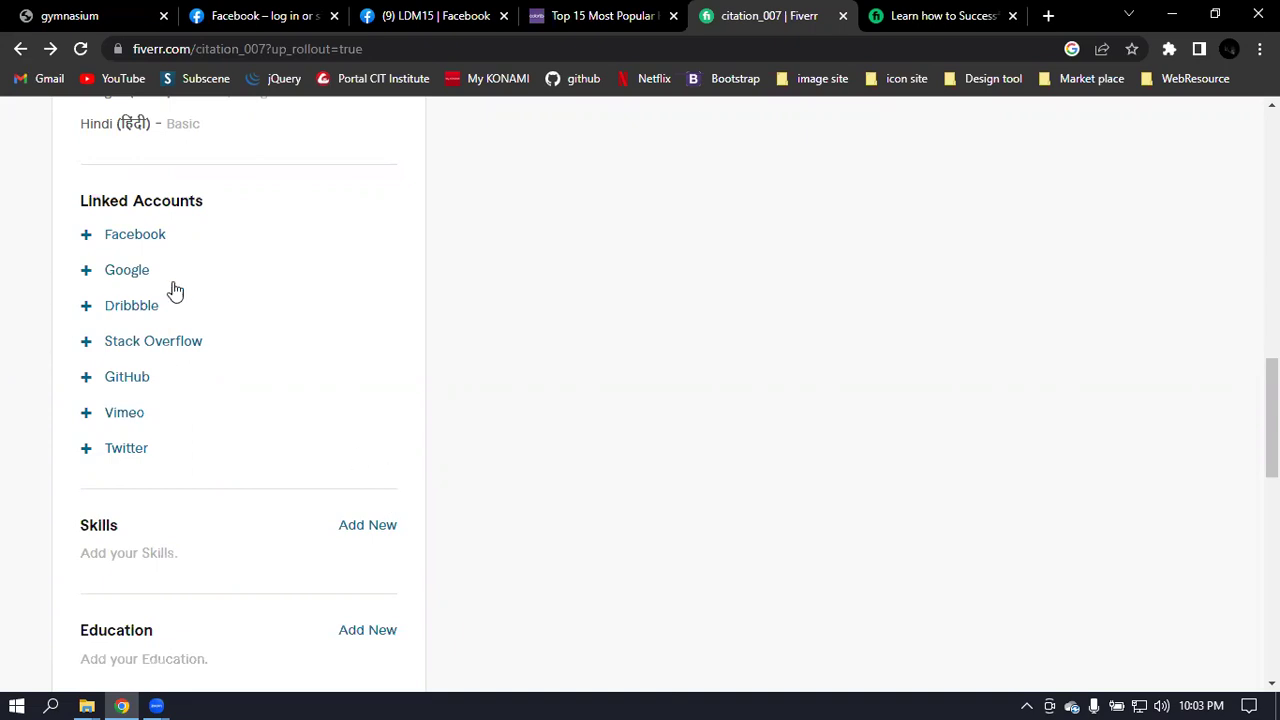
View the Facebook login window for linking the account and close it without signing in
{"action": "left_click", "coordinate": [131, 240]}
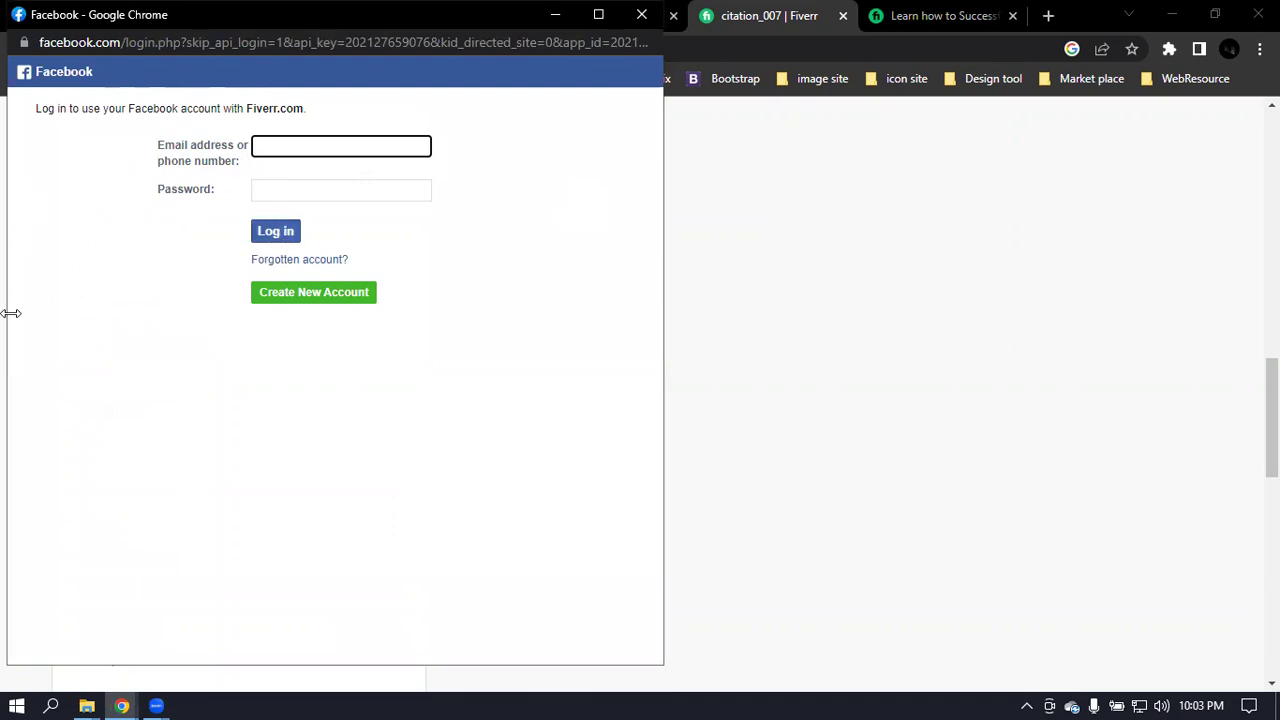
{"action": "left_click", "coordinate": [277, 143]}
{"action": "left_click", "coordinate": [525, 154]}
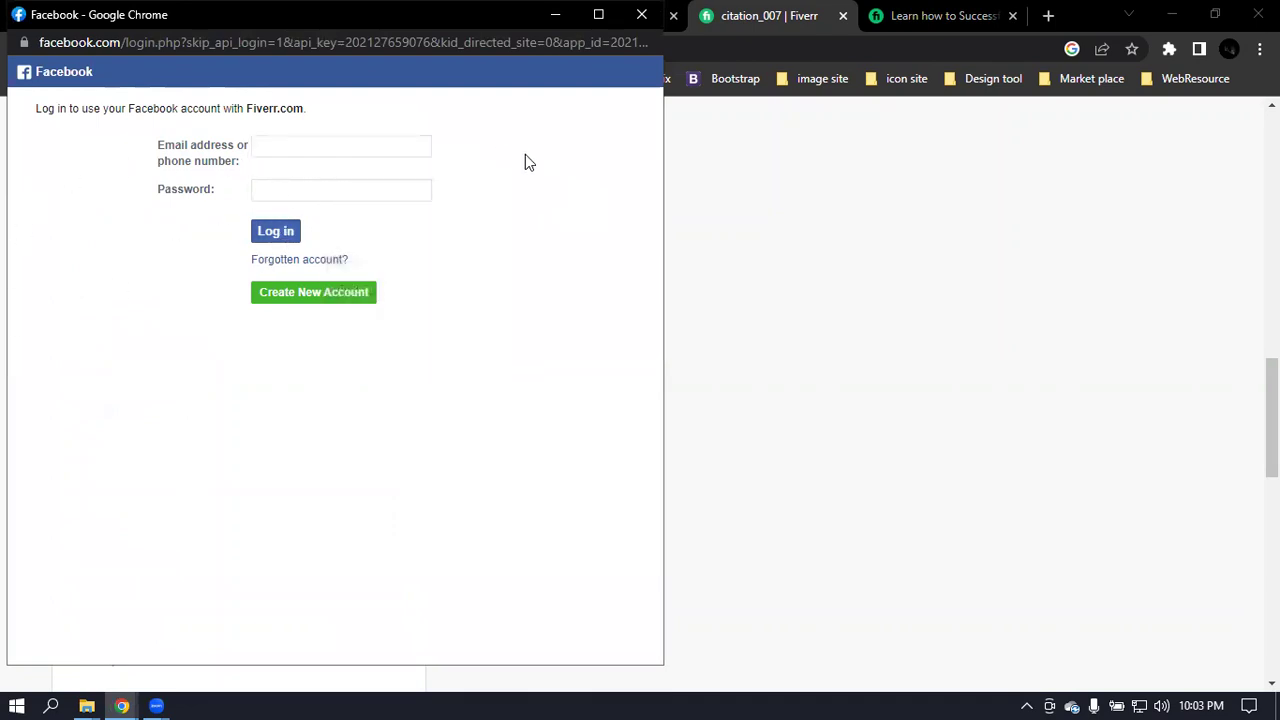
{"action": "left_click", "coordinate": [265, 233]}
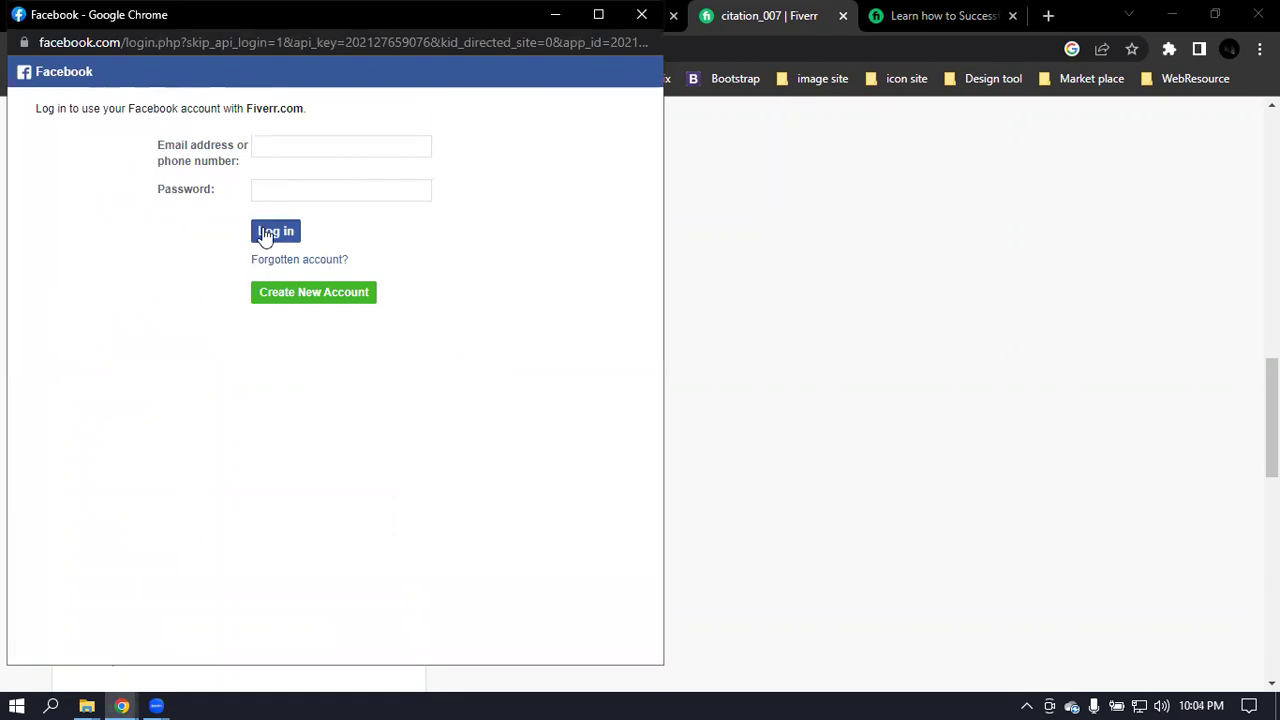
{"action": "left_click", "coordinate": [641, 14]}
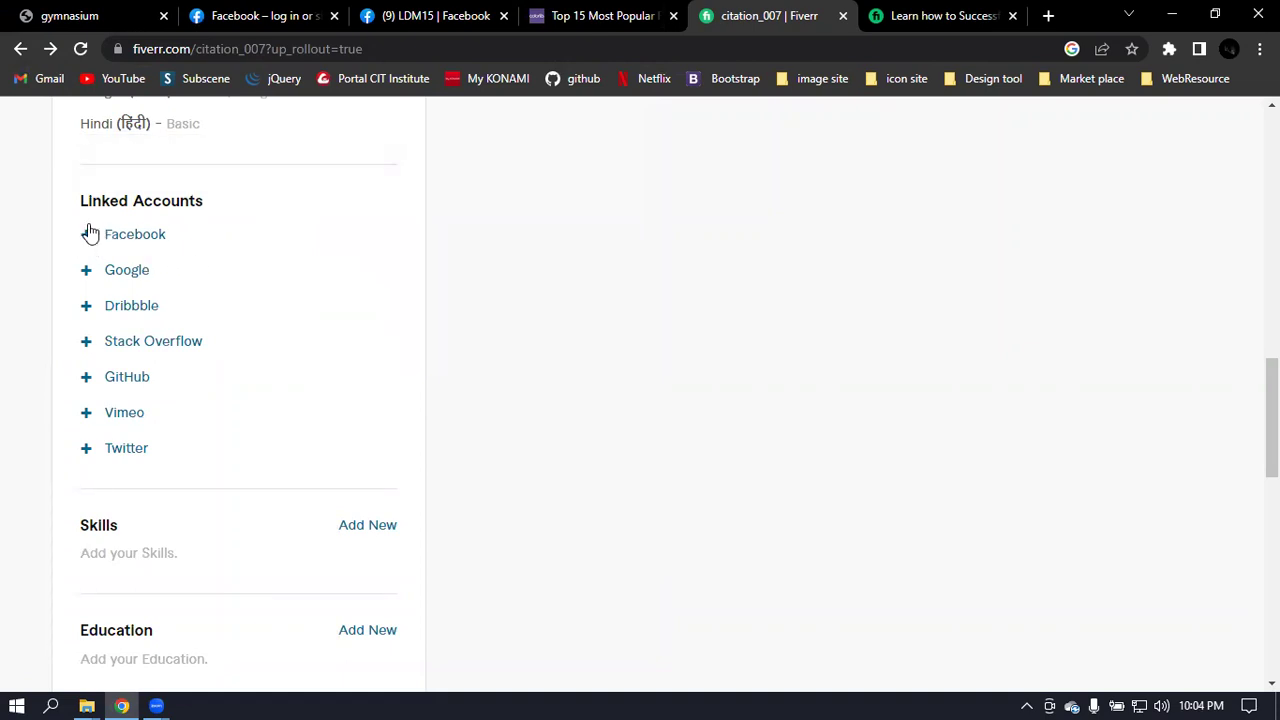
Add Digital marketing to the Skills section with the experience level Expert
{"action": "scroll", "coordinate": [703, 417], "scroll_direction": "down", "scroll_amount": 3}
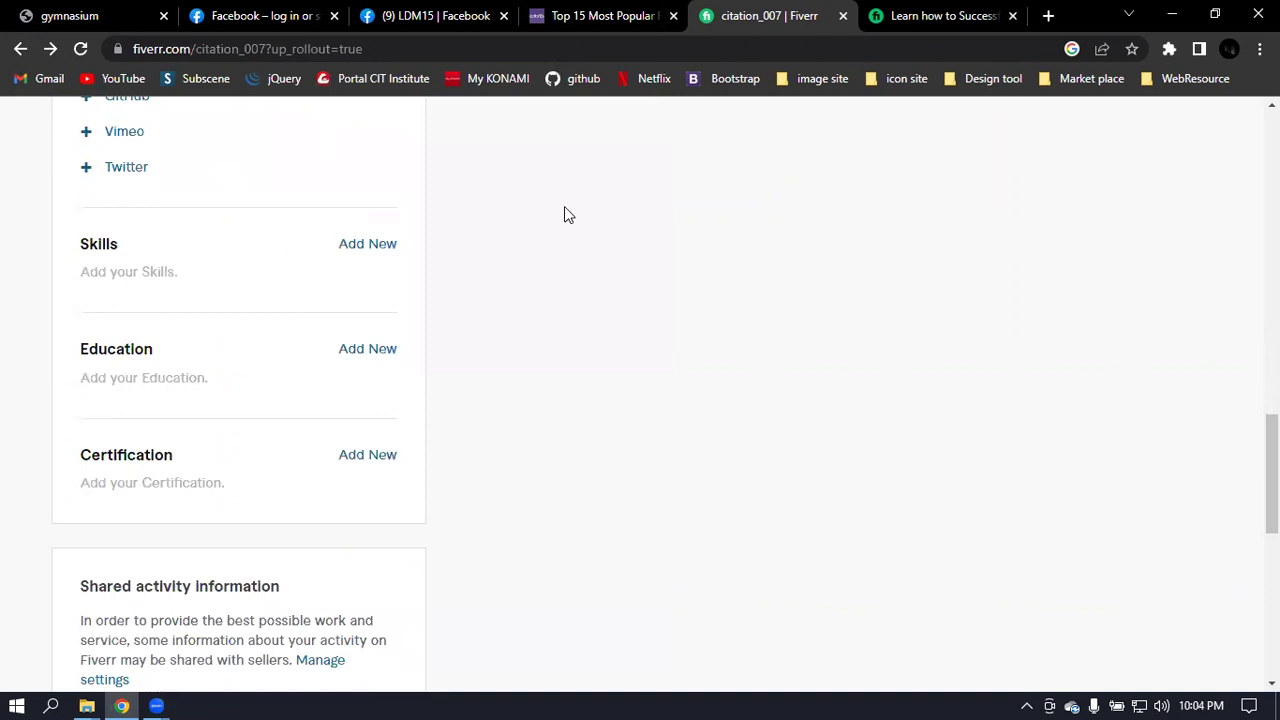
{"action": "scroll", "coordinate": [620, 303], "scroll_direction": "down", "scroll_amount": 1}
{"action": "scroll", "coordinate": [606, 319], "scroll_direction": "up", "scroll_amount": 2}
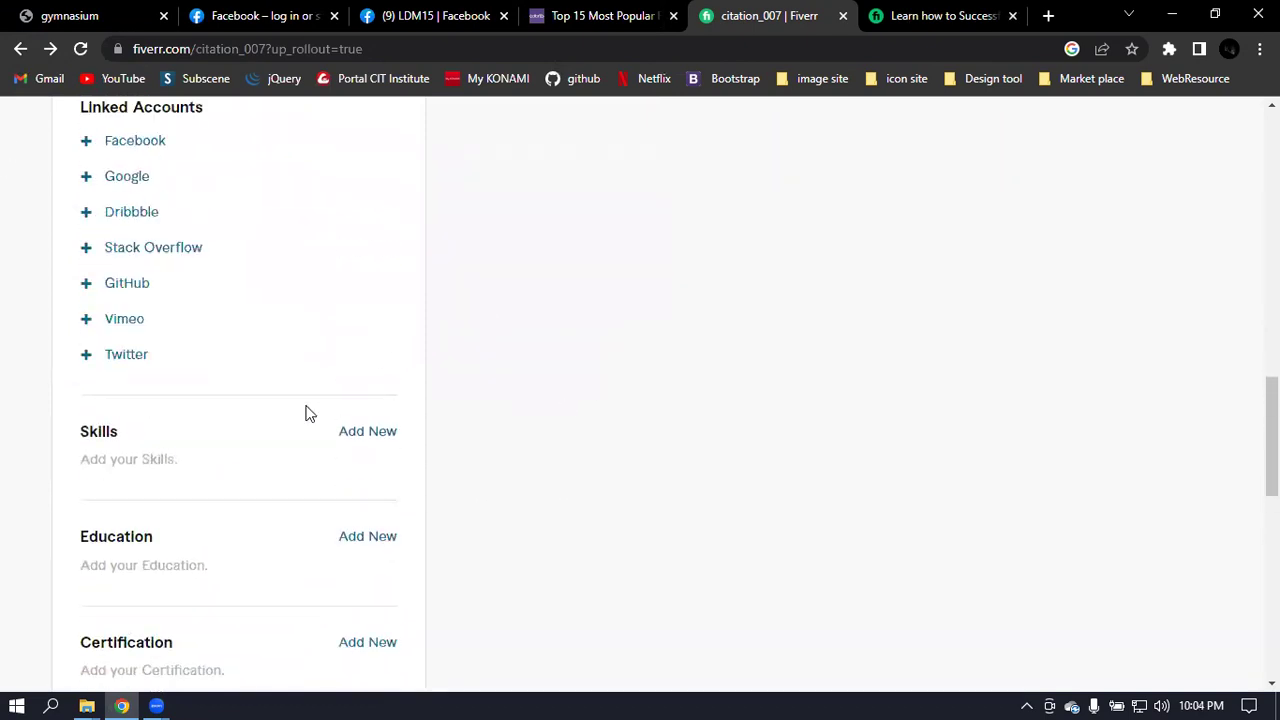
{"action": "left_click", "coordinate": [350, 432]}
{"action": "scroll", "coordinate": [397, 480], "scroll_direction": "down", "scroll_amount": 1}
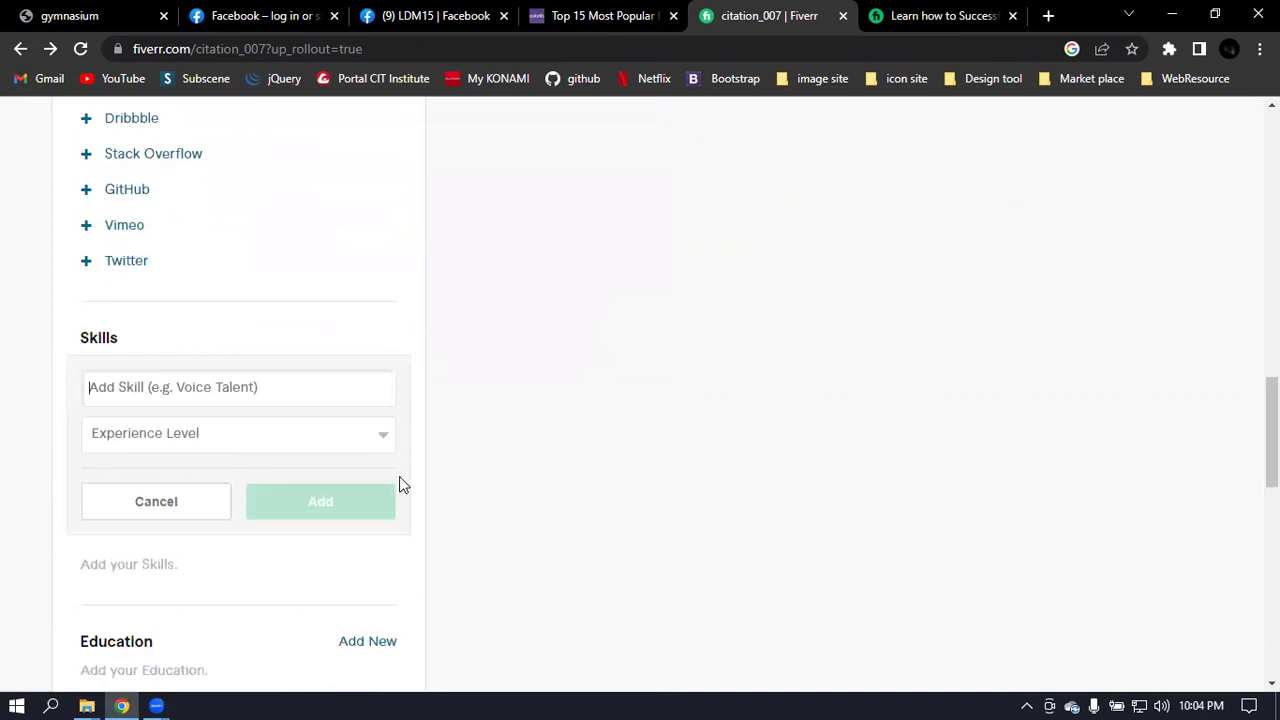
{"action": "scroll", "coordinate": [358, 366], "scroll_direction": "down", "scroll_amount": 1}
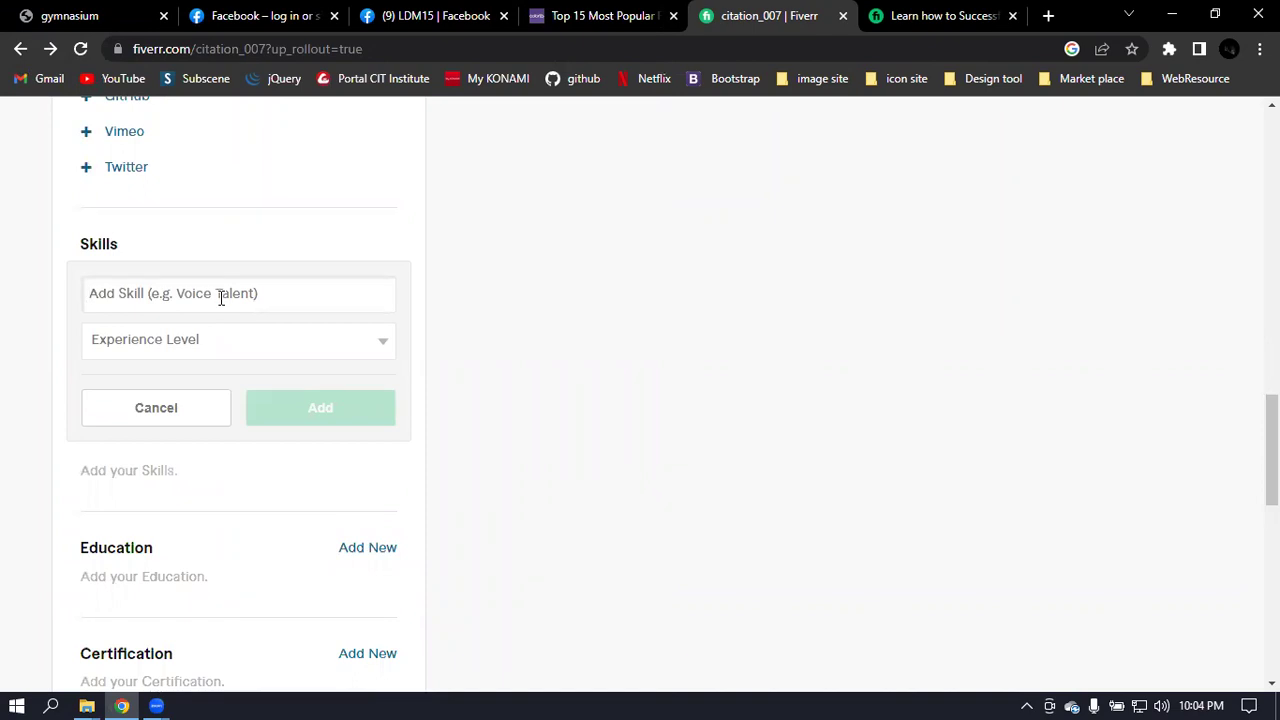
{"action": "type", "text": "Di"}
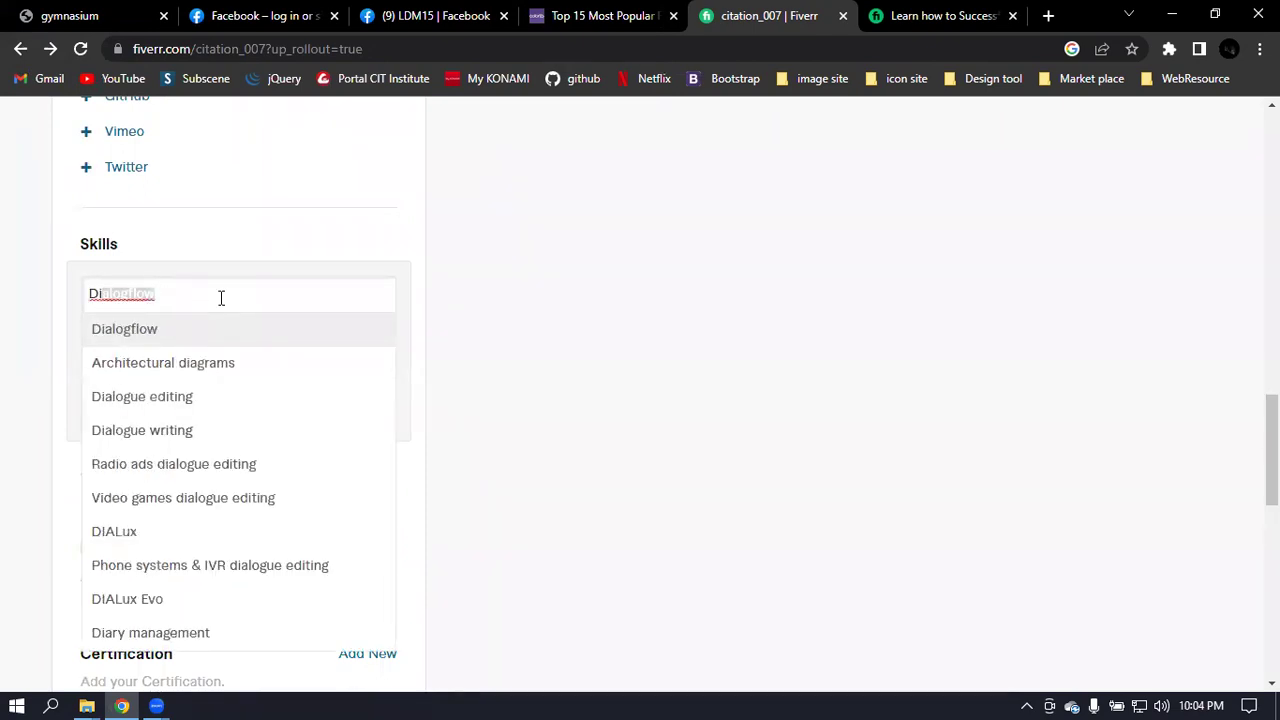
{"action": "type", "text": "gi"}
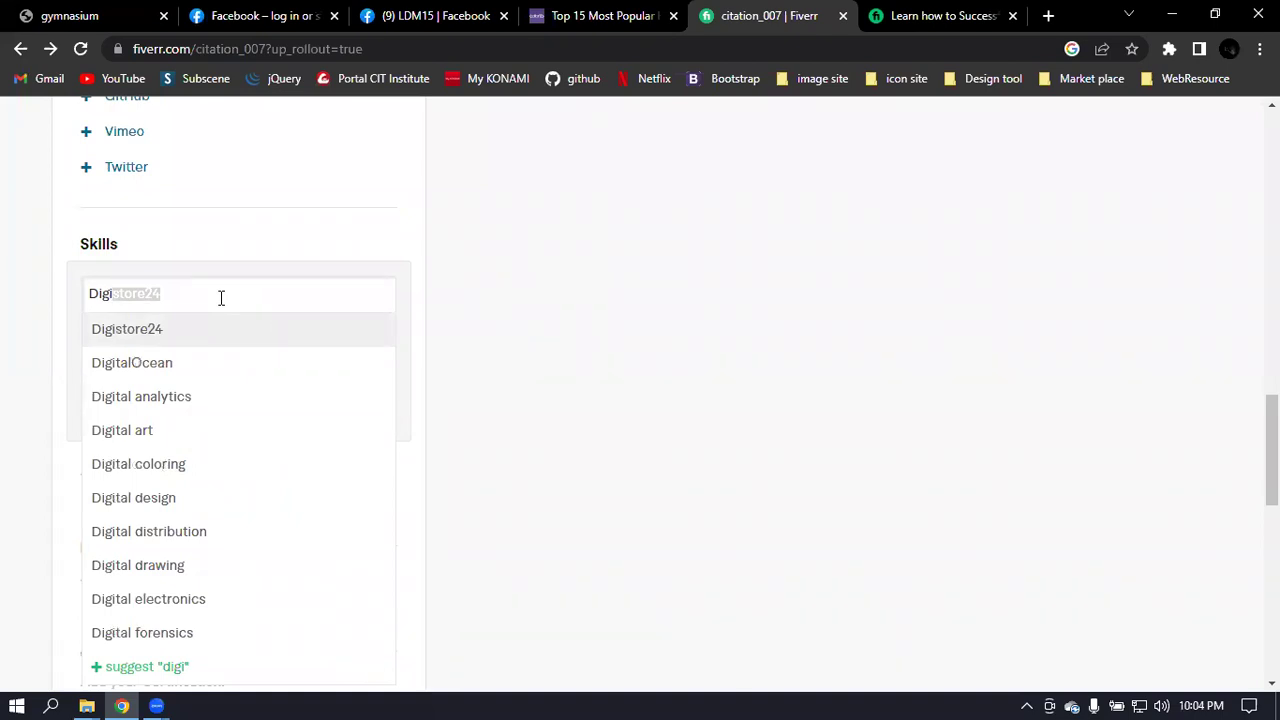
{"action": "type", "text": "tal ma"}
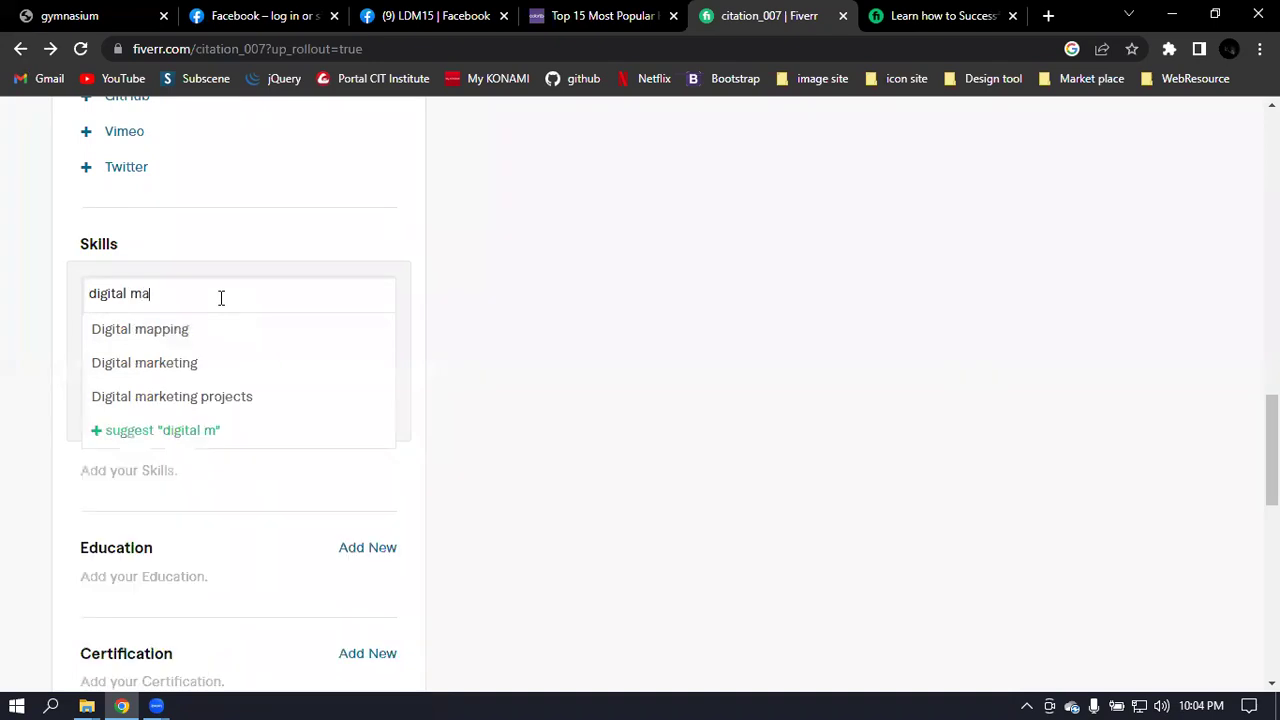
{"action": "type", "text": "r"}
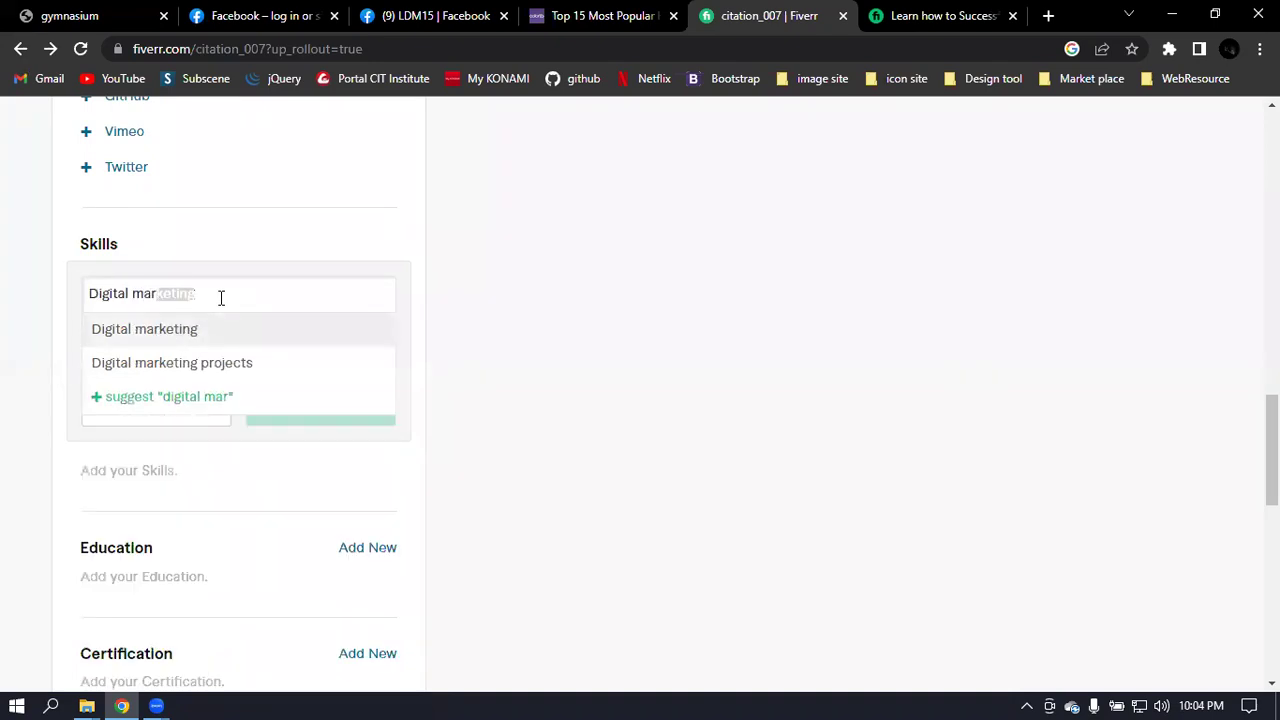
{"action": "key", "text": "Return"}
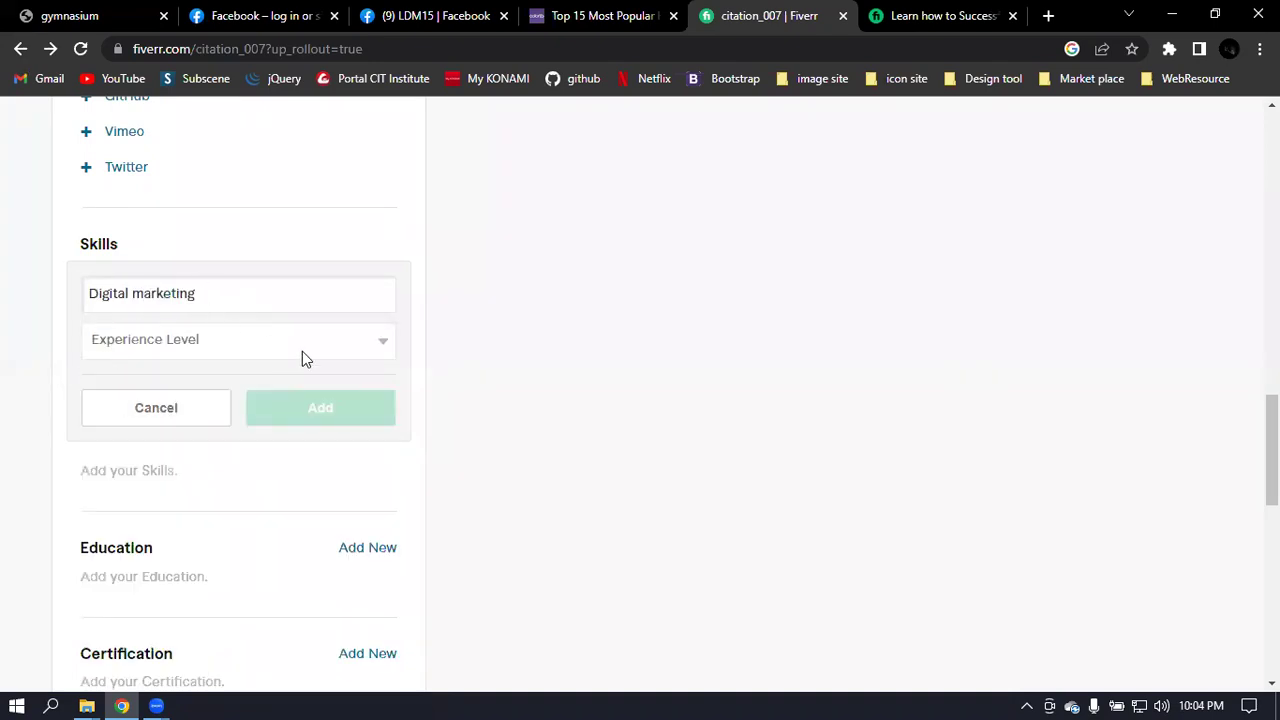
{"action": "left_click", "coordinate": [368, 342]}
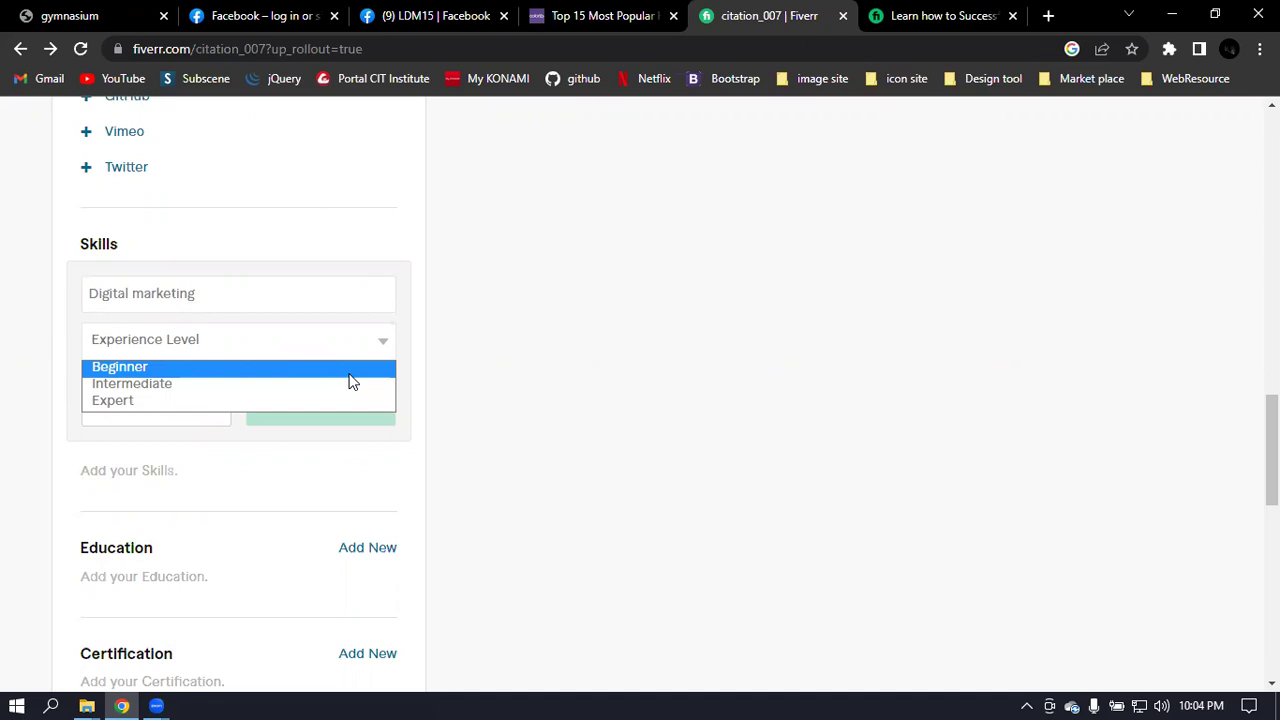
{"action": "left_click", "coordinate": [191, 402]}
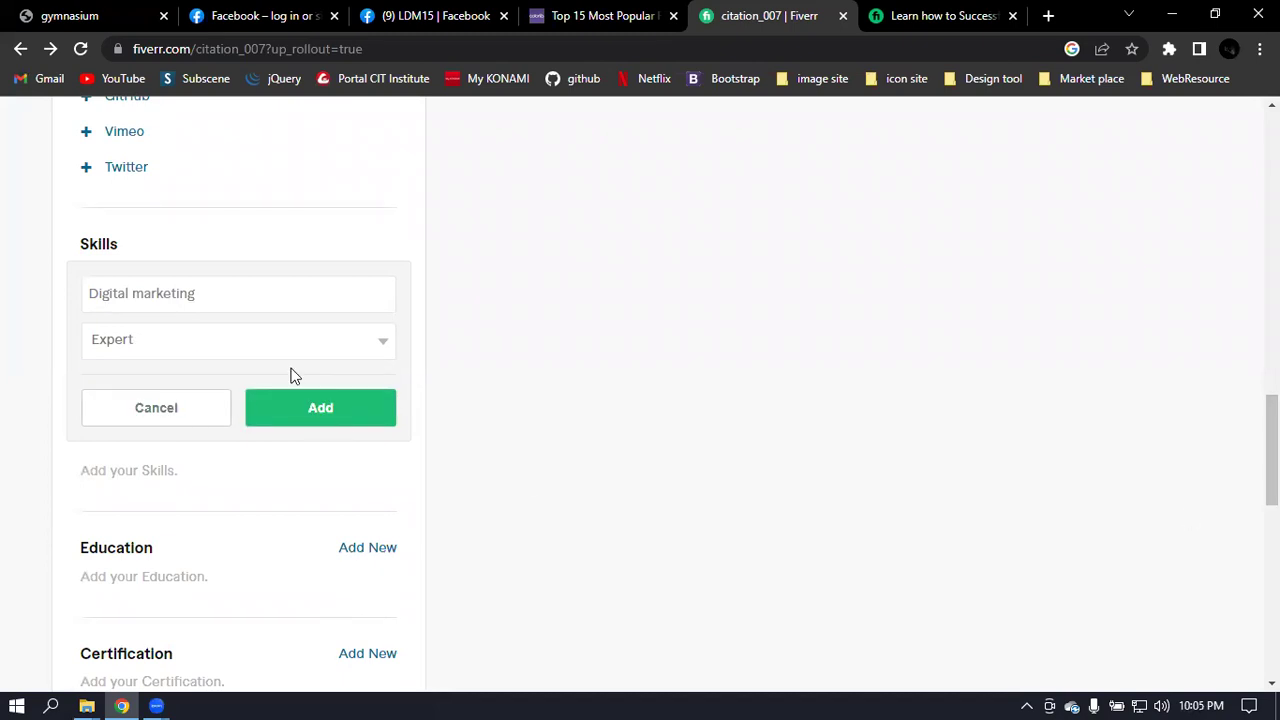
{"action": "left_click", "coordinate": [322, 410]}
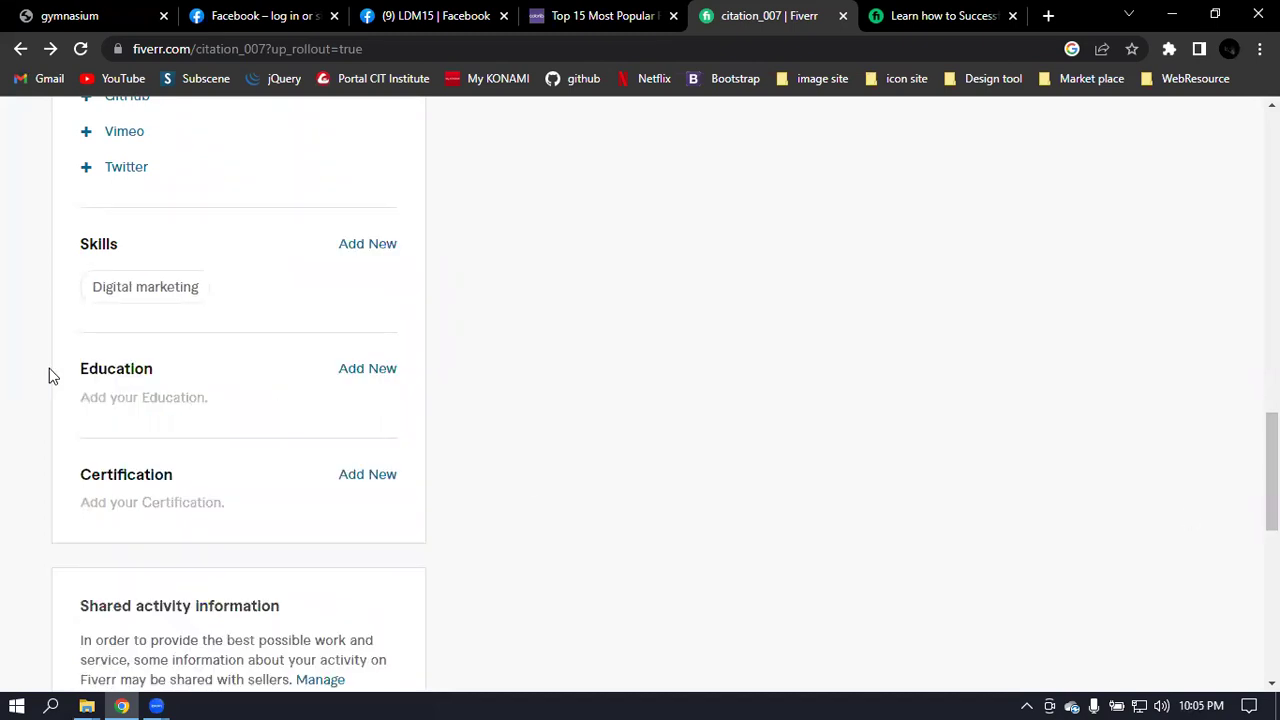
Add SEO as a second skill with the experience level Expert
{"action": "left_click", "coordinate": [393, 254]}
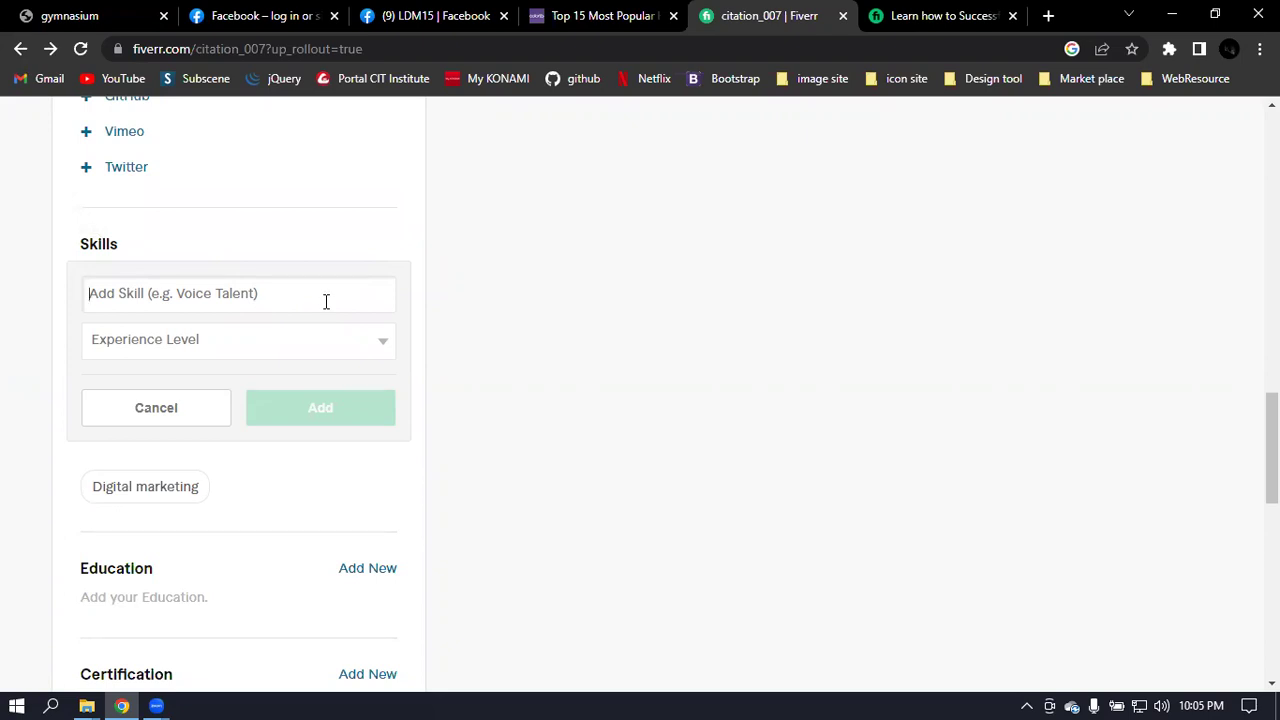
{"action": "type", "text": "se"}
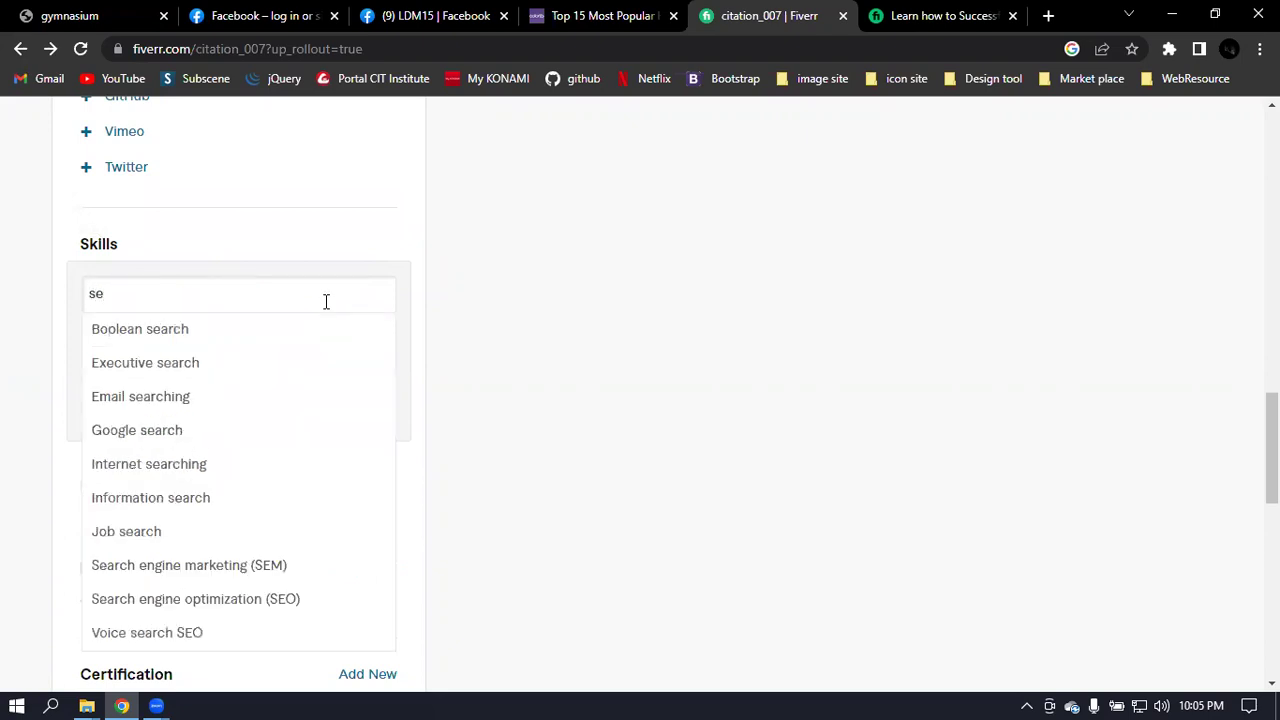
{"action": "key", "text": "BackSpace"}
{"action": "key", "text": "BackSpace"}
{"action": "type", "text": "SEO"}
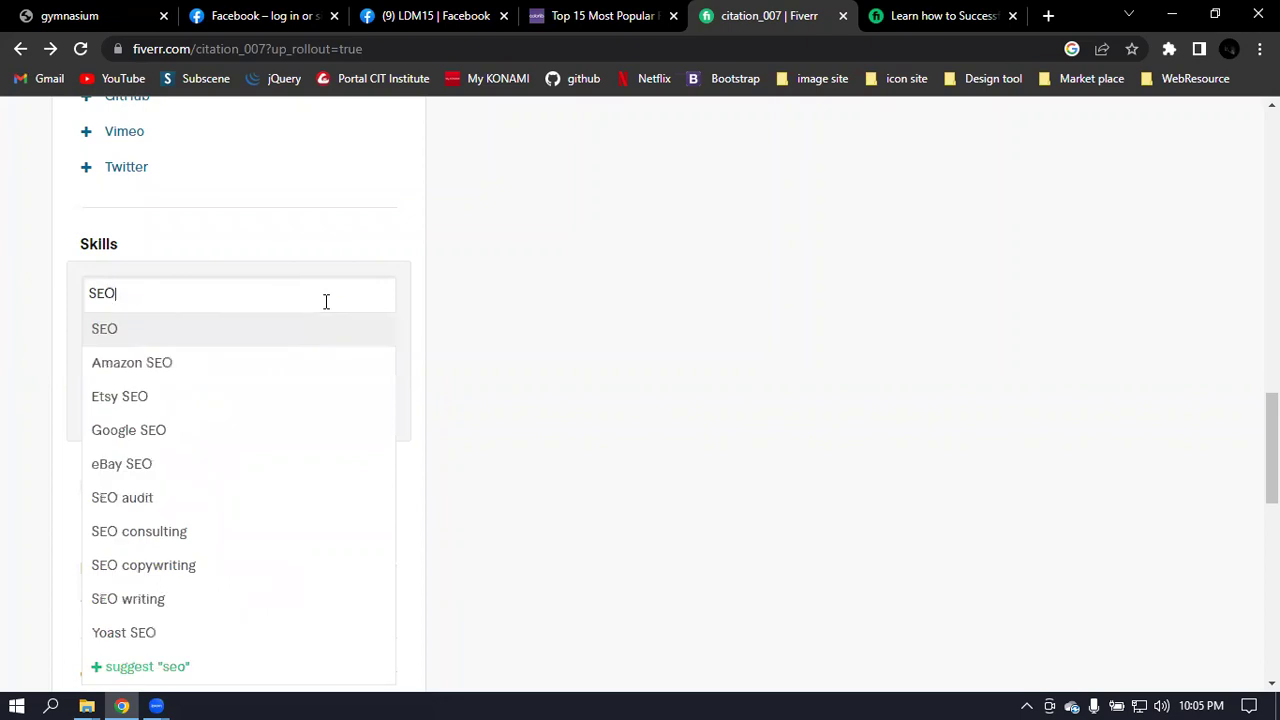
{"action": "key", "text": "Return"}
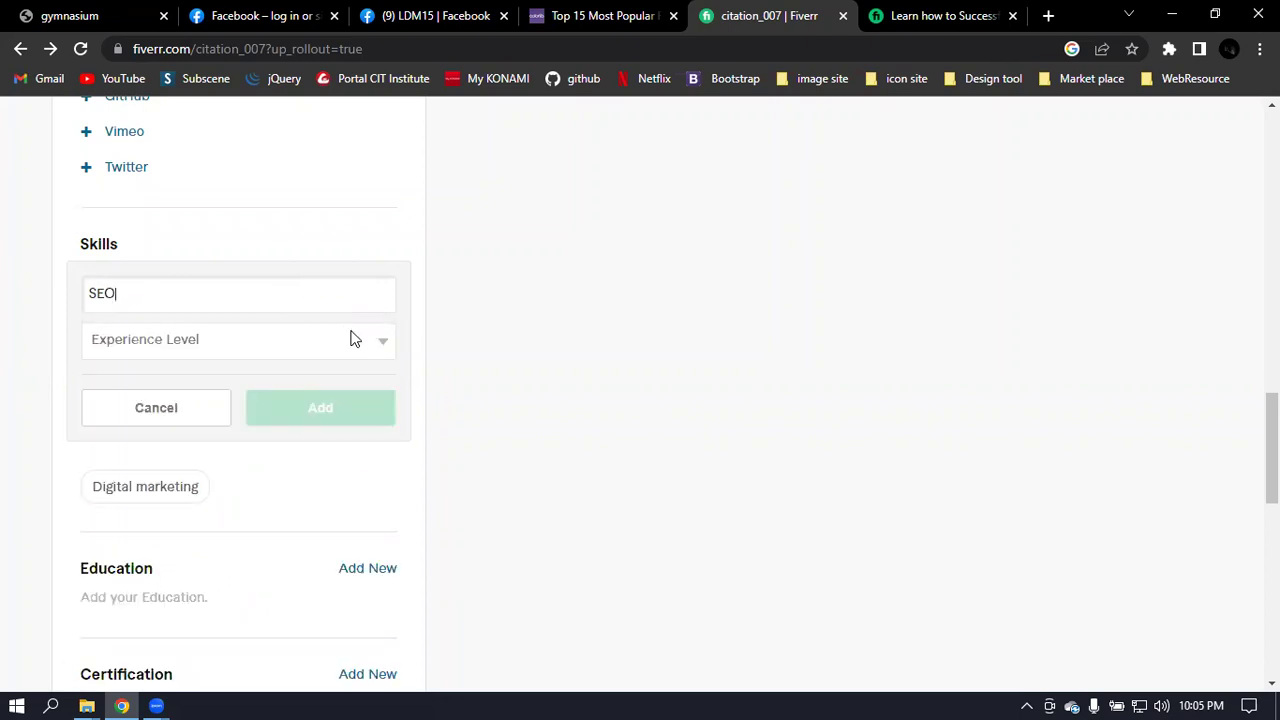
{"action": "left_click", "coordinate": [351, 338]}
{"action": "left_click", "coordinate": [176, 400]}
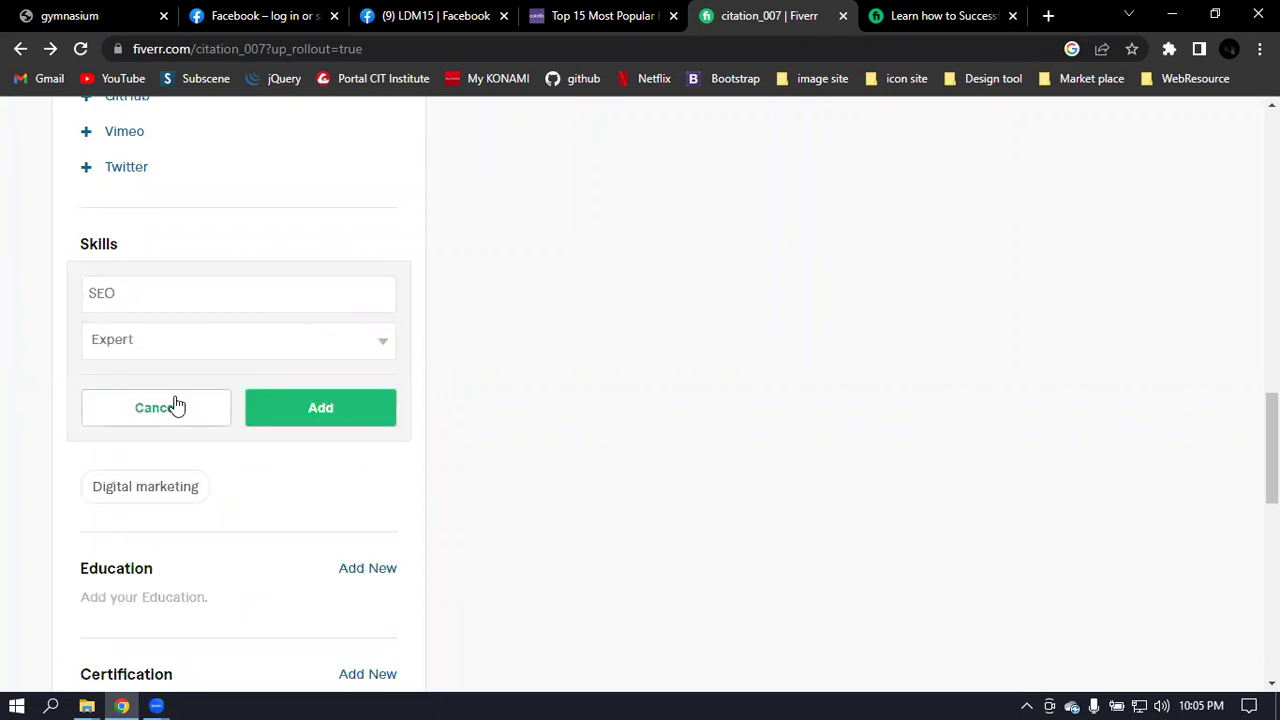
{"action": "left_click", "coordinate": [334, 404]}
Add Facebook ads as a skill with the experience level Expert and start another skill entry
{"action": "left_click", "coordinate": [368, 245]}
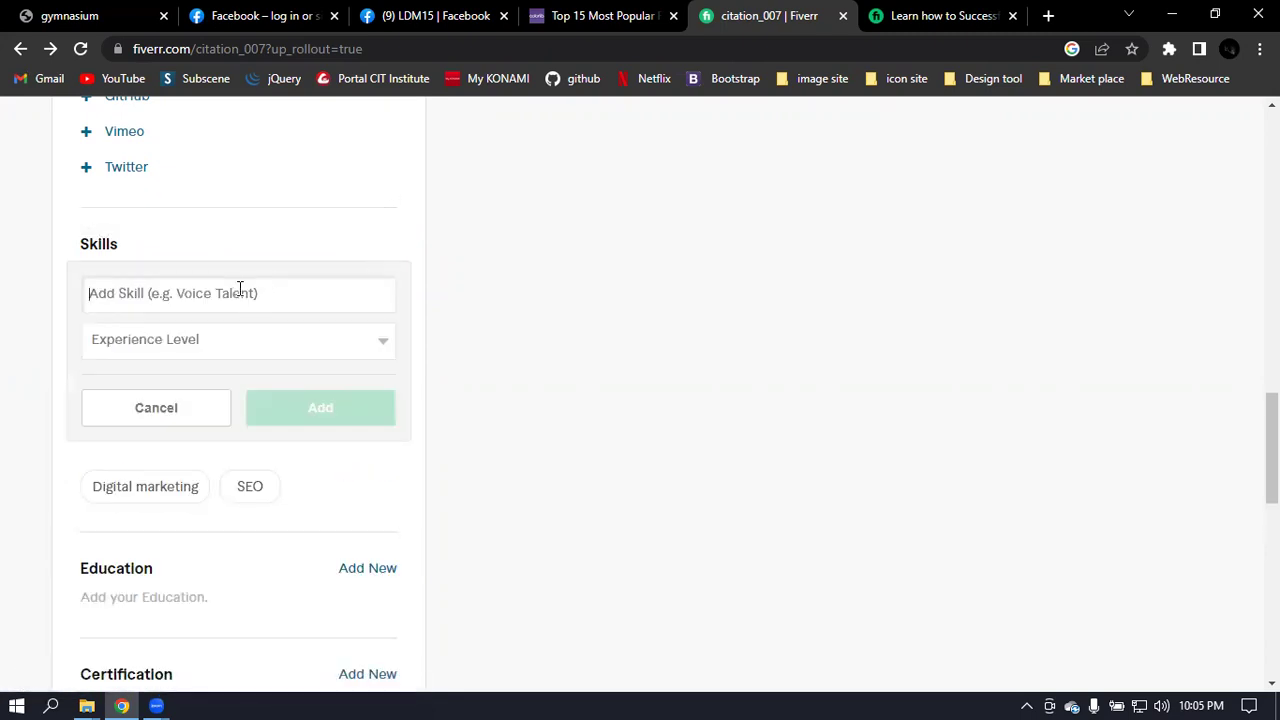
{"action": "type", "text": "Fa"}
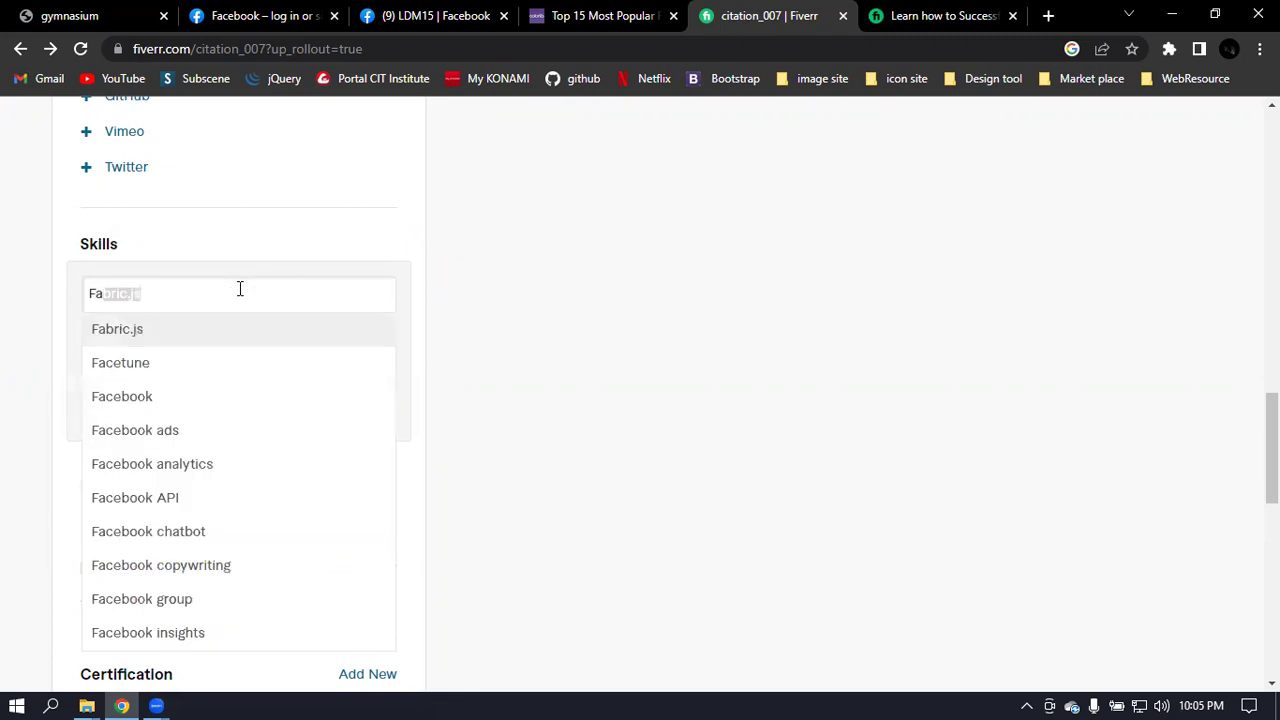
{"action": "type", "text": "cebook"}
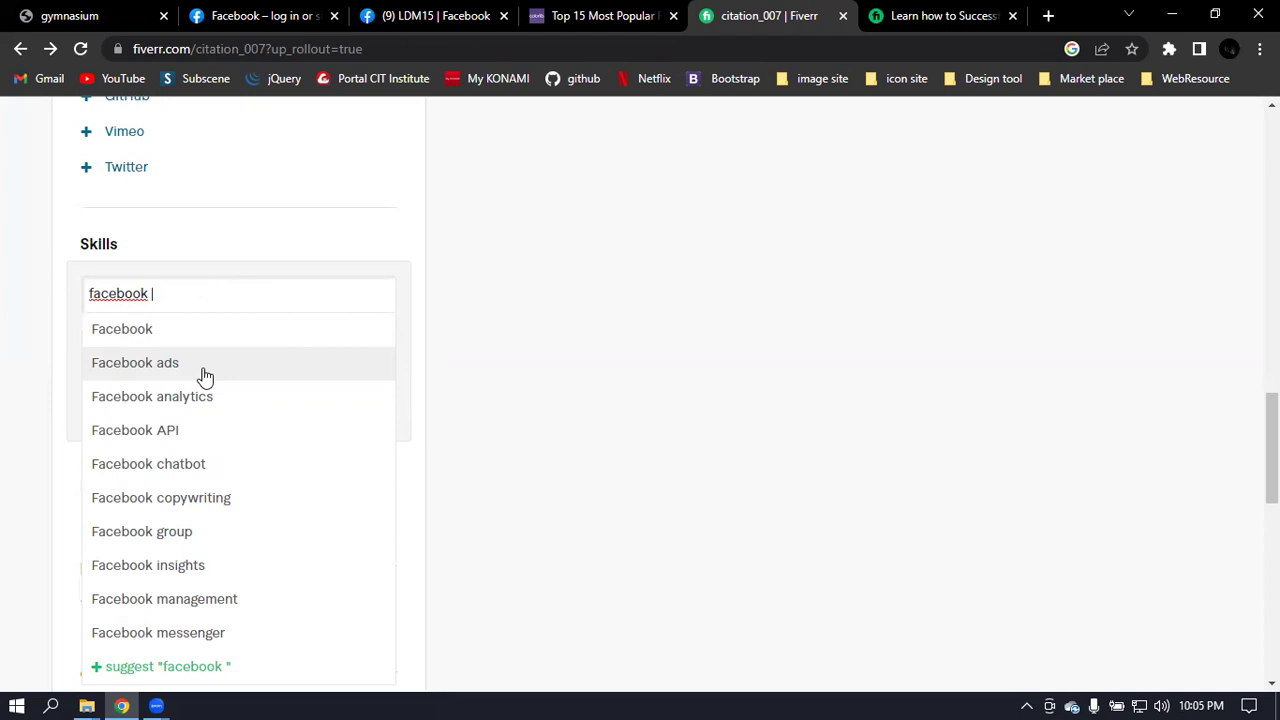
{"action": "key", "text": "Return"}
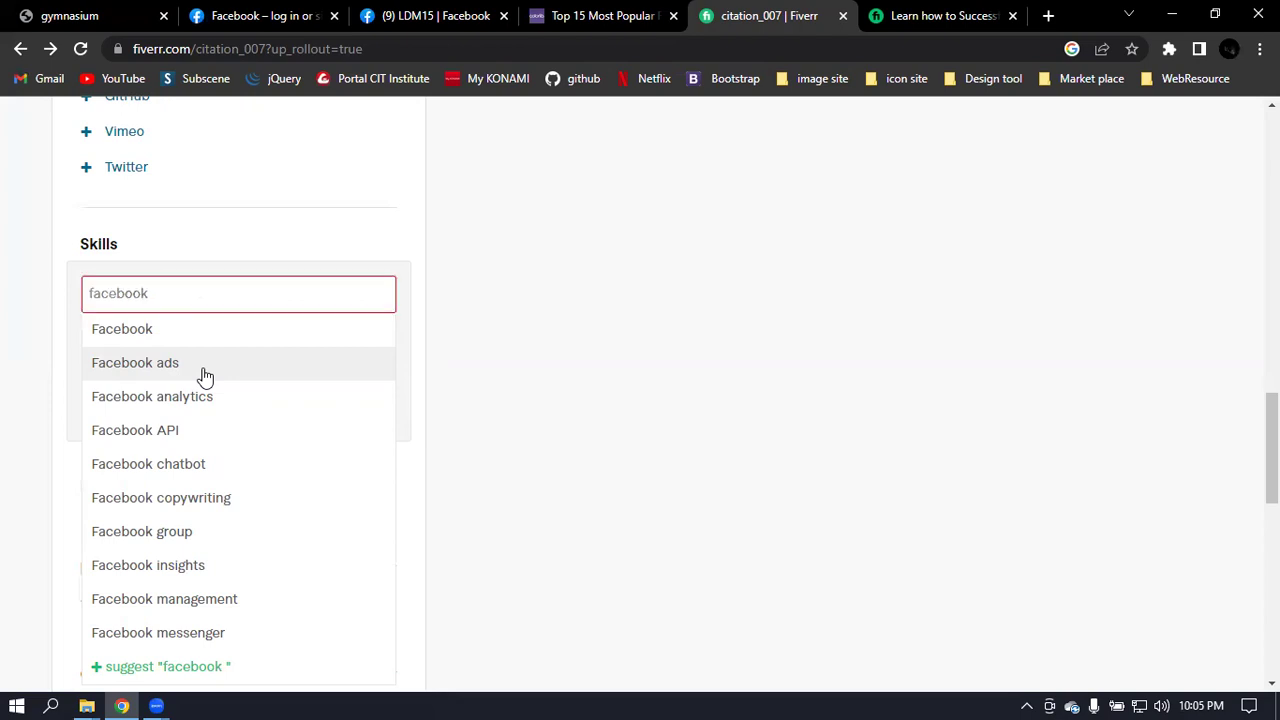
{"action": "left_click", "coordinate": [204, 376]}
{"action": "left_click", "coordinate": [371, 350]}
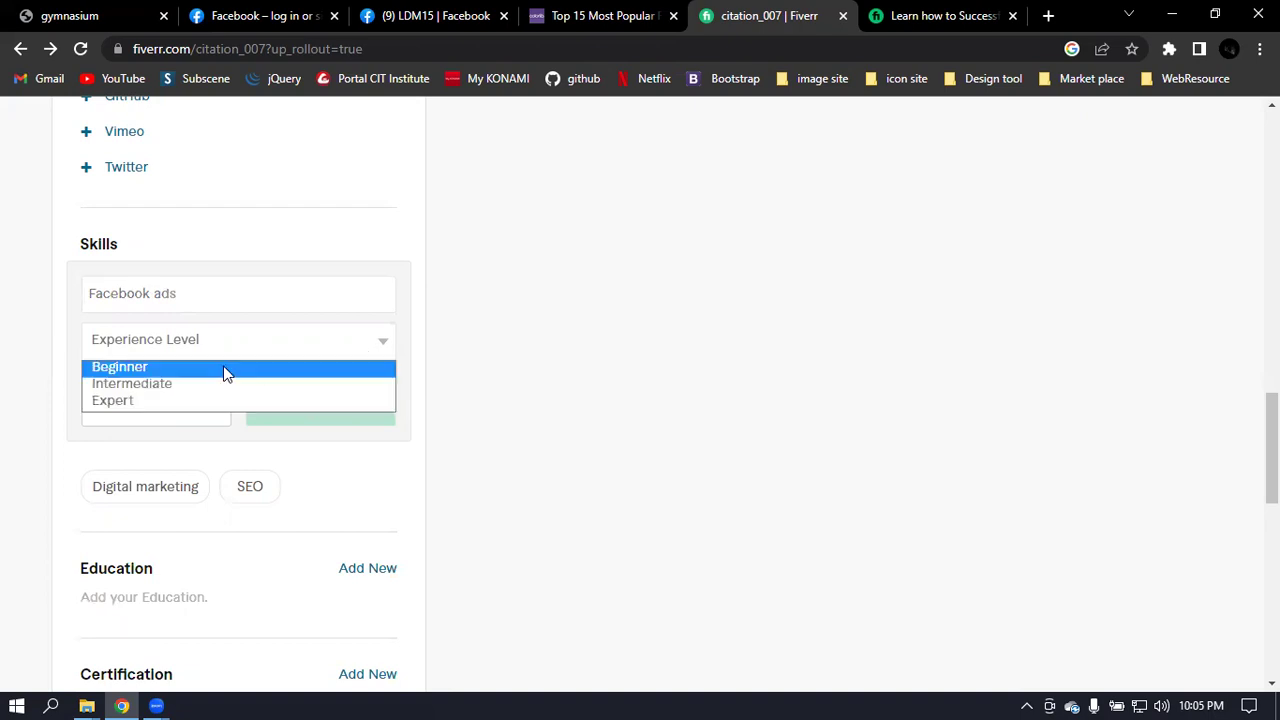
{"action": "left_click", "coordinate": [145, 400]}
{"action": "left_click", "coordinate": [340, 420]}
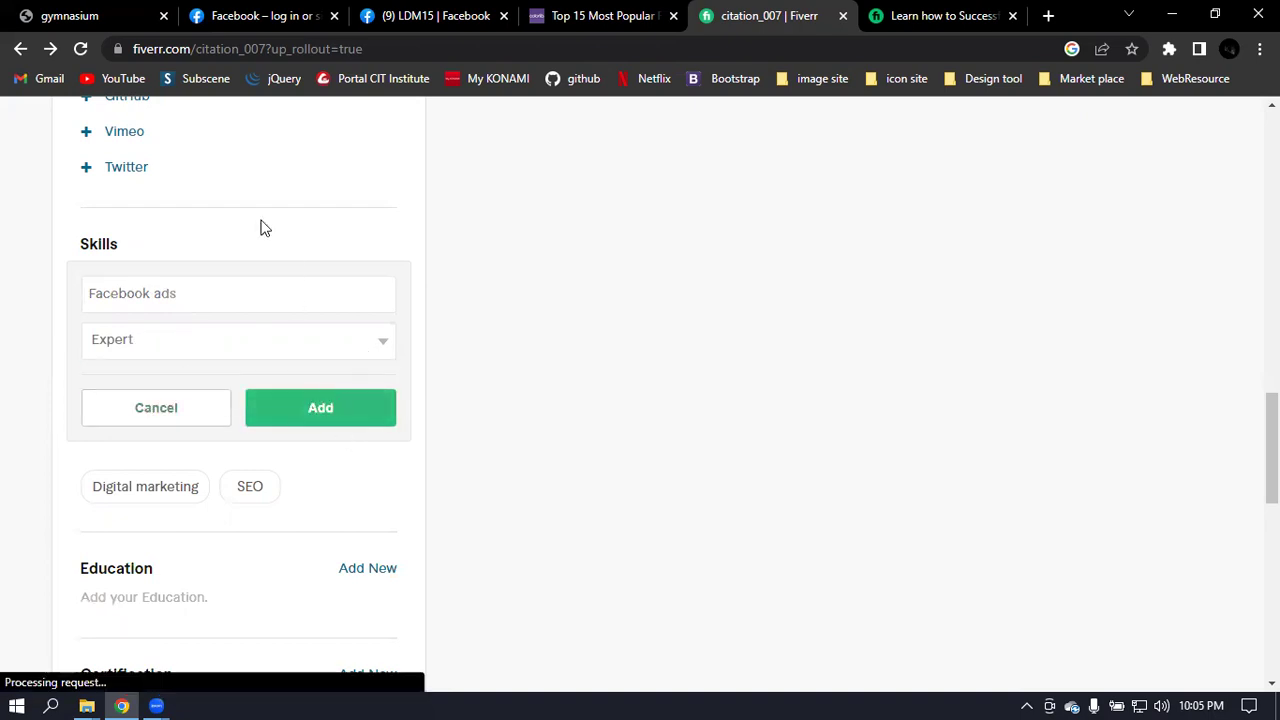
{"action": "left_click", "coordinate": [390, 247]}
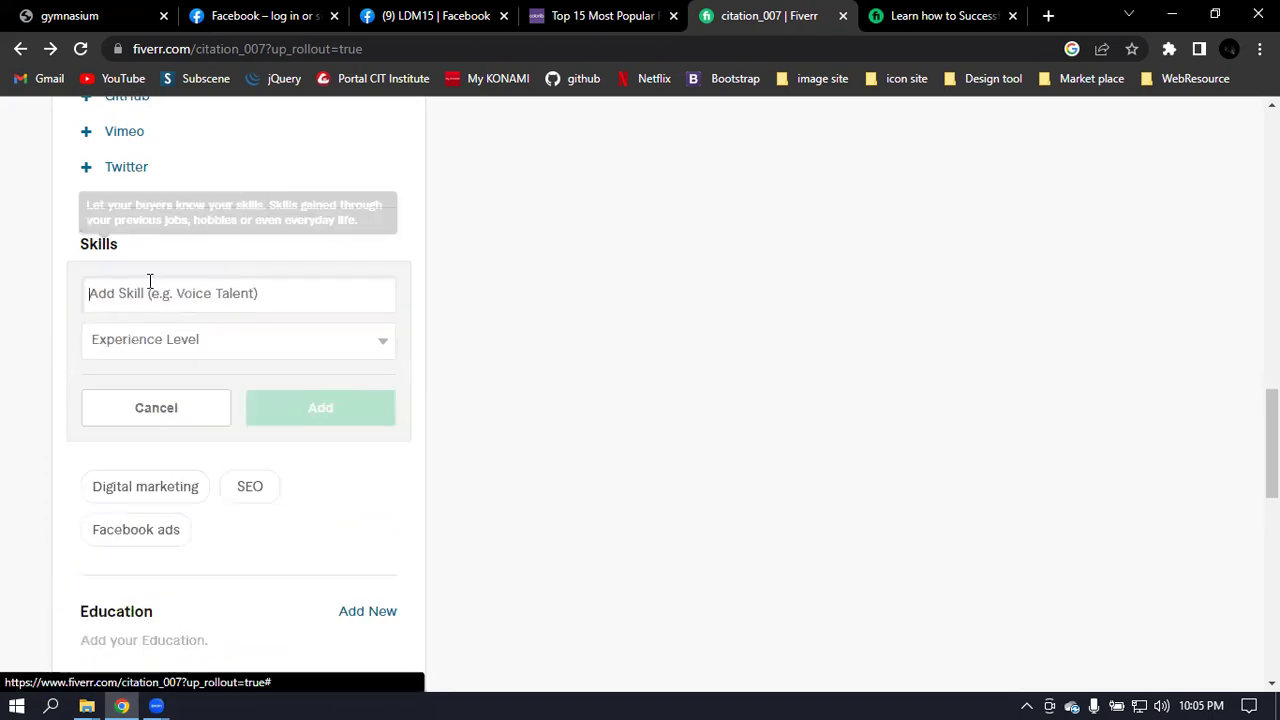
Try to enter "facebook marketing" as the name of the new skill
{"action": "type", "text": "Fac"}
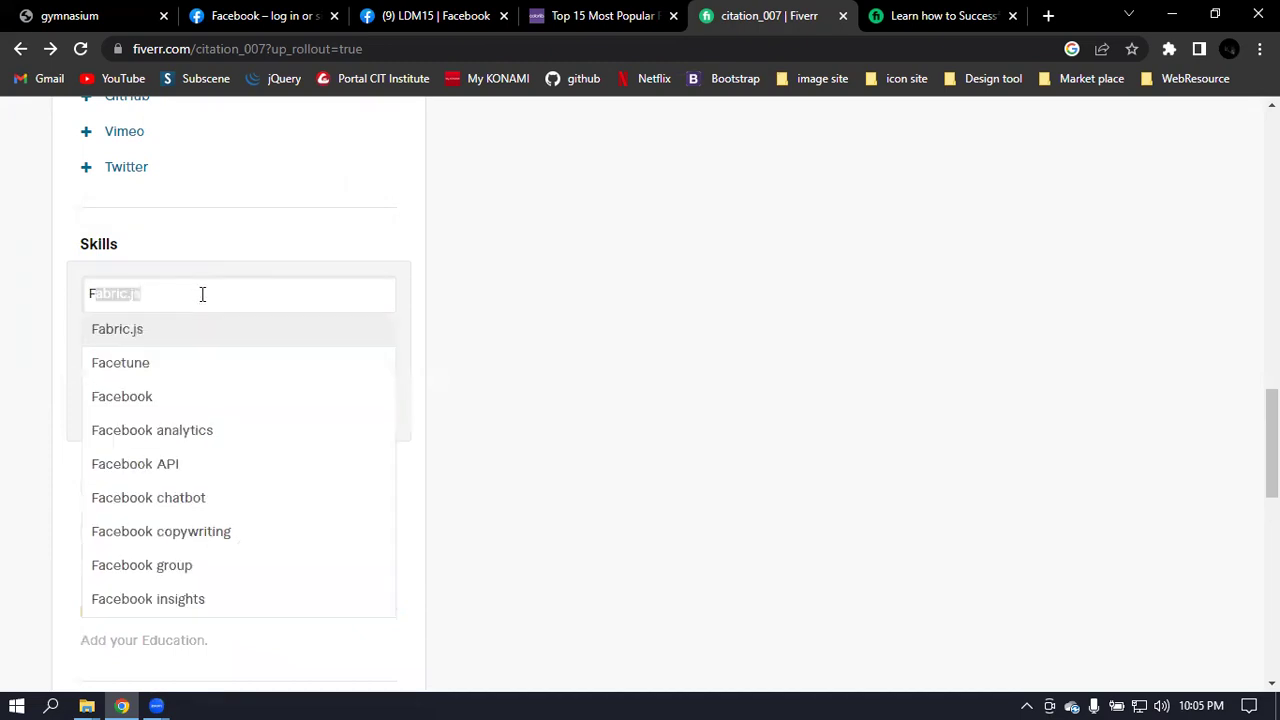
{"action": "type", "text": "e"}
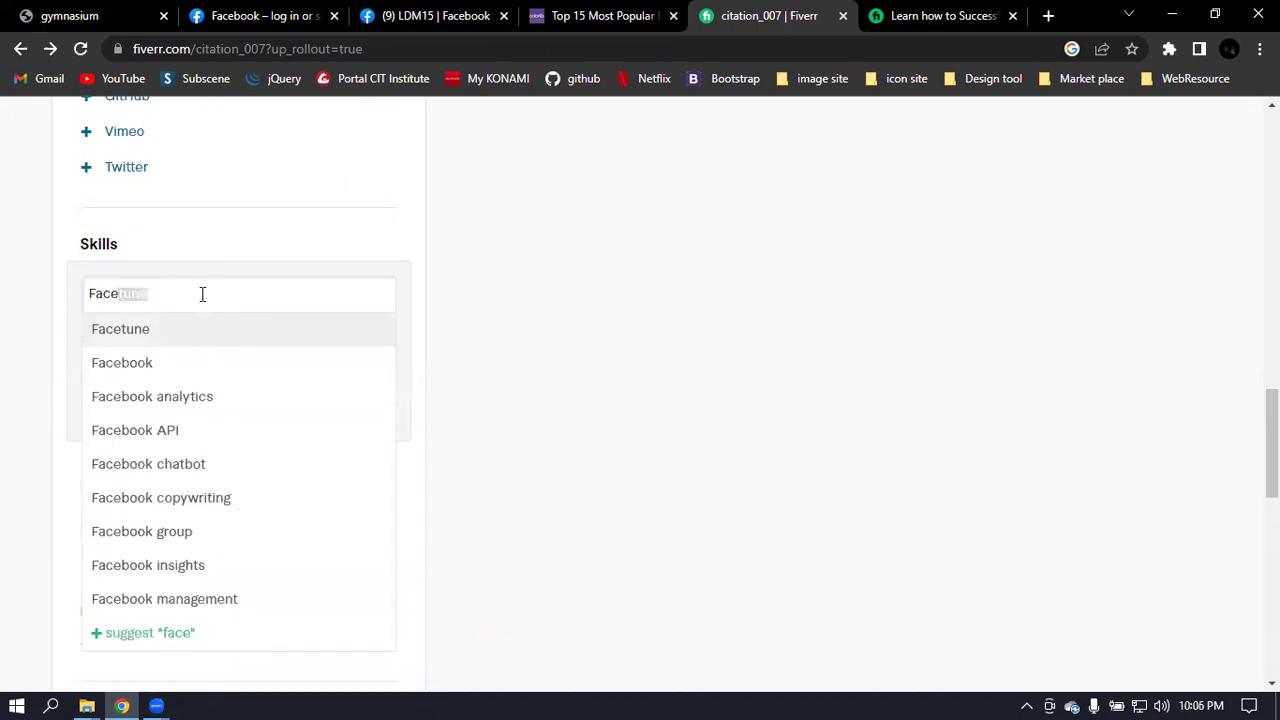
{"action": "type", "text": "book m"}
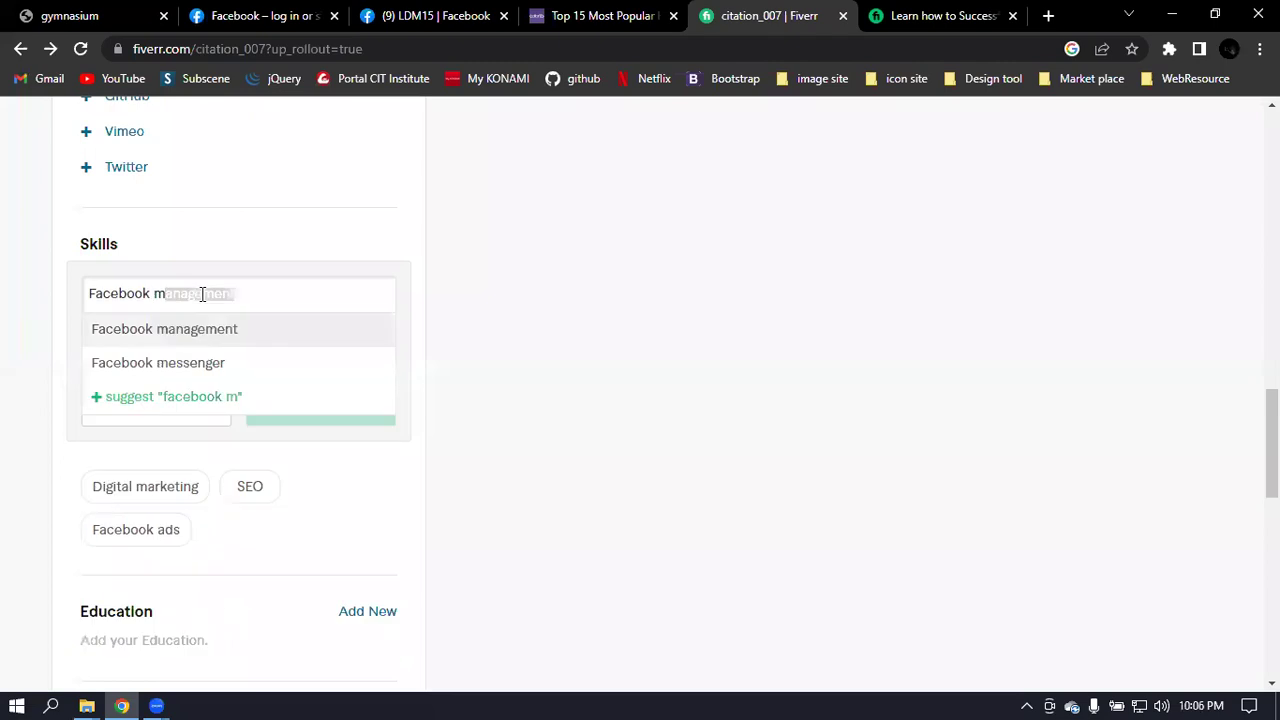
{"action": "type", "text": "arketing"}
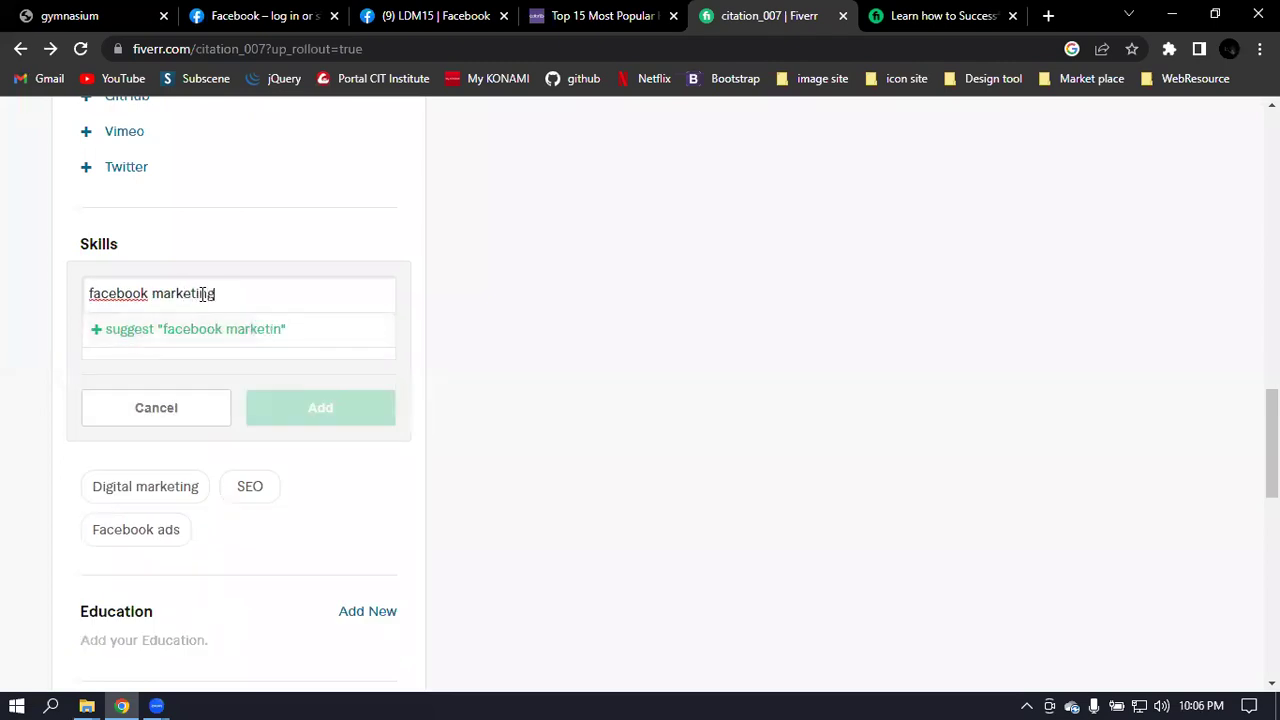
{"action": "key", "text": "Return"}
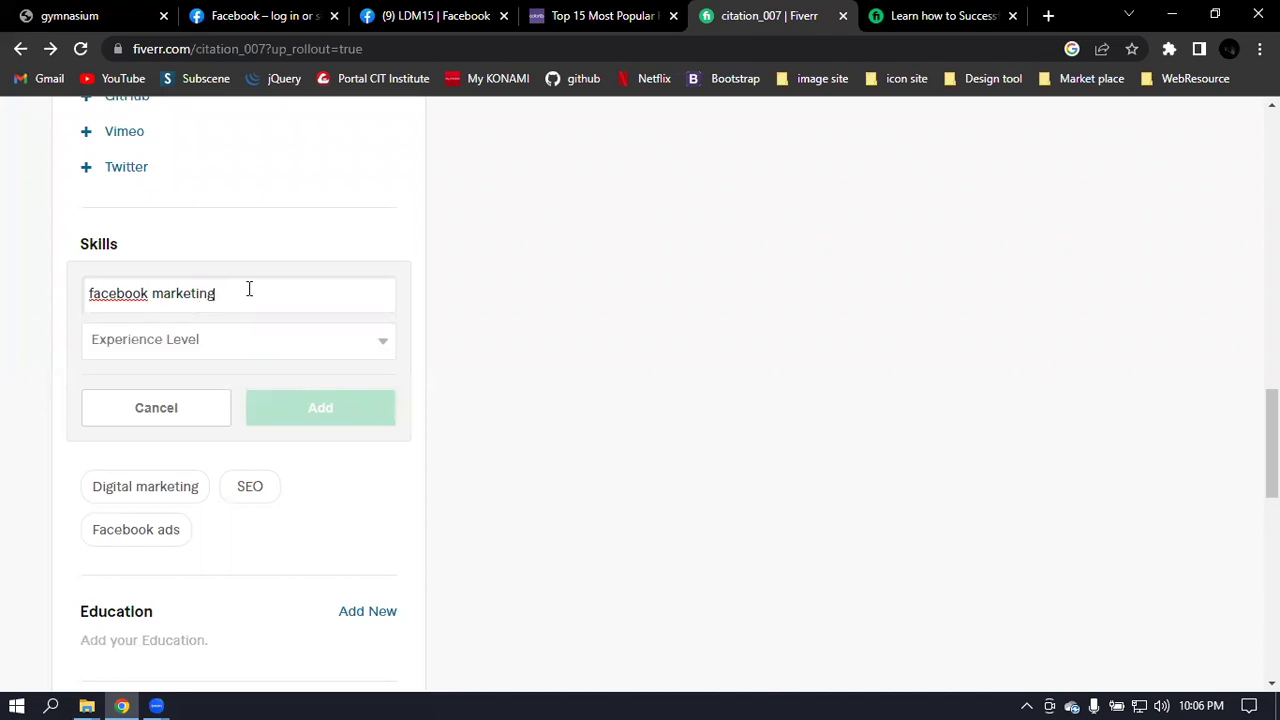
{"action": "double_click", "coordinate": [249, 289]}
{"action": "double_click", "coordinate": [249, 289]}
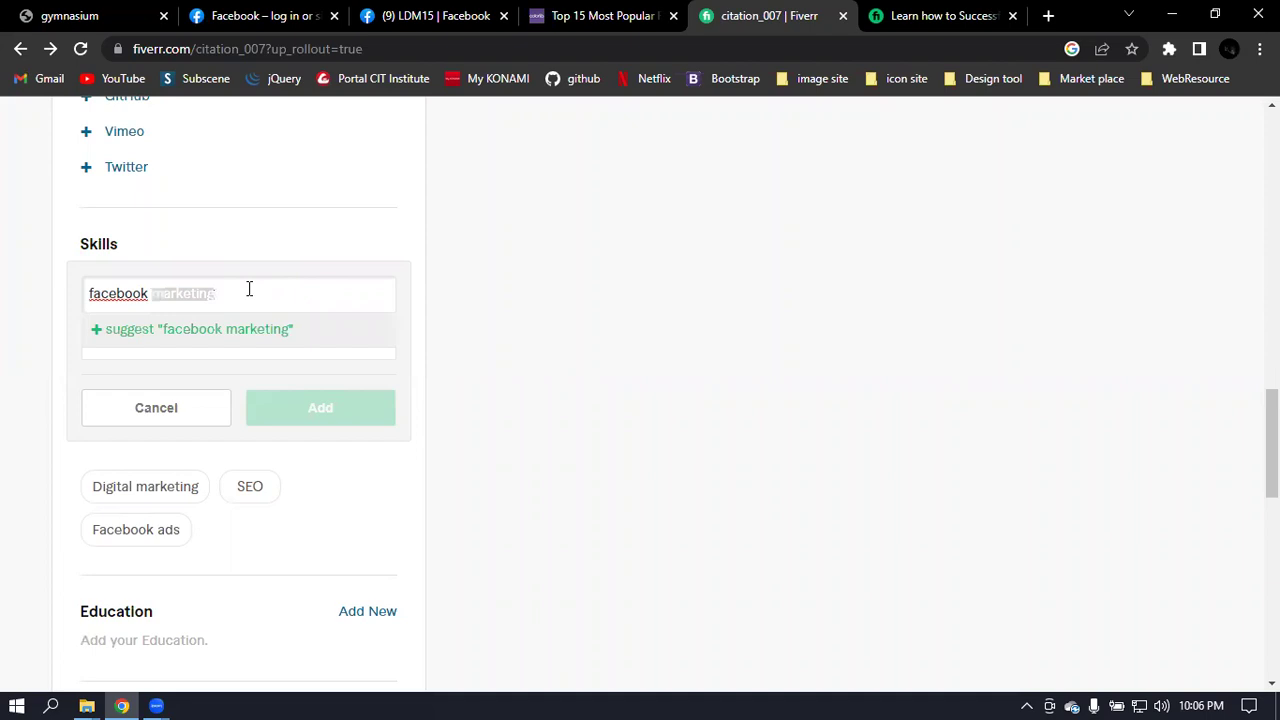
Replace the text in the skill name with Linkedin profiles and add this skill with the experience level Expert
{"action": "triple_click", "coordinate": [249, 289]}
{"action": "type", "text": "Li"}
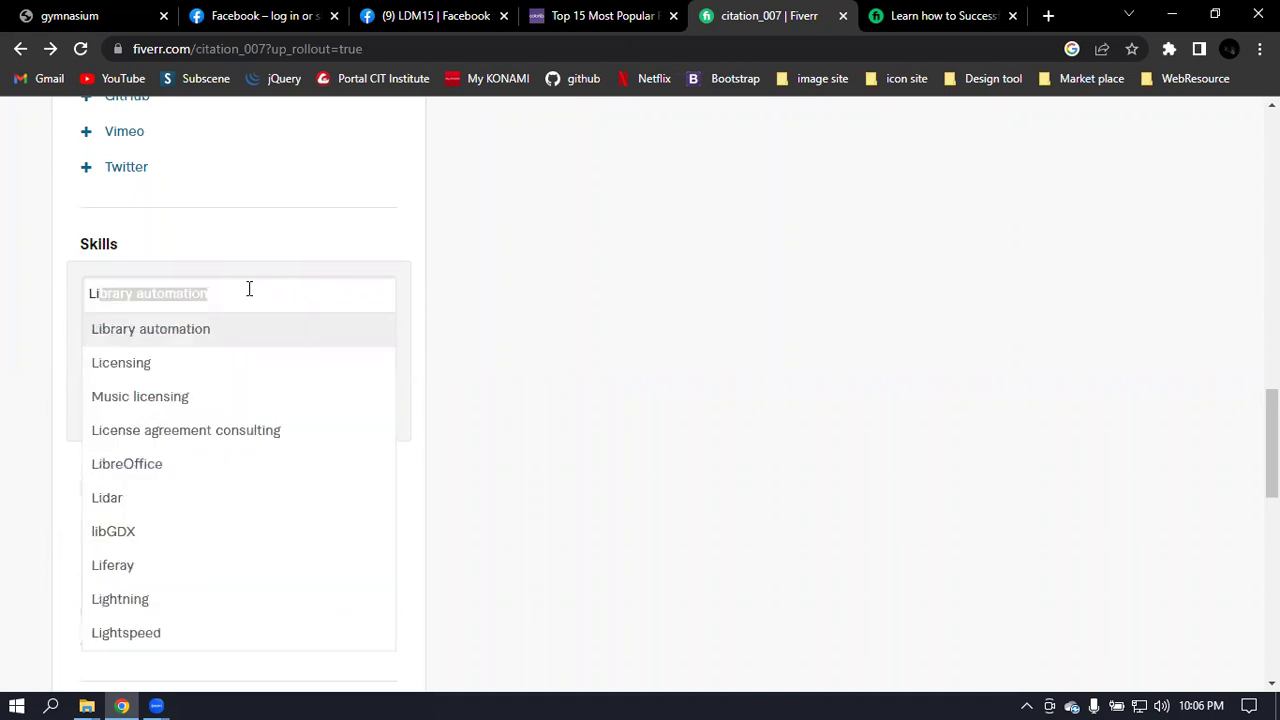
{"action": "type", "text": "nk"}
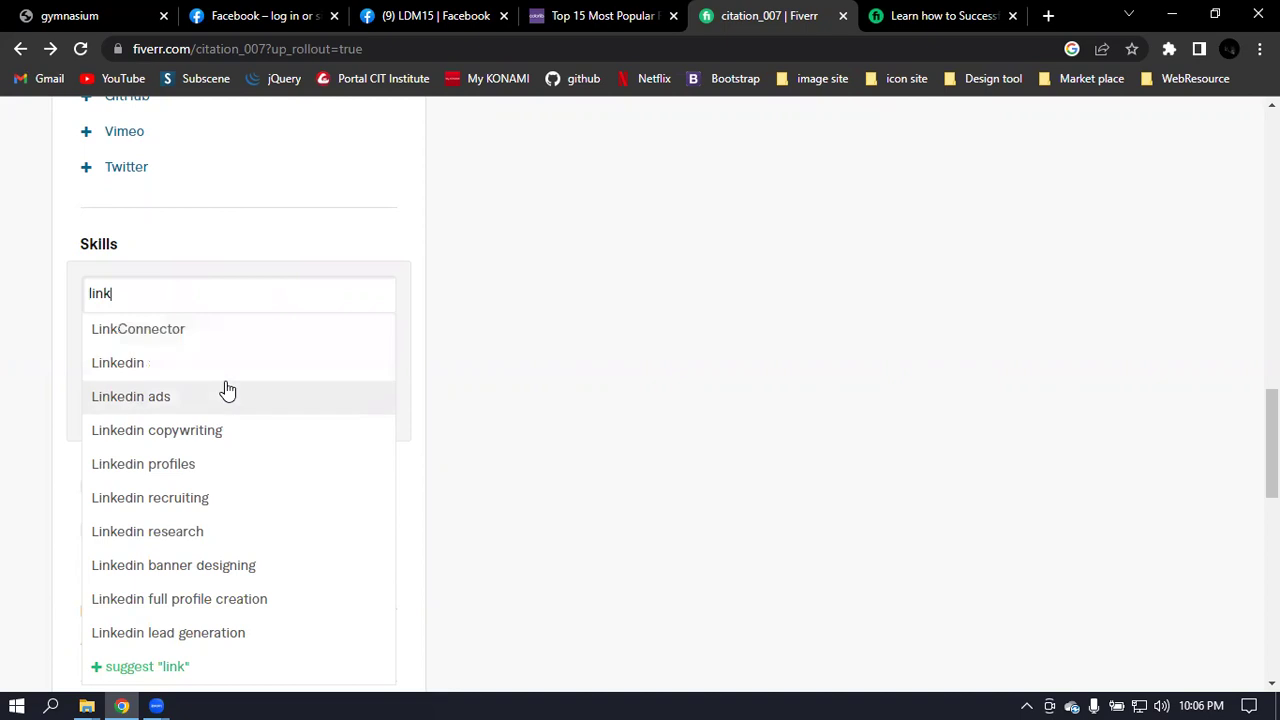
{"action": "left_click", "coordinate": [208, 463]}
{"action": "left_click", "coordinate": [272, 343]}
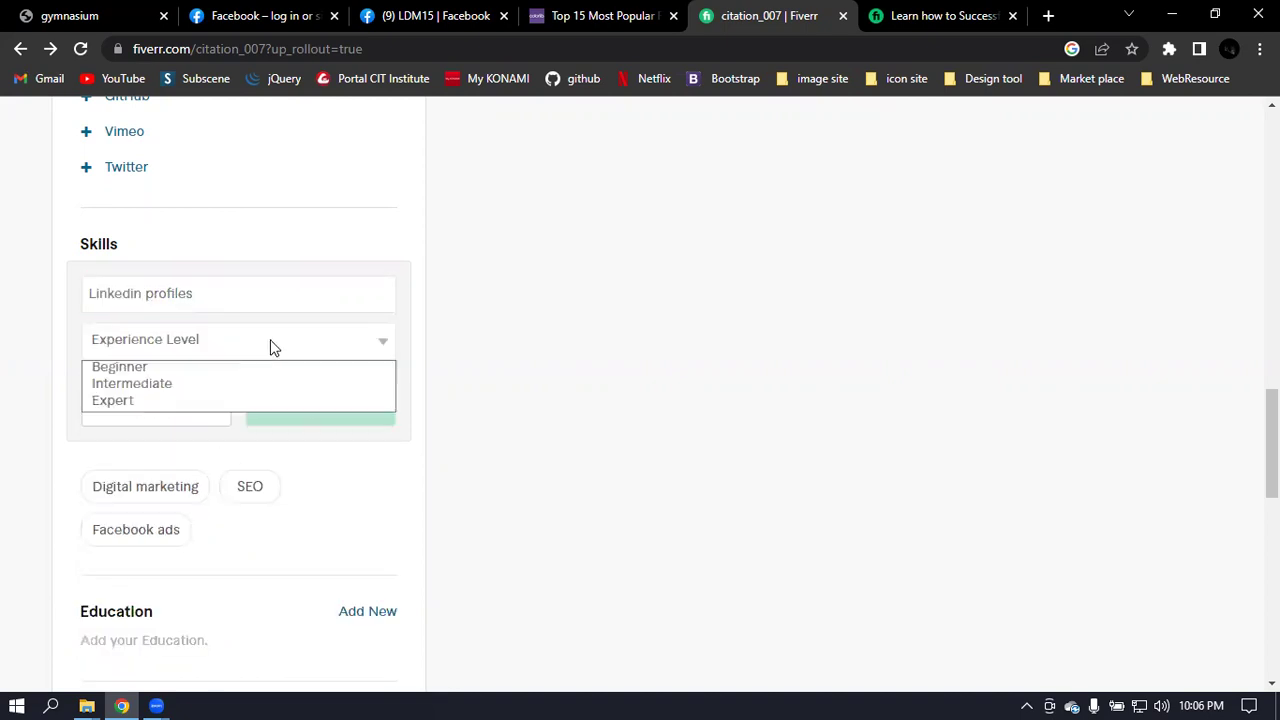
{"action": "left_click", "coordinate": [201, 405]}
{"action": "left_click", "coordinate": [317, 409]}
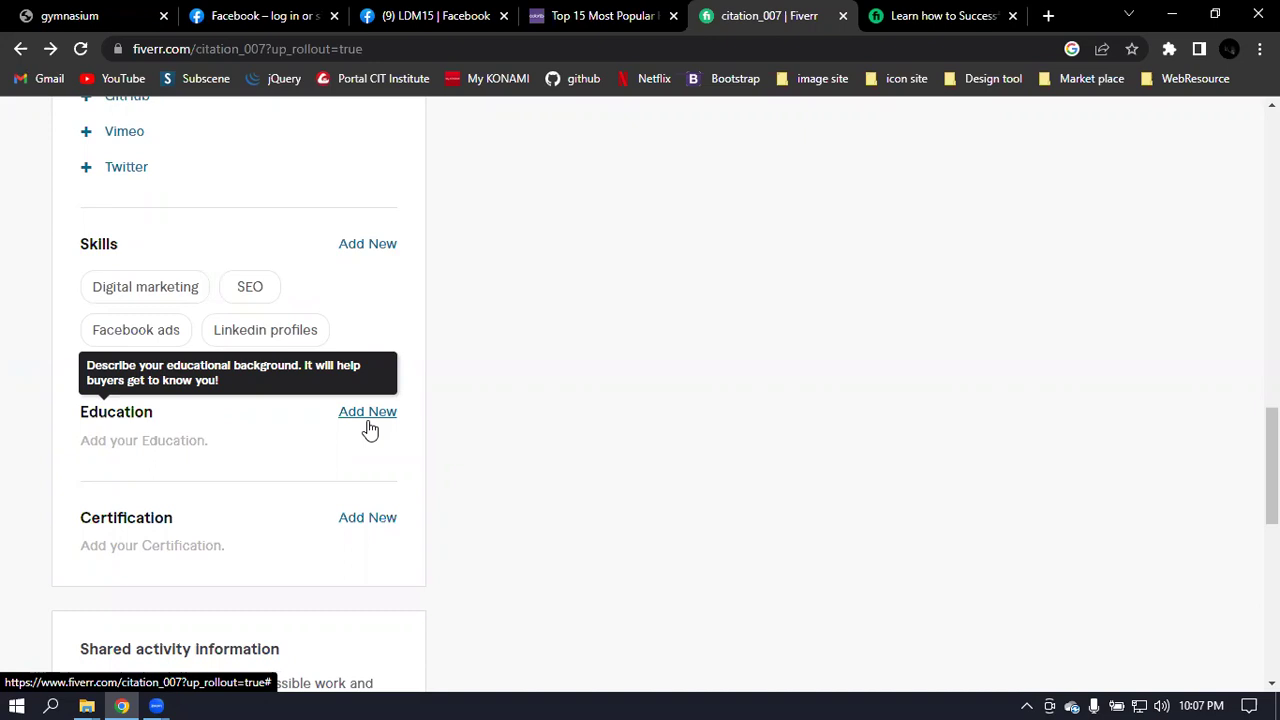
Start a new education entry on the profile with Bangladesh as the country of the college or university
{"action": "left_click", "coordinate": [368, 418]}
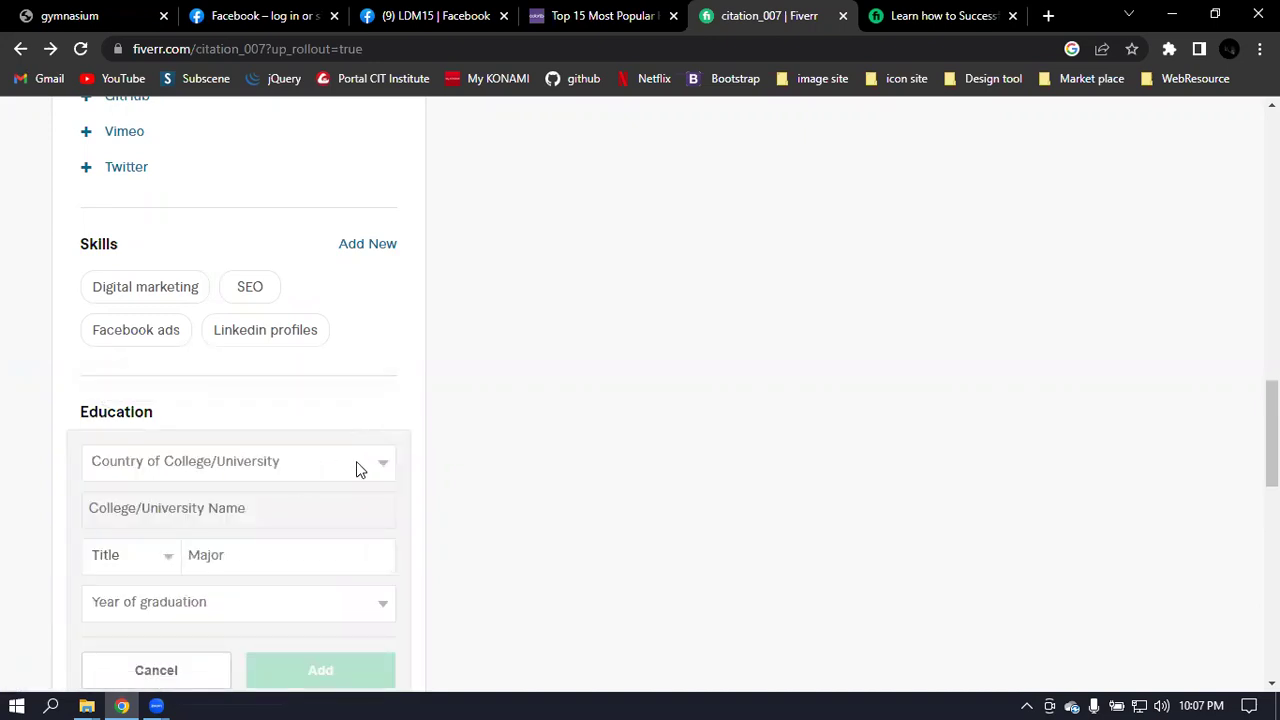
{"action": "left_click", "coordinate": [375, 463]}
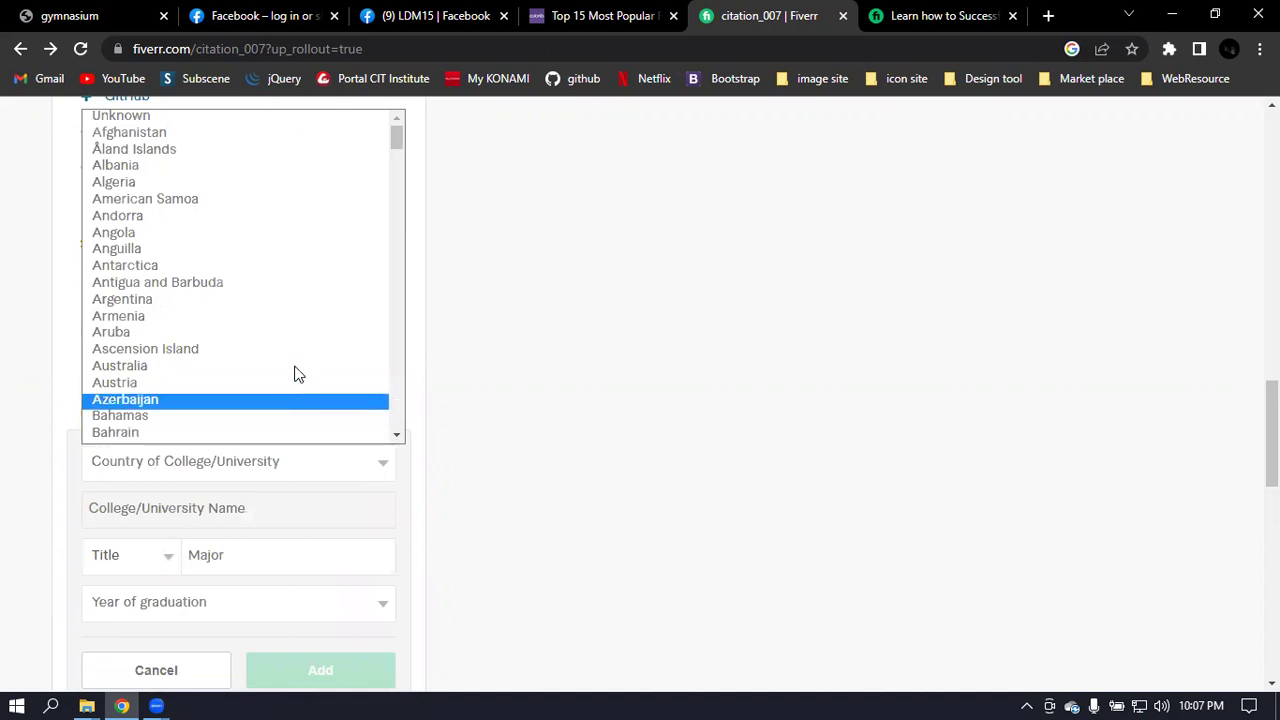
{"action": "scroll", "coordinate": [295, 370], "scroll_direction": "down", "scroll_amount": 3}
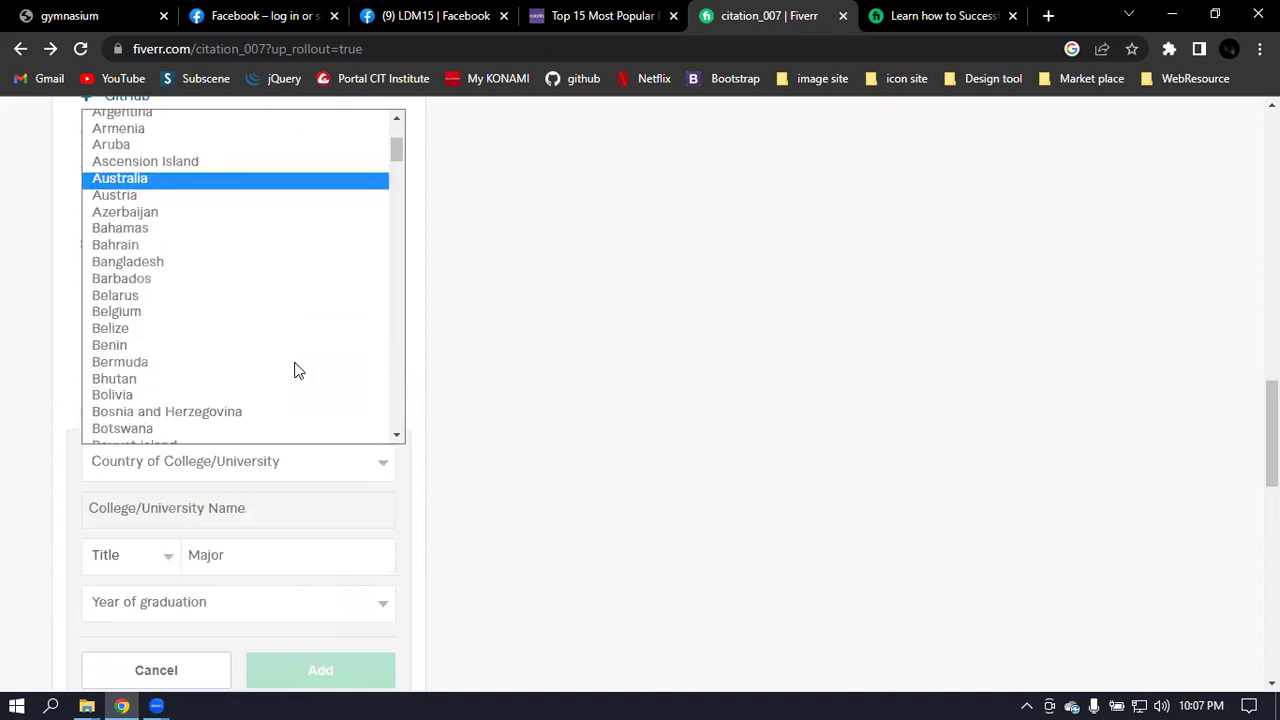
{"action": "left_click", "coordinate": [200, 263]}
Set the college/university name of the education entry to National University
{"action": "left_click", "coordinate": [367, 508]}
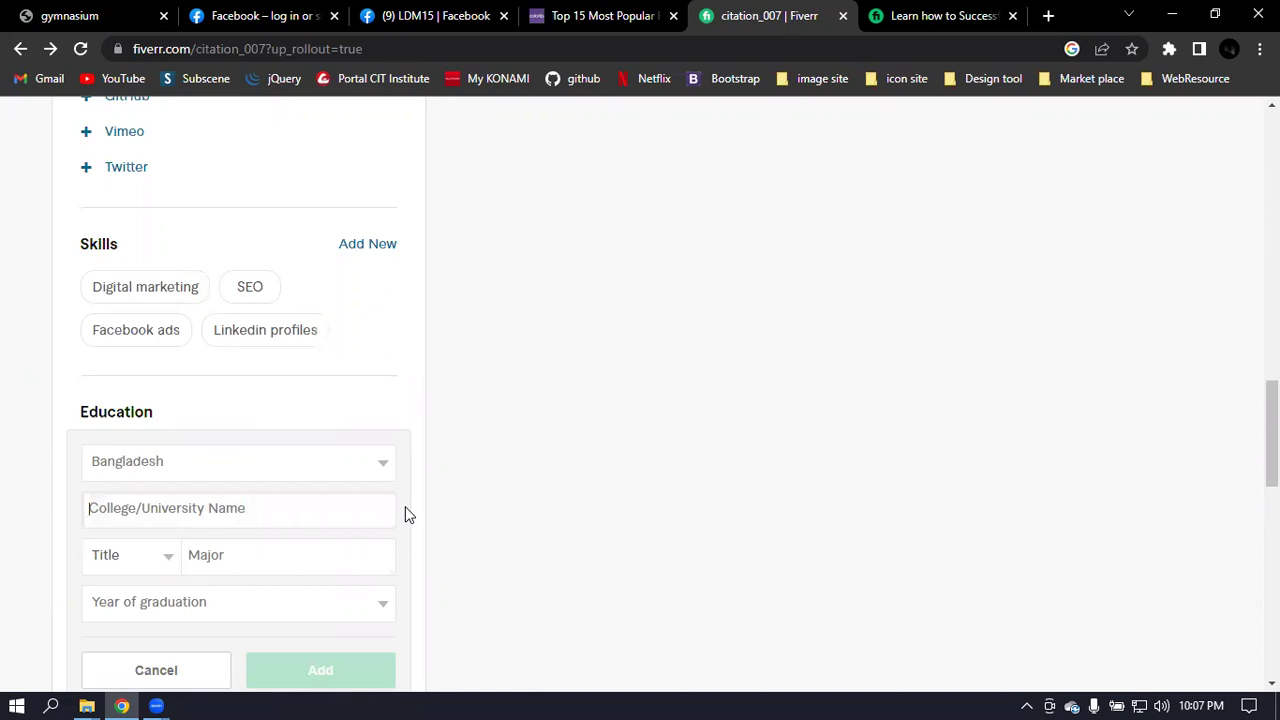
{"action": "type", "text": "Na"}
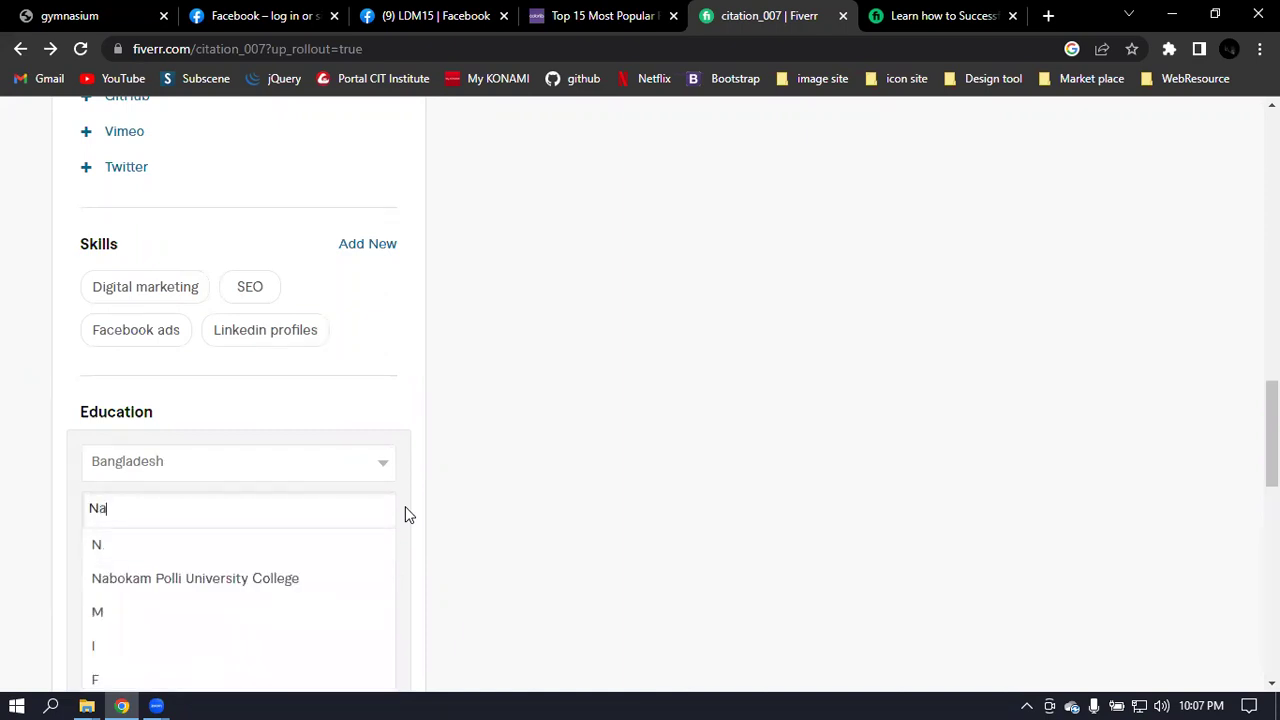
{"action": "type", "text": "tiona"}
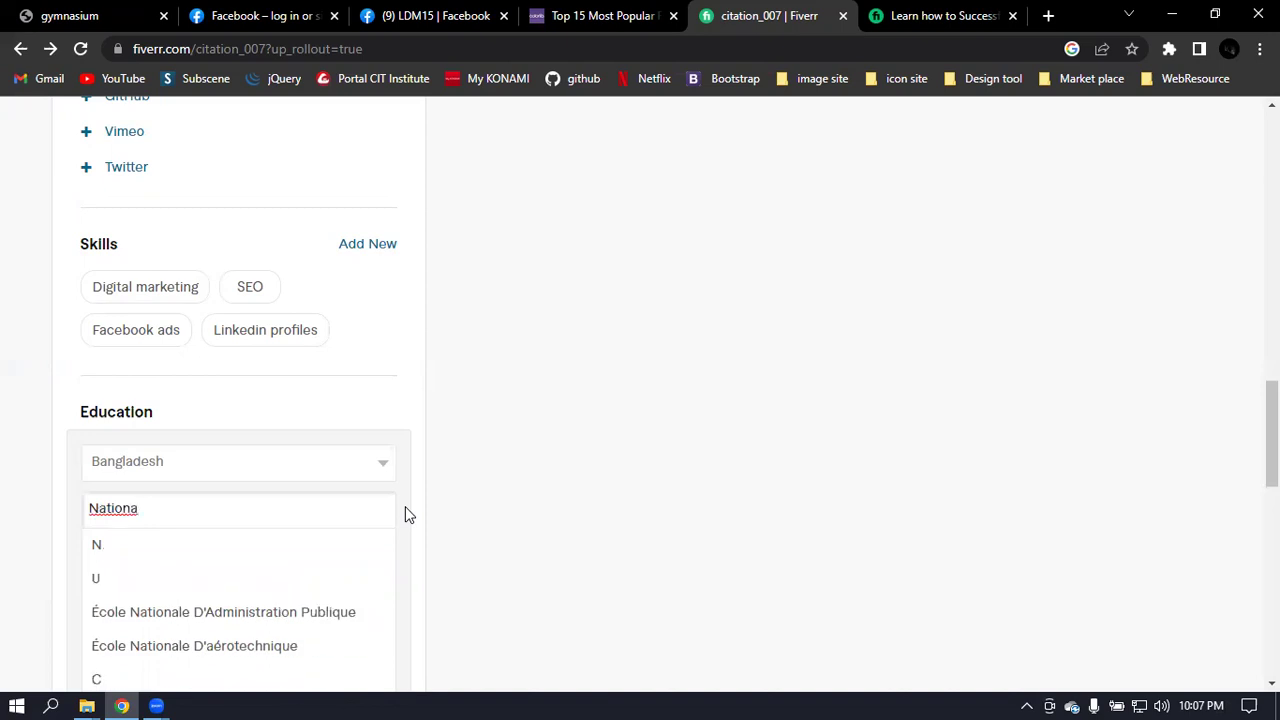
{"action": "type", "text": "l "}
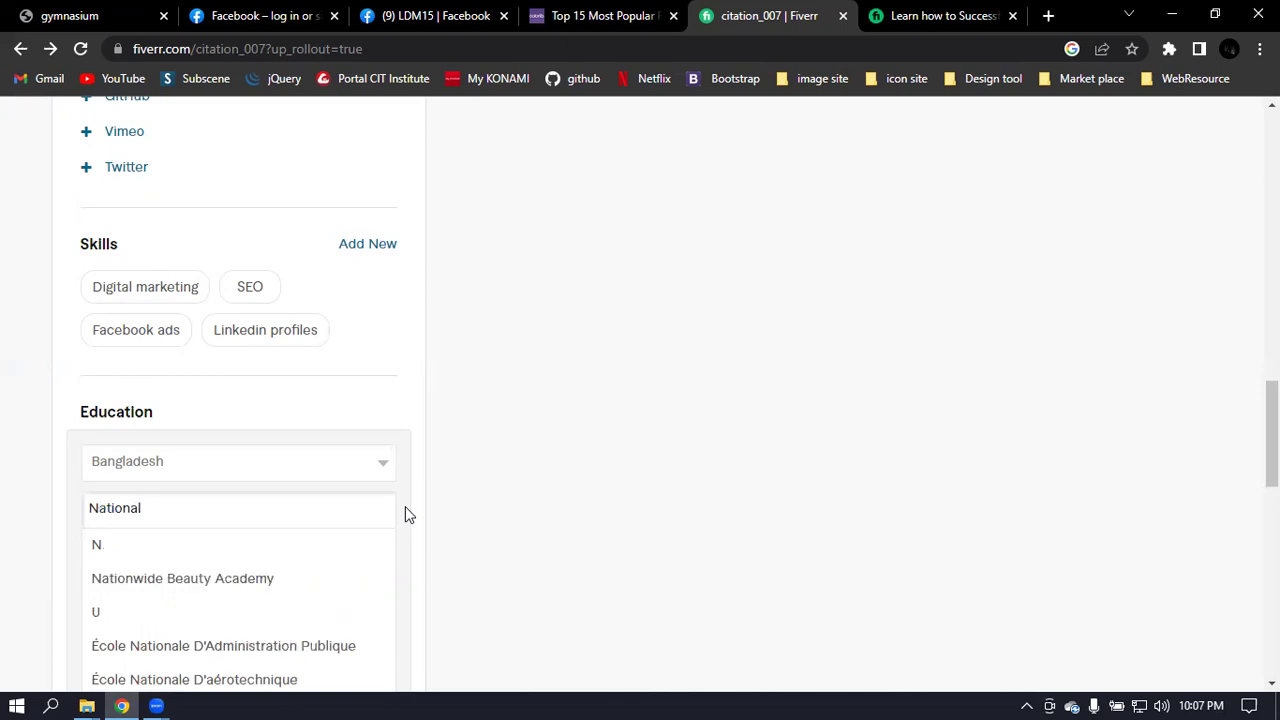
{"action": "type", "text": "Univer"}
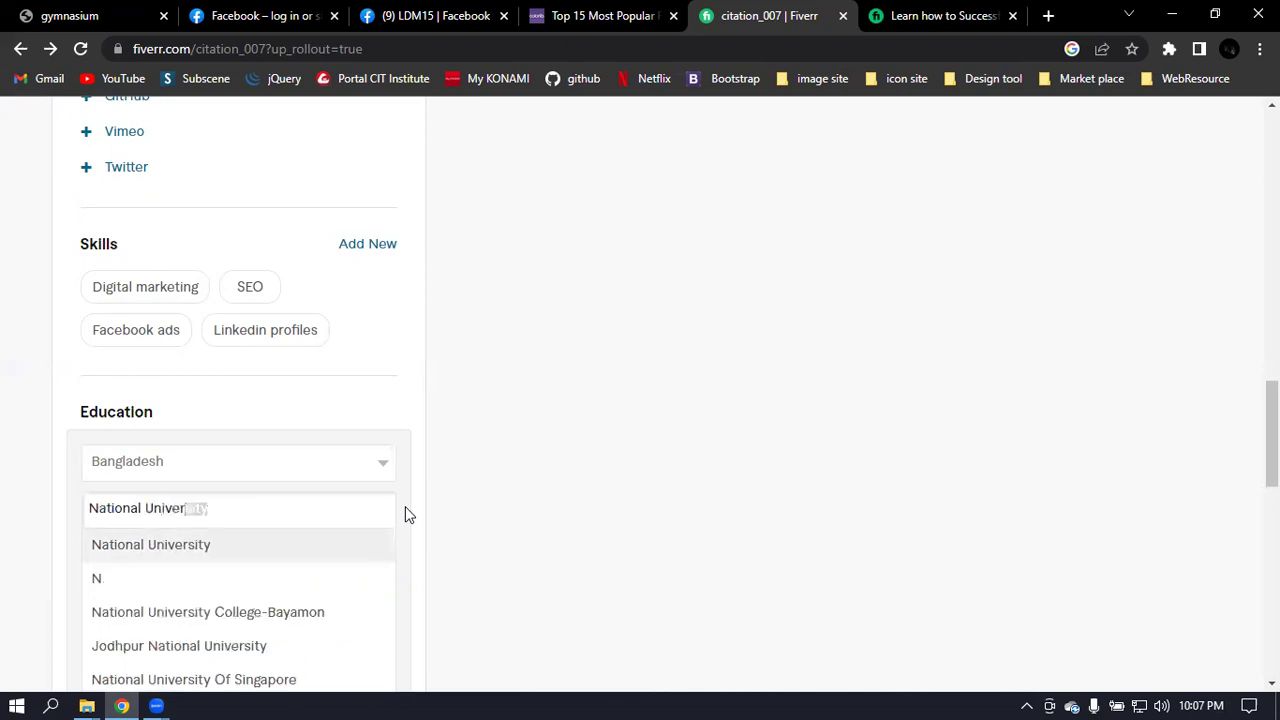
{"action": "key", "text": "Return"}
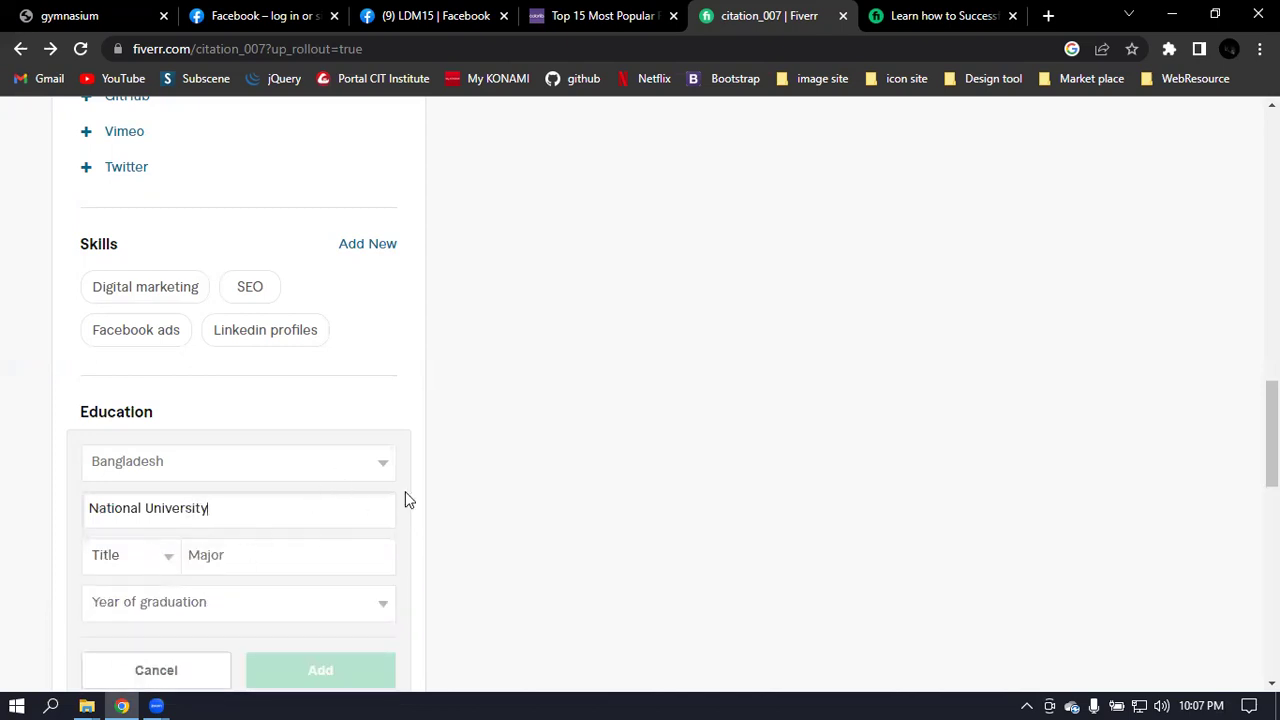
Set the title of the education entry to M.B.A. and enter Accounting as its major
{"action": "scroll", "coordinate": [405, 491], "scroll_direction": "down", "scroll_amount": 2}
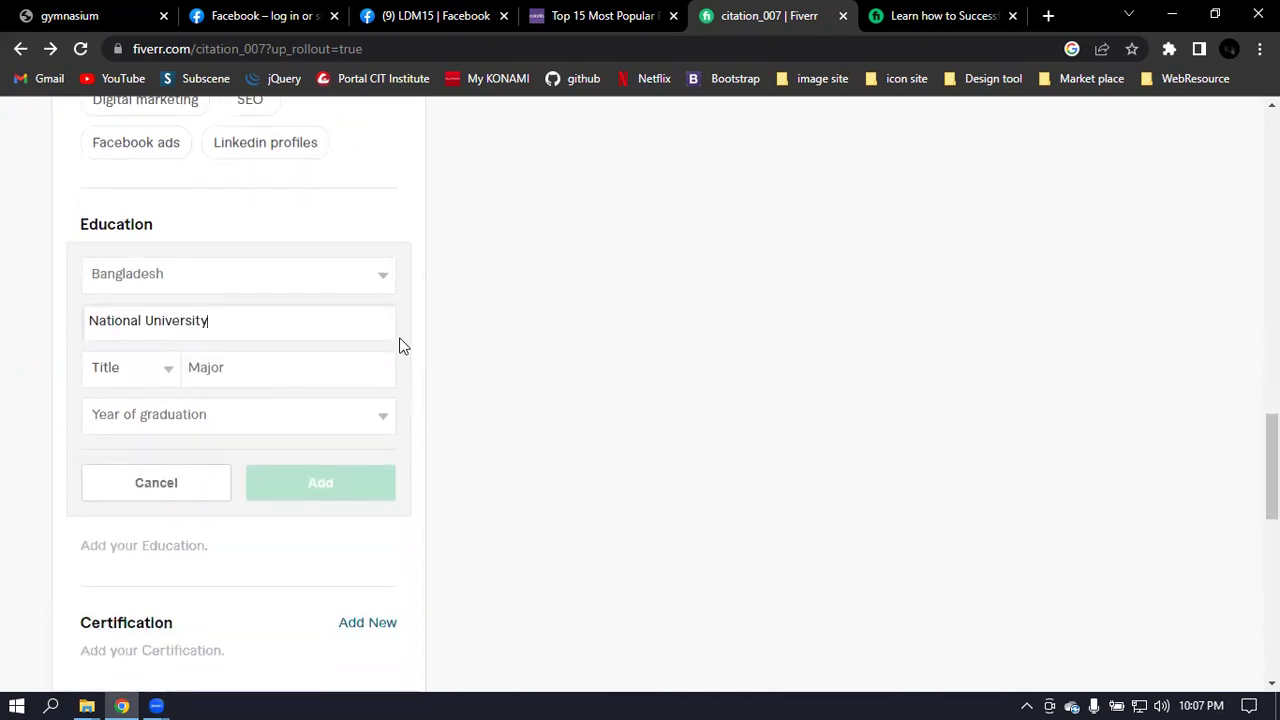
{"action": "left_click", "coordinate": [158, 372]}
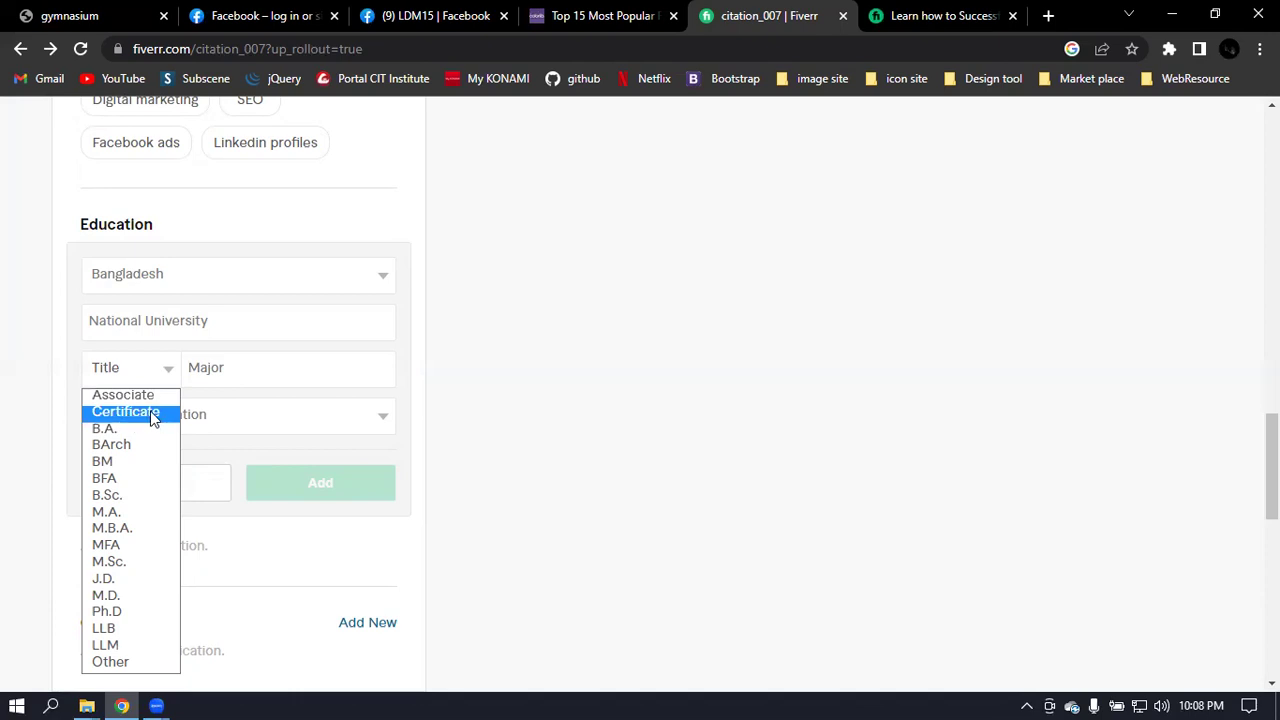
{"action": "key", "text": "m"}
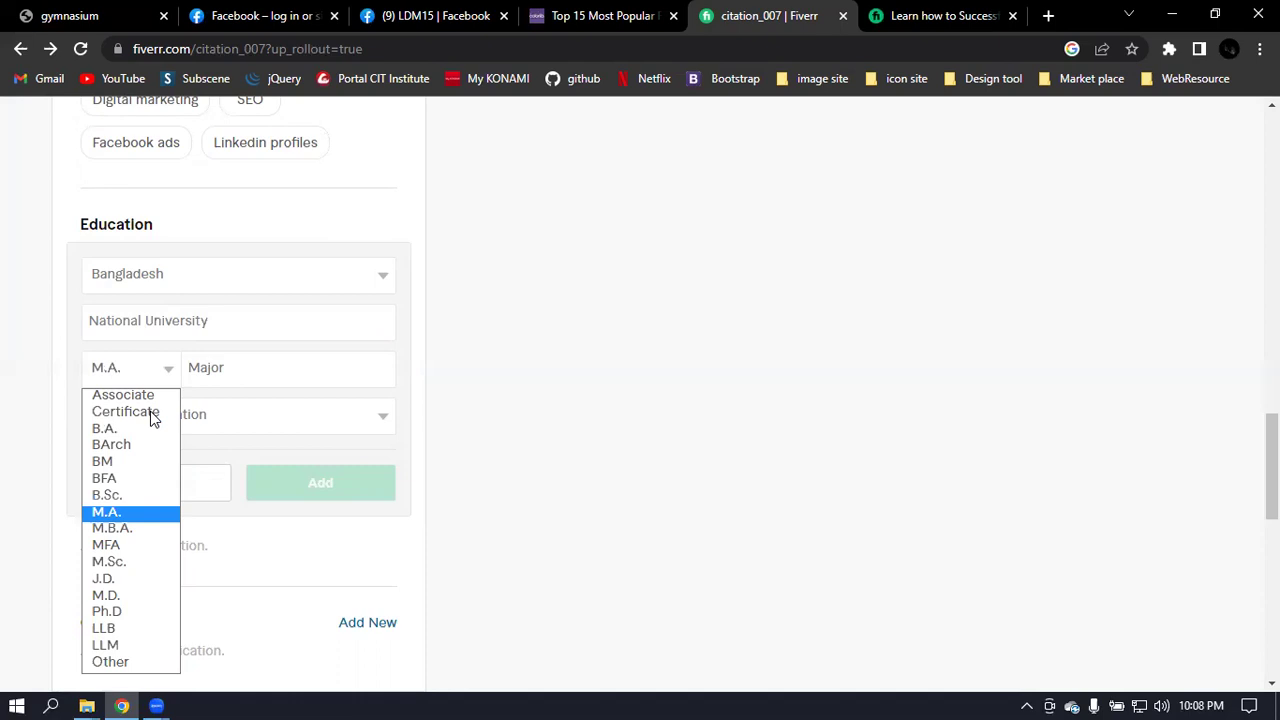
{"action": "left_click", "coordinate": [137, 529]}
{"action": "left_click", "coordinate": [273, 374]}
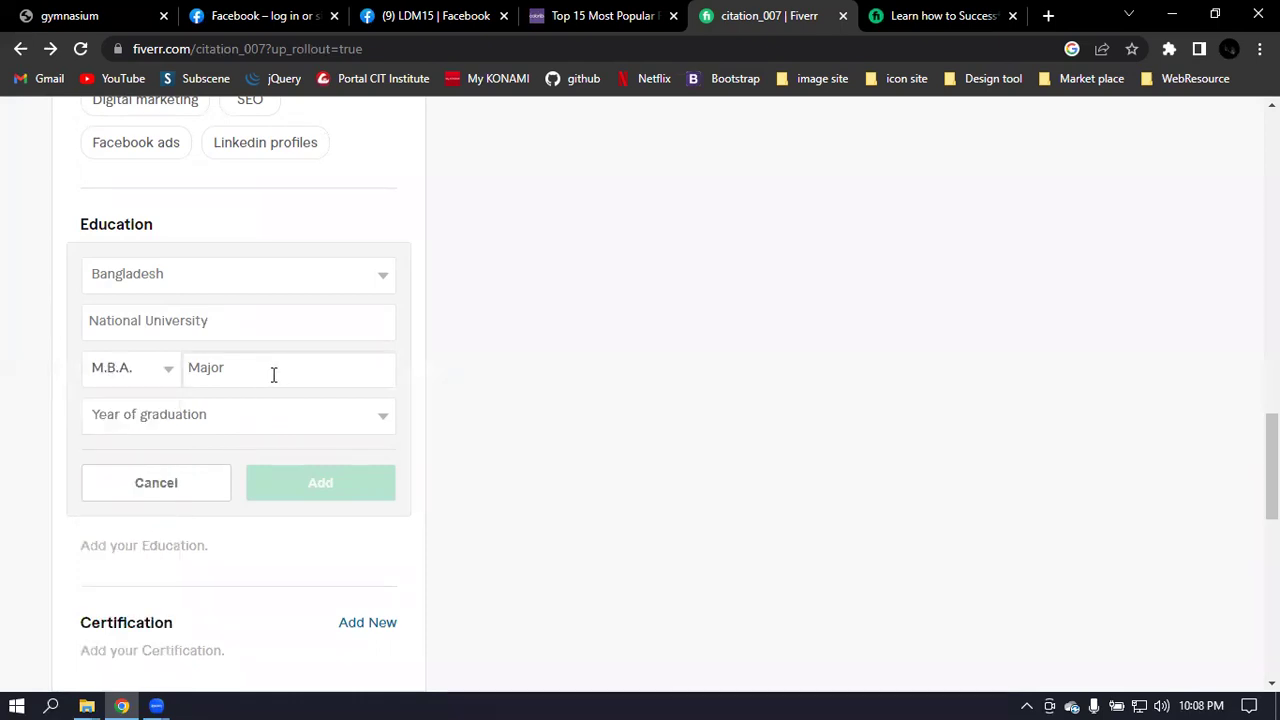
{"action": "type", "text": "Ac"}
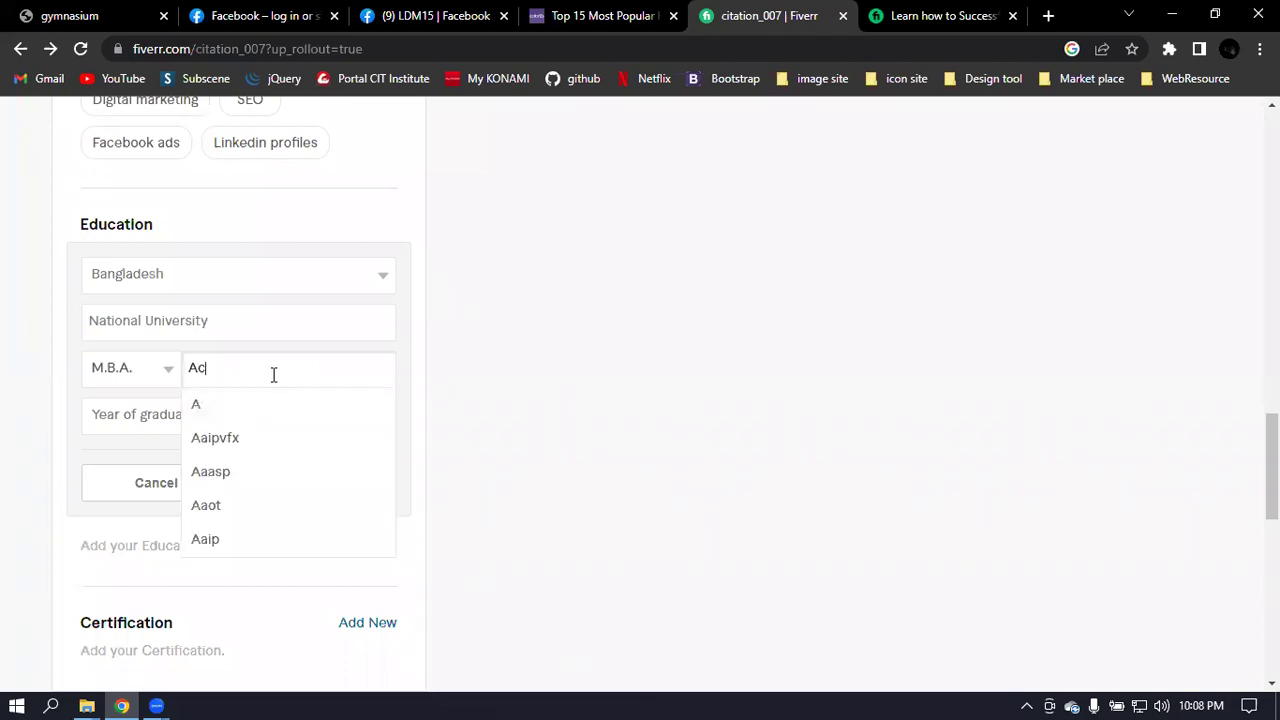
{"action": "type", "text": "counting"}
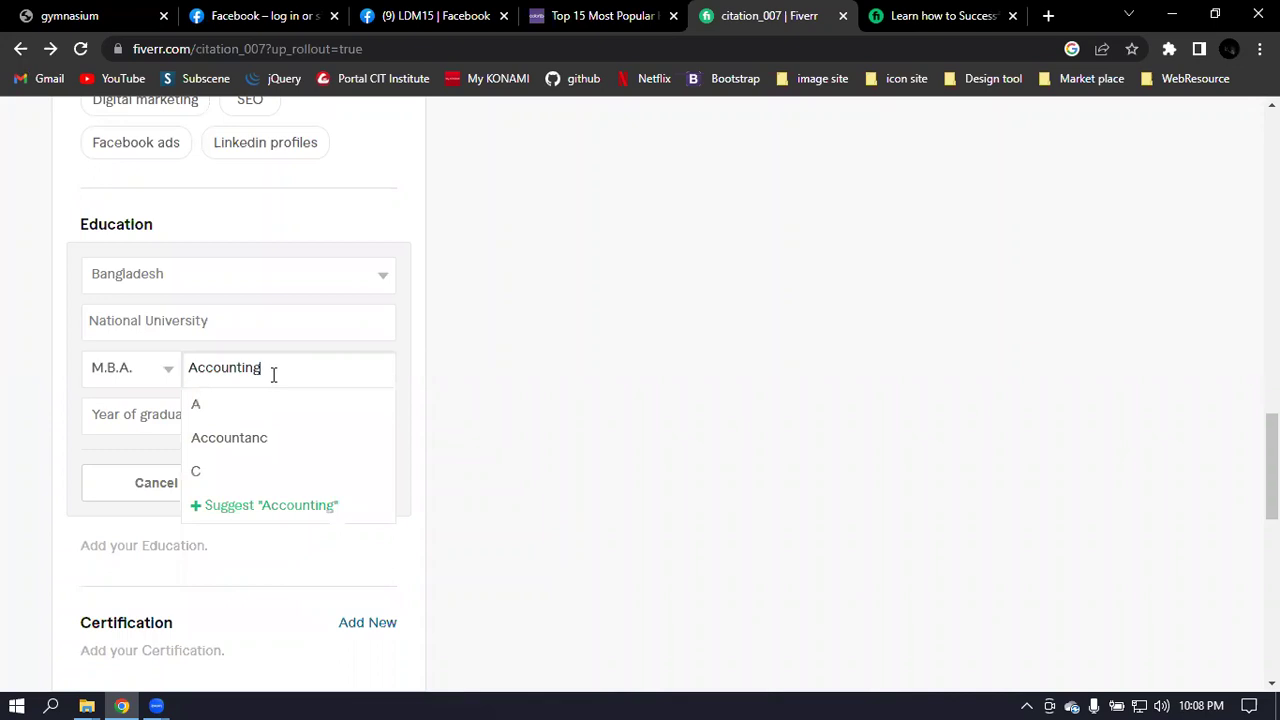
{"action": "double_click", "coordinate": [273, 374]}
Set the year of graduation of the education entry to 2017
{"action": "left_click", "coordinate": [350, 420]}
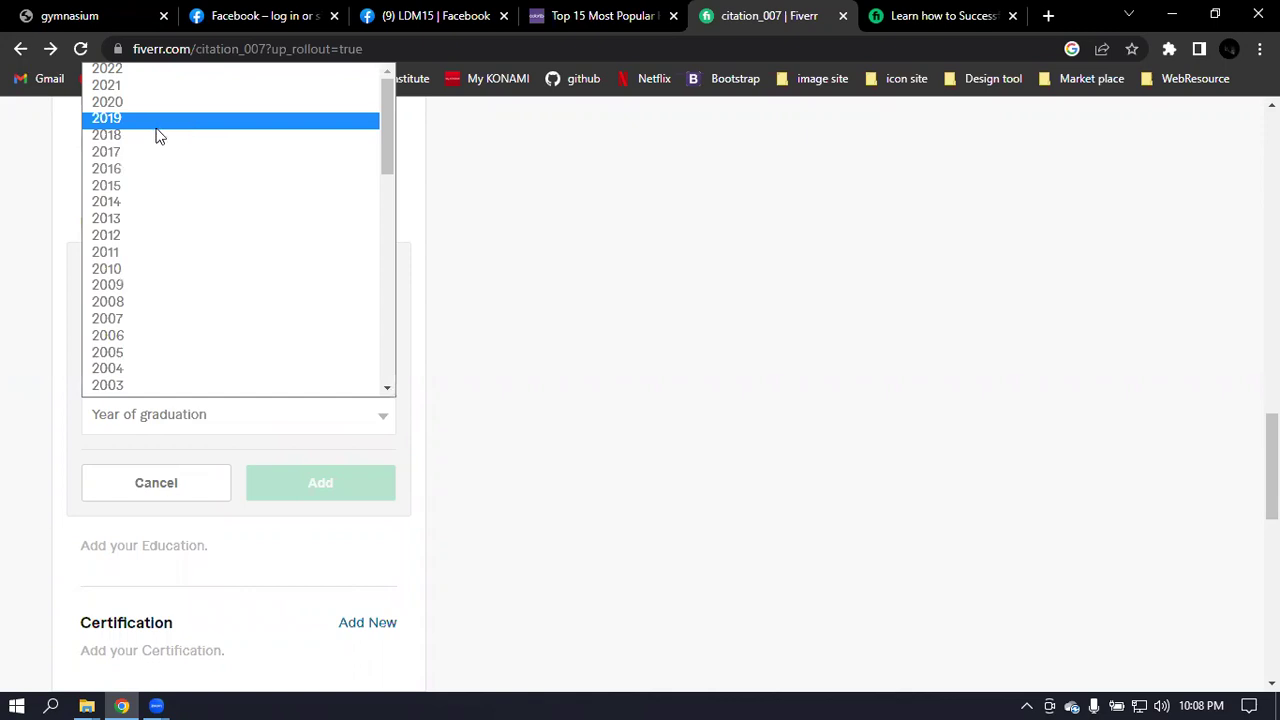
{"action": "left_click", "coordinate": [148, 160]}
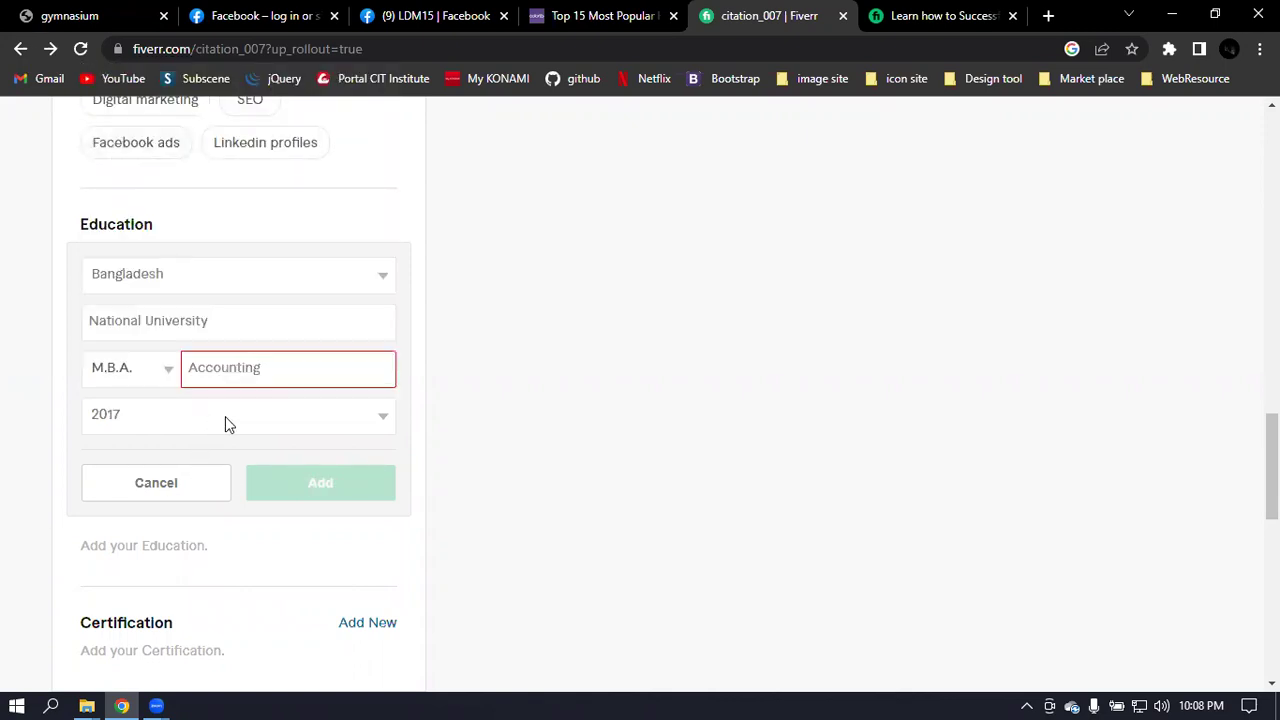
{"action": "left_click", "coordinate": [226, 421]}
{"action": "left_click", "coordinate": [129, 155]}
Replace the major with the suggested value Accountanc and add the education entry to the profile
{"action": "left_click", "coordinate": [298, 372]}
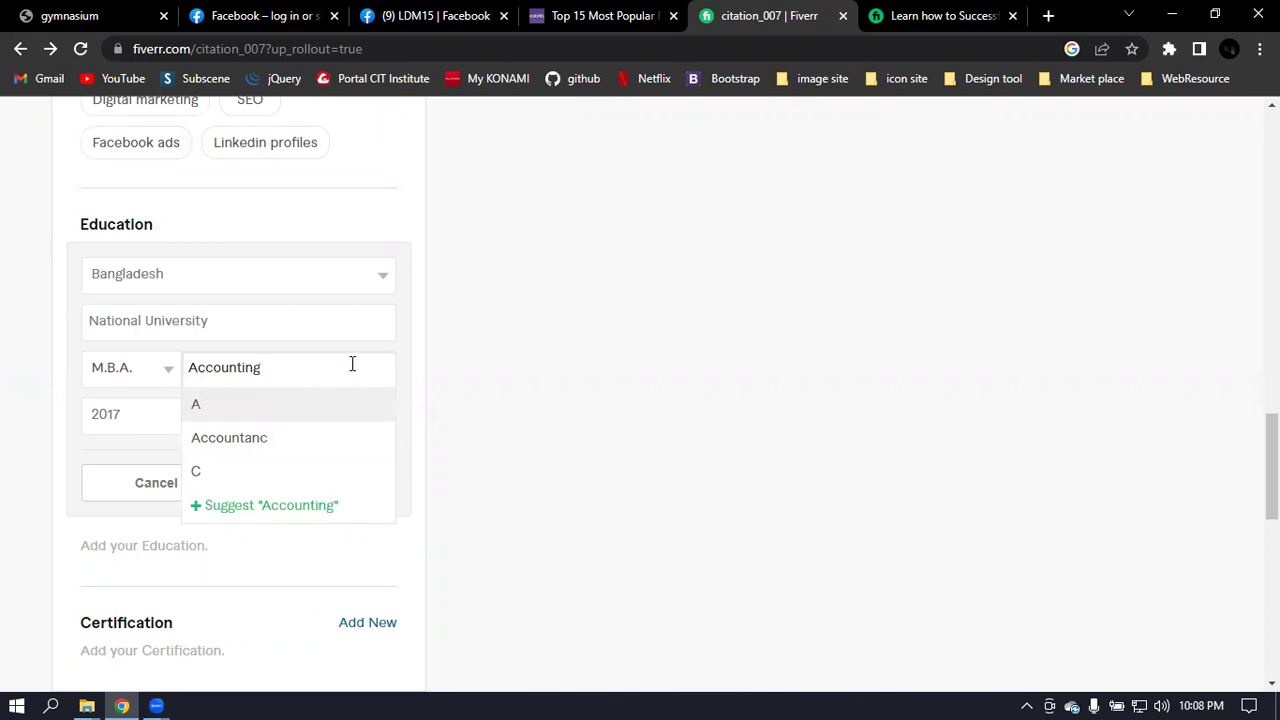
{"action": "left_click", "coordinate": [262, 441]}
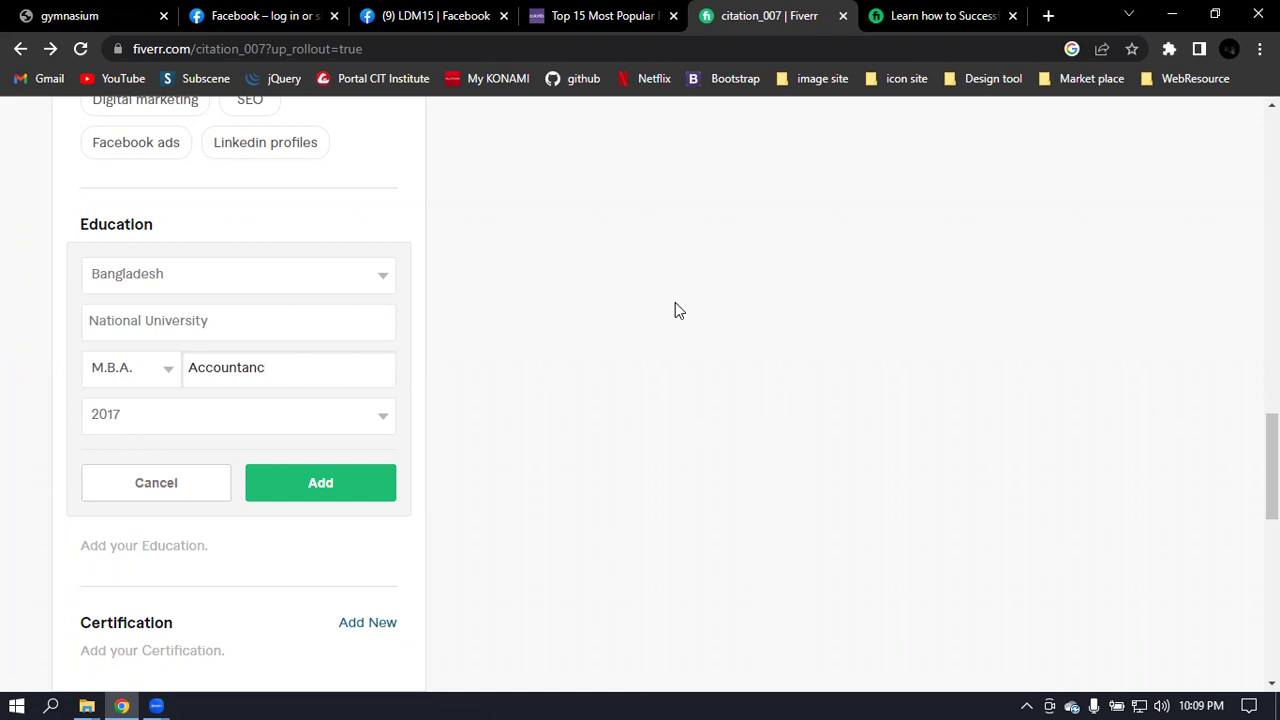
{"action": "left_click", "coordinate": [333, 493]}
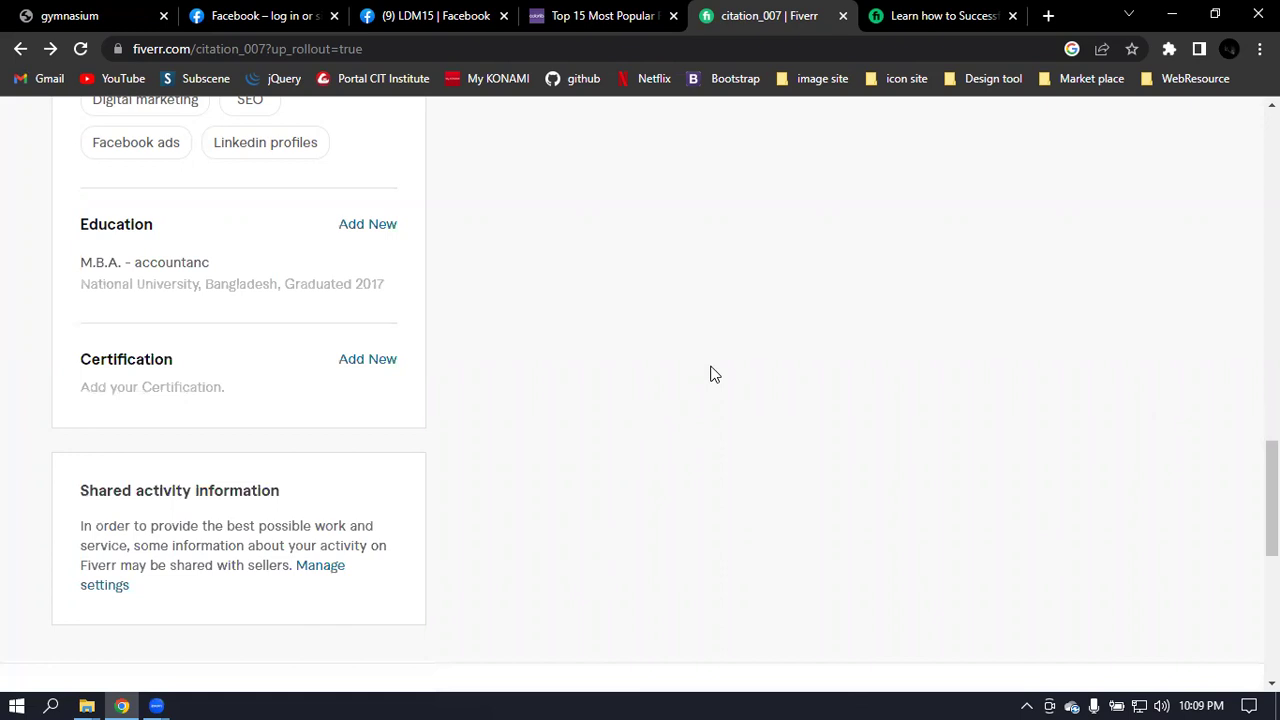
Open a new certification entry on the profile, ready for the name of the certificate or award
{"action": "scroll", "coordinate": [835, 360], "scroll_direction": "up", "scroll_amount": 3}
{"action": "scroll", "coordinate": [838, 360], "scroll_direction": "down", "scroll_amount": 3}
{"action": "left_click", "coordinate": [370, 362]}
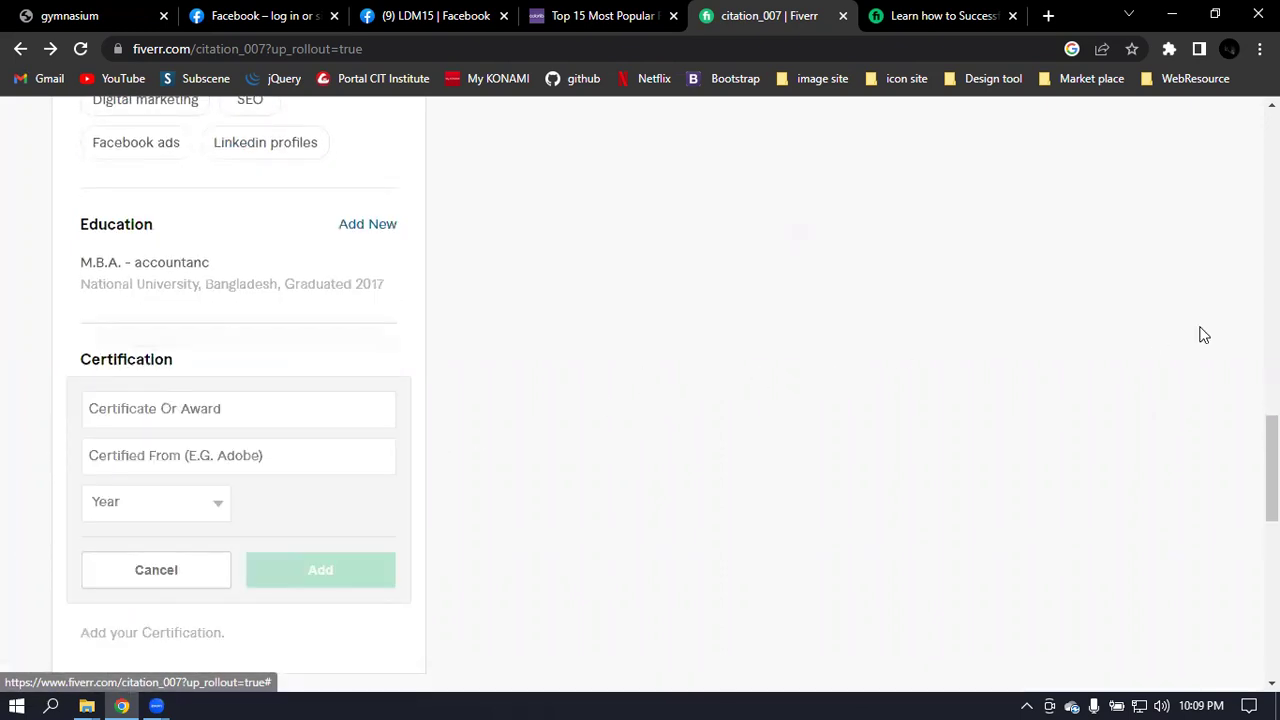
{"action": "left_click", "coordinate": [285, 403]}
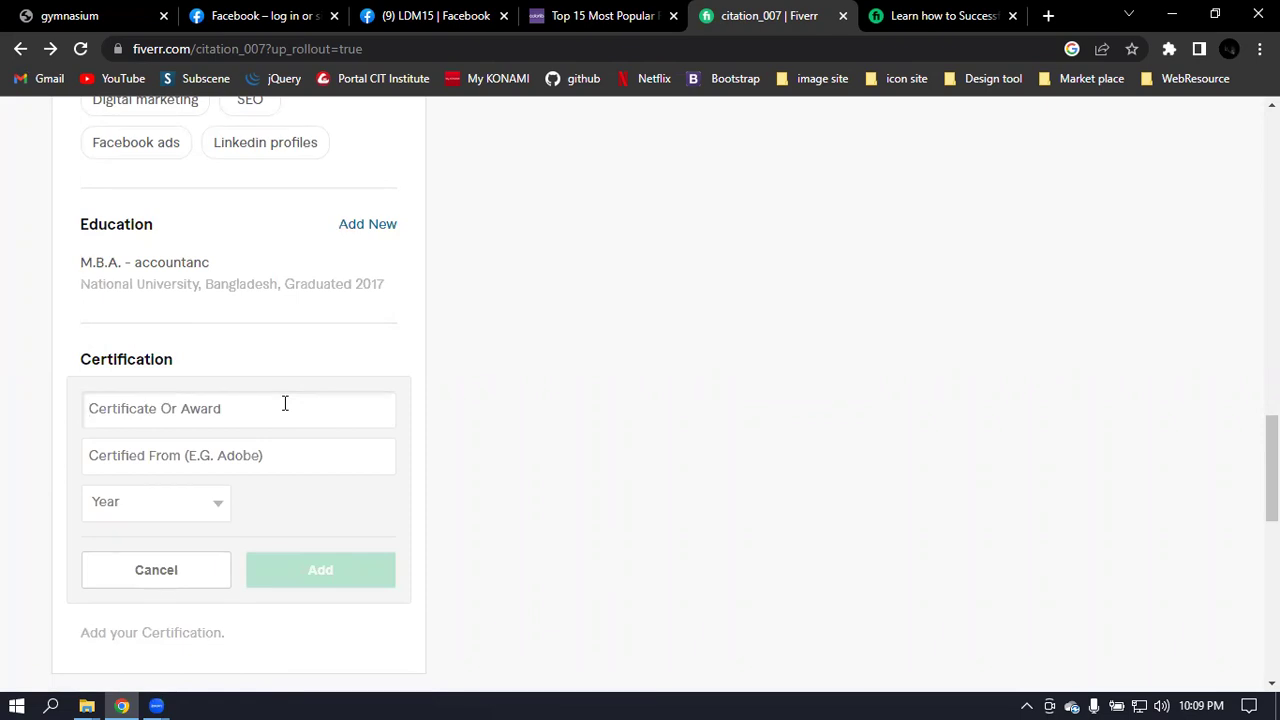
{"action": "left_click", "coordinate": [297, 411]}
Look at the Online Freelancing Essentials course page on Fiverr Learn and return to the seller profile
{"action": "left_click", "coordinate": [940, 15]}
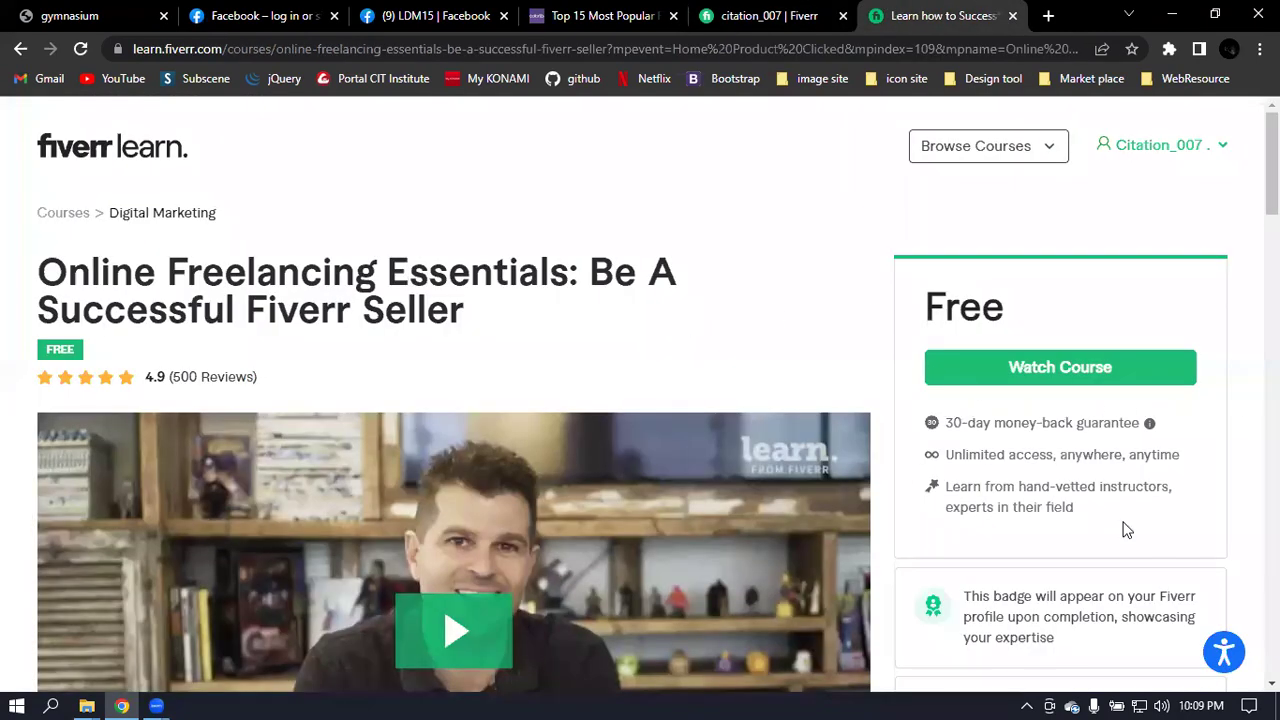
{"action": "left_click", "coordinate": [765, 14]}
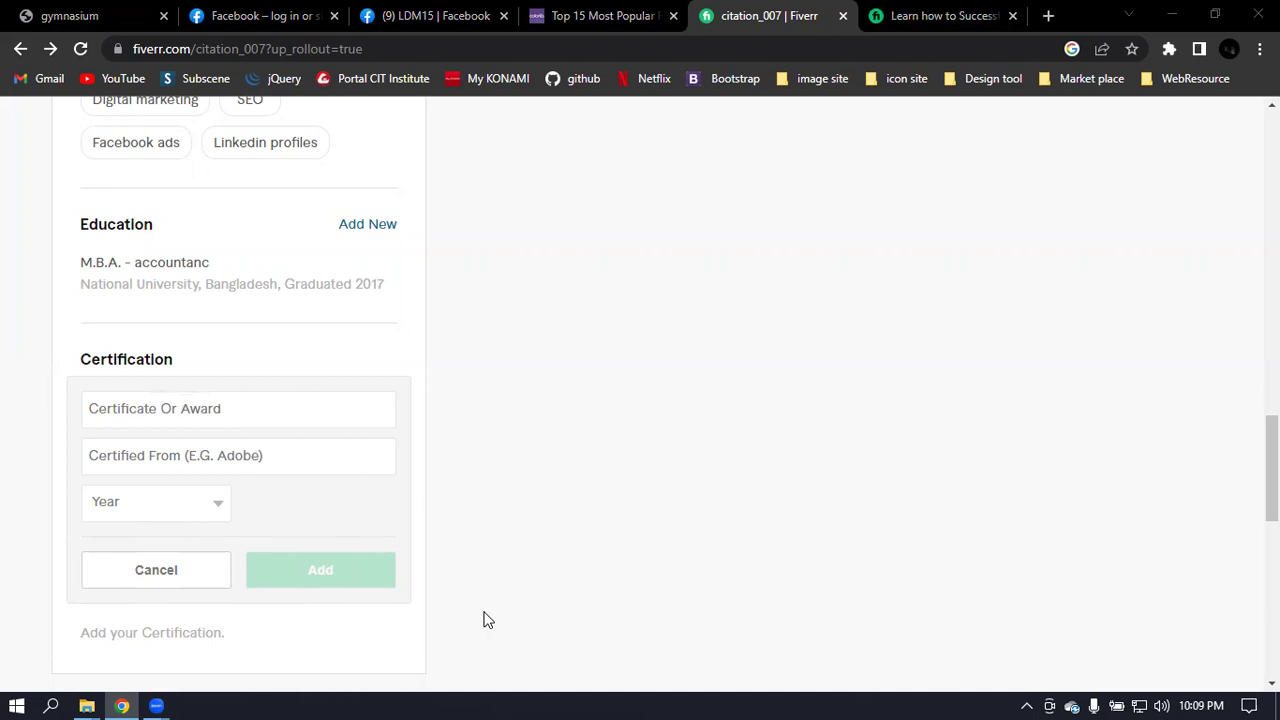
{"action": "scroll", "coordinate": [603, 483], "scroll_direction": "up", "scroll_amount": 4}
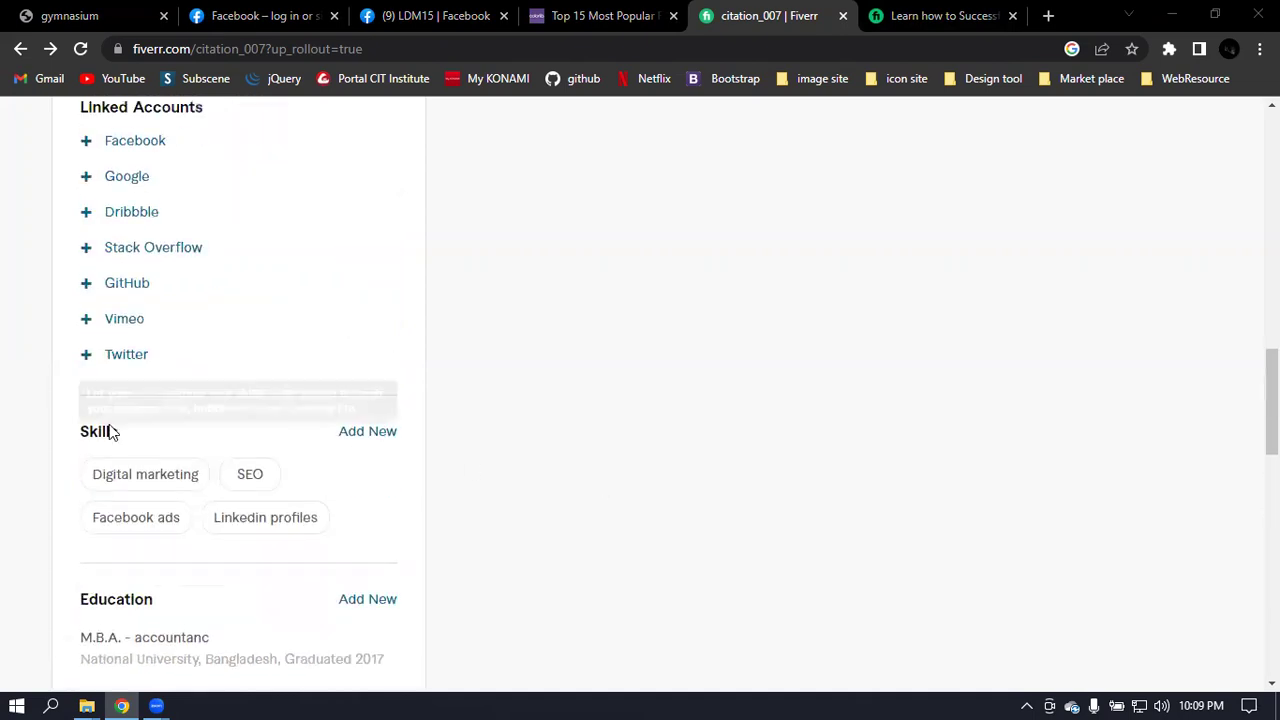
{"action": "scroll", "coordinate": [488, 427], "scroll_direction": "down", "scroll_amount": 4}
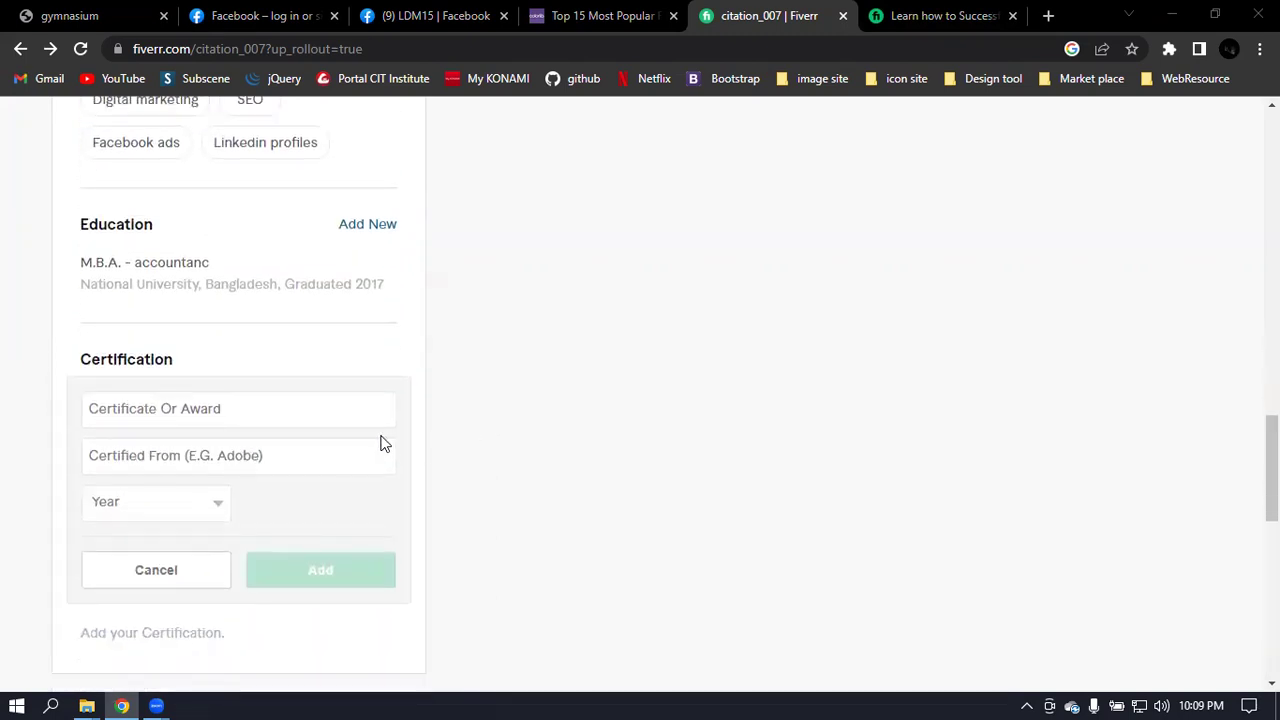
Start a second education entry with Bangladesh as the country of the college or university
{"action": "scroll", "coordinate": [563, 443], "scroll_direction": "up", "scroll_amount": 1}
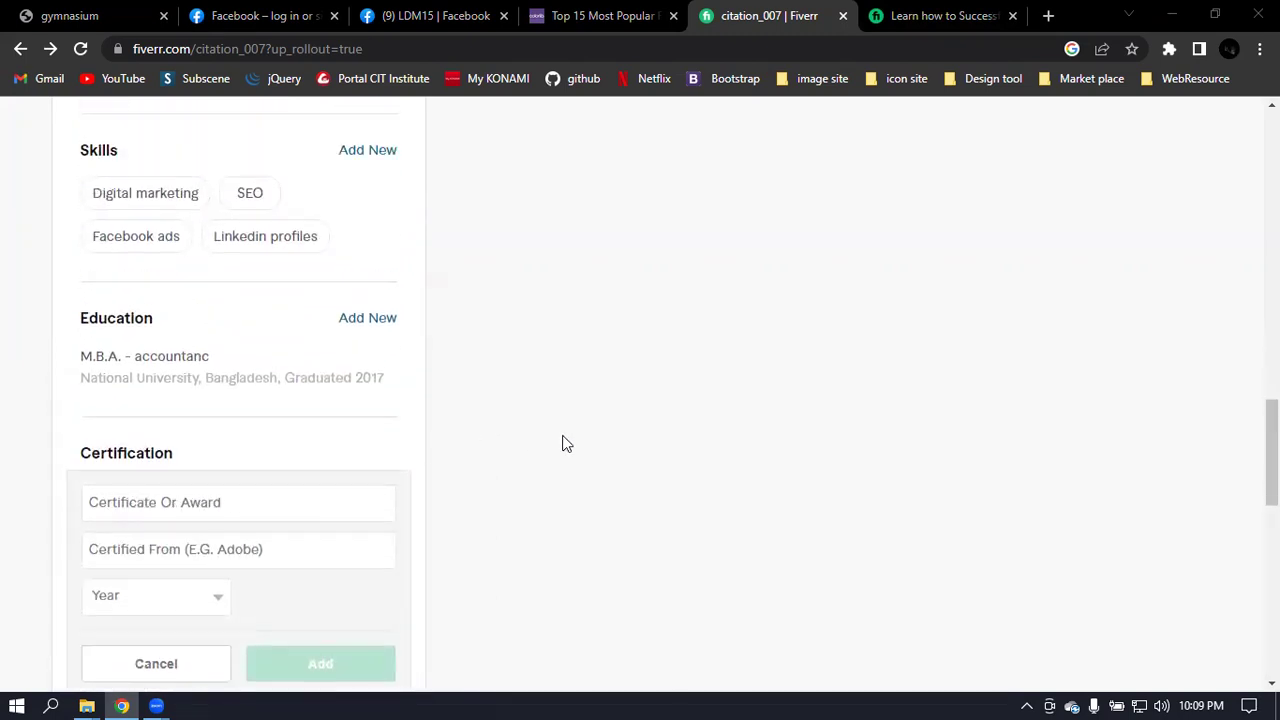
{"action": "left_click", "coordinate": [379, 321]}
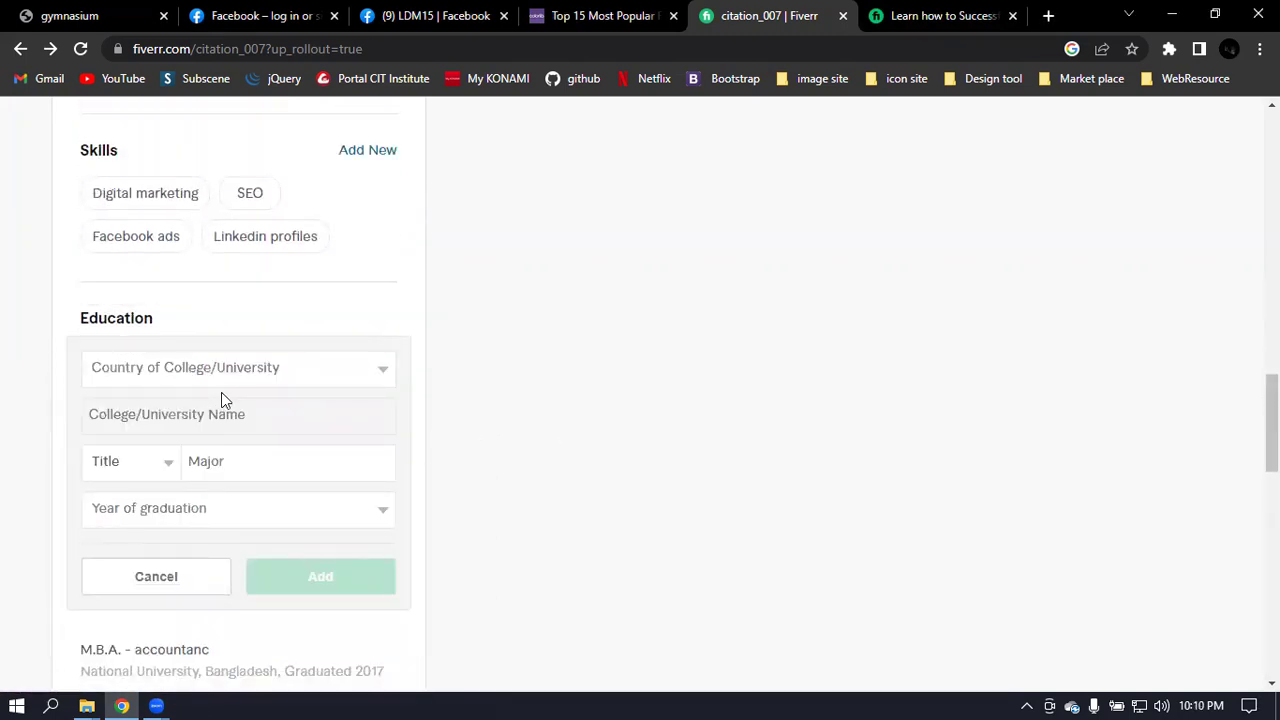
{"action": "left_click", "coordinate": [266, 365]}
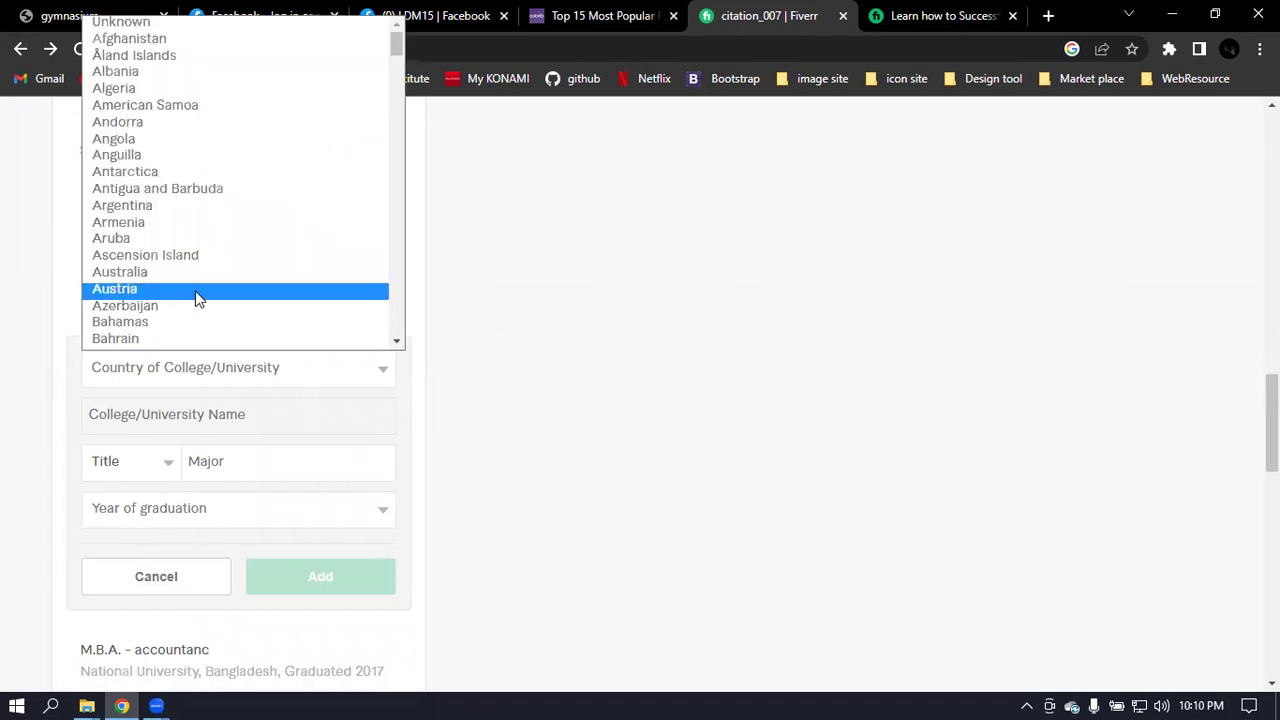
{"action": "key", "text": "b"}
{"action": "key", "text": "Down"}
{"action": "key", "text": "Down"}
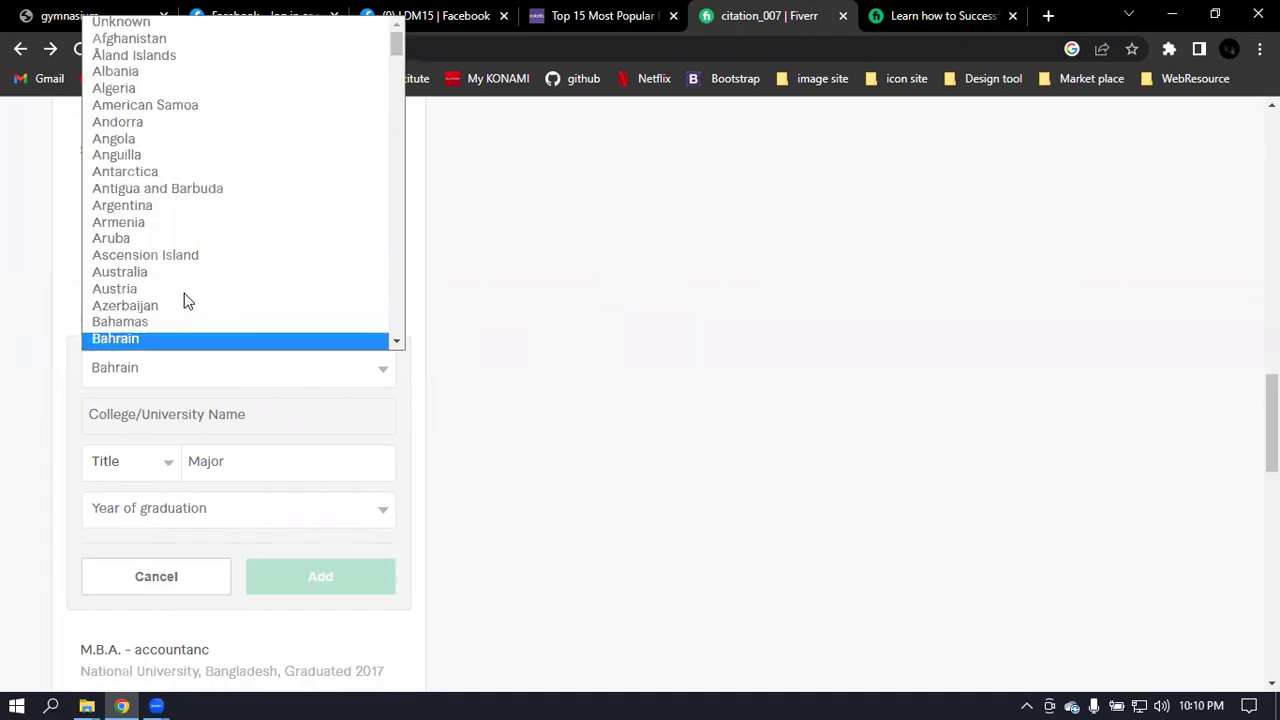
{"action": "key", "text": "Return"}
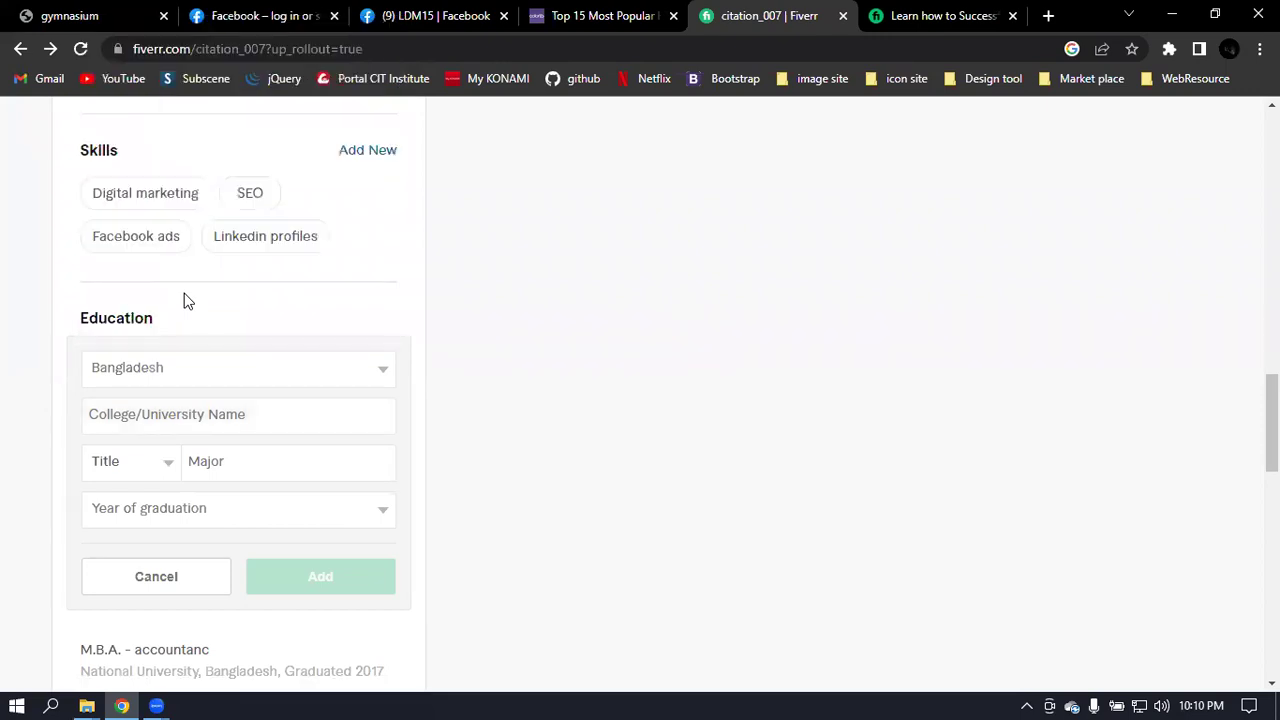
{"action": "left_click", "coordinate": [198, 418]}
{"action": "type", "text": "Nationa"}
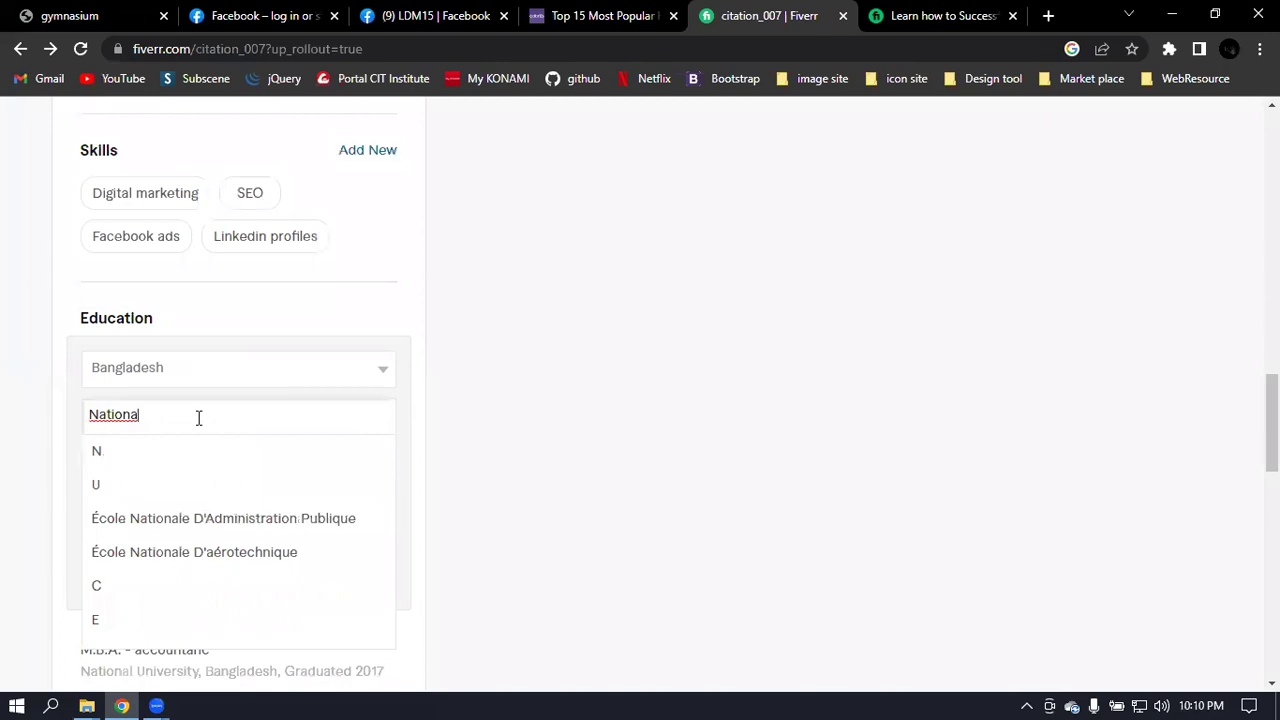
{"action": "type", "text": "l Uni"}
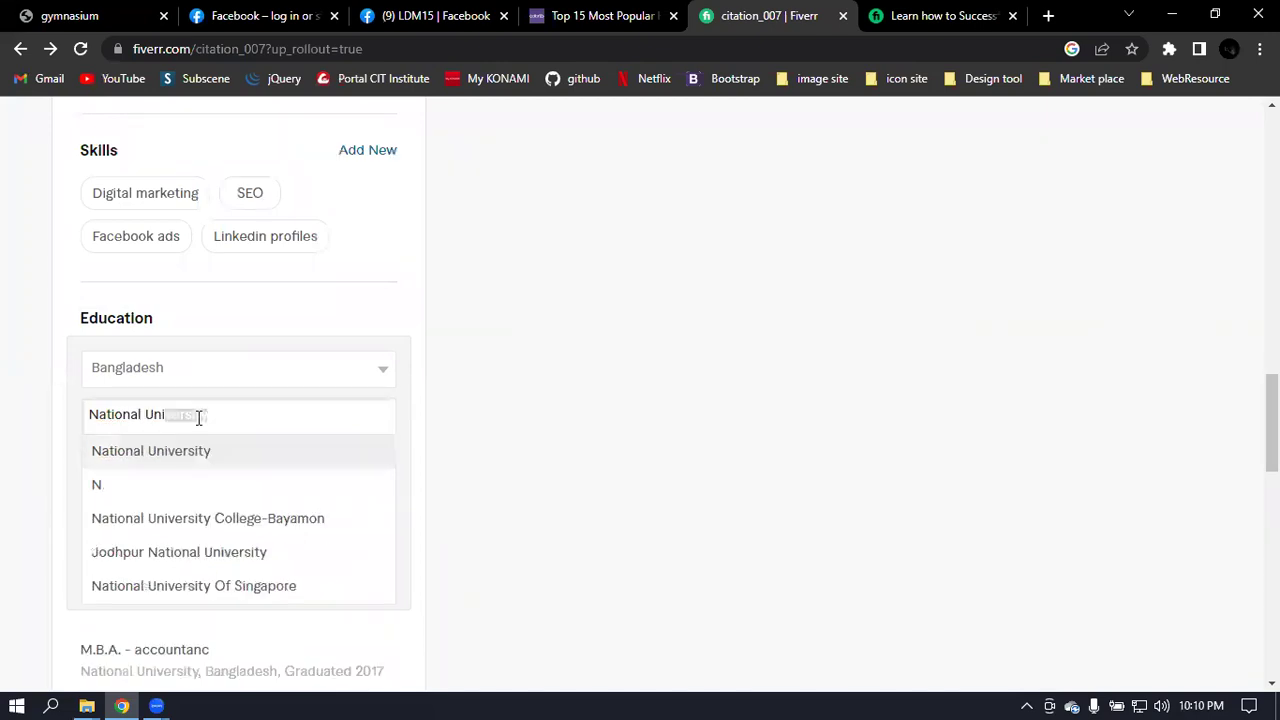
{"action": "key", "text": "Return"}
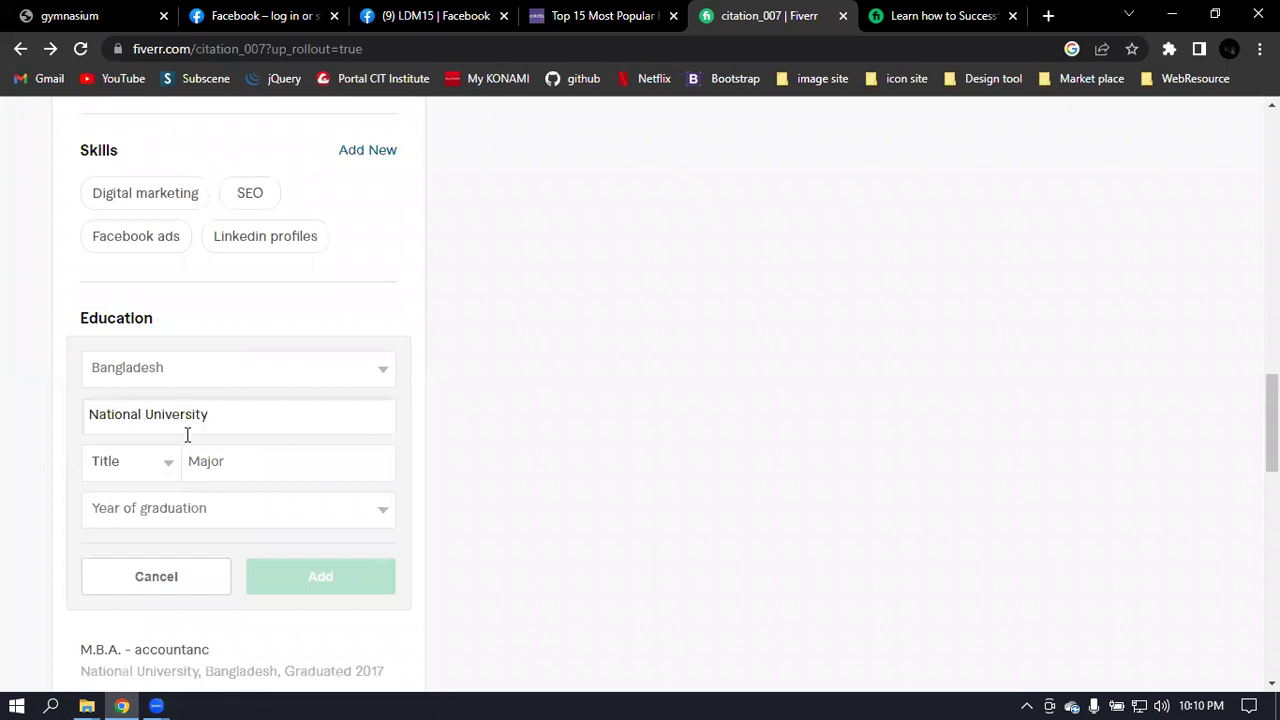
{"action": "left_click", "coordinate": [118, 465]}
{"action": "key", "text": "b"}
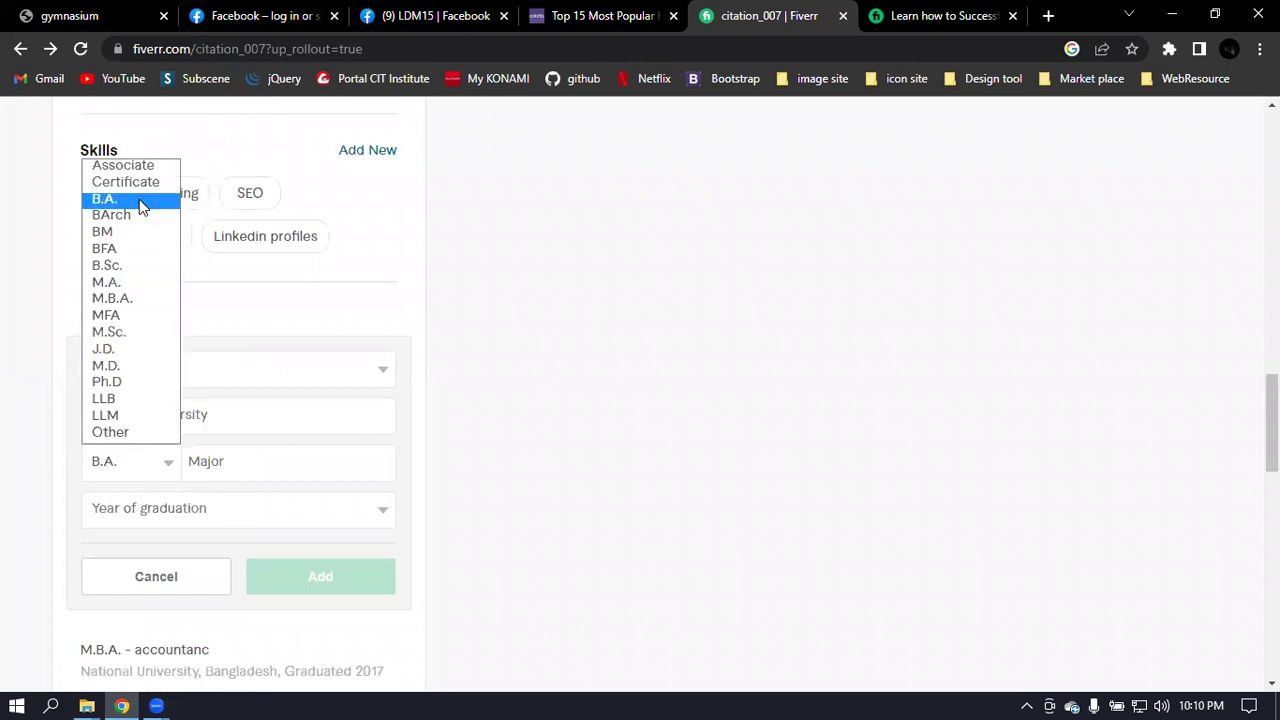
{"action": "key", "text": "Down"}
{"action": "key", "text": "Down"}
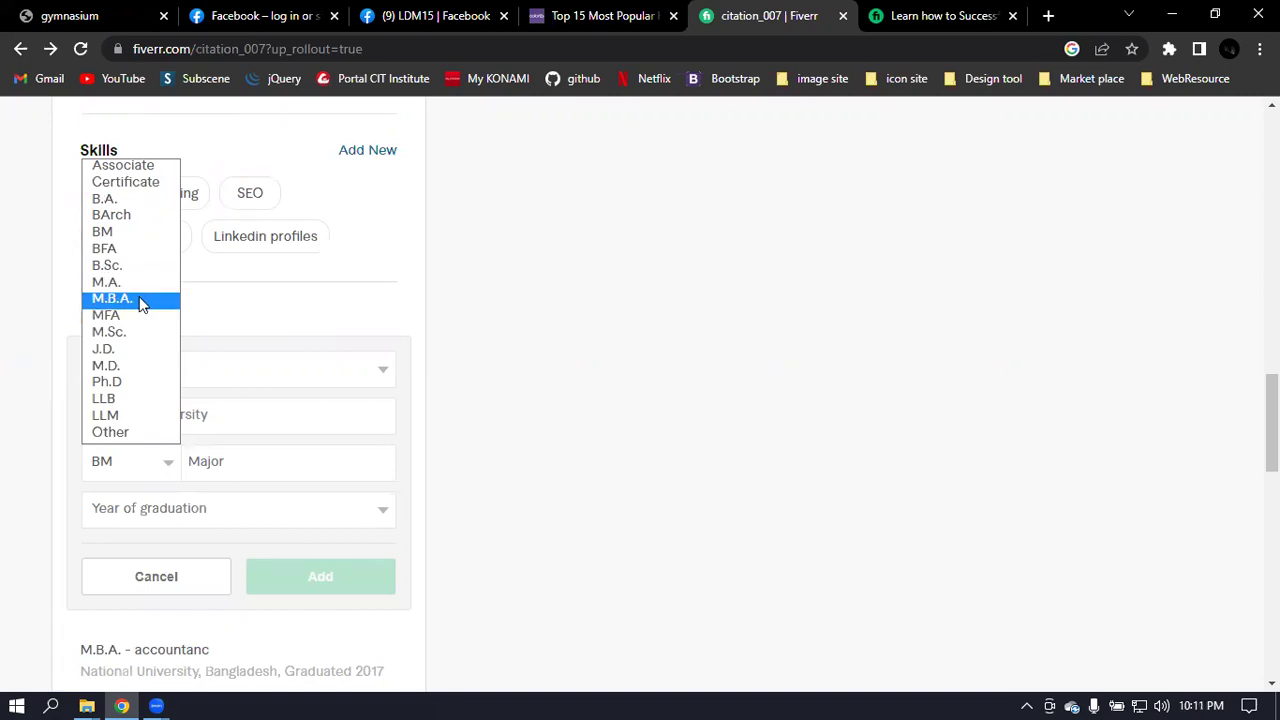
{"action": "left_click", "coordinate": [700, 514]}
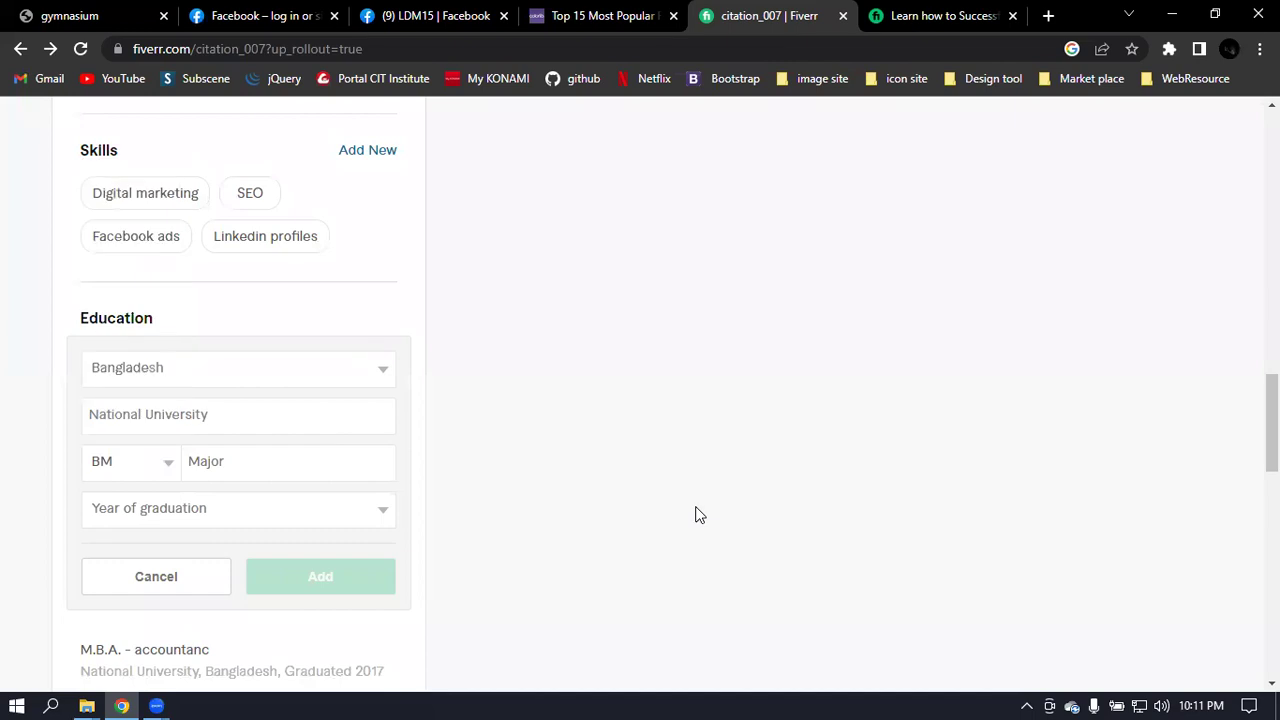
{"action": "left_click", "coordinate": [173, 589]}
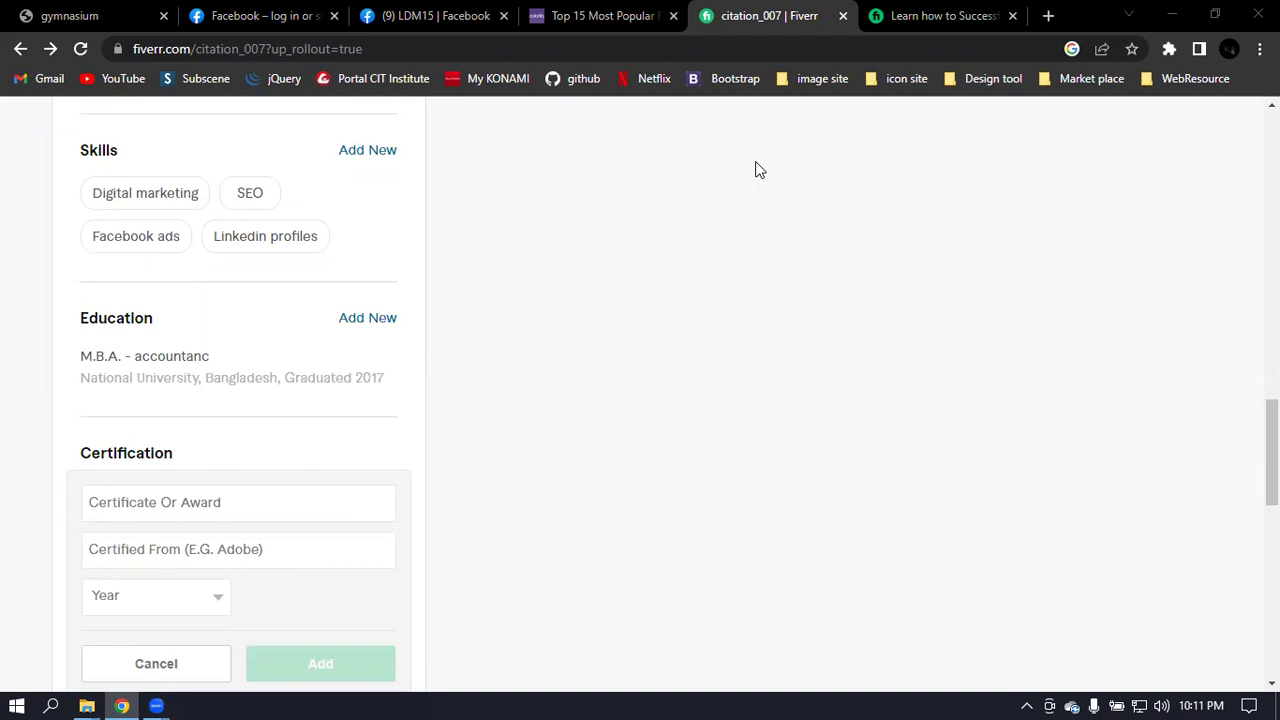
Review the whole seller profile, from the certification and education sections to the profile card and the active gigs area
{"action": "scroll", "coordinate": [503, 249], "scroll_direction": "down", "scroll_amount": 4}
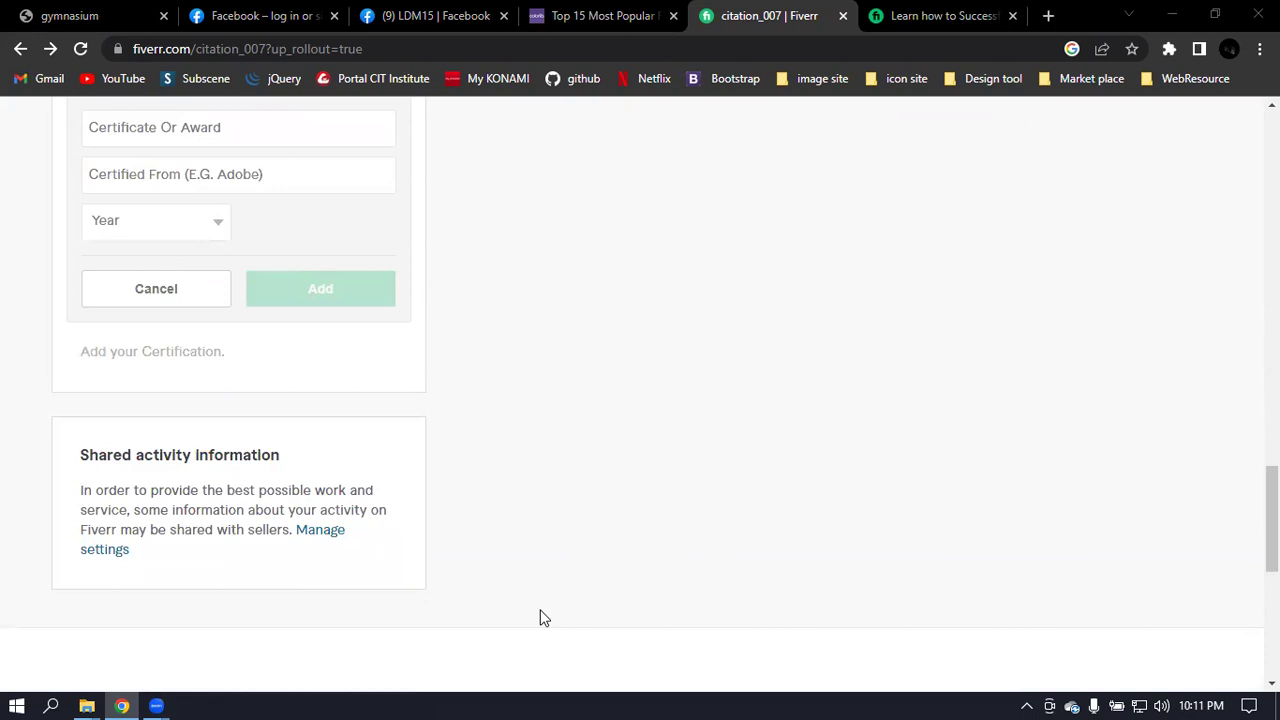
{"action": "scroll", "coordinate": [819, 410], "scroll_direction": "up", "scroll_amount": 12}
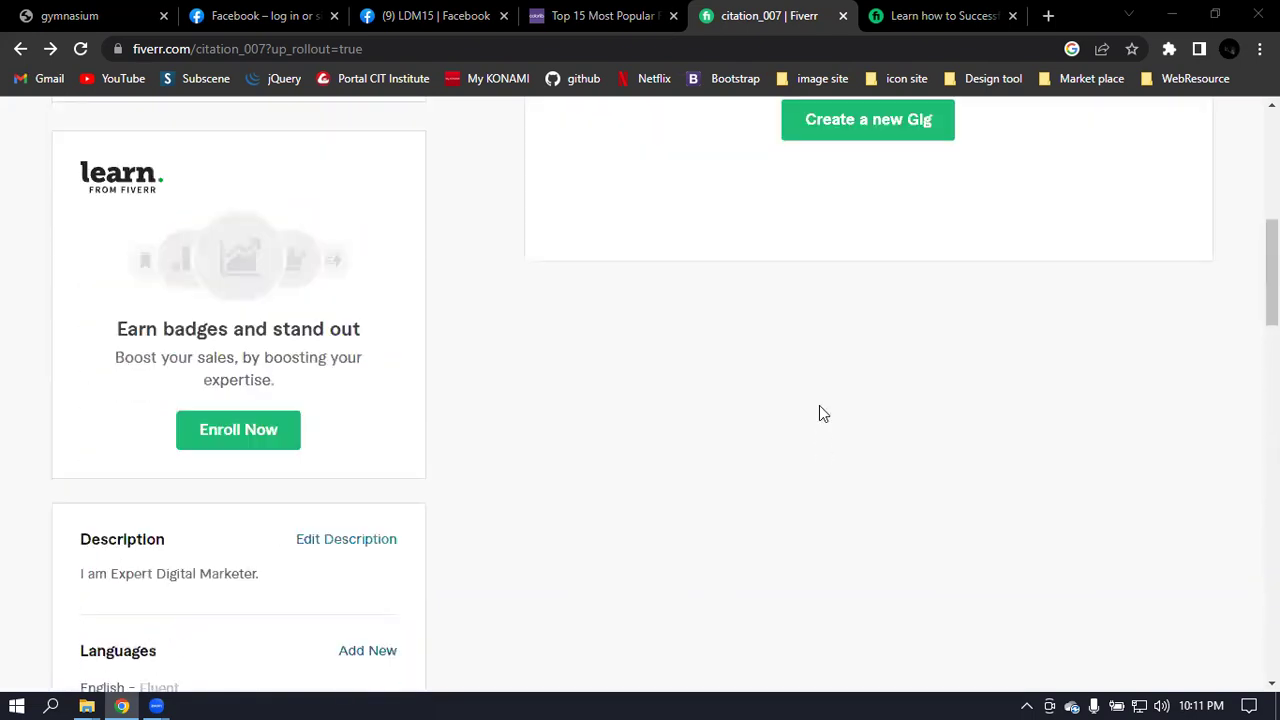
{"action": "scroll", "coordinate": [819, 413], "scroll_direction": "up", "scroll_amount": 5}
{"action": "scroll", "coordinate": [820, 414], "scroll_direction": "down", "scroll_amount": 3}
{"action": "scroll", "coordinate": [820, 414], "scroll_direction": "up", "scroll_amount": 4}
{"action": "scroll", "coordinate": [540, 470], "scroll_direction": "down", "scroll_amount": 4}
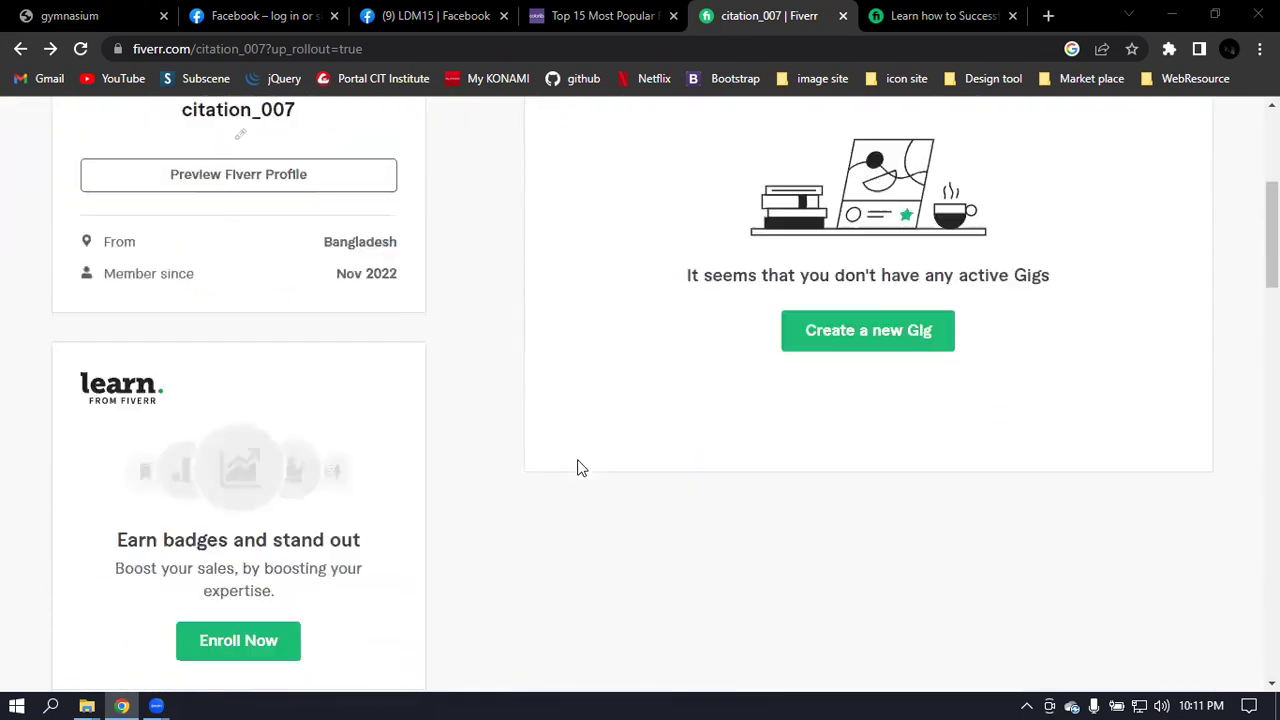
{"action": "scroll", "coordinate": [632, 466], "scroll_direction": "down", "scroll_amount": 10}
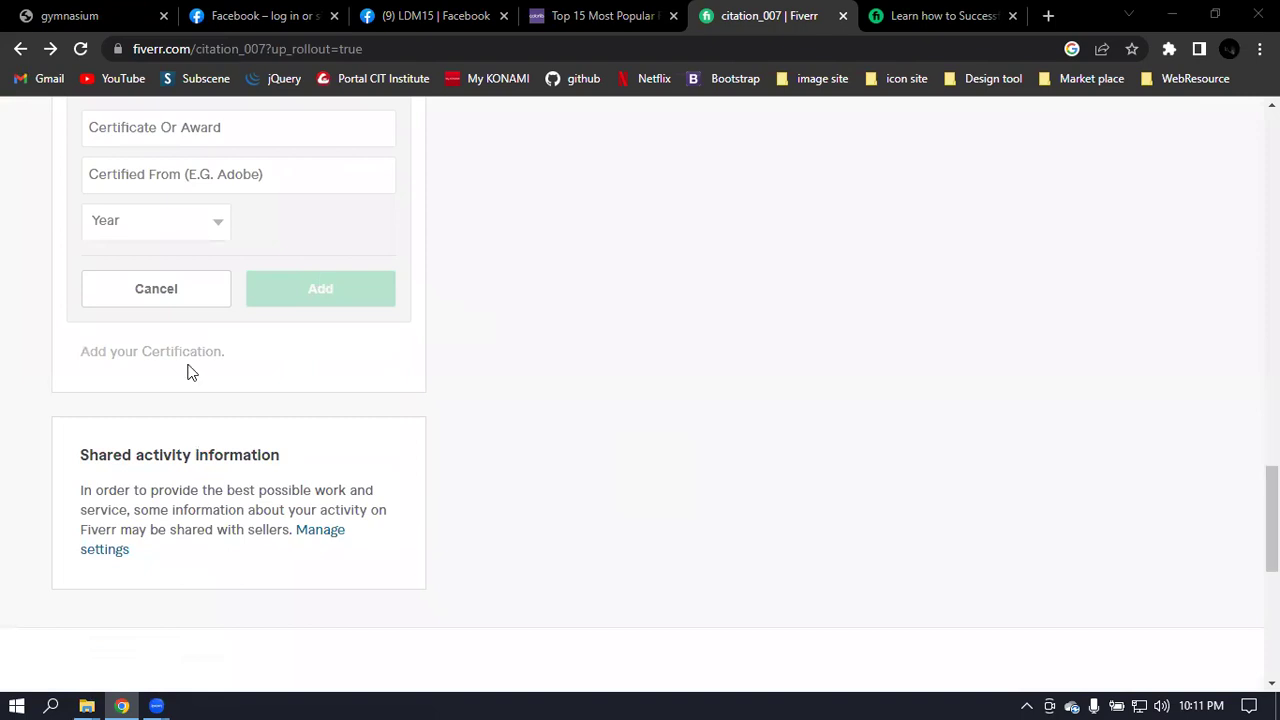
{"action": "scroll", "coordinate": [806, 385], "scroll_direction": "down", "scroll_amount": 4}
{"action": "scroll", "coordinate": [829, 394], "scroll_direction": "up", "scroll_amount": 12}
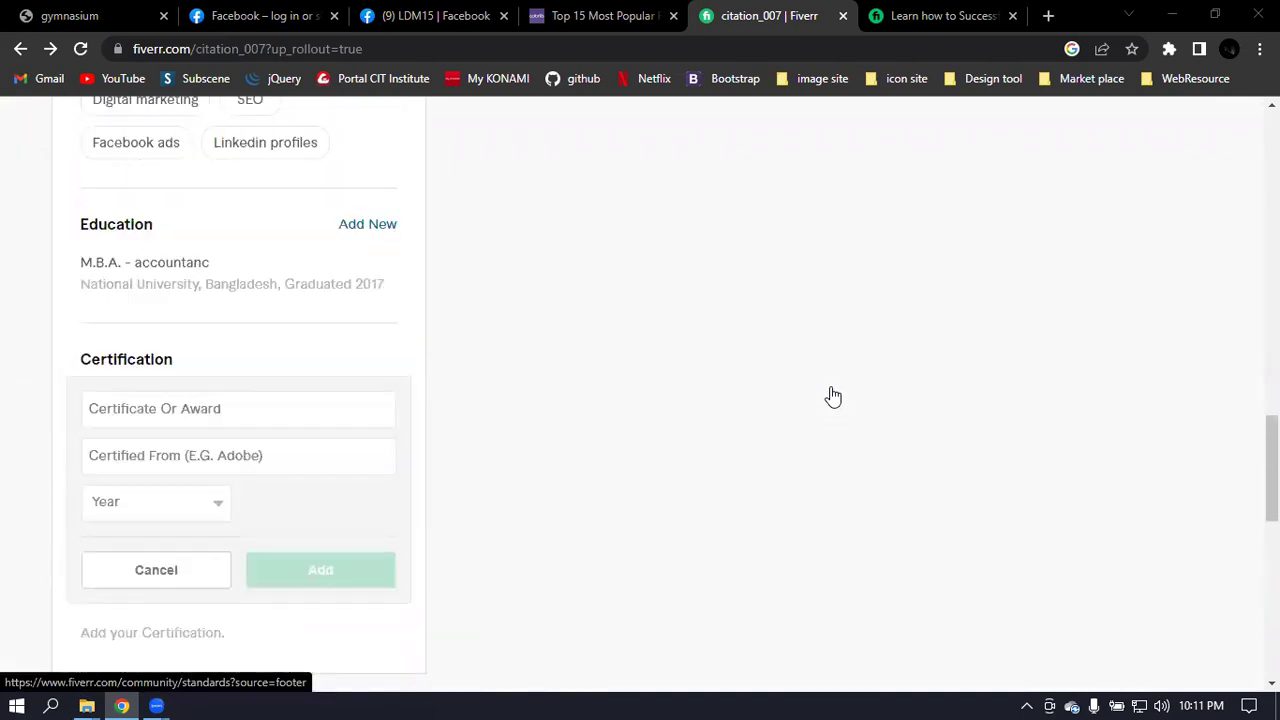
{"action": "scroll", "coordinate": [833, 397], "scroll_direction": "up", "scroll_amount": 8}
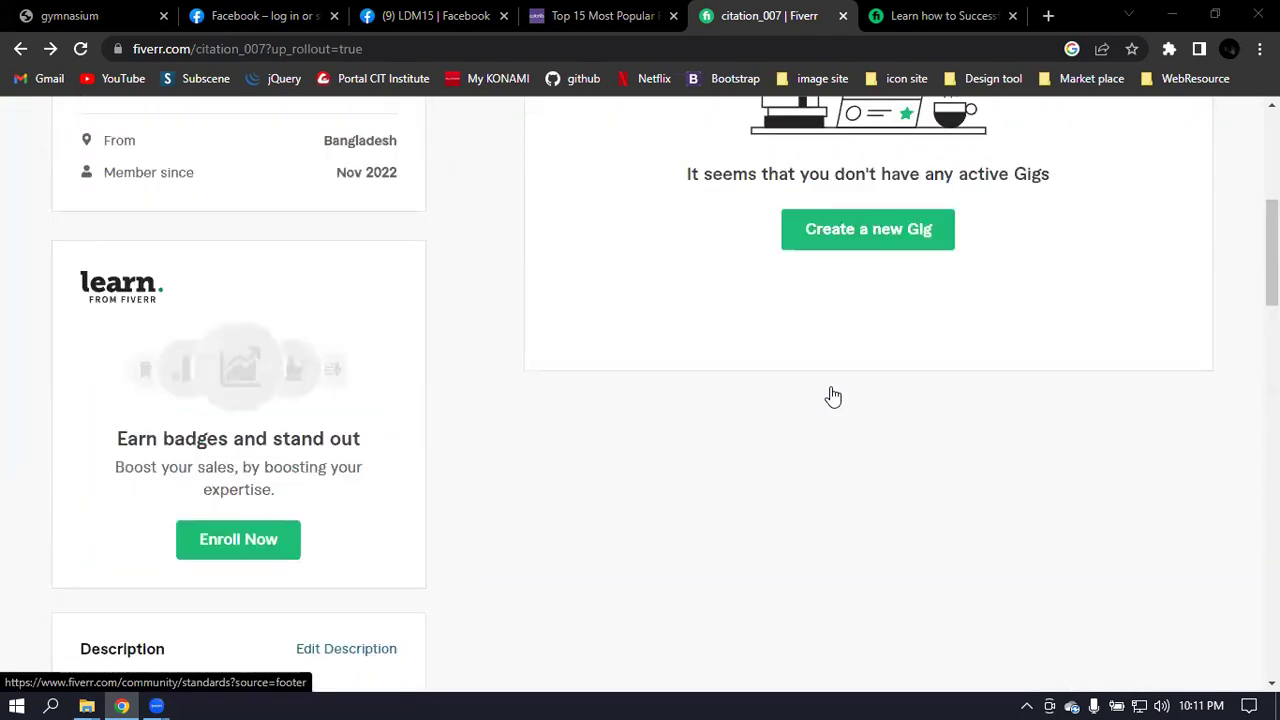
{"action": "scroll", "coordinate": [523, 329], "scroll_direction": "down", "scroll_amount": 3}
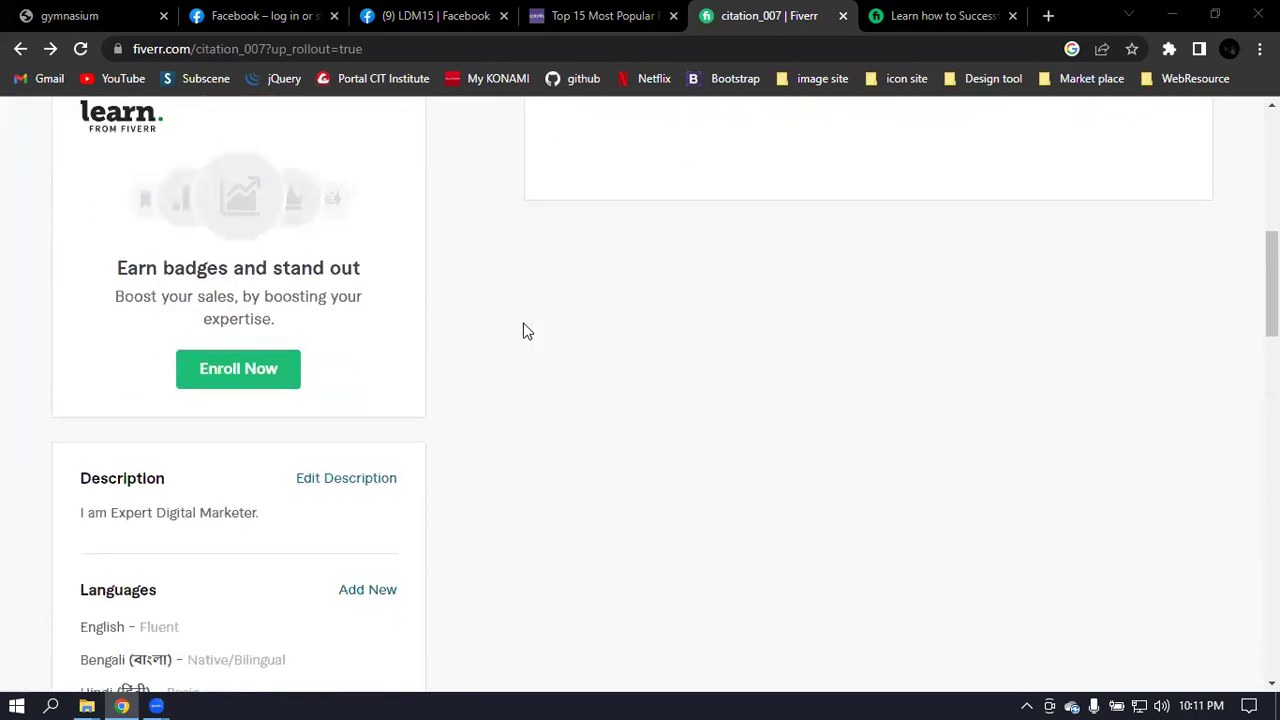
{"action": "scroll", "coordinate": [523, 325], "scroll_direction": "up", "scroll_amount": 6}
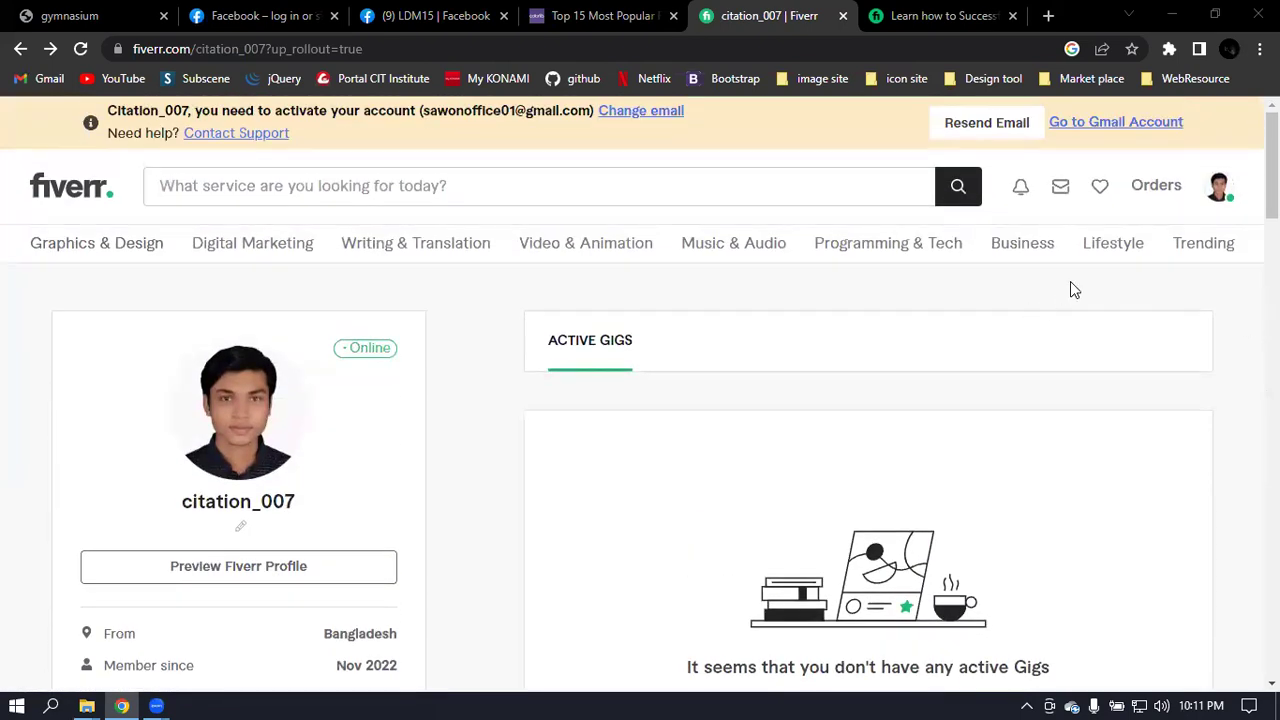
{"action": "scroll", "coordinate": [1070, 289], "scroll_direction": "down", "scroll_amount": 3}
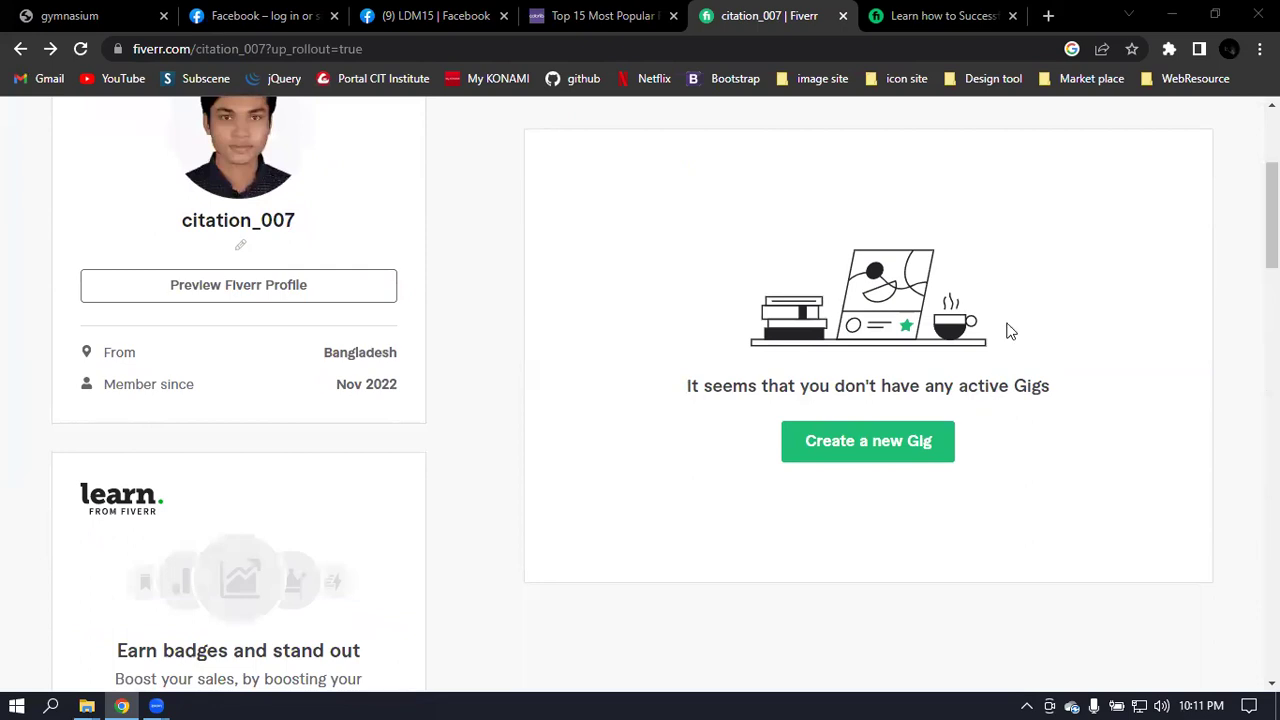
{"action": "scroll", "coordinate": [803, 271], "scroll_direction": "up", "scroll_amount": 1}
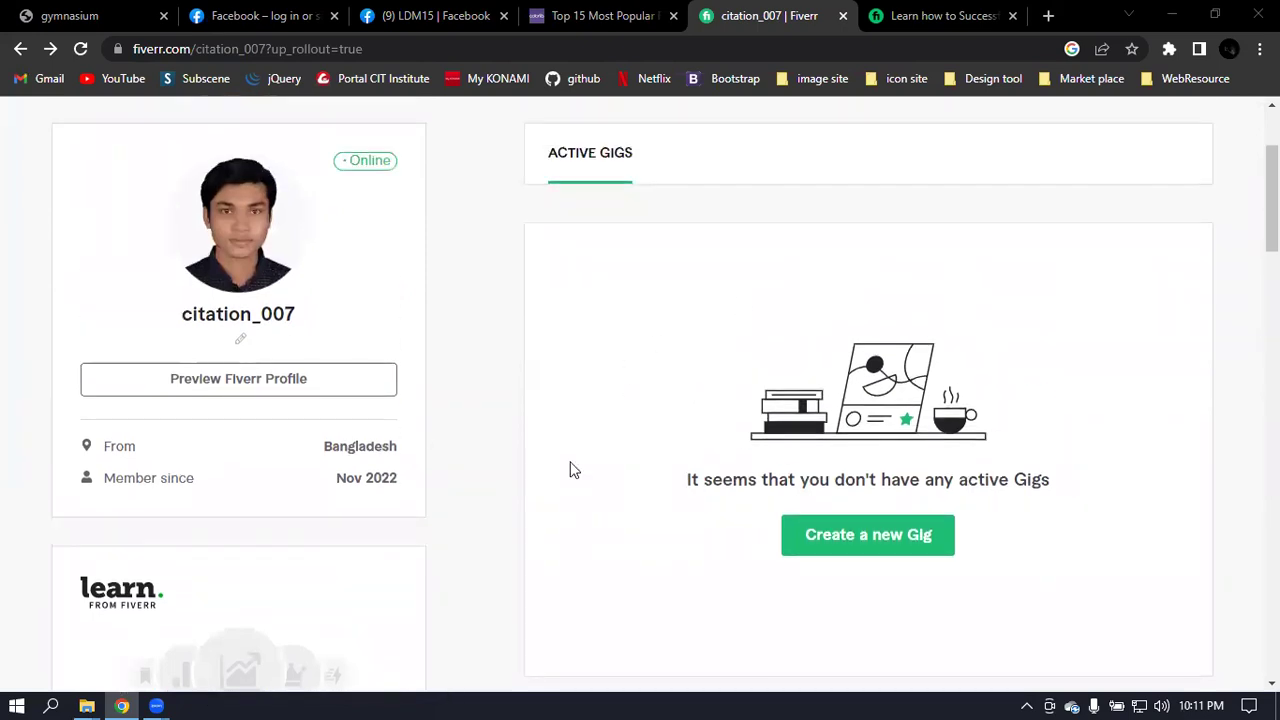
Start creating a new gig from the seller profile and look over its overview form and the account options
{"action": "left_click", "coordinate": [886, 550]}
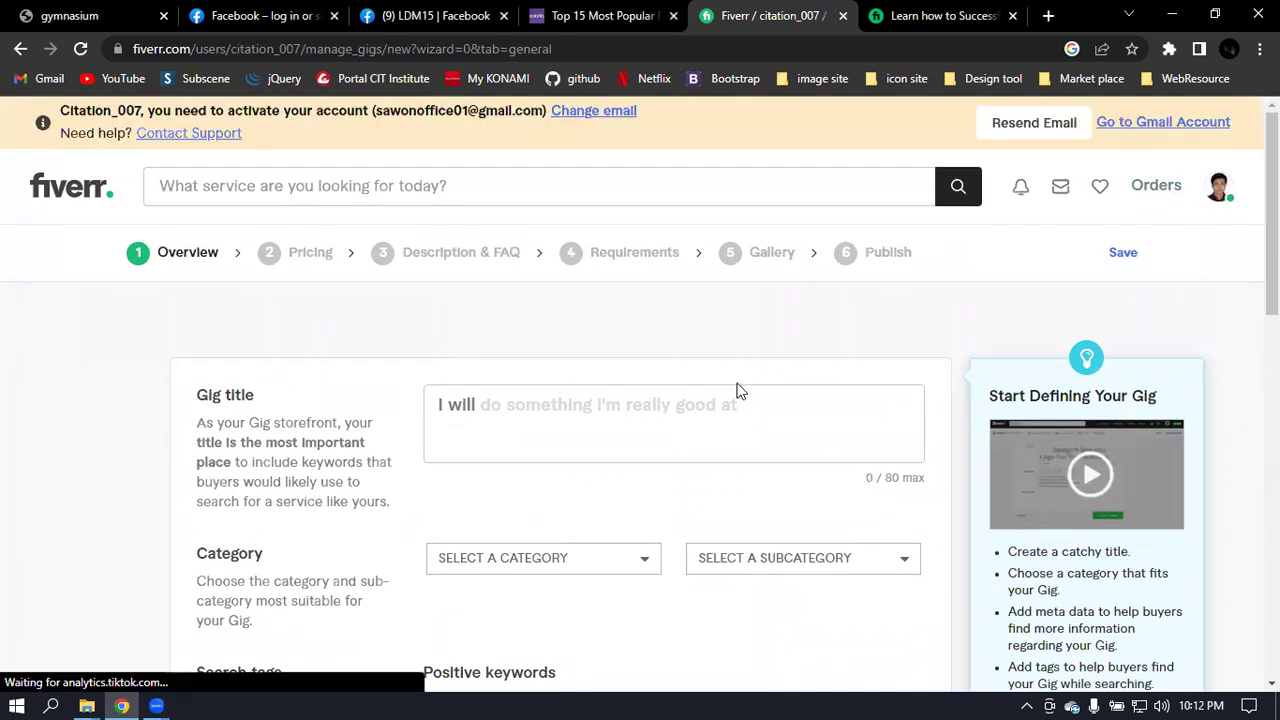
{"action": "scroll", "coordinate": [750, 383], "scroll_direction": "down", "scroll_amount": 2}
{"action": "scroll", "coordinate": [757, 400], "scroll_direction": "up", "scroll_amount": 1}
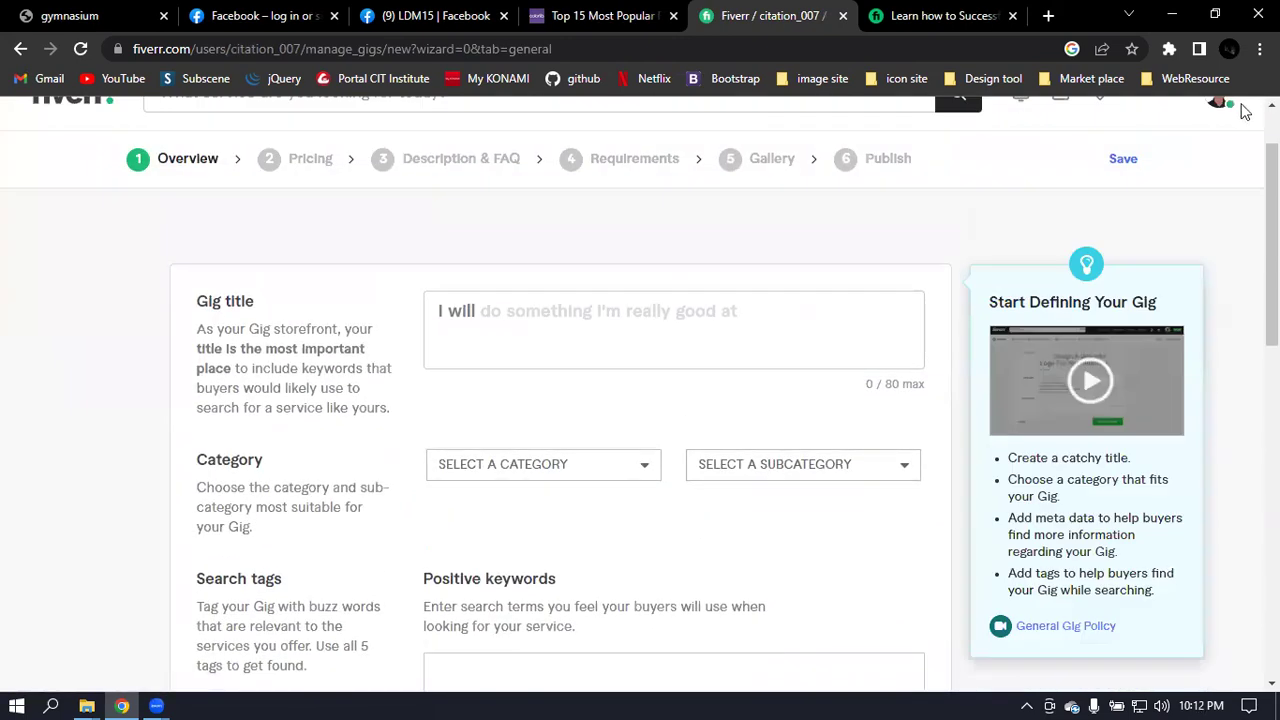
{"action": "scroll", "coordinate": [1222, 139], "scroll_direction": "up", "scroll_amount": 1}
{"action": "left_click", "coordinate": [1218, 188]}
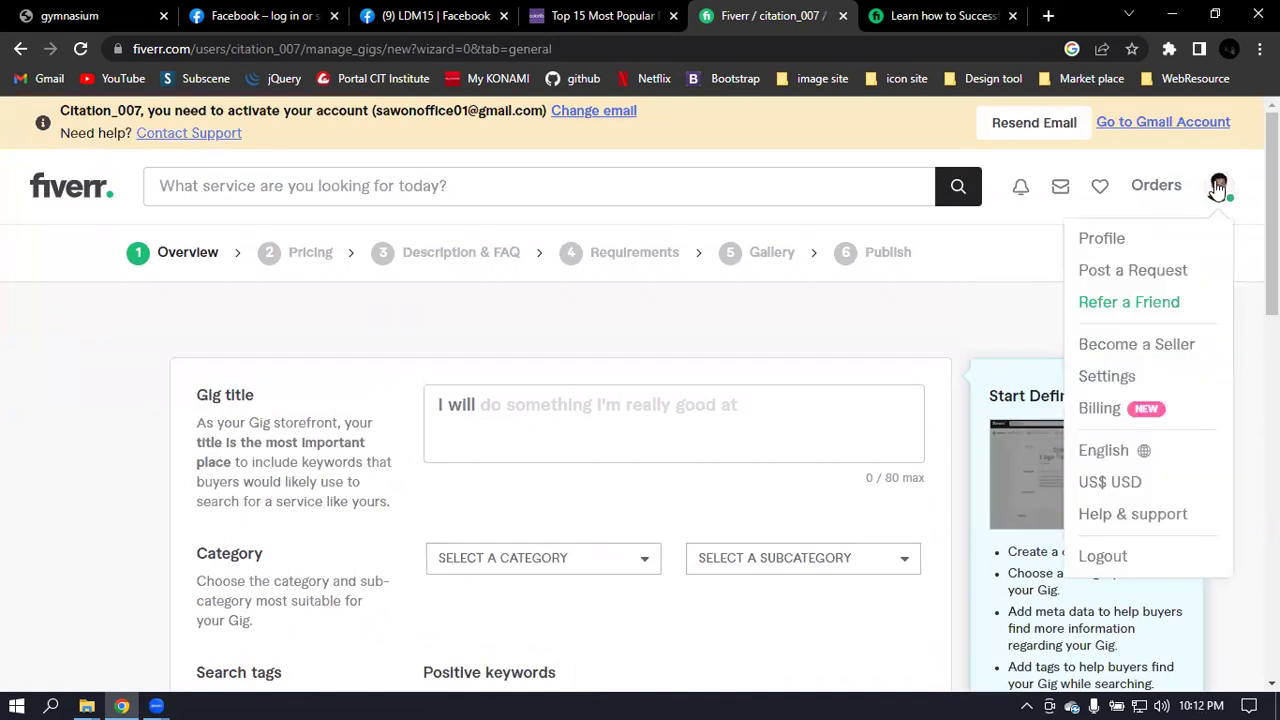
{"action": "left_click", "coordinate": [746, 316]}
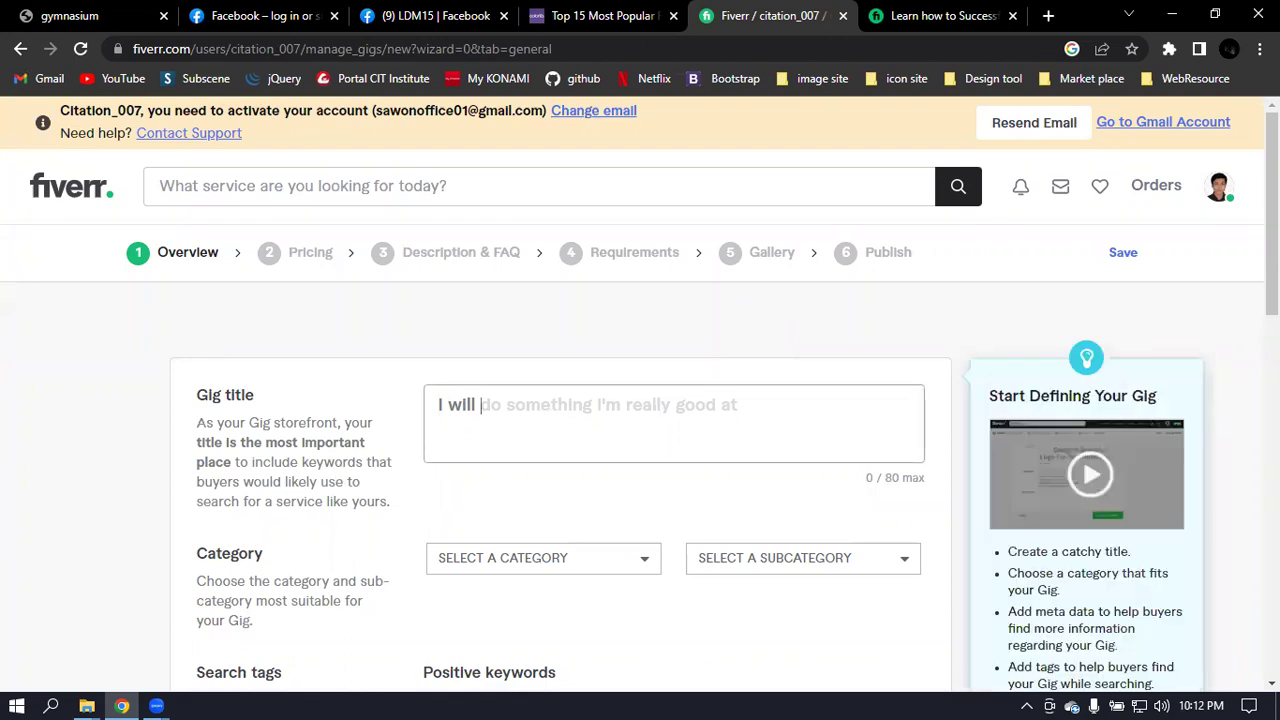
{"action": "left_click", "coordinate": [524, 444]}
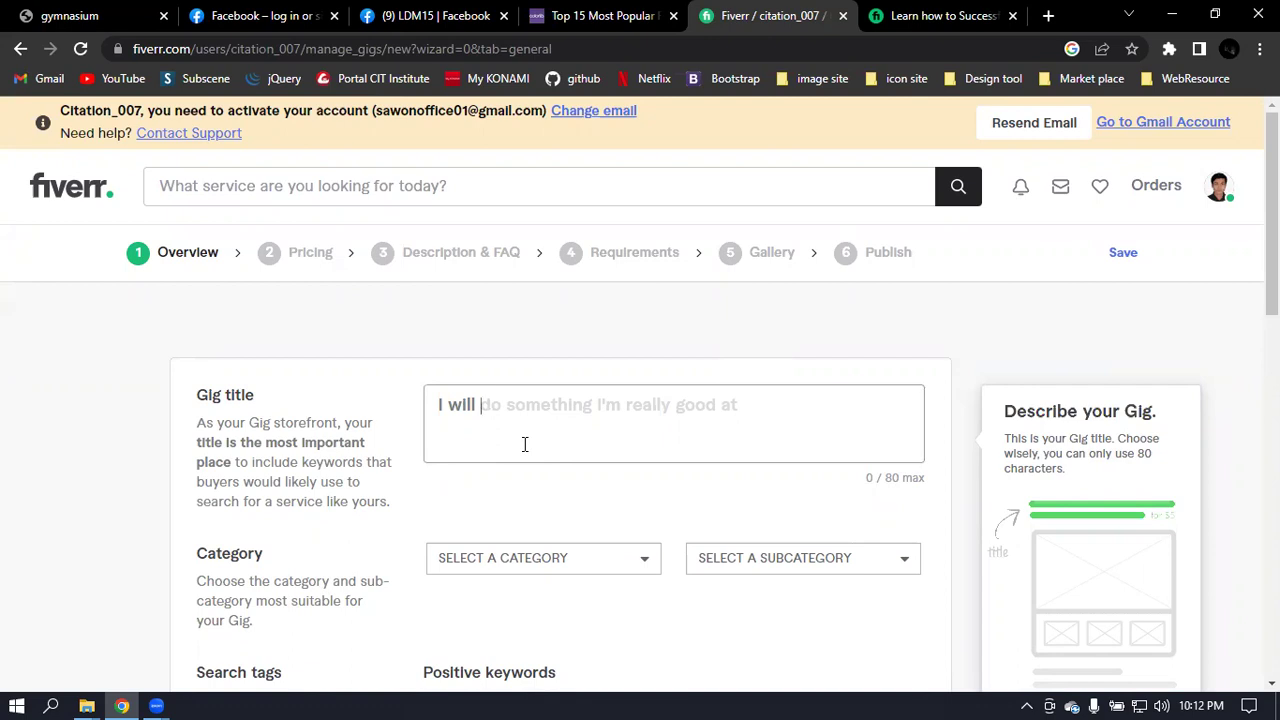
{"action": "type", "text": "I"}
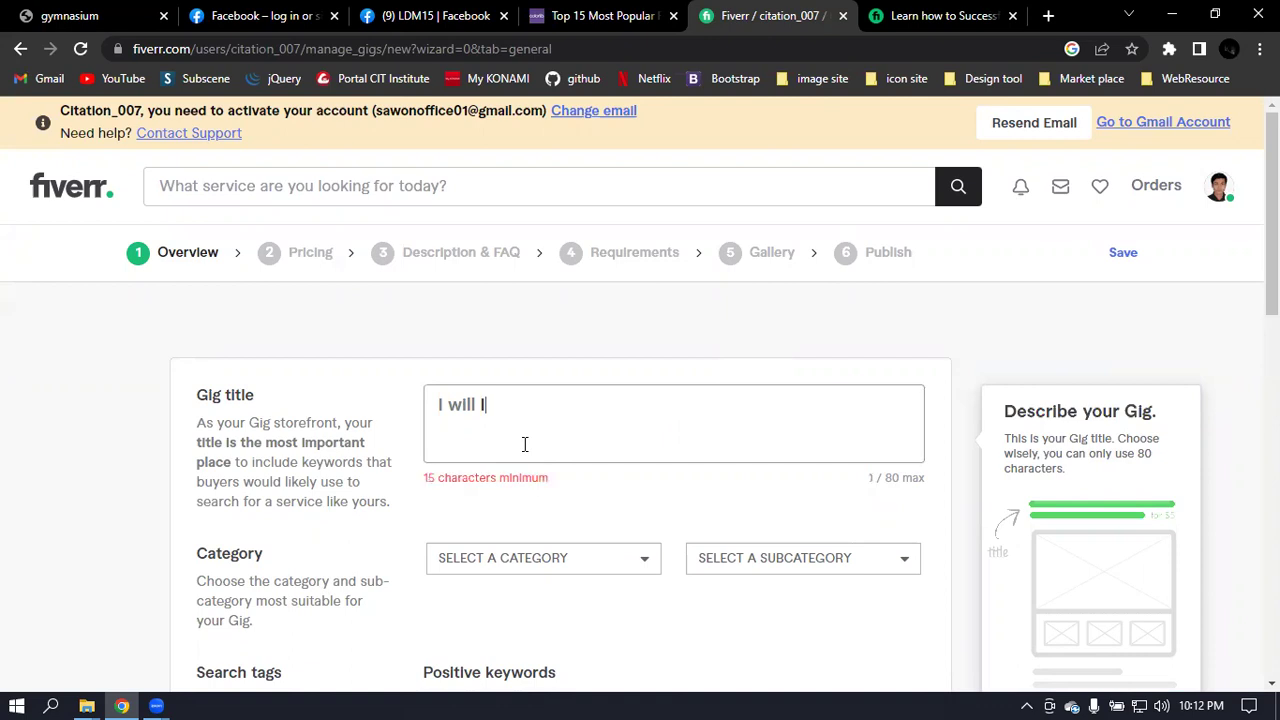
{"action": "type", "text": "wil"}
{"action": "key", "text": "BackSpace"}
{"action": "type", "text": "l"}
{"action": "key", "text": "BackSpace"}
{"action": "key", "text": "BackSpace"}
{"action": "key", "text": "BackSpace"}
{"action": "key", "text": "BackSpace"}
{"action": "key", "text": "BackSpace"}
{"action": "key", "text": "BackSpace"}
{"action": "key", "text": "BackSpace"}
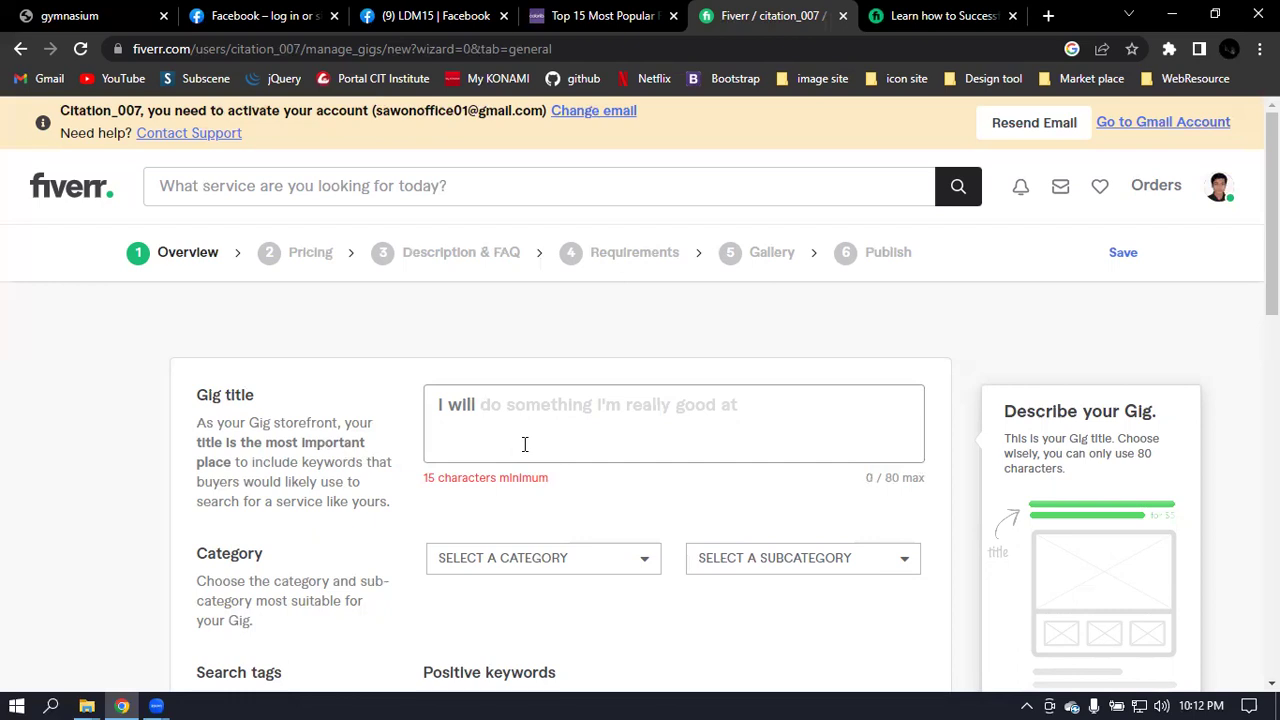
{"action": "type", "text": "do"}
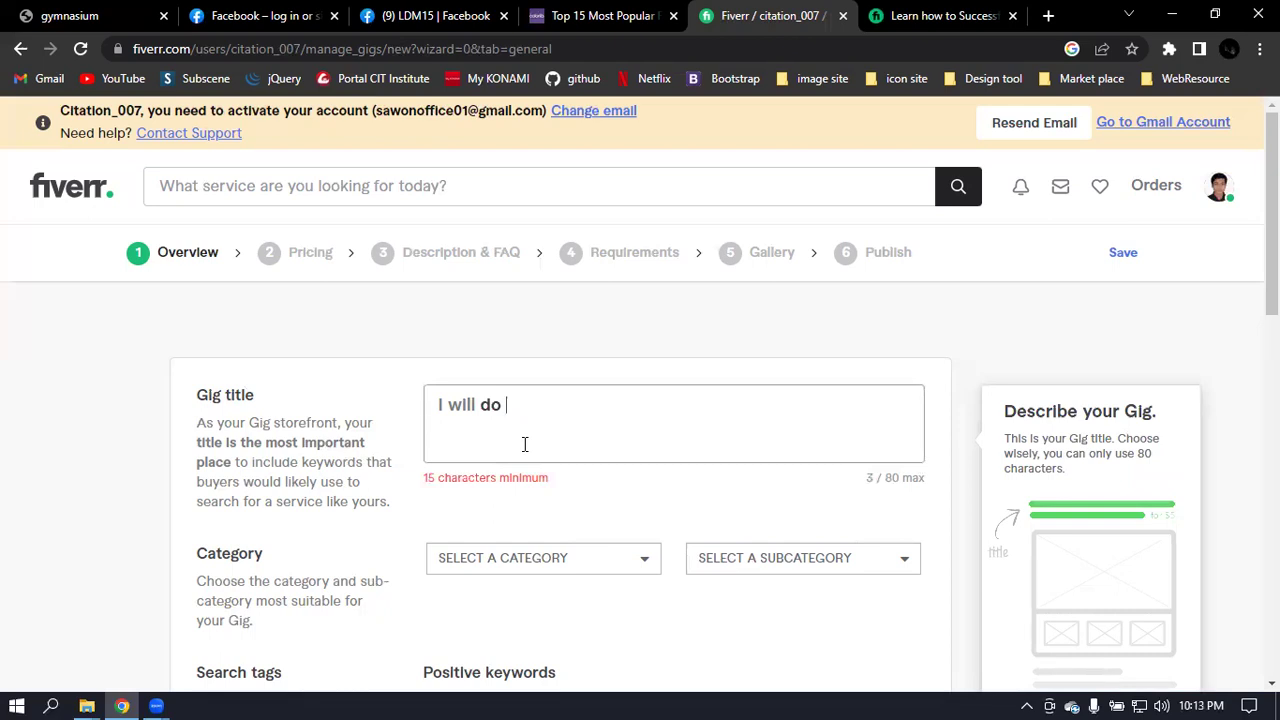
{"action": "key", "text": "BackSpace"}
{"action": "key", "text": "BackSpace"}
{"action": "key", "text": "BackSpace"}
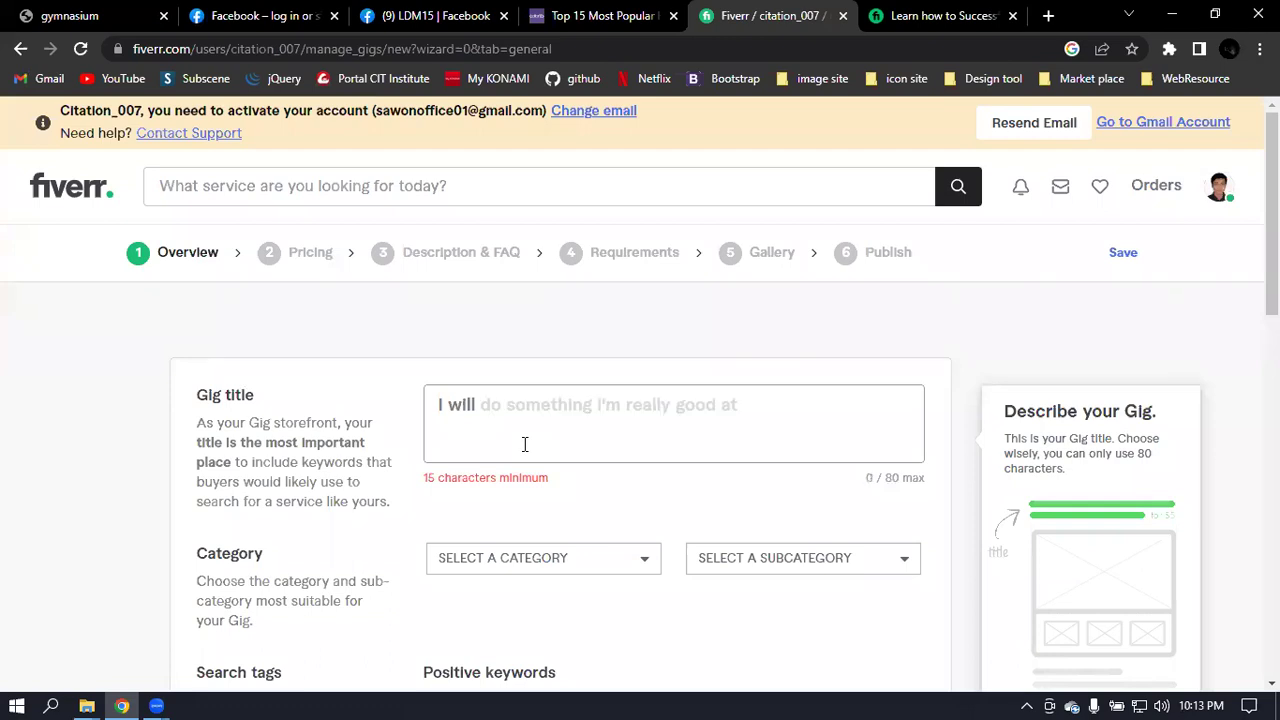
Begin the gig title after "I will" with "create Facebook profile", correcting the spelling and capitalization of Facebook
{"action": "type", "text": "creat"}
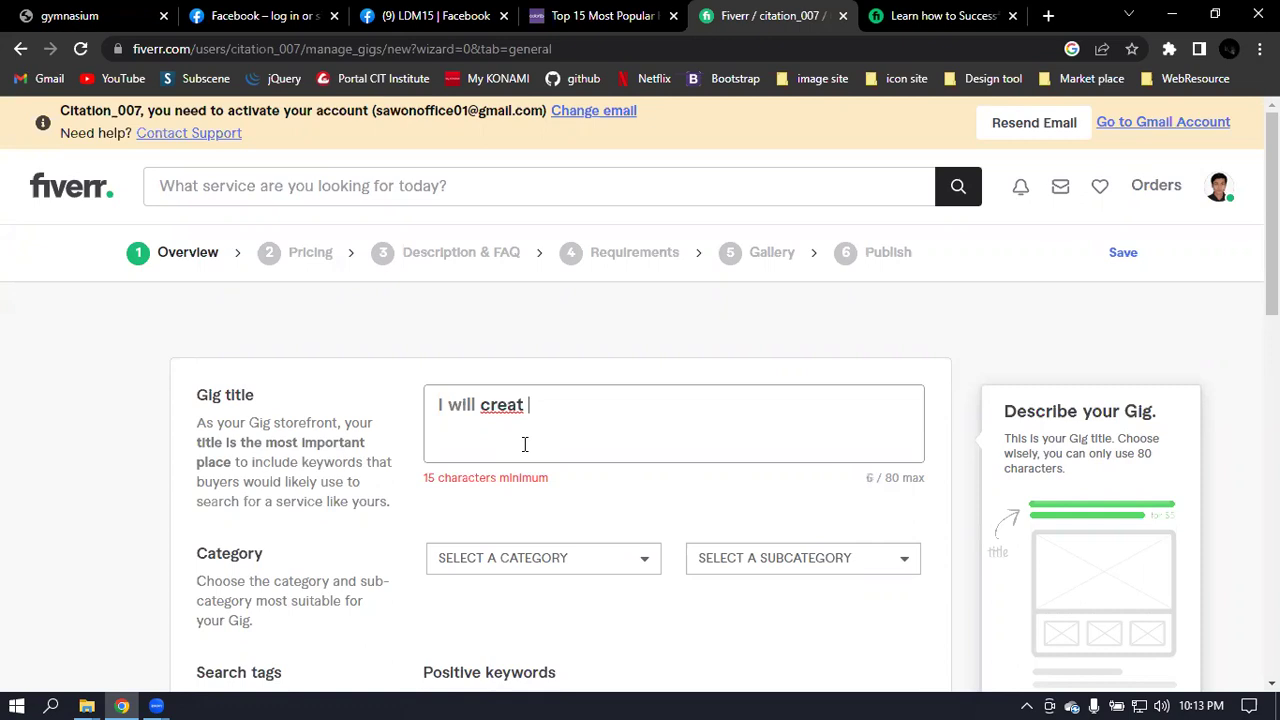
{"action": "key", "text": "BackSpace"}
{"action": "type", "text": "e"}
{"action": "type", "text": "favebool"}
{"action": "key", "text": "BackSpace"}
{"action": "type", "text": "k"}
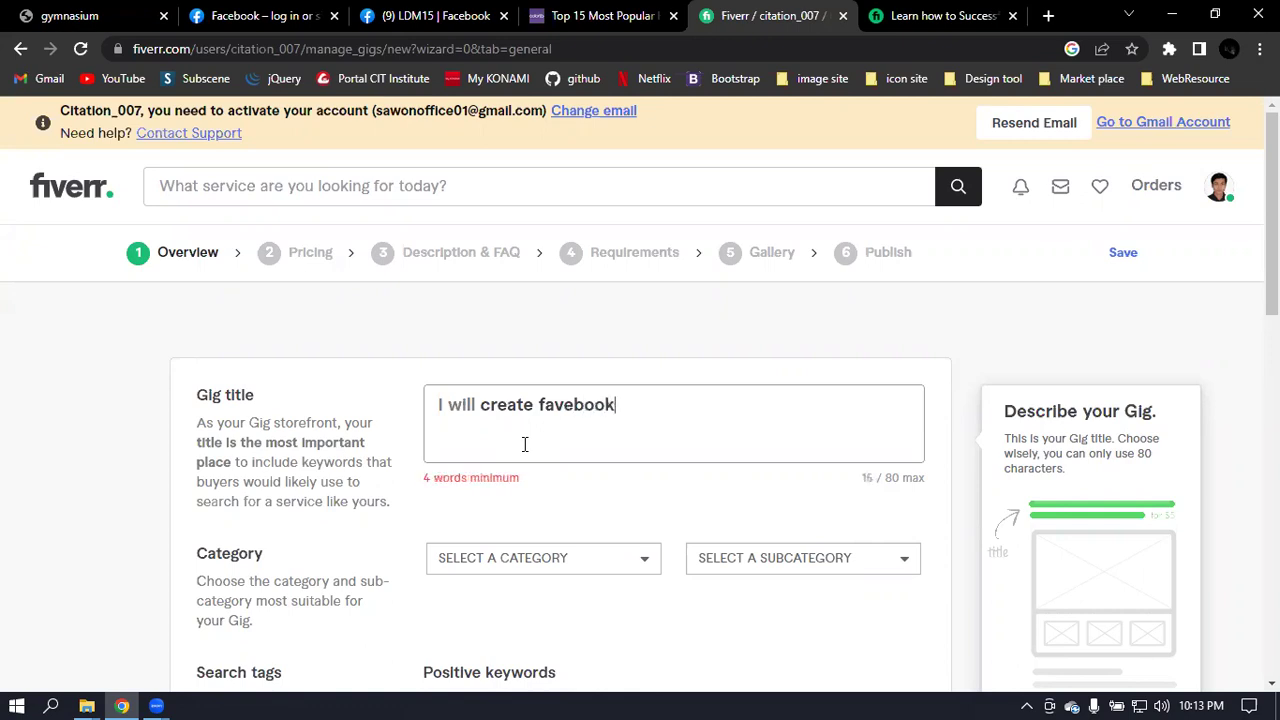
{"action": "type", "text": " profi"}
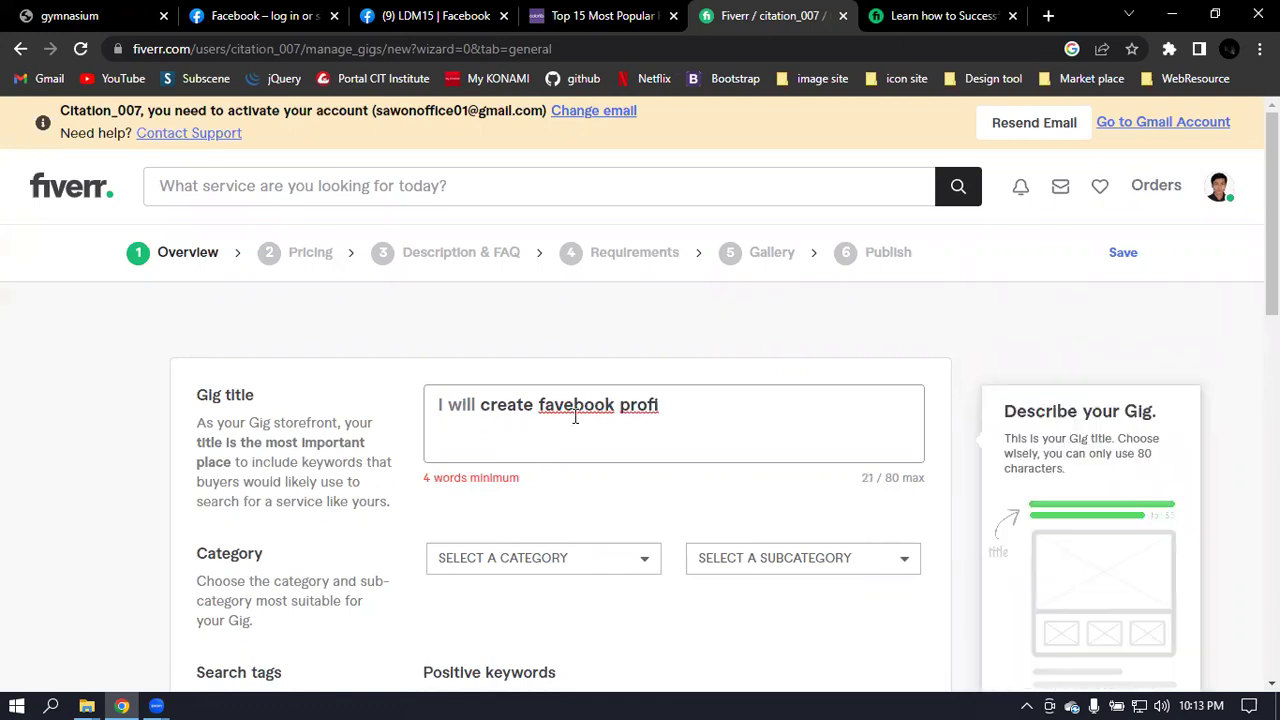
{"action": "left_click", "coordinate": [570, 415]}
{"action": "key", "text": "BackSpace"}
{"action": "type", "text": "c"}
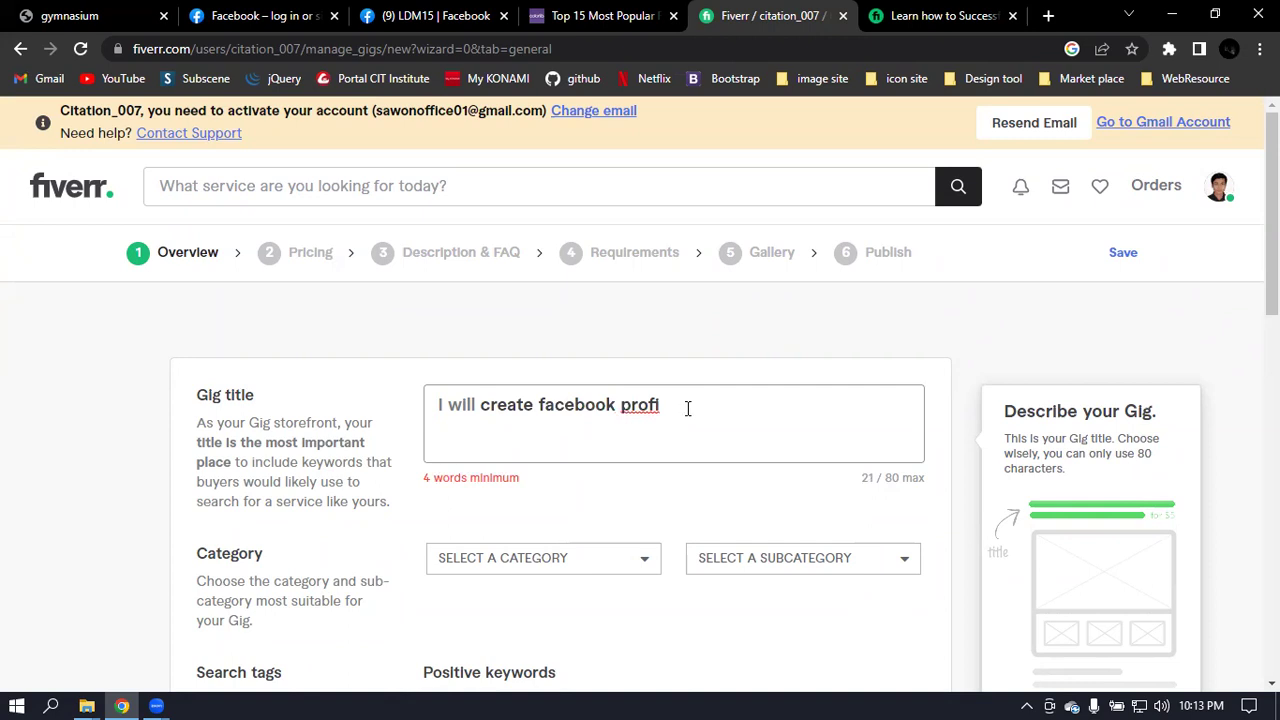
{"action": "left_click", "coordinate": [669, 404]}
{"action": "type", "text": "le"}
{"action": "right_click", "coordinate": [575, 404]}
{"action": "left_click", "coordinate": [637, 420]}
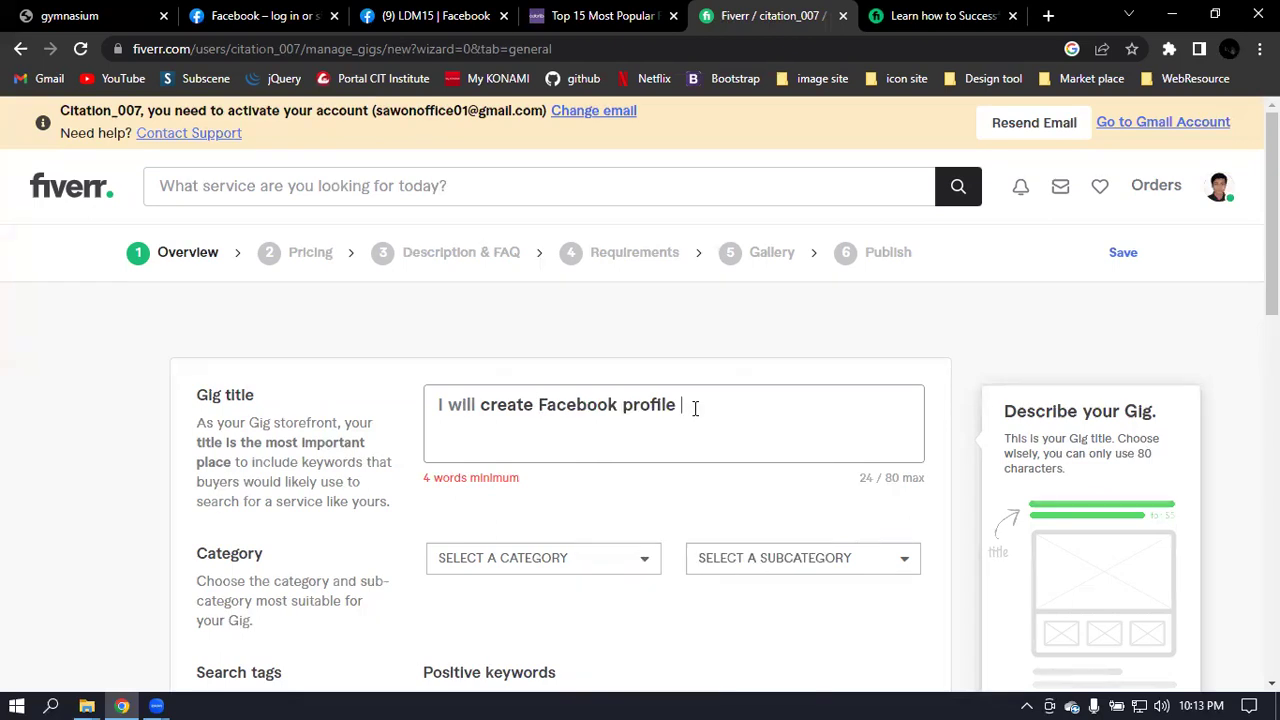
Complete the gig title by adding "and business for setup." after "create Facebook profile"
{"action": "type", "text": "and b"}
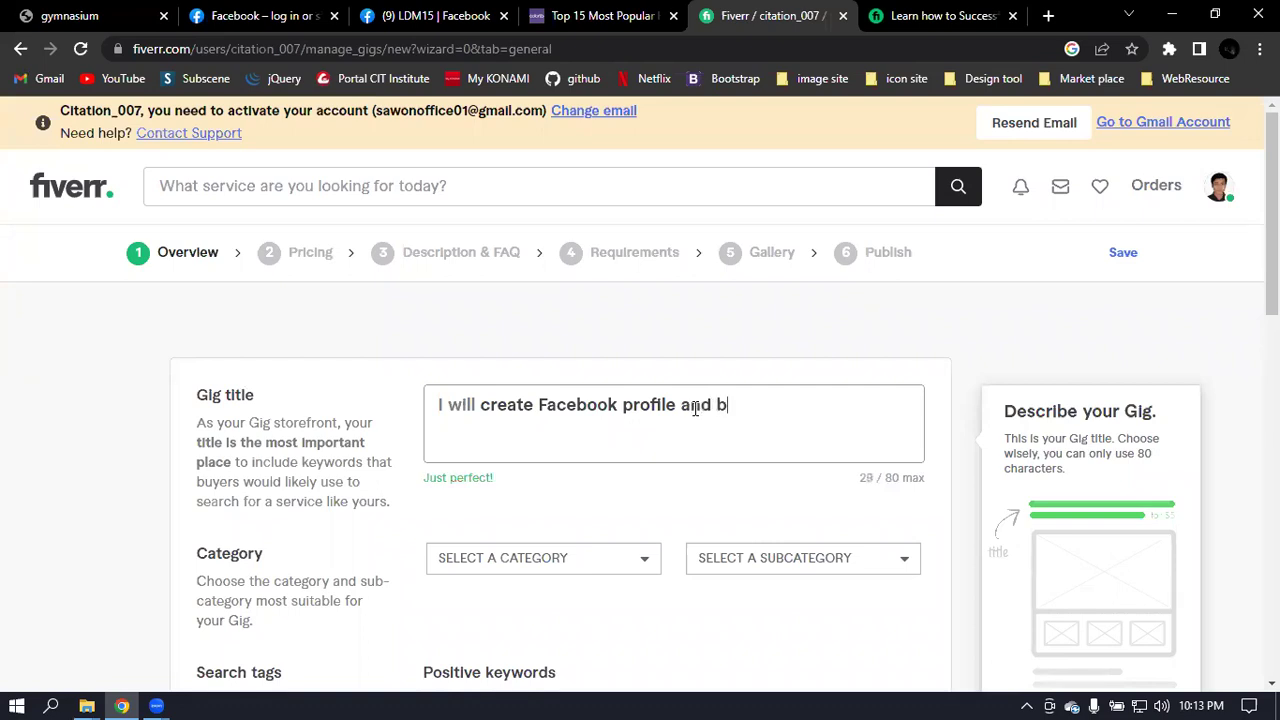
{"action": "type", "text": "usiness for "}
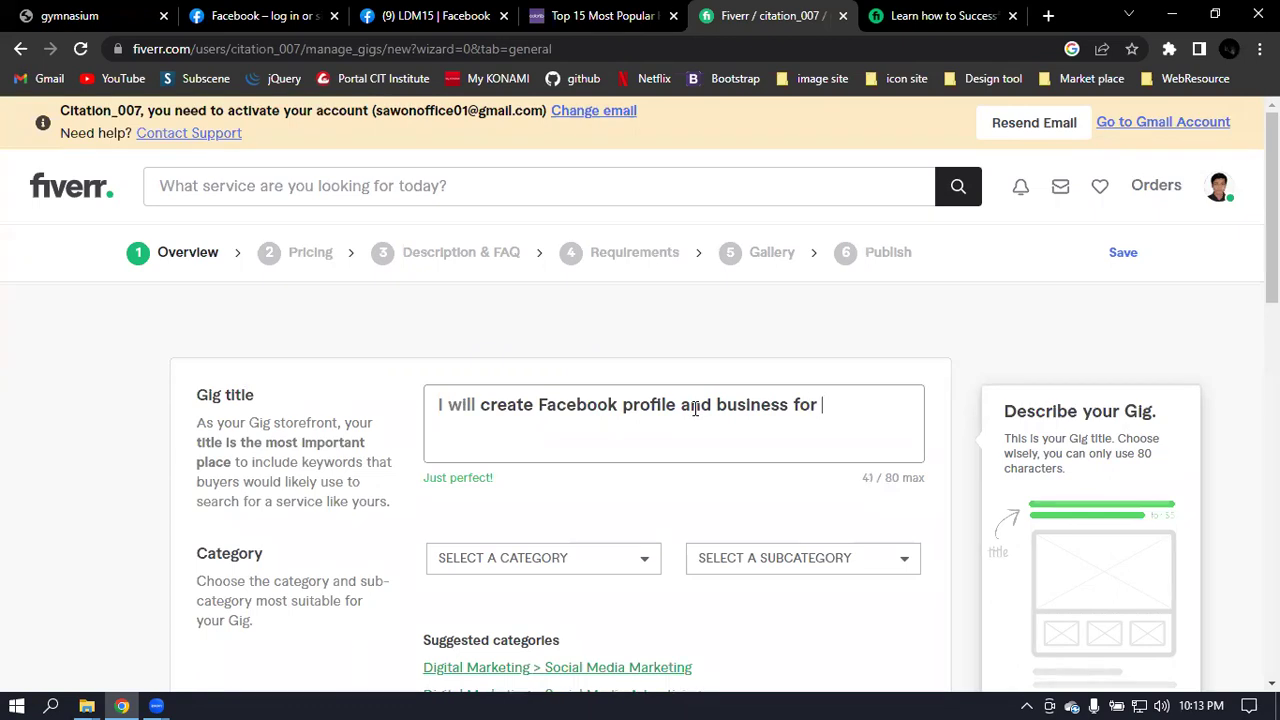
{"action": "type", "text": "setup."}
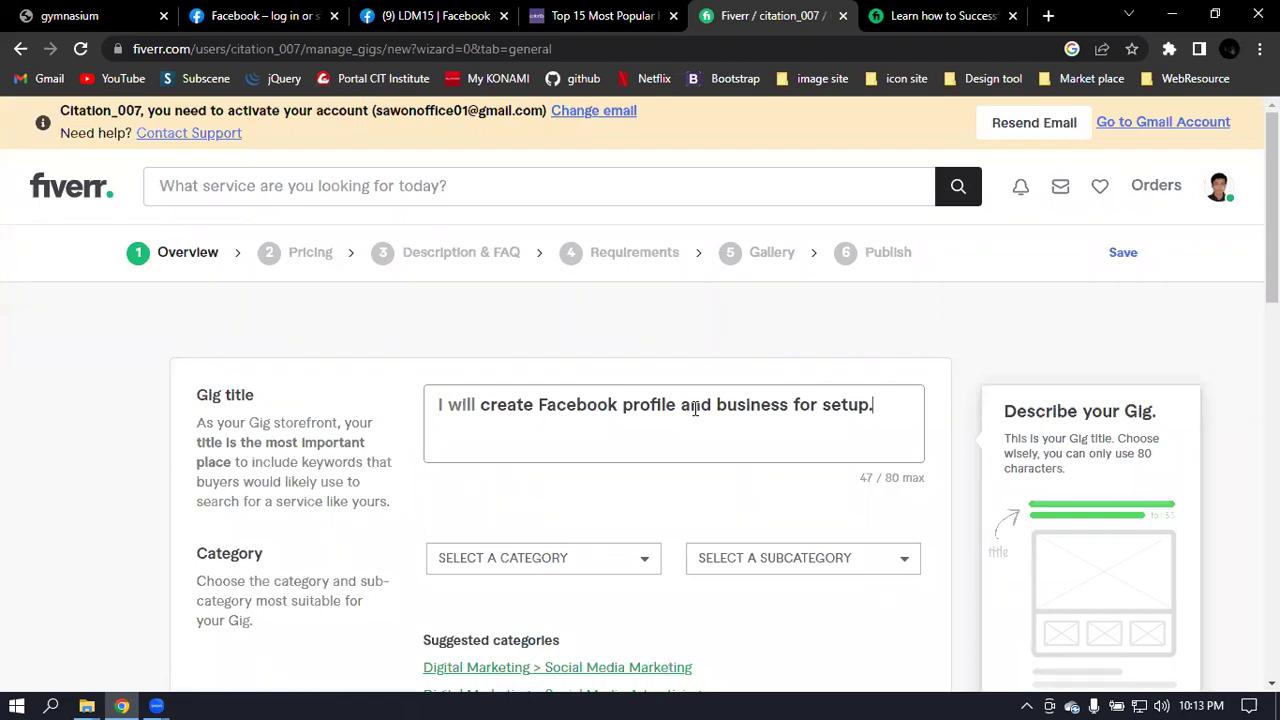
{"action": "scroll", "coordinate": [695, 410], "scroll_direction": "down", "scroll_amount": 1}
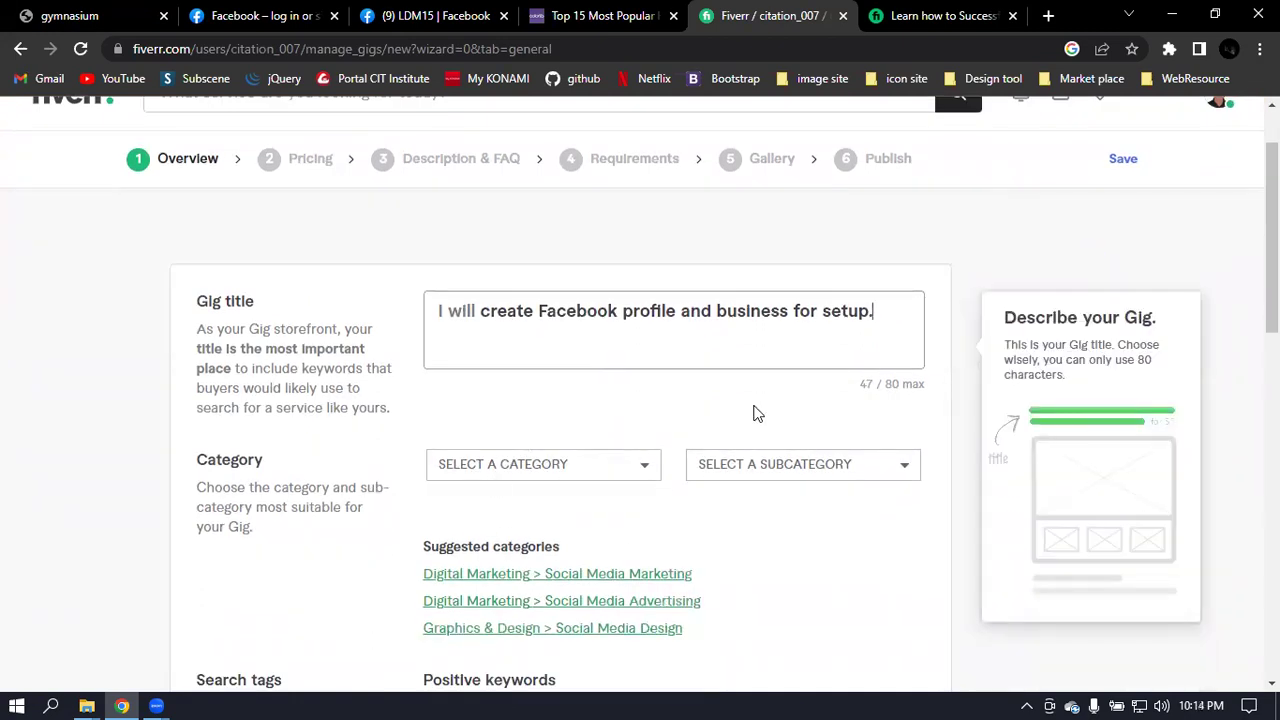
Set the gig category to Digital Marketing with the subcategory Social Media Marketing
{"action": "left_click", "coordinate": [551, 466]}
{"action": "scroll", "coordinate": [567, 472], "scroll_direction": "down", "scroll_amount": 1}
{"action": "scroll", "coordinate": [565, 490], "scroll_direction": "up", "scroll_amount": 1}
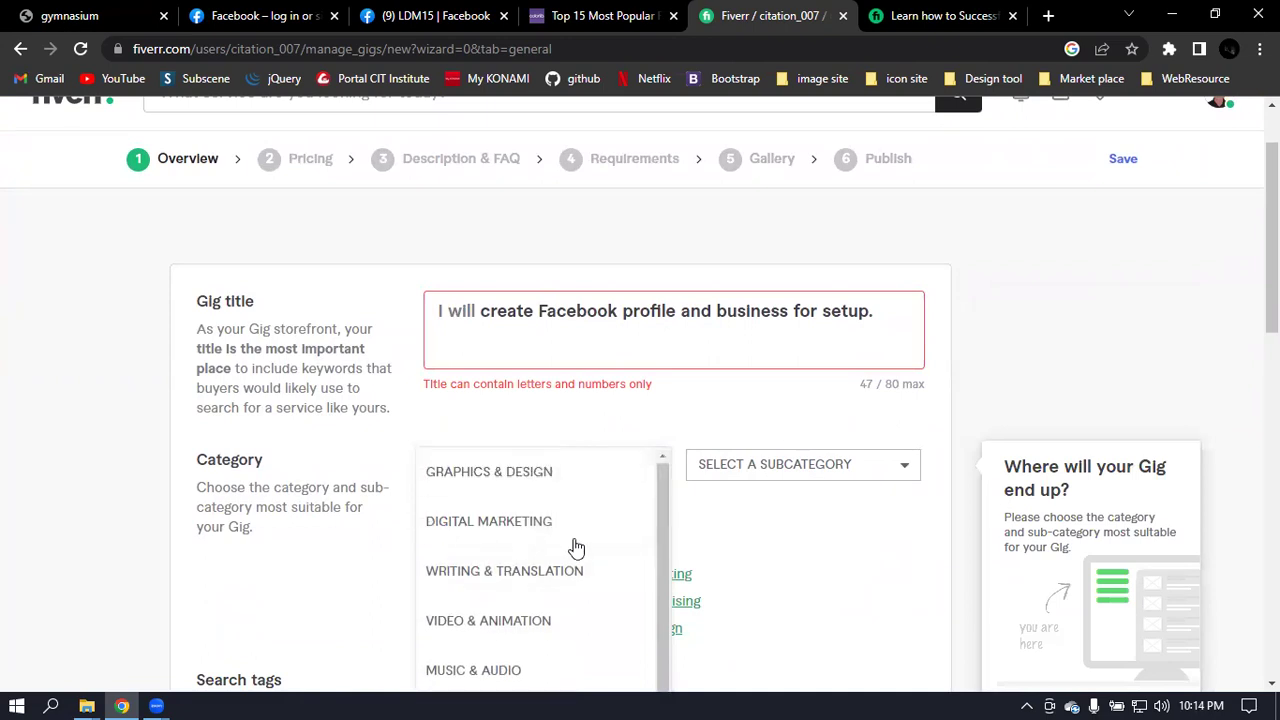
{"action": "left_click", "coordinate": [505, 528]}
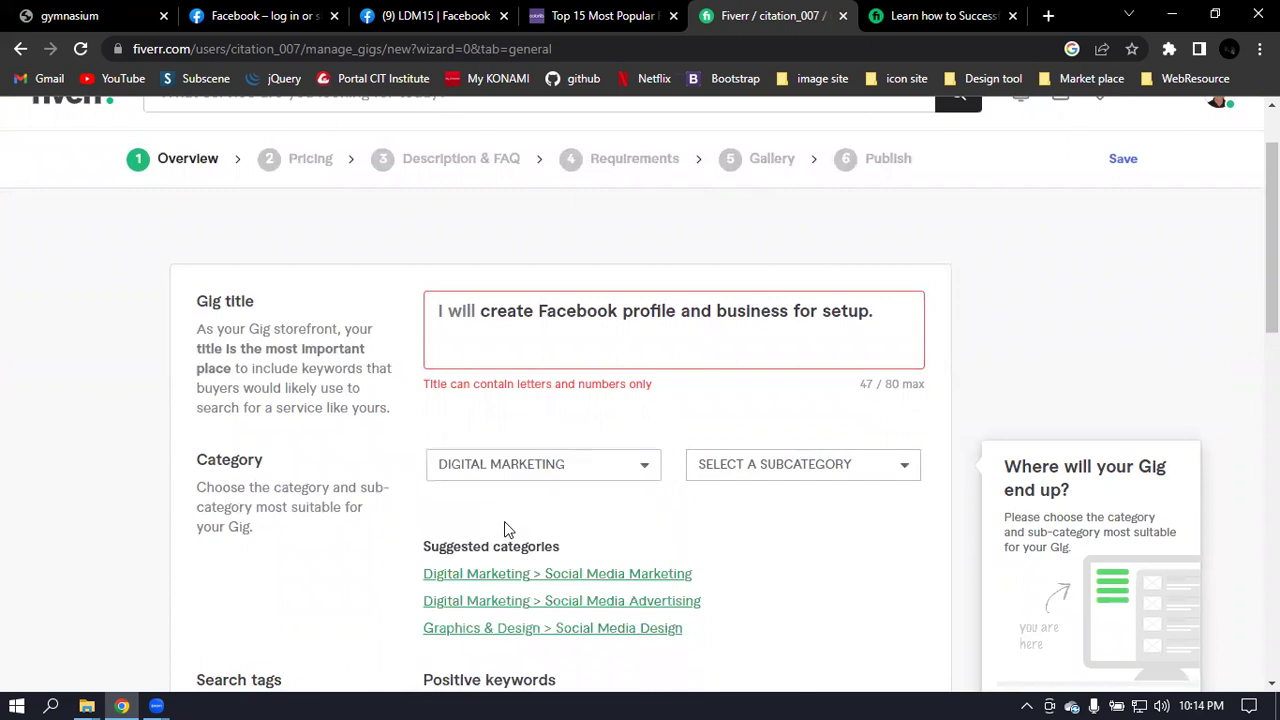
{"action": "scroll", "coordinate": [860, 497], "scroll_direction": "down", "scroll_amount": 1}
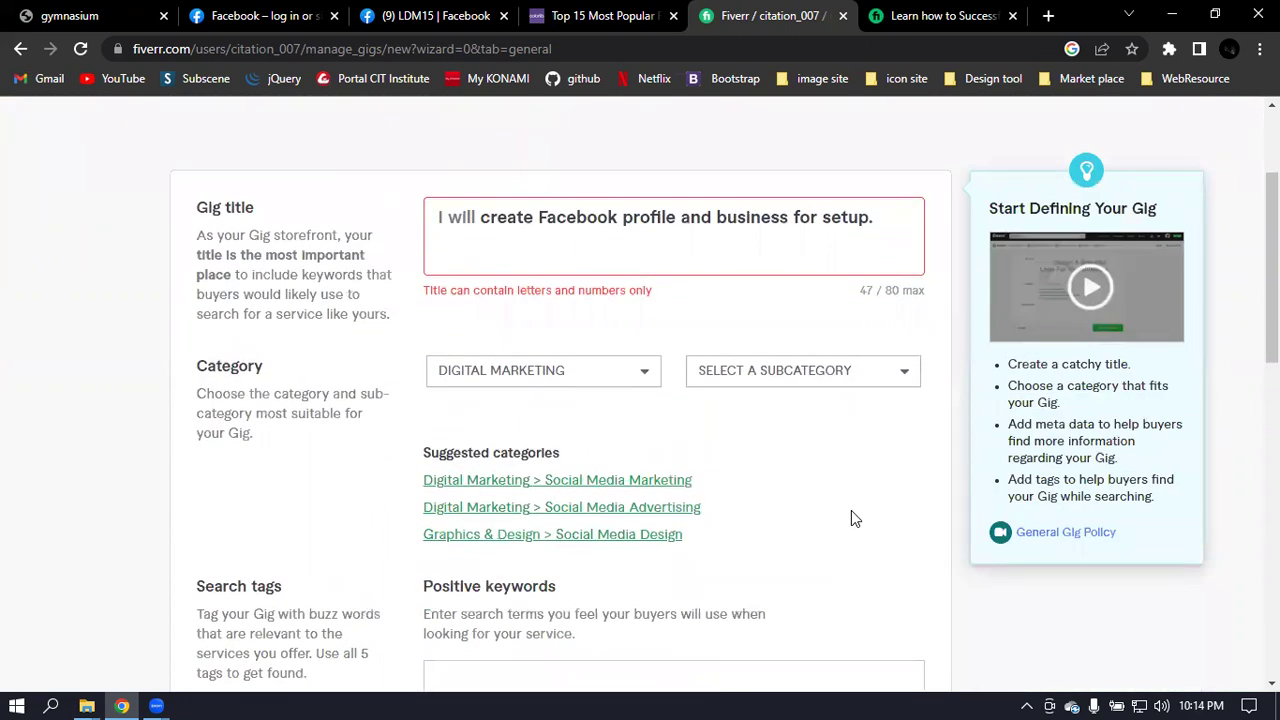
{"action": "left_click", "coordinate": [494, 380]}
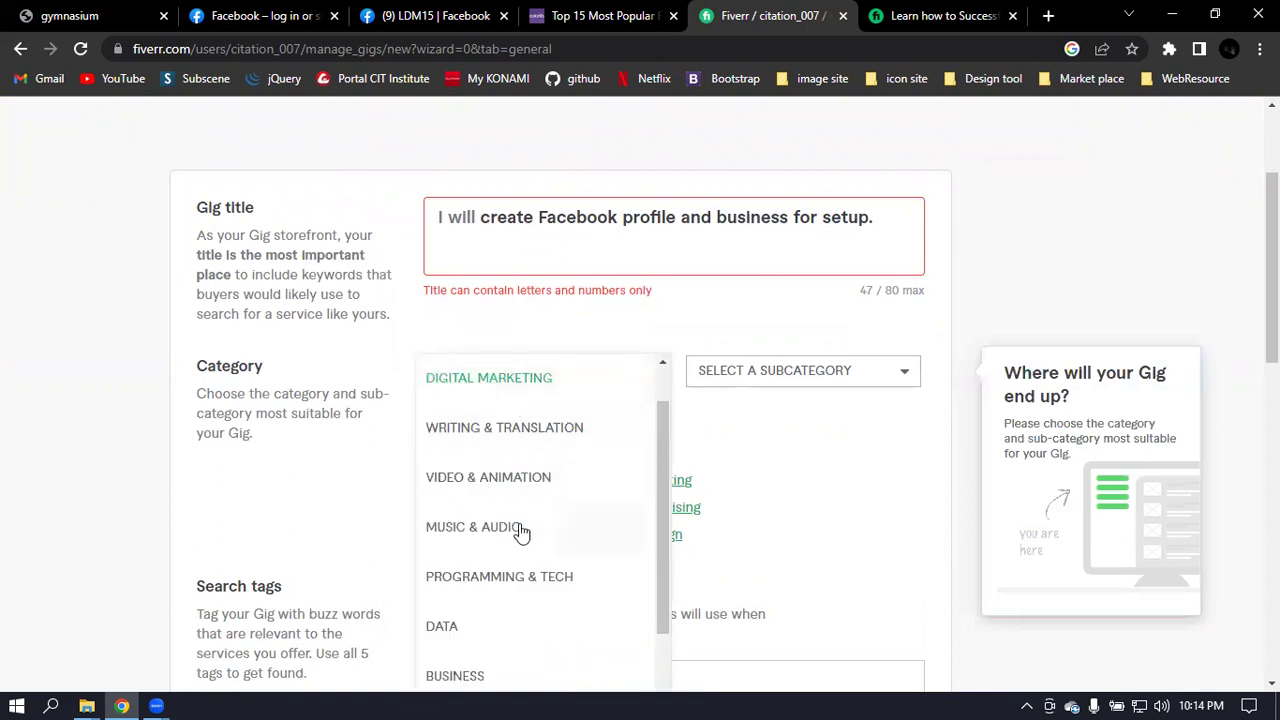
{"action": "left_click", "coordinate": [481, 389]}
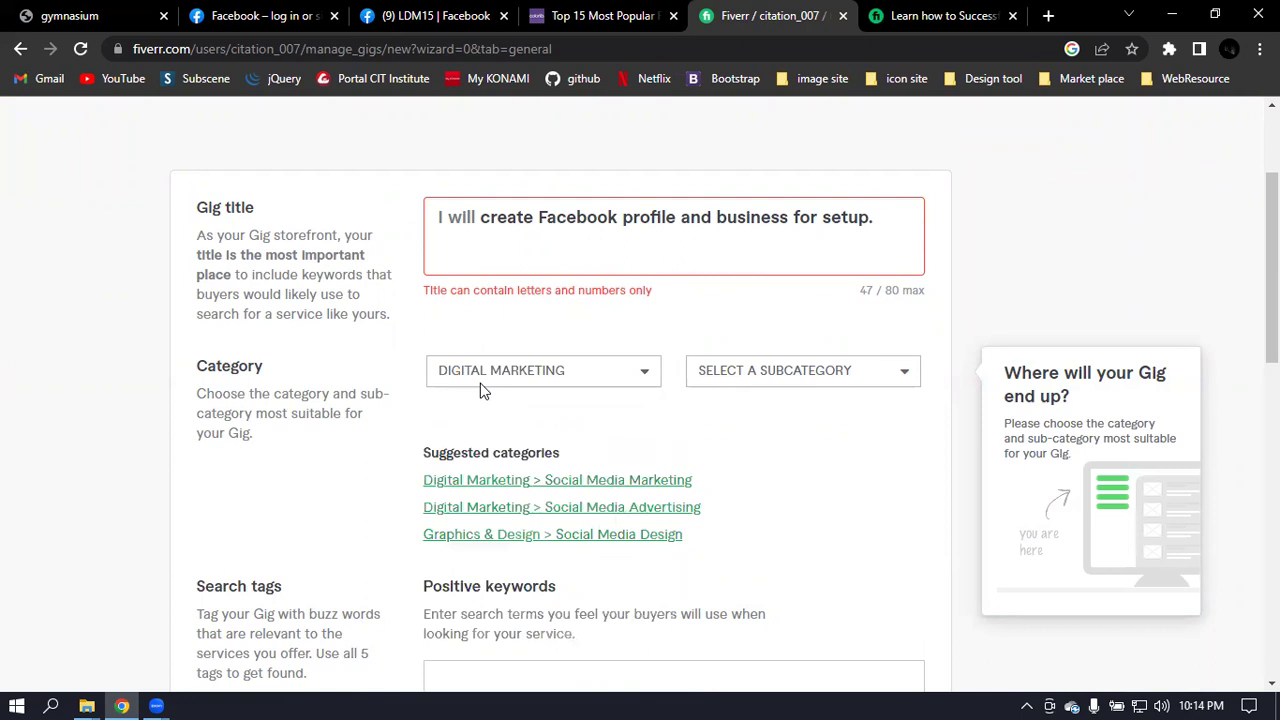
{"action": "left_click", "coordinate": [845, 374]}
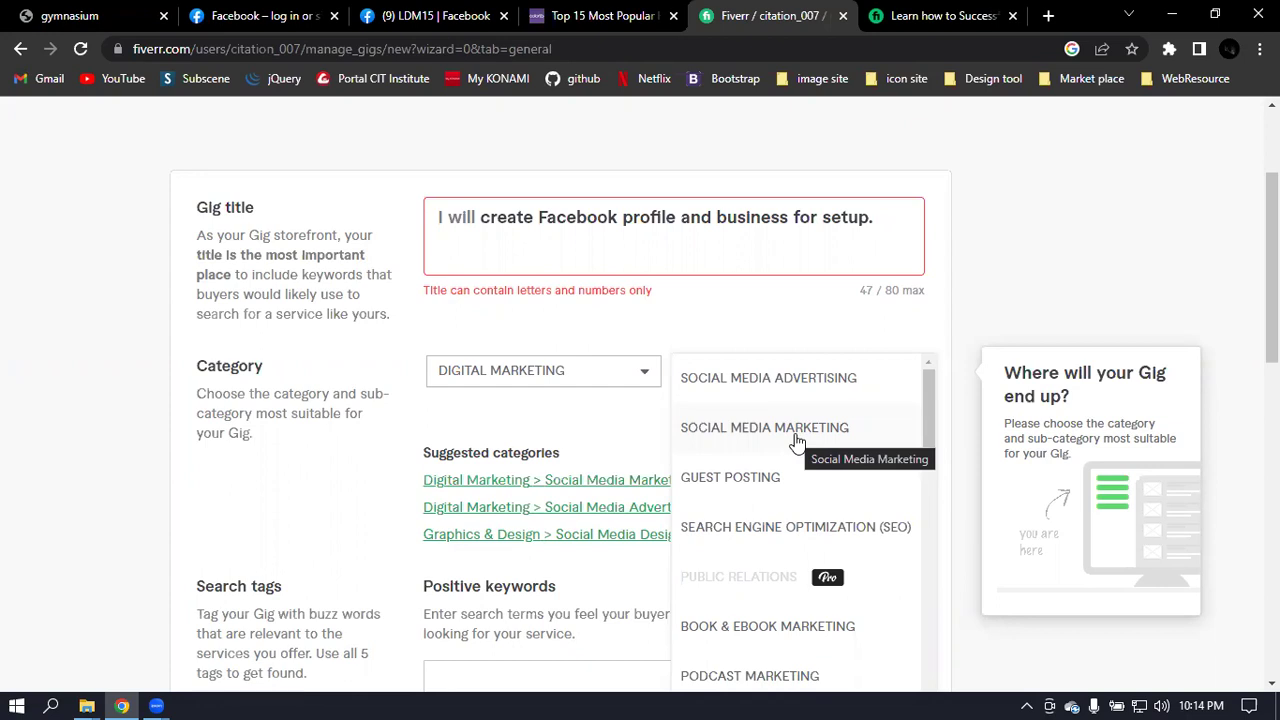
{"action": "left_click", "coordinate": [797, 428]}
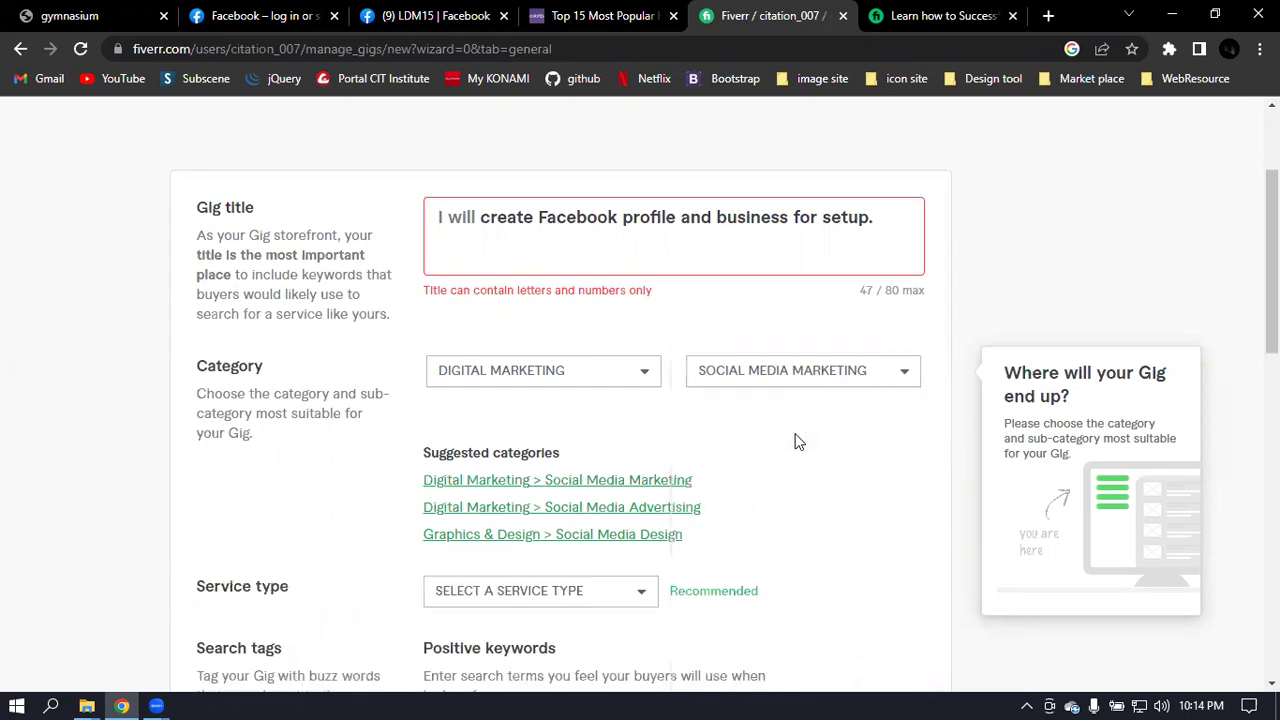
Remove the full stop from the end of the gig title
{"action": "scroll", "coordinate": [810, 445], "scroll_direction": "down", "scroll_amount": 2}
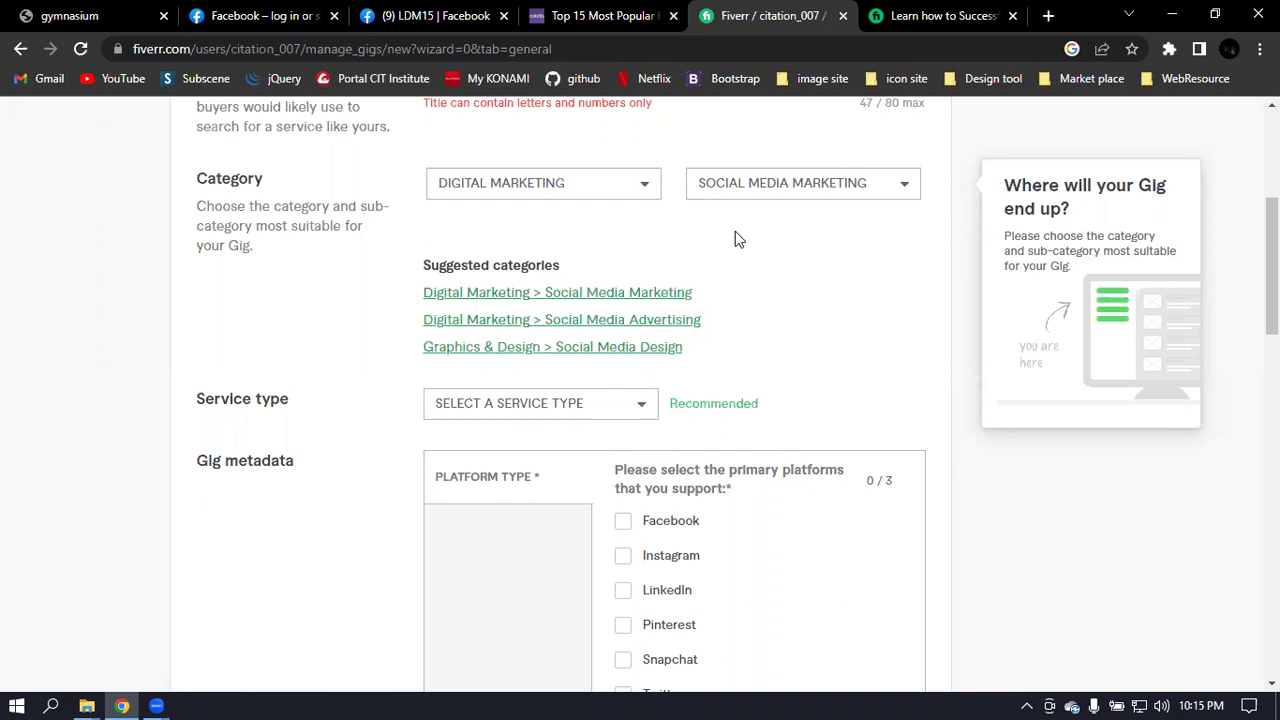
{"action": "scroll", "coordinate": [737, 237], "scroll_direction": "up", "scroll_amount": 4}
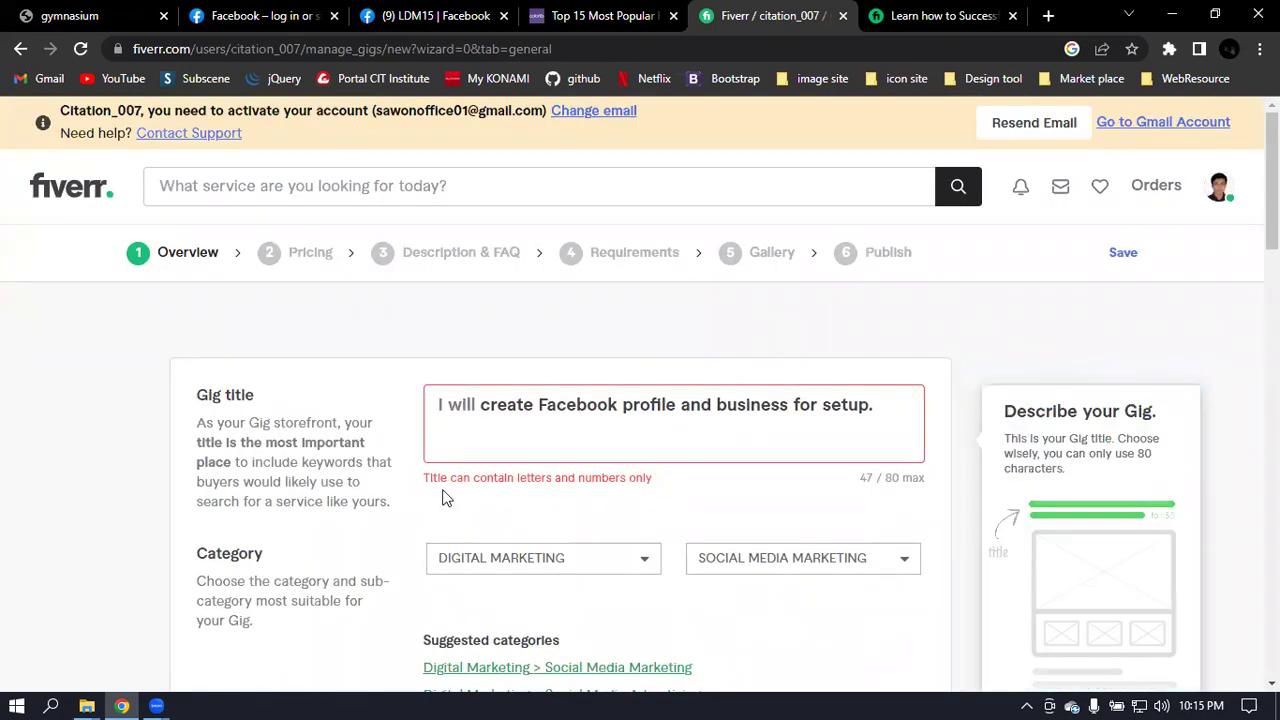
{"action": "left_click", "coordinate": [877, 404]}
{"action": "key", "text": "BackSpace"}
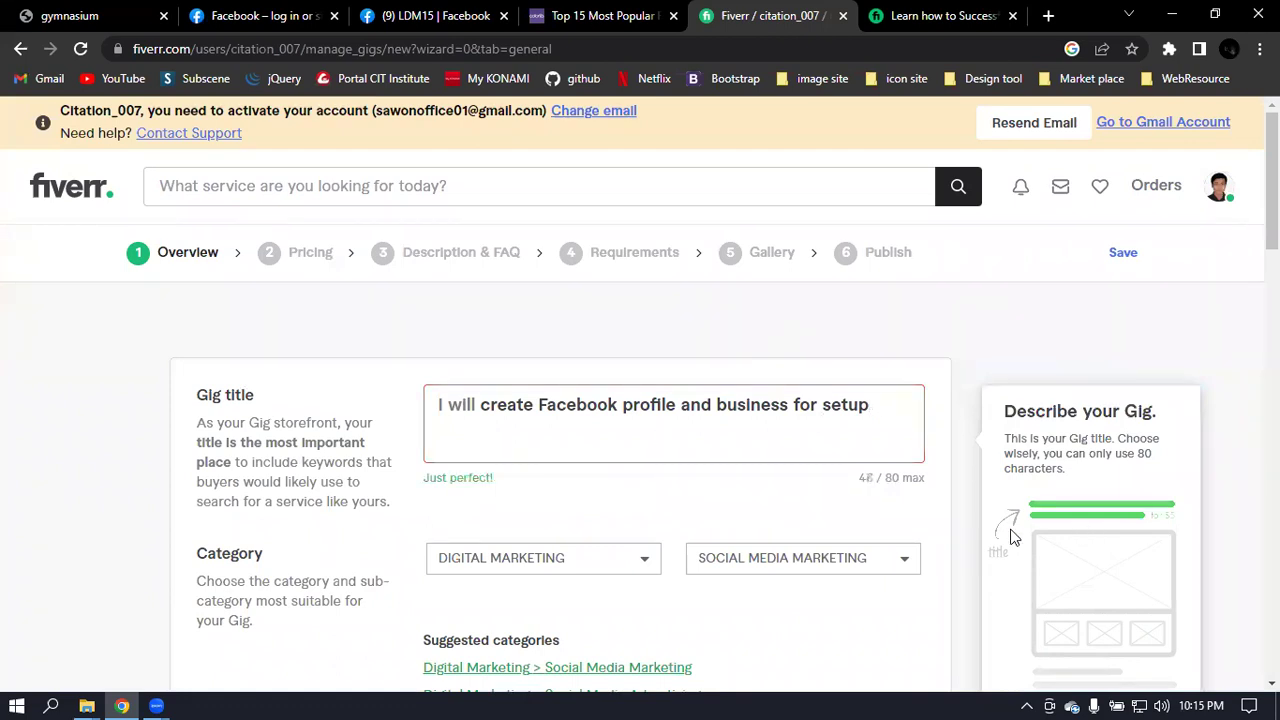
Set the gig's service type to Social Media Management
{"action": "scroll", "coordinate": [731, 427], "scroll_direction": "down", "scroll_amount": 1}
{"action": "scroll", "coordinate": [731, 428], "scroll_direction": "down", "scroll_amount": 5}
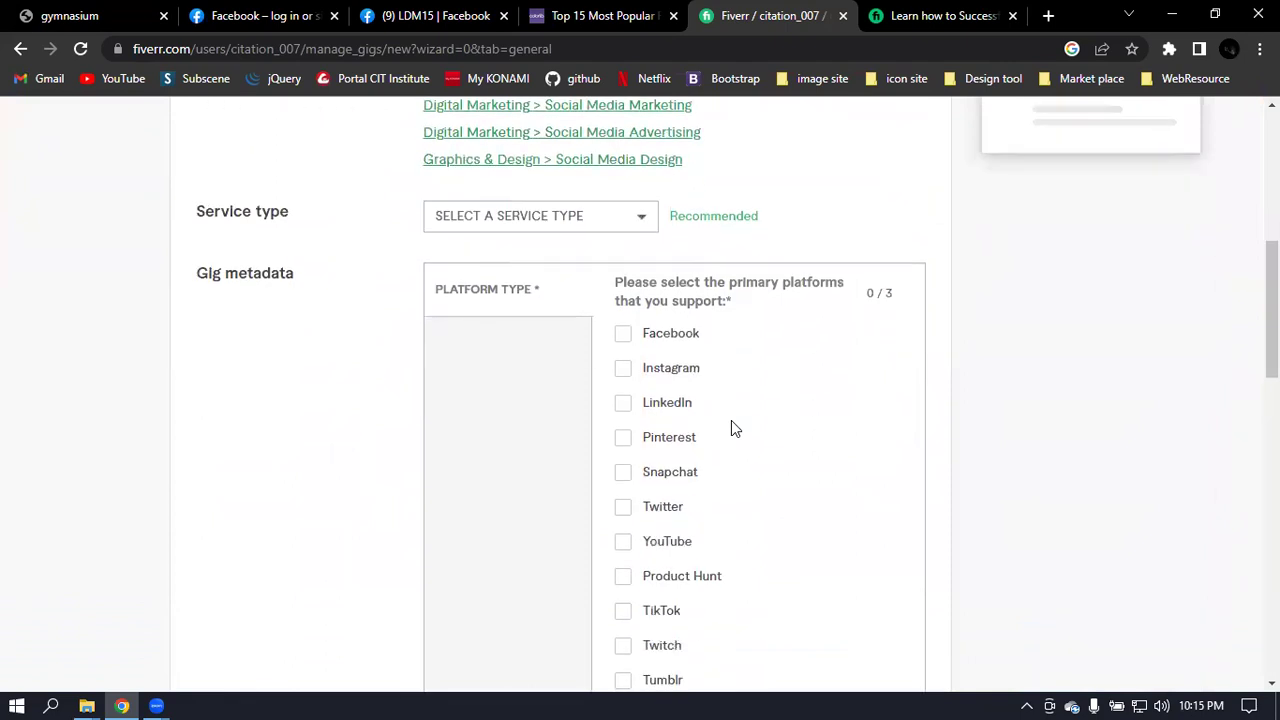
{"action": "scroll", "coordinate": [802, 384], "scroll_direction": "up", "scroll_amount": 2}
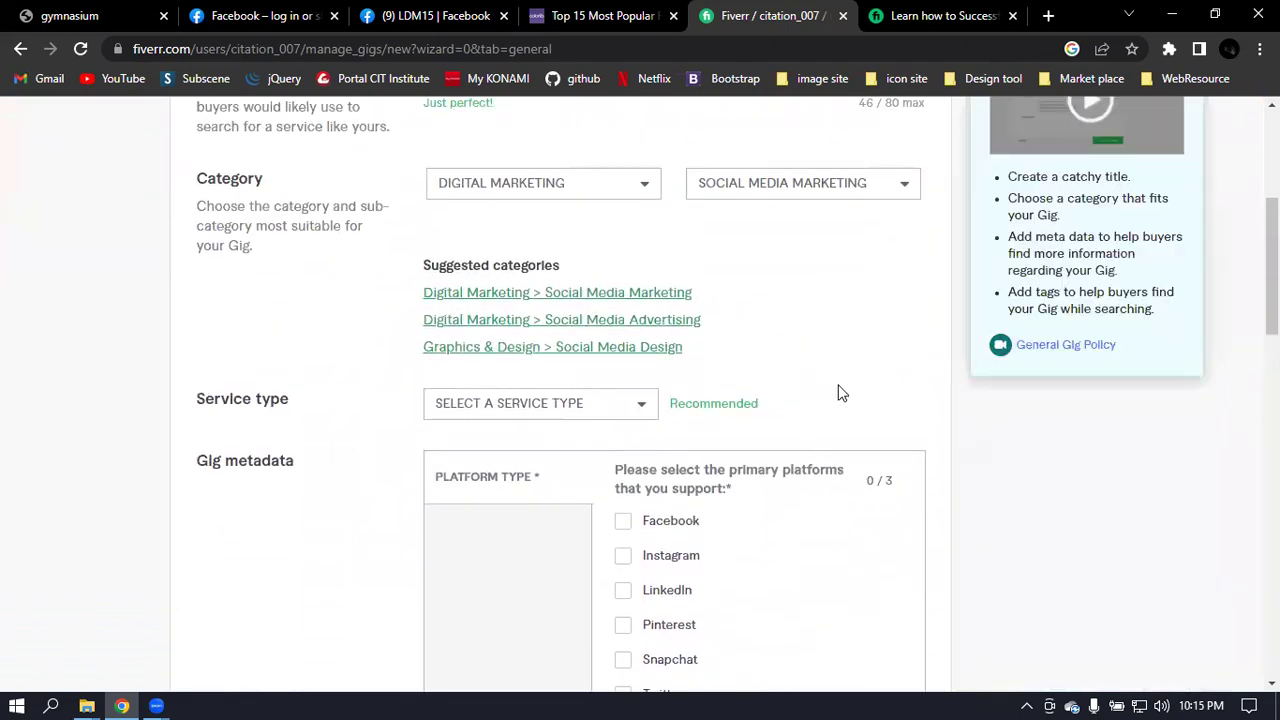
{"action": "scroll", "coordinate": [849, 391], "scroll_direction": "up", "scroll_amount": 1}
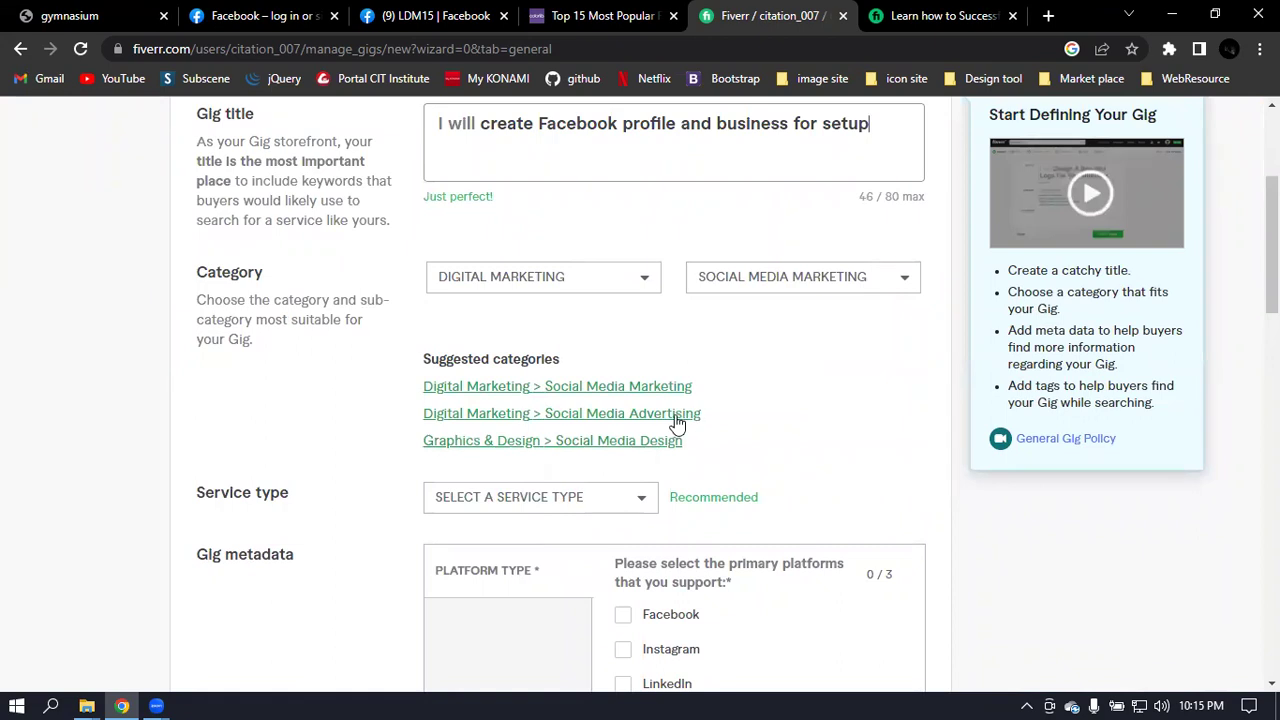
{"action": "scroll", "coordinate": [596, 585], "scroll_direction": "down", "scroll_amount": 1}
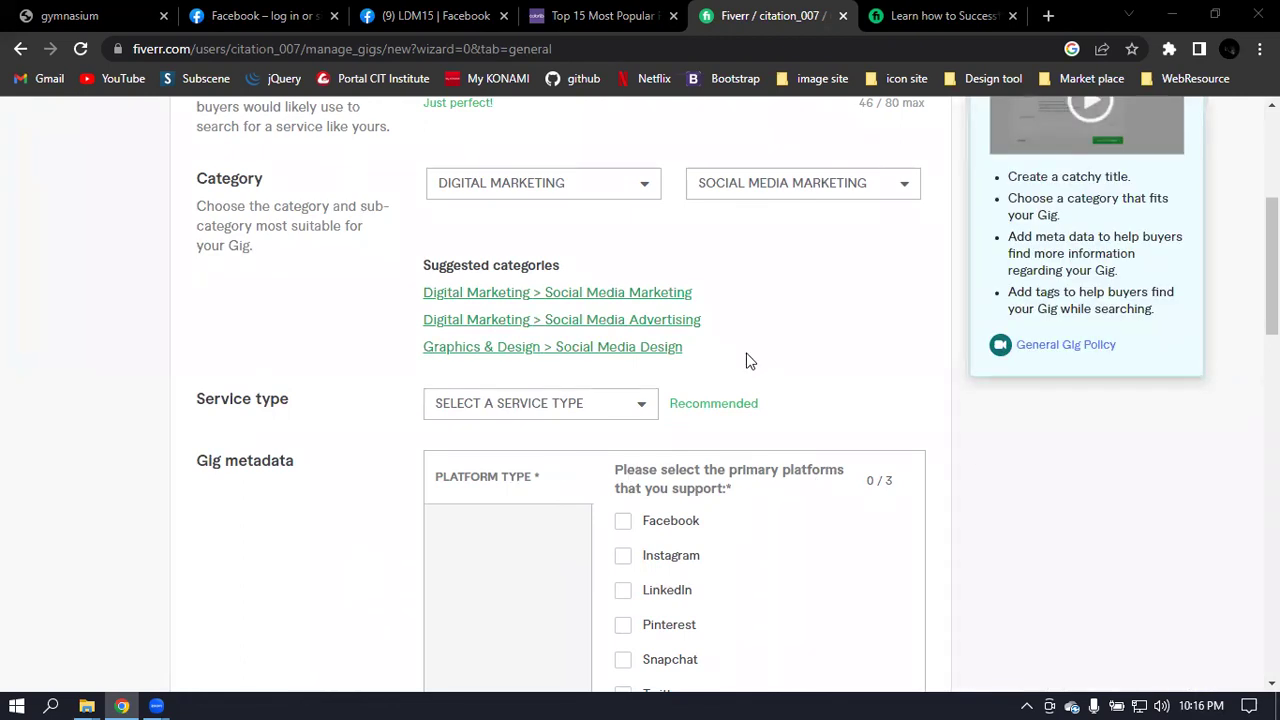
{"action": "left_click", "coordinate": [553, 403]}
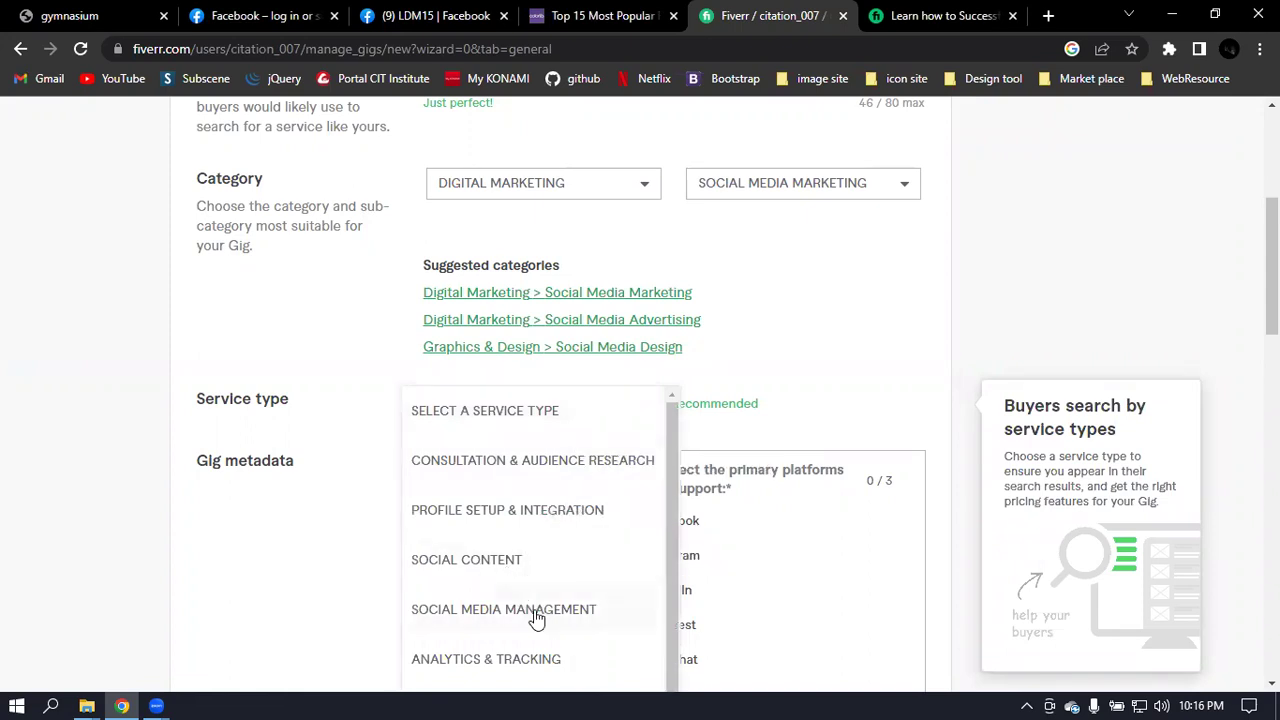
{"action": "scroll", "coordinate": [540, 615], "scroll_direction": "down", "scroll_amount": 1}
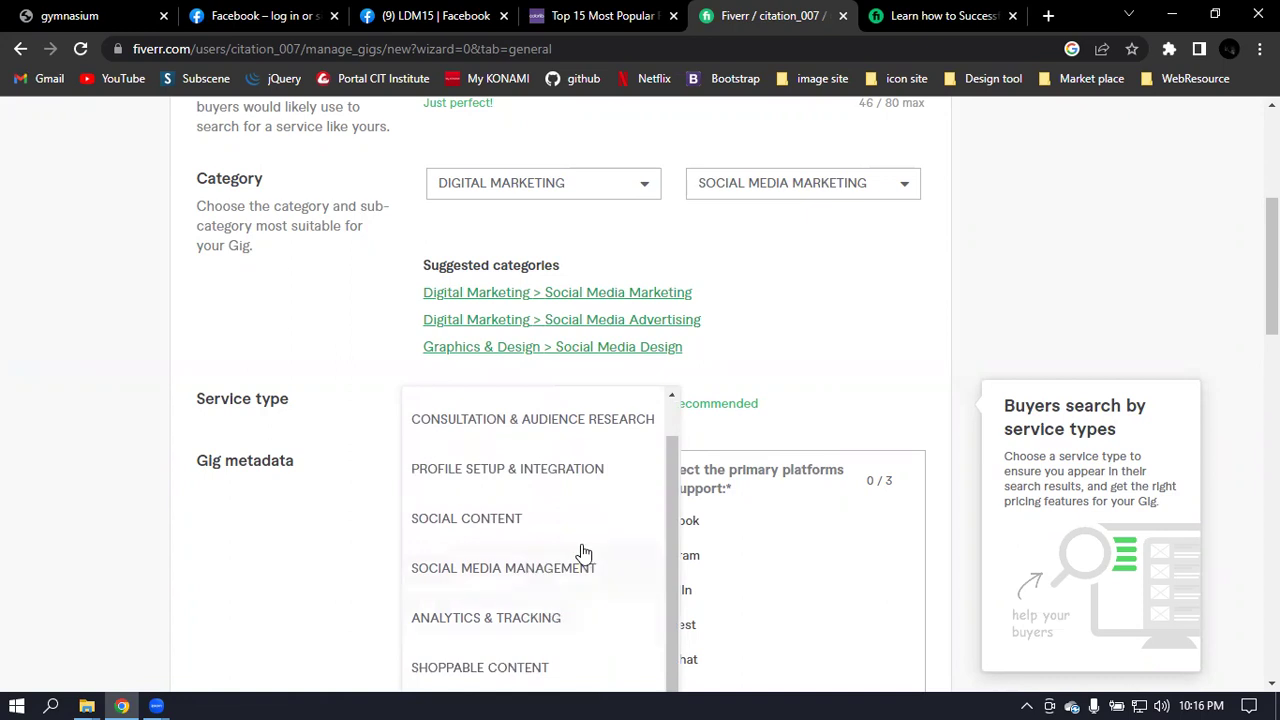
{"action": "scroll", "coordinate": [583, 551], "scroll_direction": "down", "scroll_amount": 1}
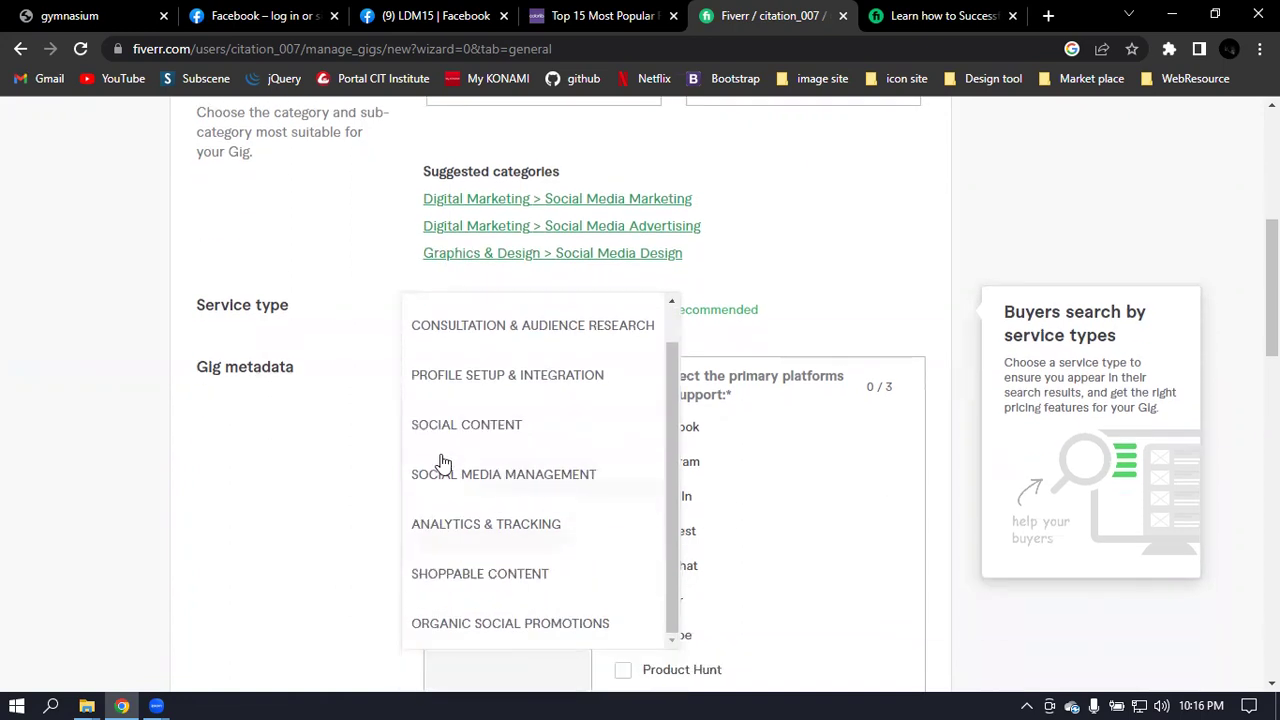
{"action": "left_click", "coordinate": [516, 478]}
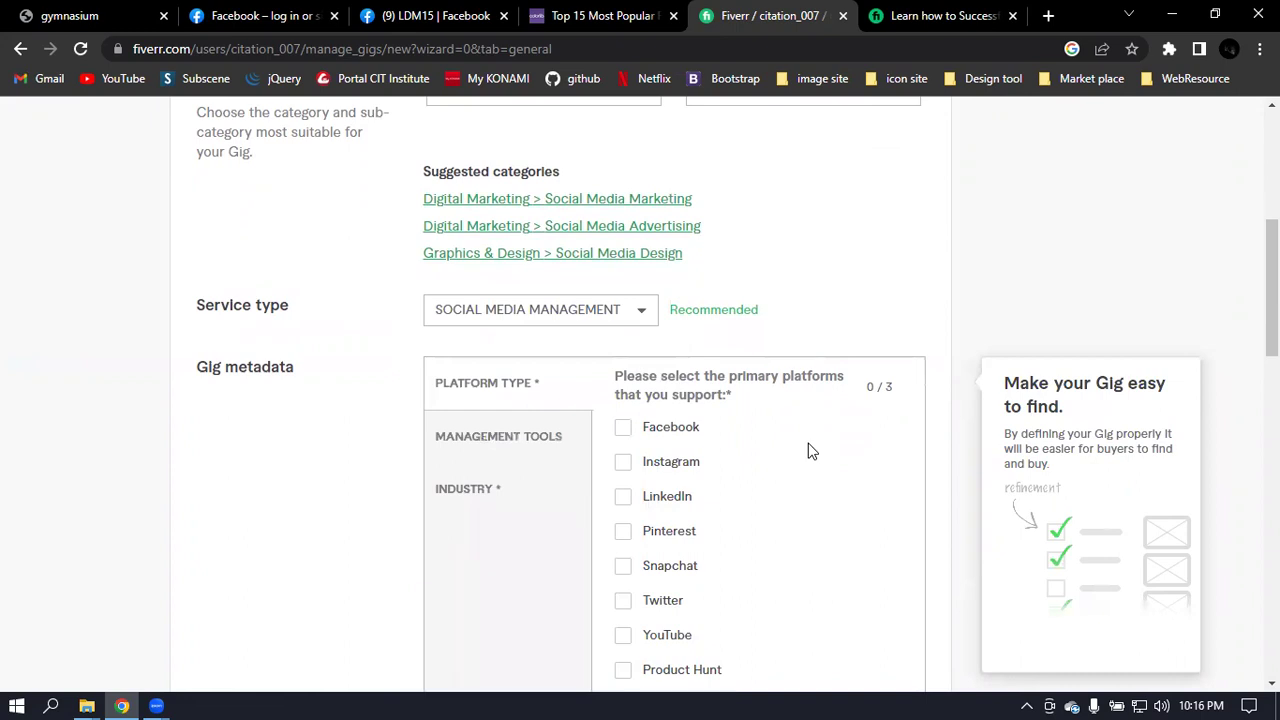
Select Facebook, Instagram and YouTube as the supported primary platforms in the gig metadata
{"action": "scroll", "coordinate": [832, 457], "scroll_direction": "down", "scroll_amount": 2}
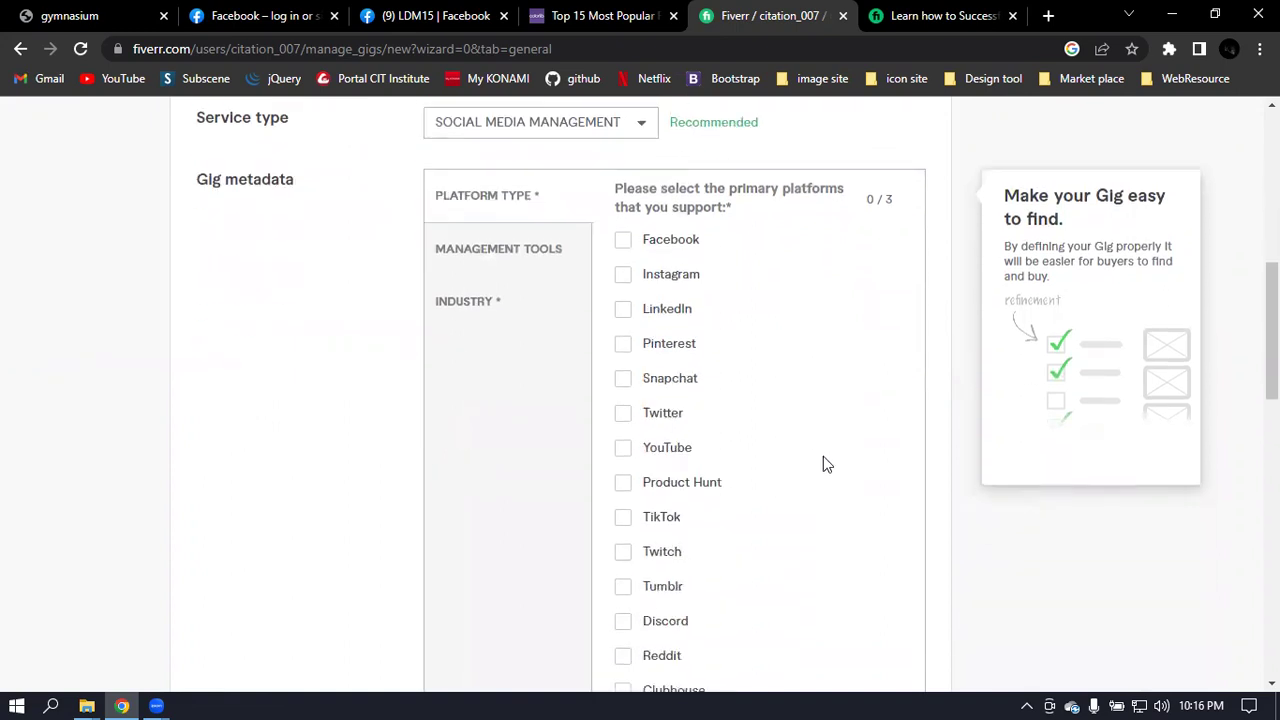
{"action": "scroll", "coordinate": [823, 464], "scroll_direction": "down", "scroll_amount": 3}
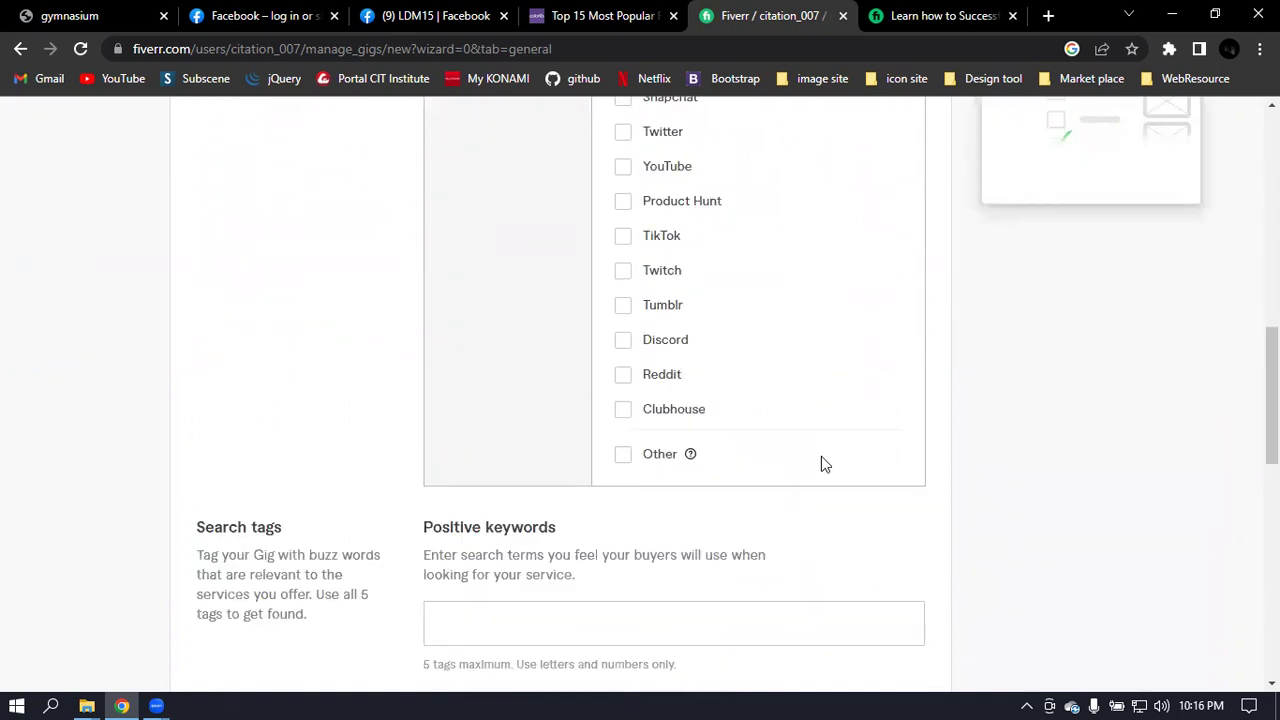
{"action": "scroll", "coordinate": [823, 464], "scroll_direction": "up", "scroll_amount": 5}
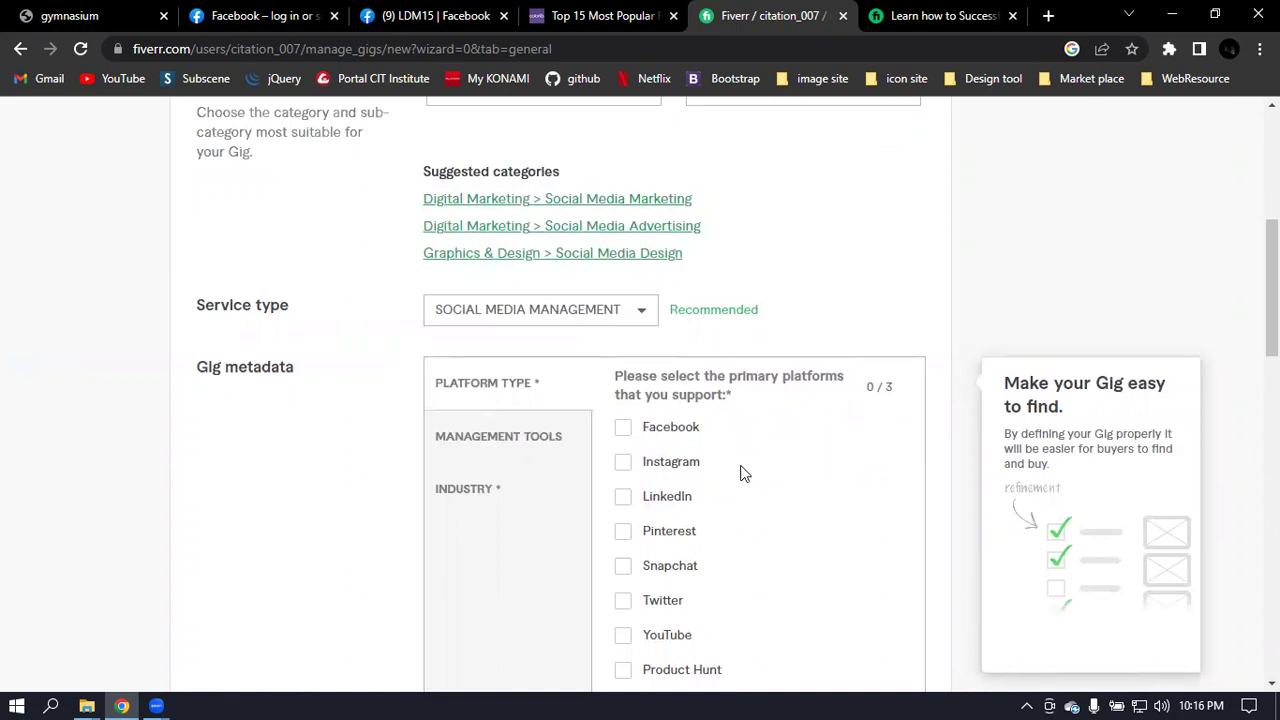
{"action": "scroll", "coordinate": [754, 408], "scroll_direction": "down", "scroll_amount": 1}
{"action": "scroll", "coordinate": [754, 408], "scroll_direction": "down", "scroll_amount": 1}
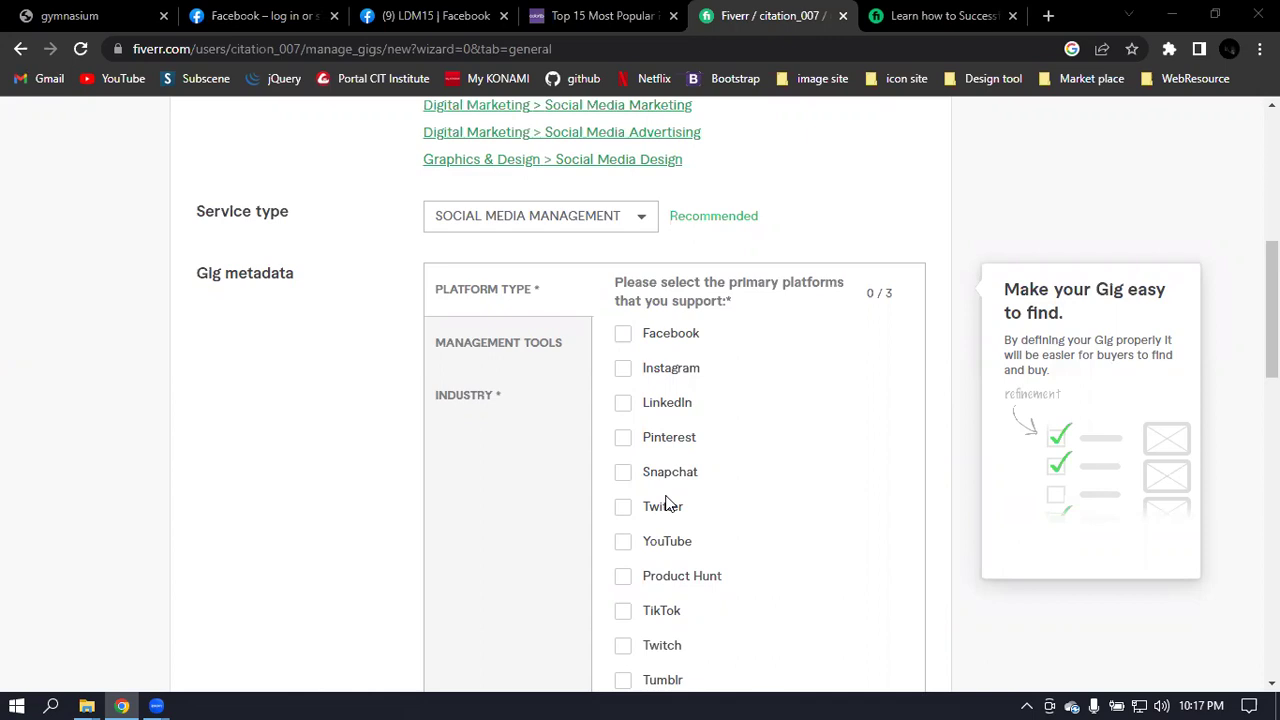
{"action": "left_click", "coordinate": [623, 338]}
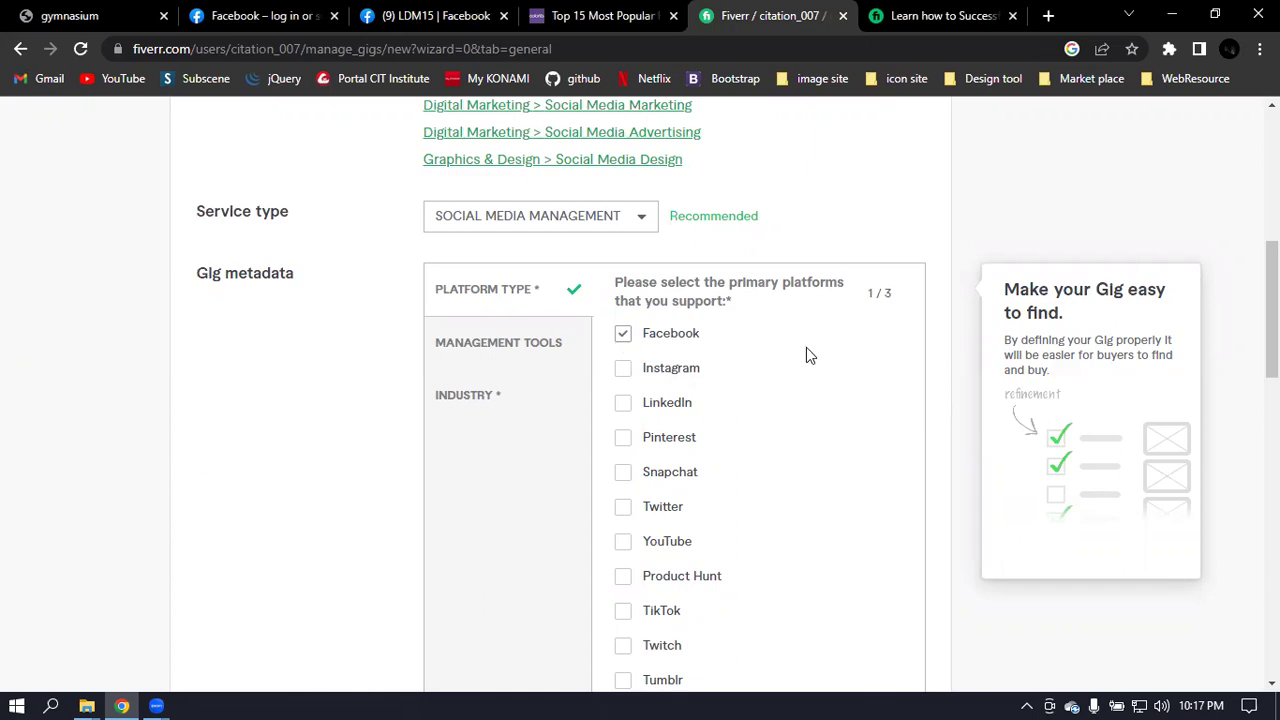
{"action": "left_click", "coordinate": [623, 370]}
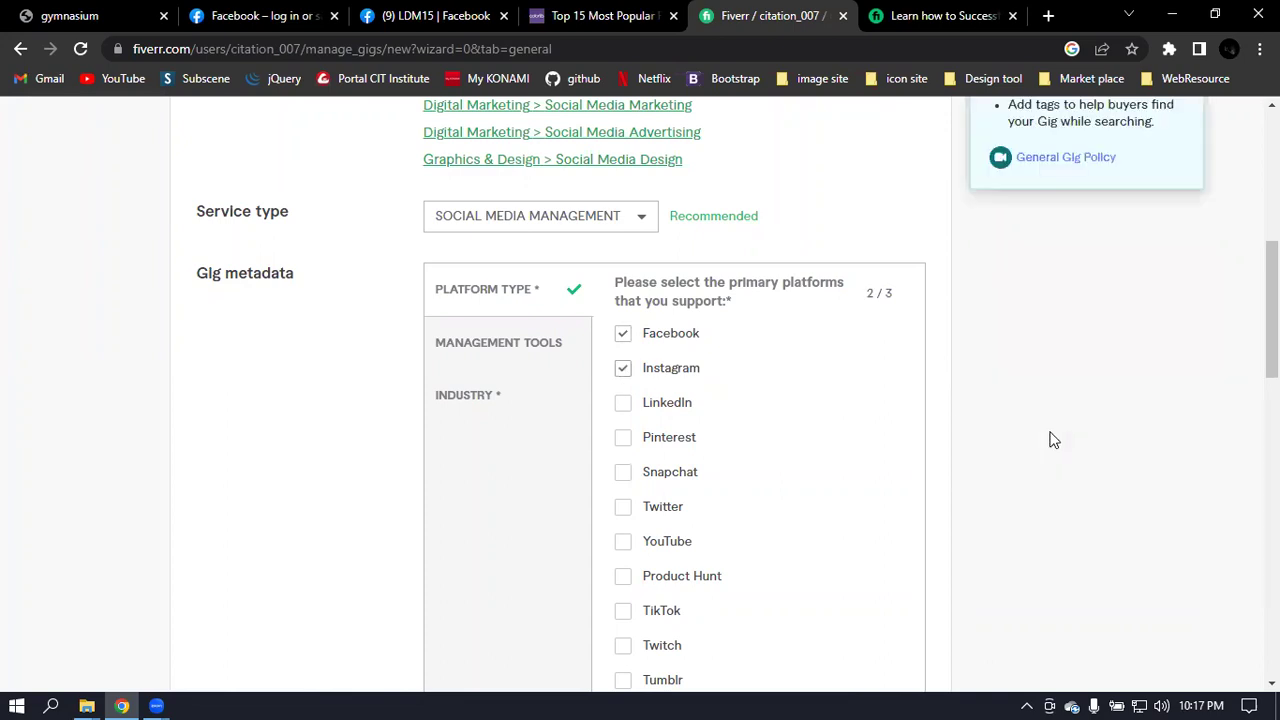
{"action": "scroll", "coordinate": [660, 491], "scroll_direction": "down", "scroll_amount": 1}
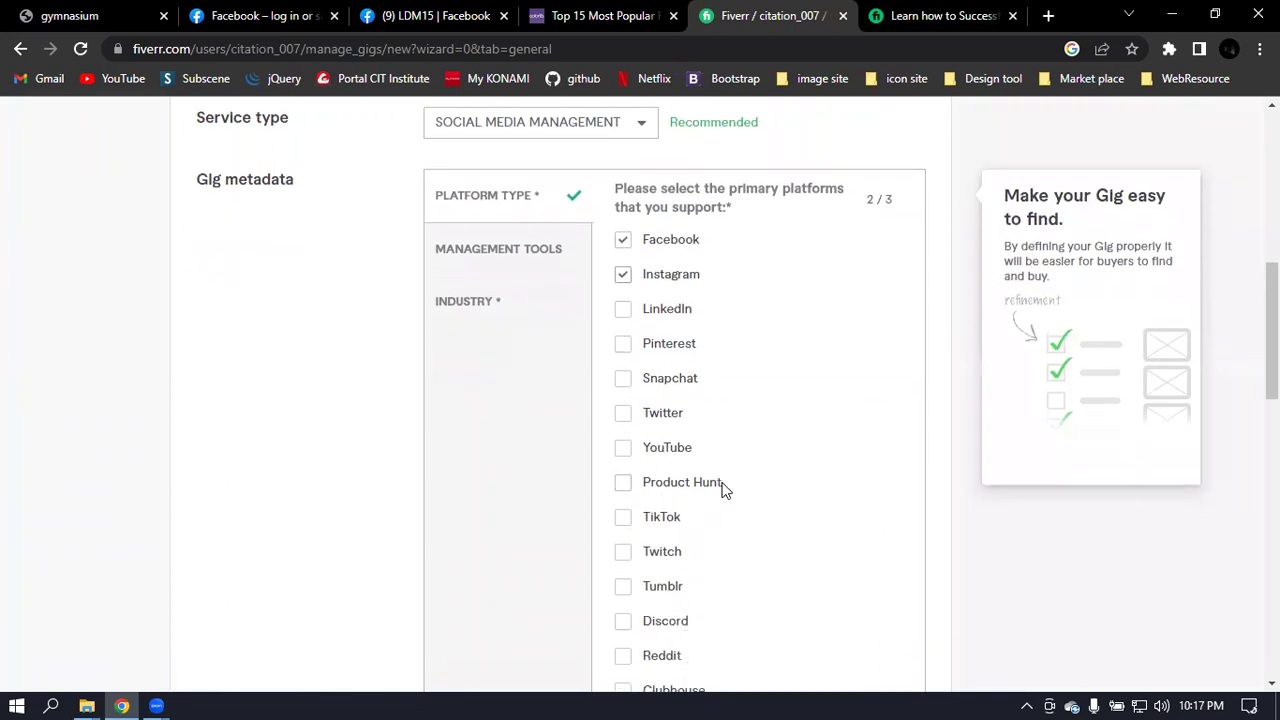
{"action": "left_click", "coordinate": [622, 450]}
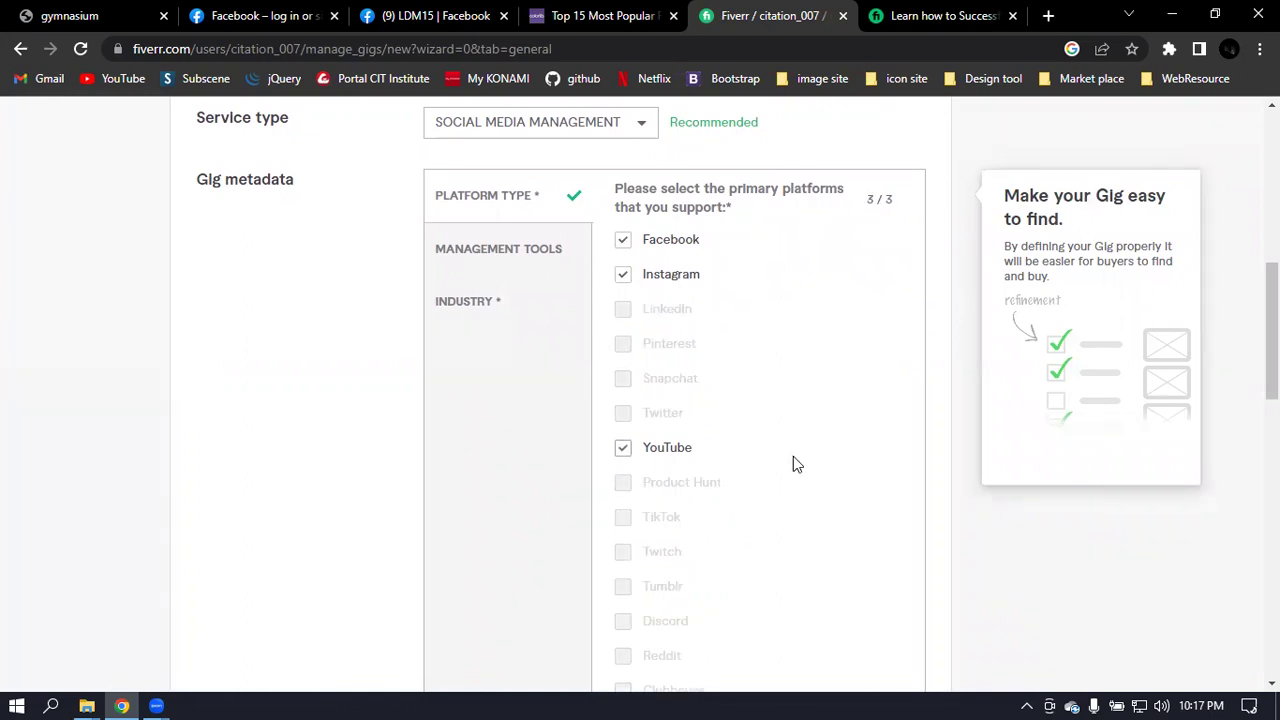
Replace YouTube with Other among the supported platforms in the gig metadata
{"action": "scroll", "coordinate": [793, 464], "scroll_direction": "up", "scroll_amount": 1}
{"action": "scroll", "coordinate": [793, 464], "scroll_direction": "down", "scroll_amount": 3}
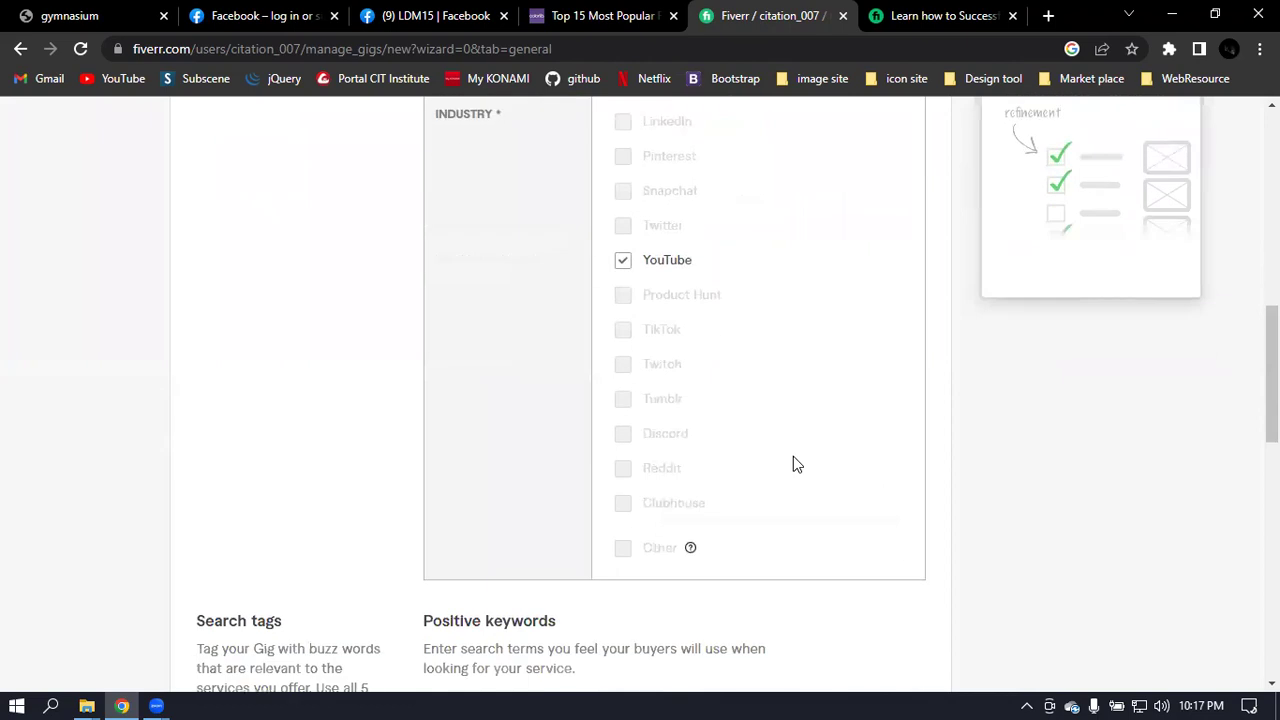
{"action": "scroll", "coordinate": [793, 464], "scroll_direction": "up", "scroll_amount": 2}
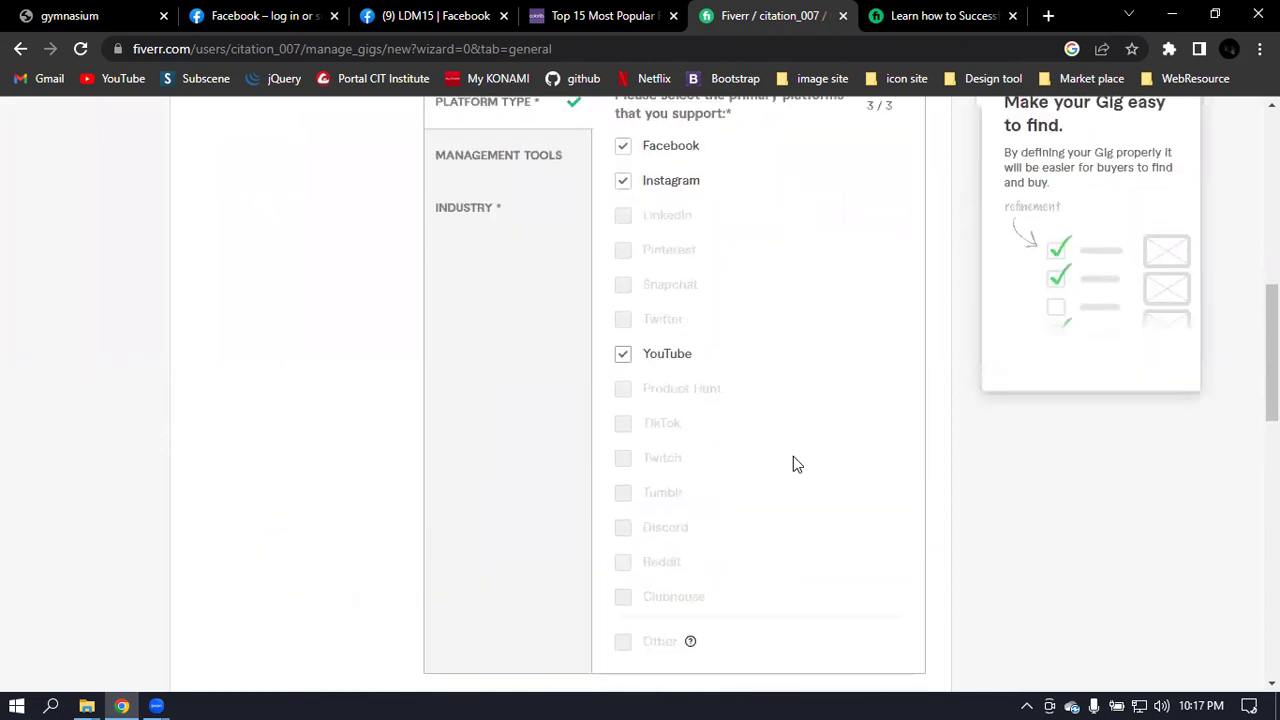
{"action": "left_click", "coordinate": [624, 357]}
{"action": "scroll", "coordinate": [743, 346], "scroll_direction": "down", "scroll_amount": 2}
{"action": "left_click", "coordinate": [623, 456]}
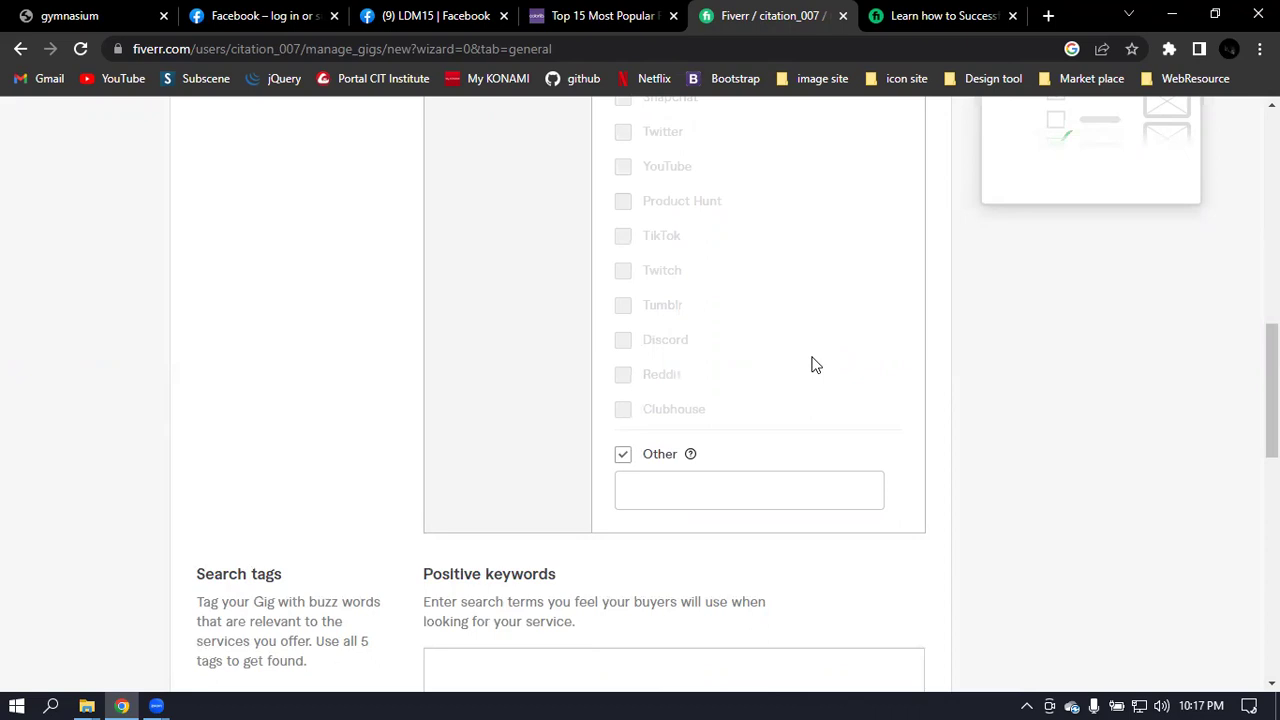
Enter "Facebook marketing" as a positive keyword in the search tags and try to save and continue
{"action": "scroll", "coordinate": [811, 366], "scroll_direction": "down", "scroll_amount": 3}
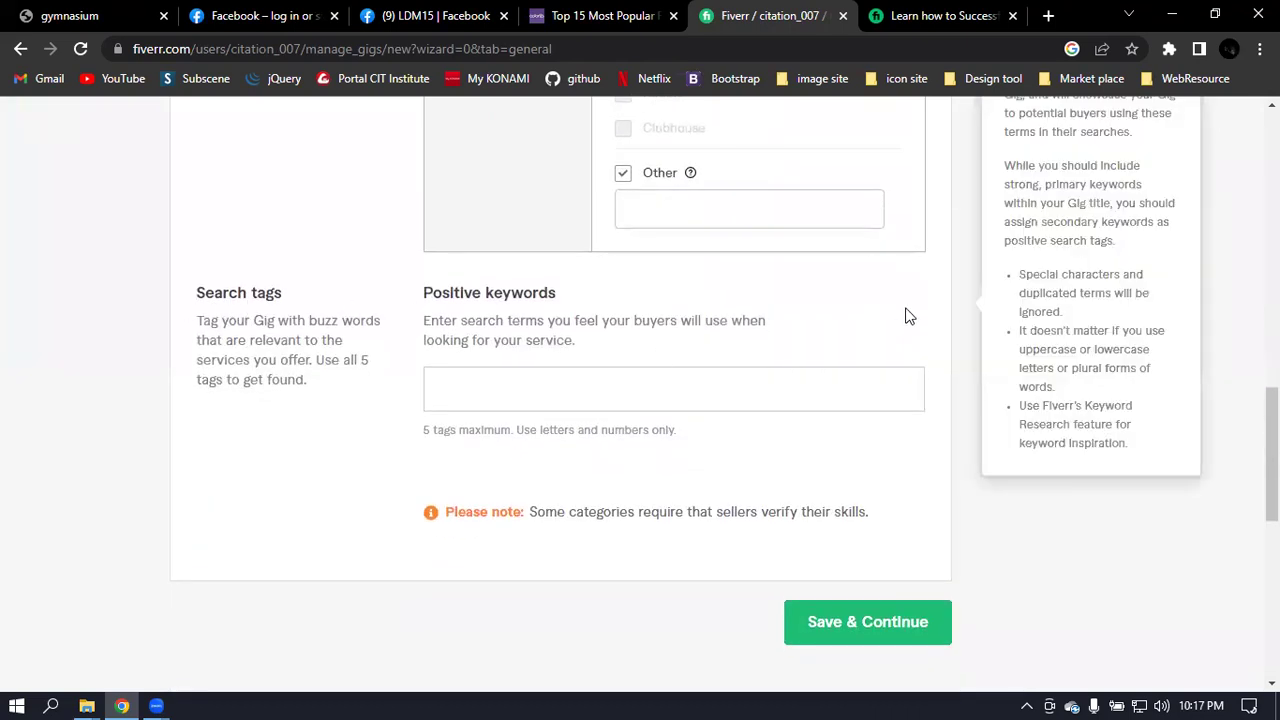
{"action": "left_click", "coordinate": [539, 380]}
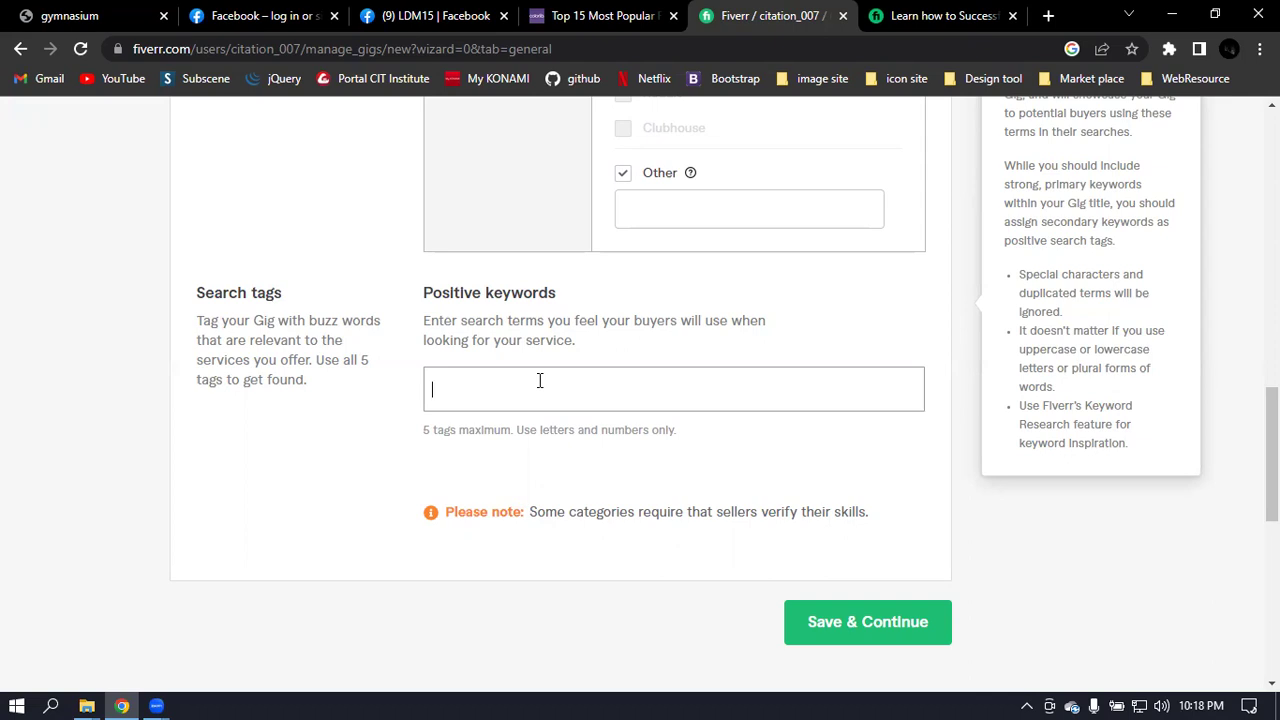
{"action": "type", "text": "Facebook marketing"}
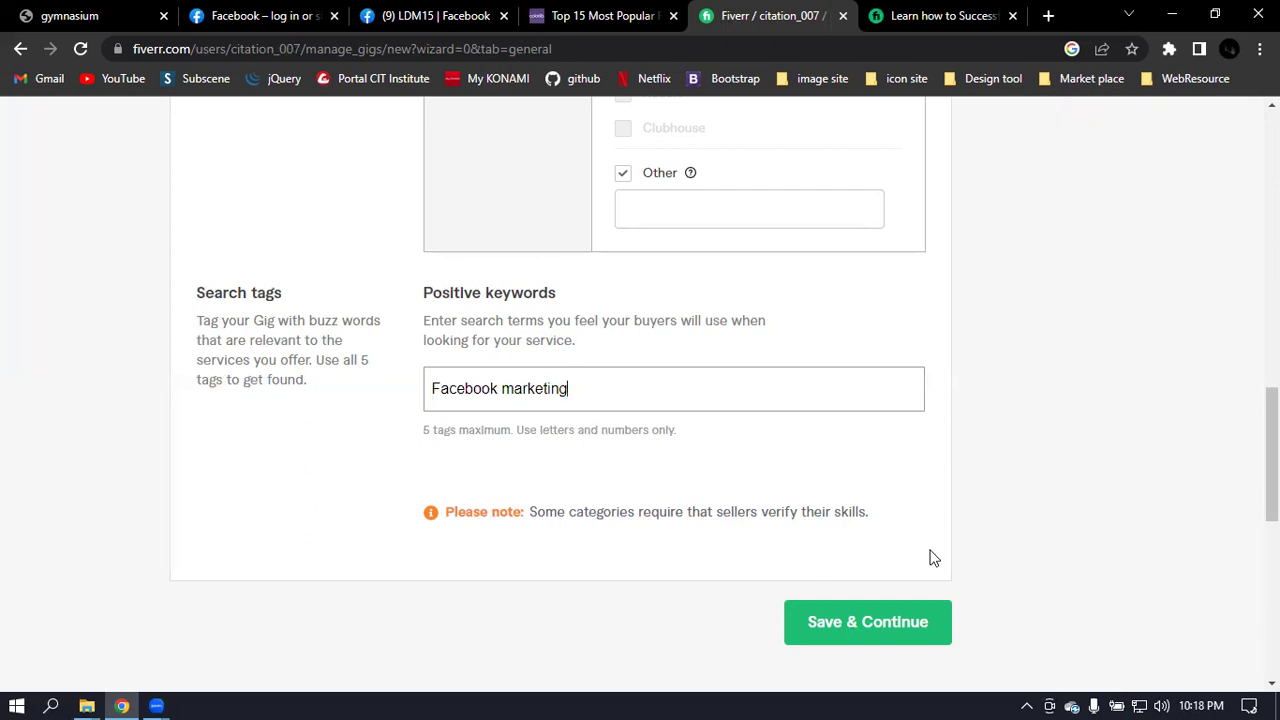
{"action": "left_click", "coordinate": [926, 606]}
Deselect Other in the gig metadata's platform type and select YouTube again as the third platform
{"action": "scroll", "coordinate": [926, 610], "scroll_direction": "up", "scroll_amount": 2}
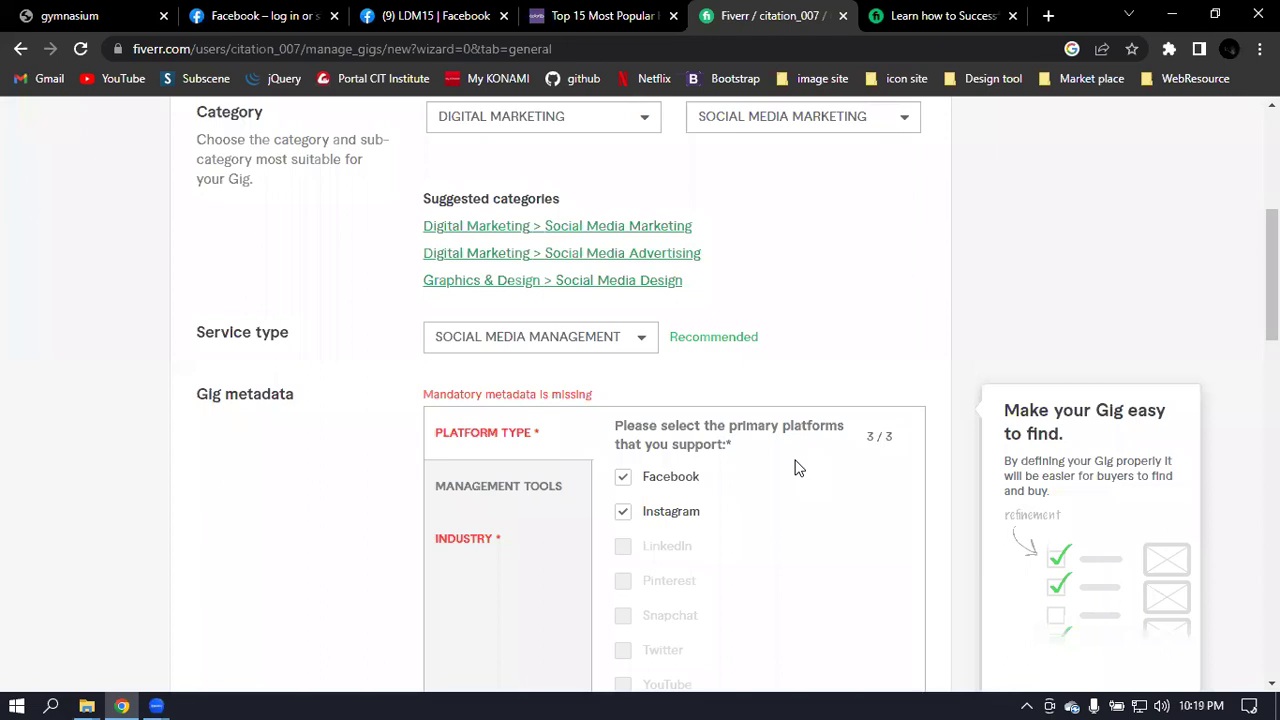
{"action": "scroll", "coordinate": [797, 468], "scroll_direction": "down", "scroll_amount": 5}
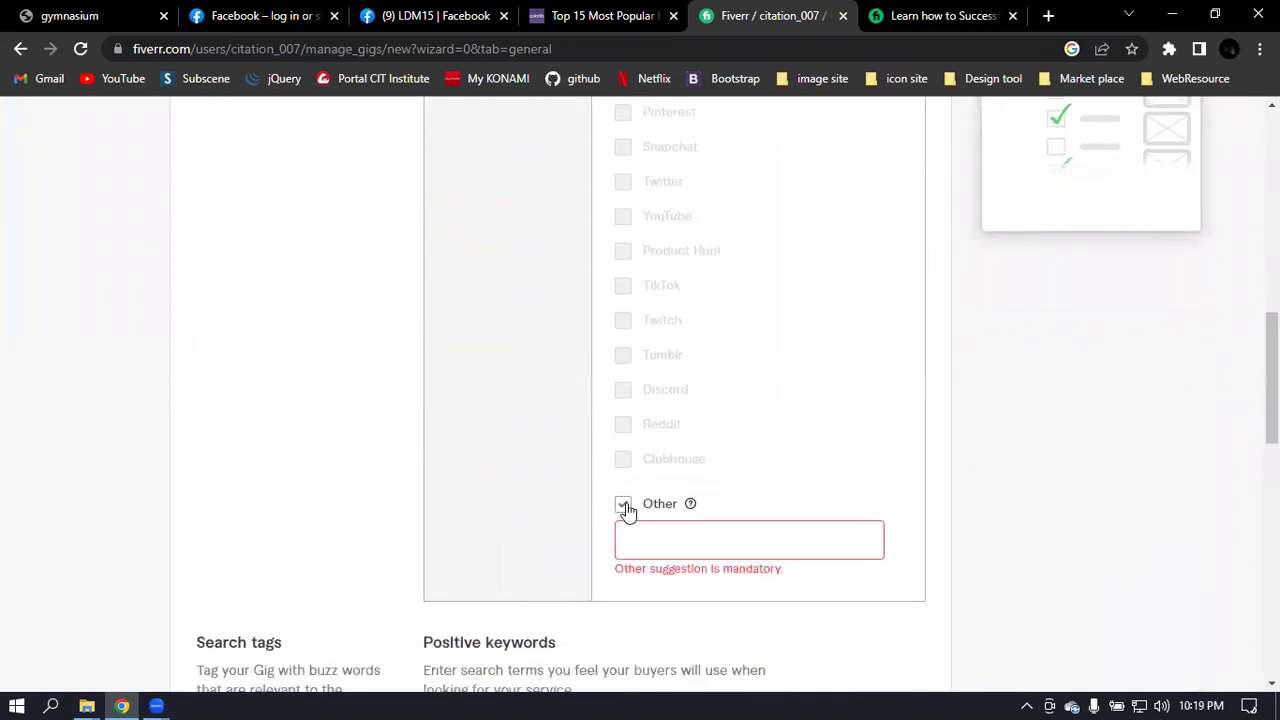
{"action": "left_click", "coordinate": [623, 507]}
{"action": "scroll", "coordinate": [726, 426], "scroll_direction": "up", "scroll_amount": 2}
{"action": "left_click", "coordinate": [624, 406]}
{"action": "scroll", "coordinate": [738, 398], "scroll_direction": "down", "scroll_amount": 2}
{"action": "scroll", "coordinate": [736, 398], "scroll_direction": "down", "scroll_amount": 4}
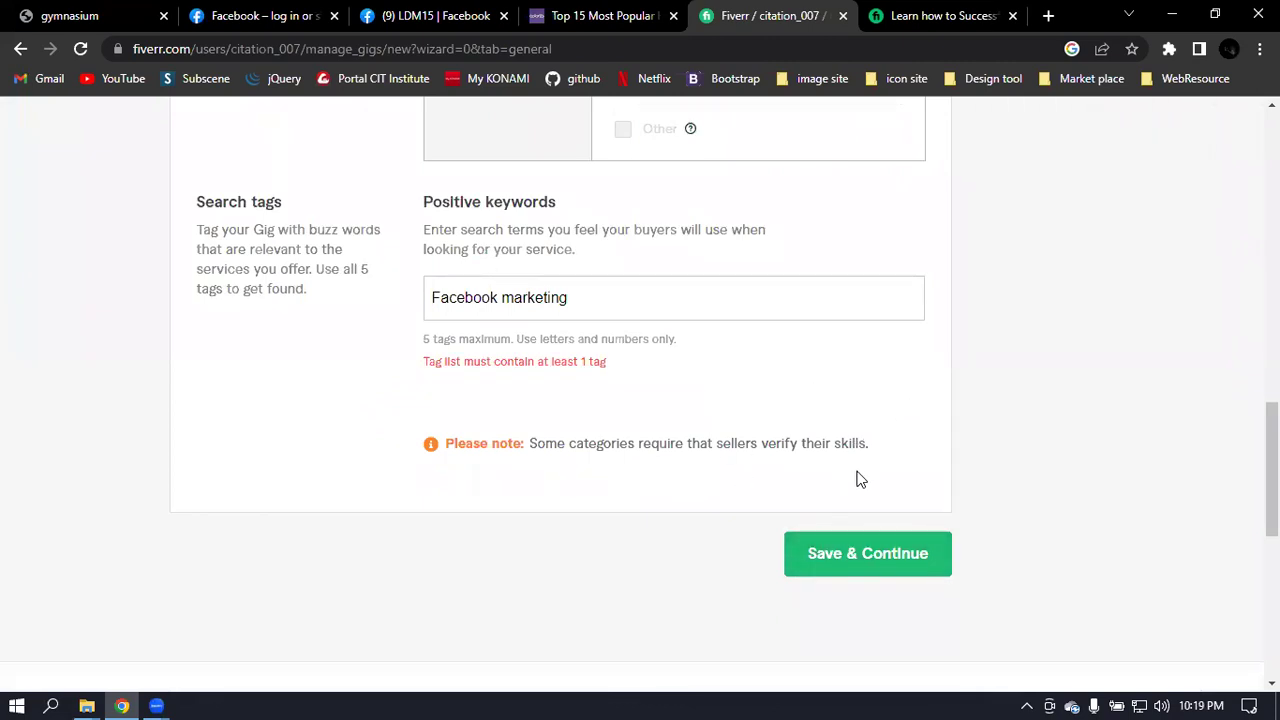
Replace the unaccepted "Facebook marketing" text in the positive keywords with the suggested tag "audio"
{"action": "mouse_move", "coordinate": [474, 397]}
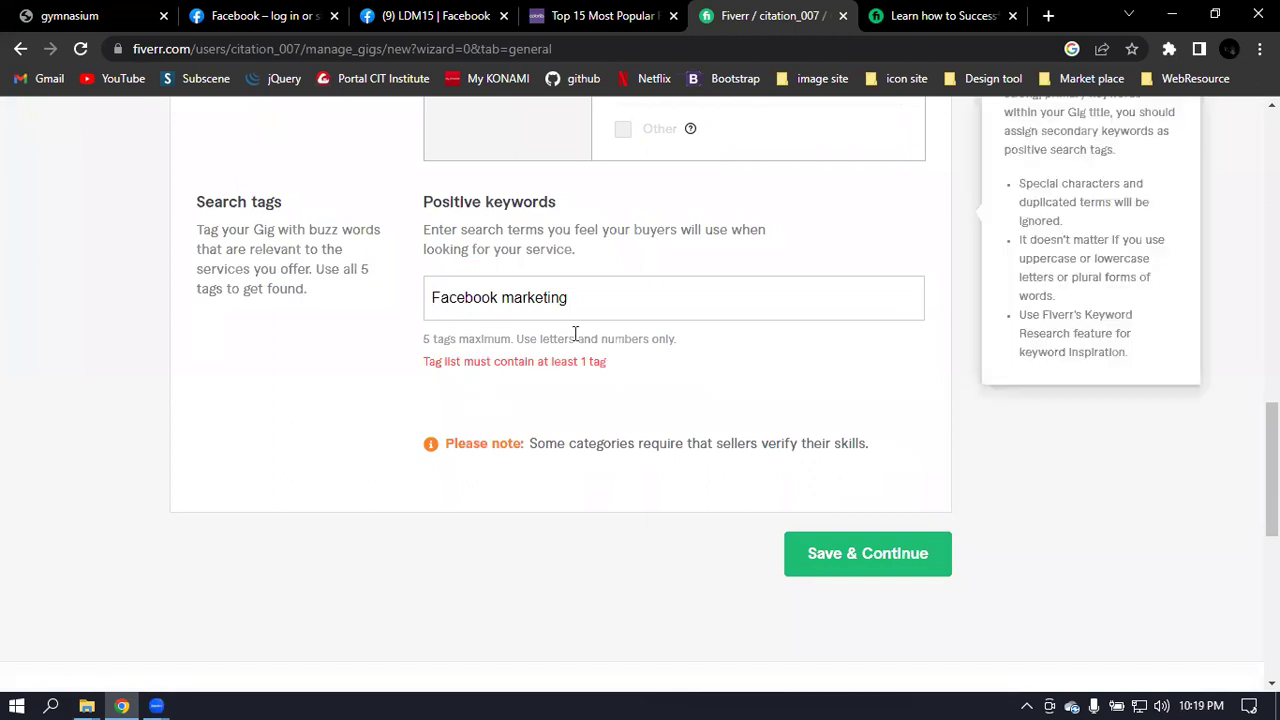
{"action": "left_click", "coordinate": [735, 290]}
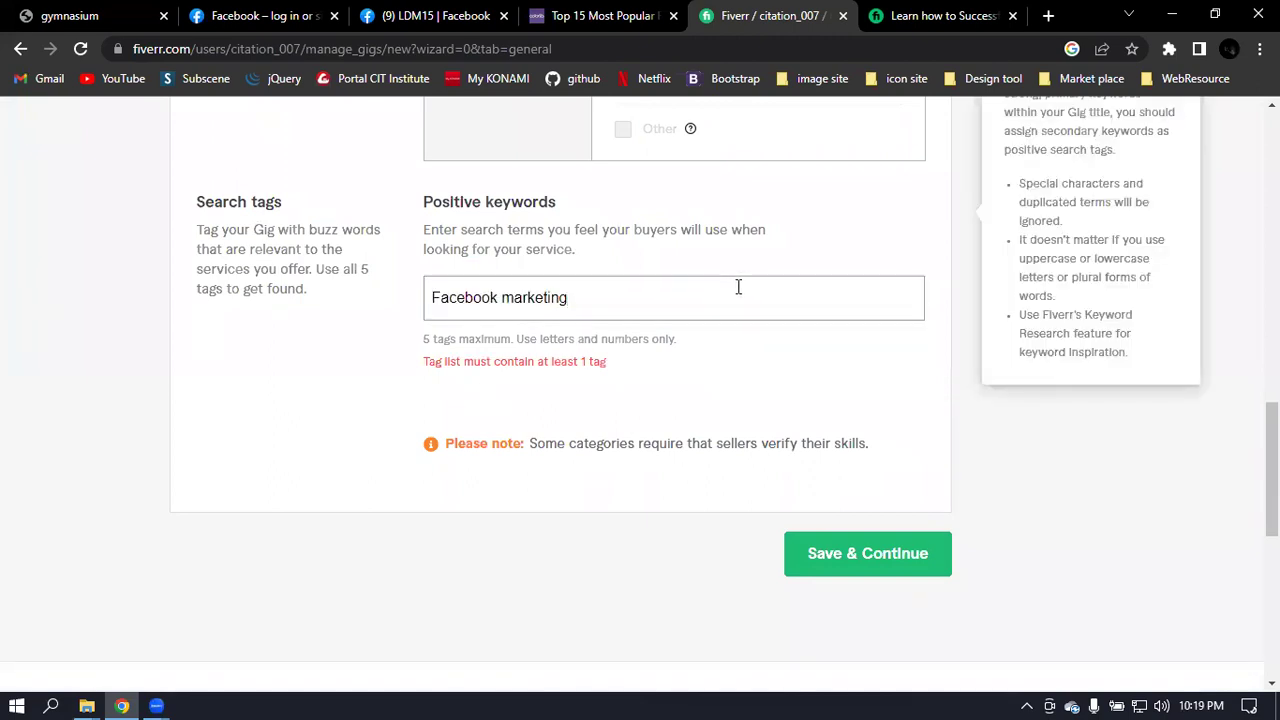
{"action": "key", "text": "ctrl+a"}
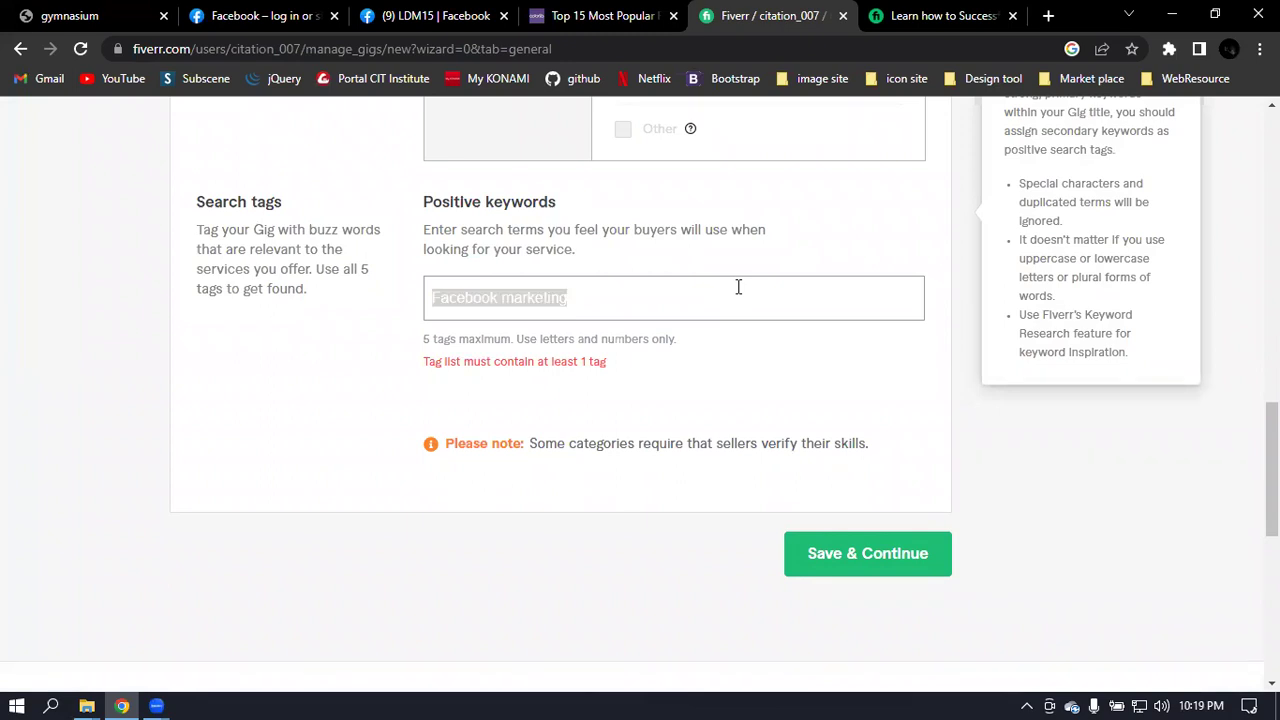
{"action": "type", "text": "di"}
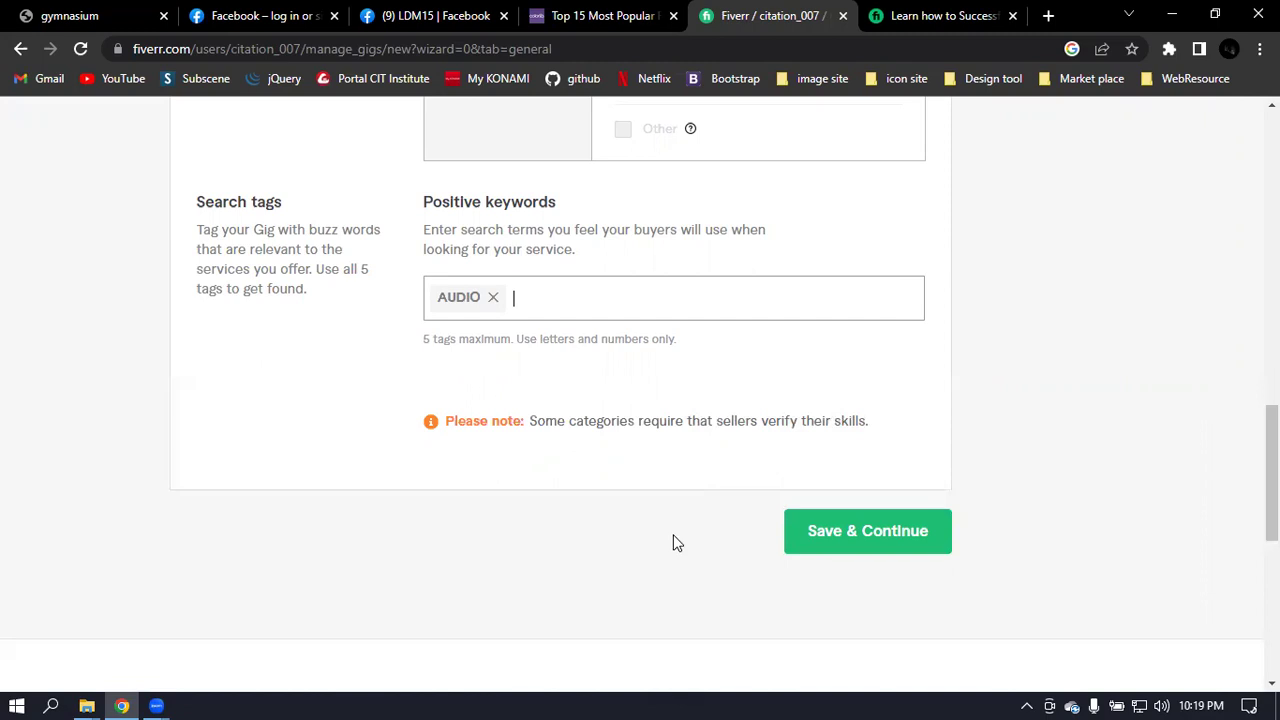
{"action": "type", "text": "di"}
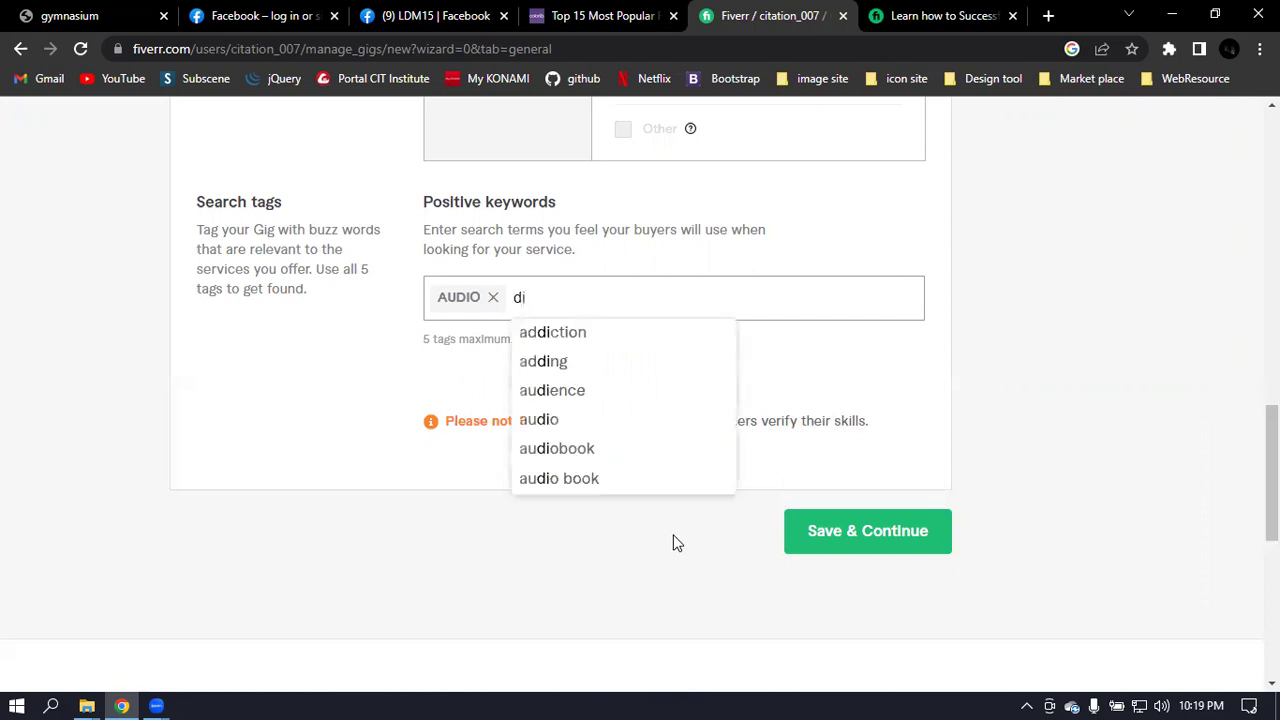
{"action": "key", "text": "BackSpace"}
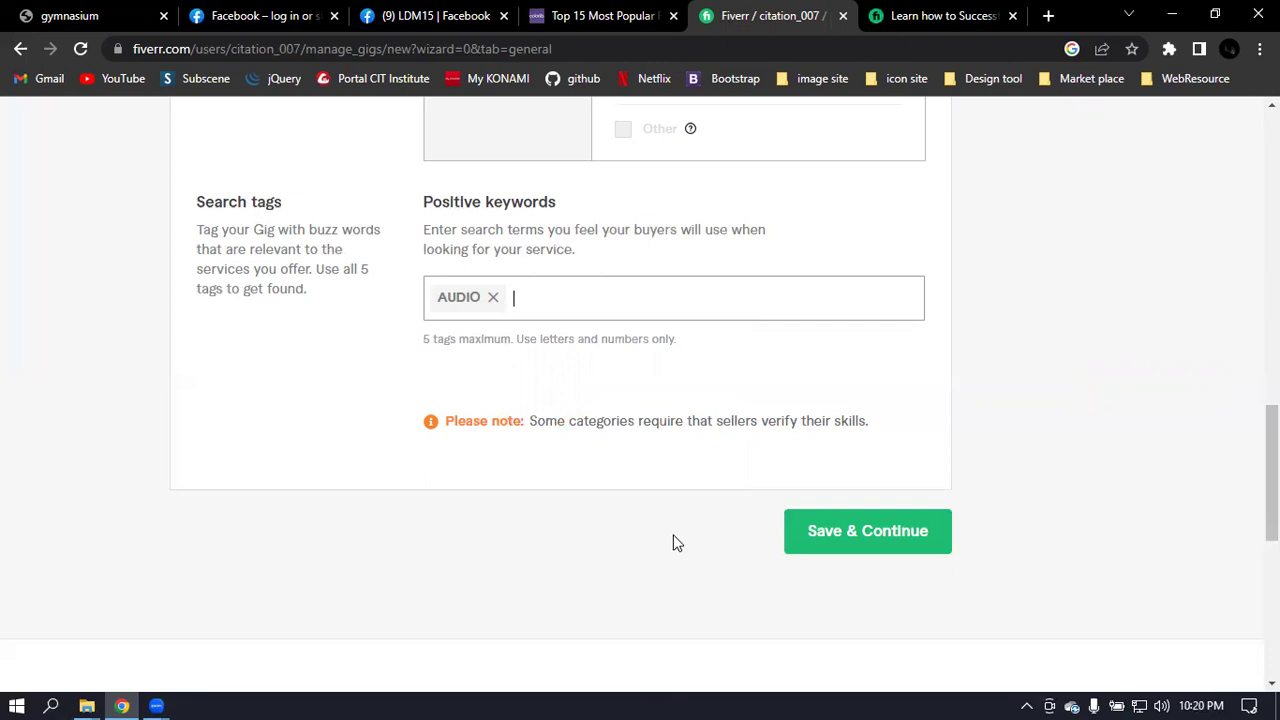
Add the suggested tags "social media manager" and "social network" to the positive keywords
{"action": "type", "text": "so"}
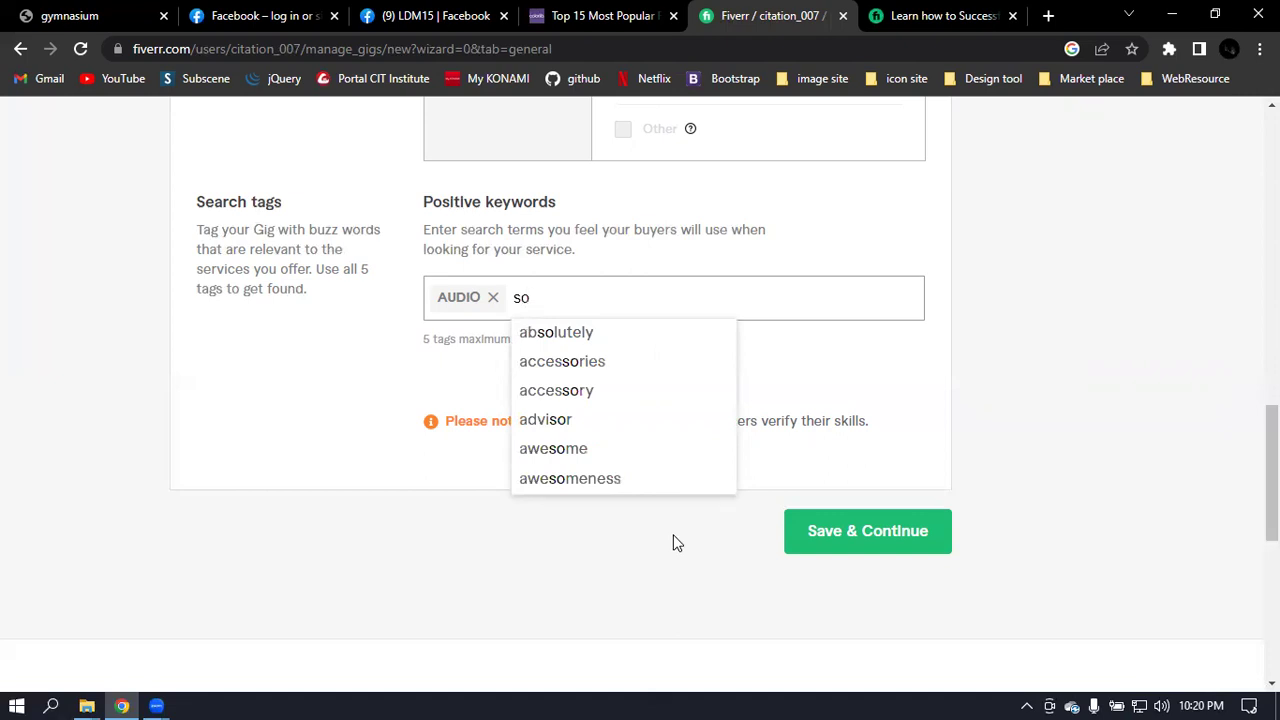
{"action": "type", "text": "ci"}
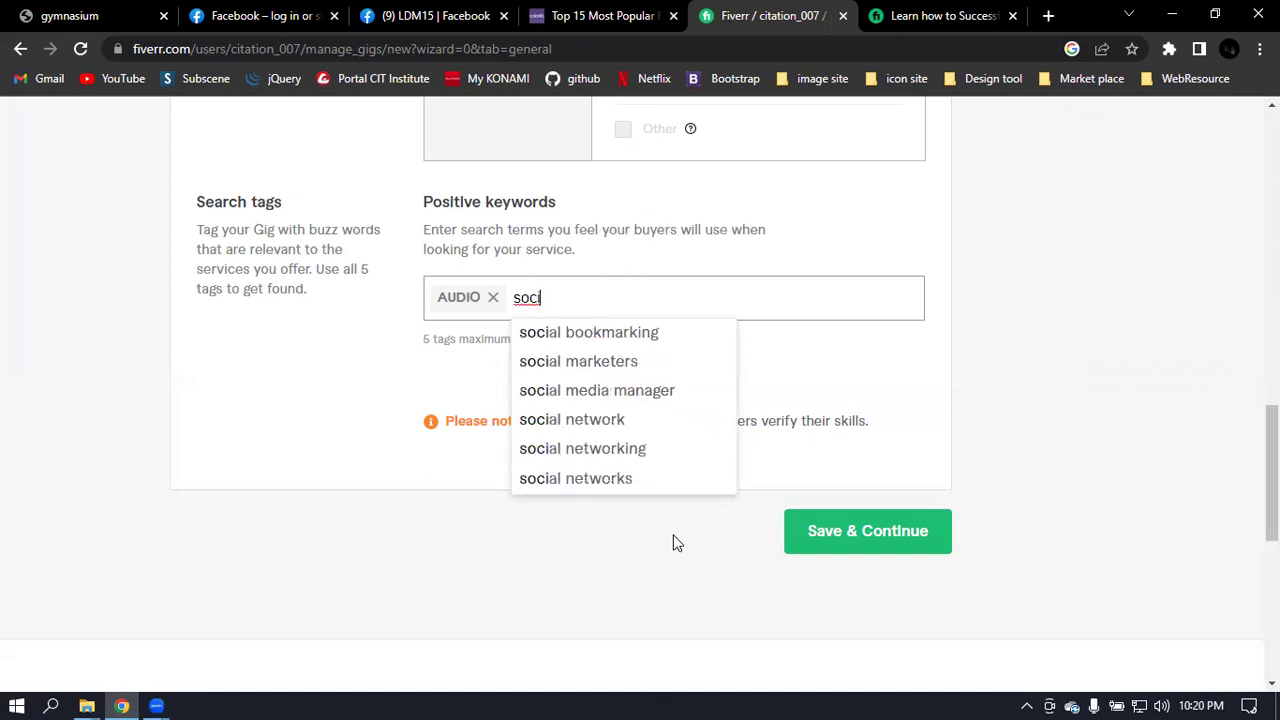
{"action": "left_click", "coordinate": [664, 396]}
{"action": "type", "text": "s"}
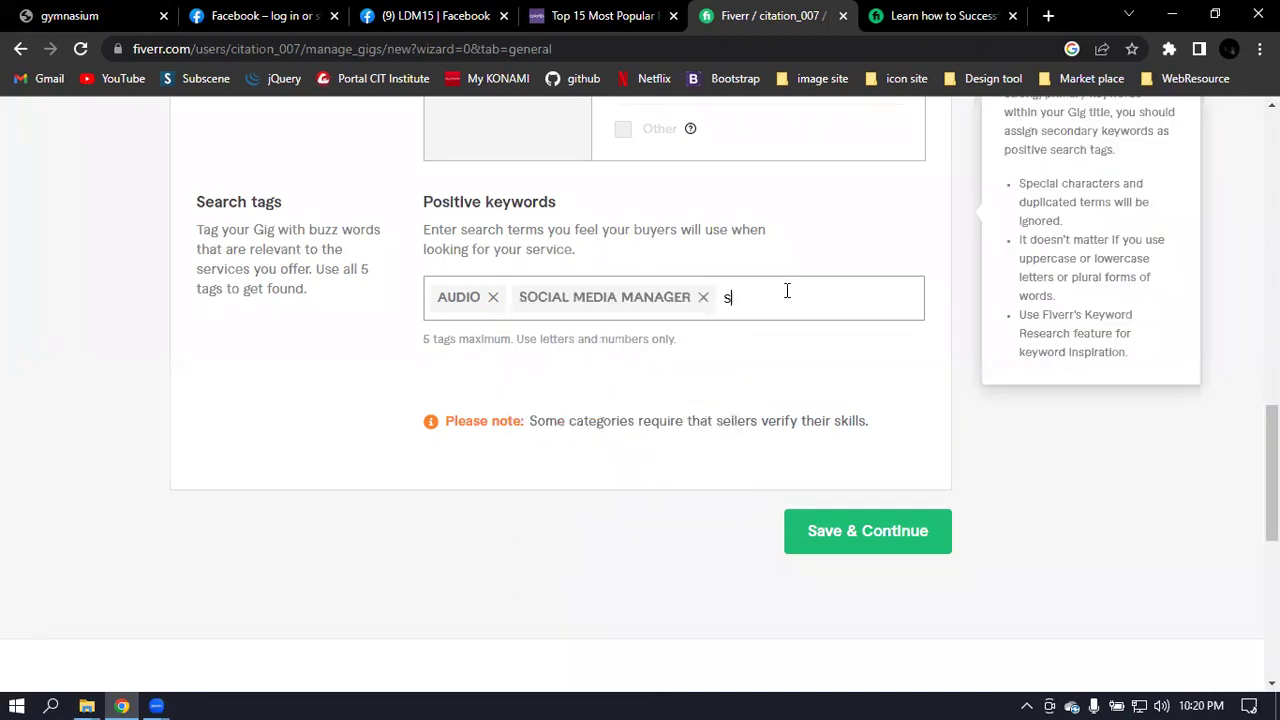
{"action": "type", "text": "ocial"}
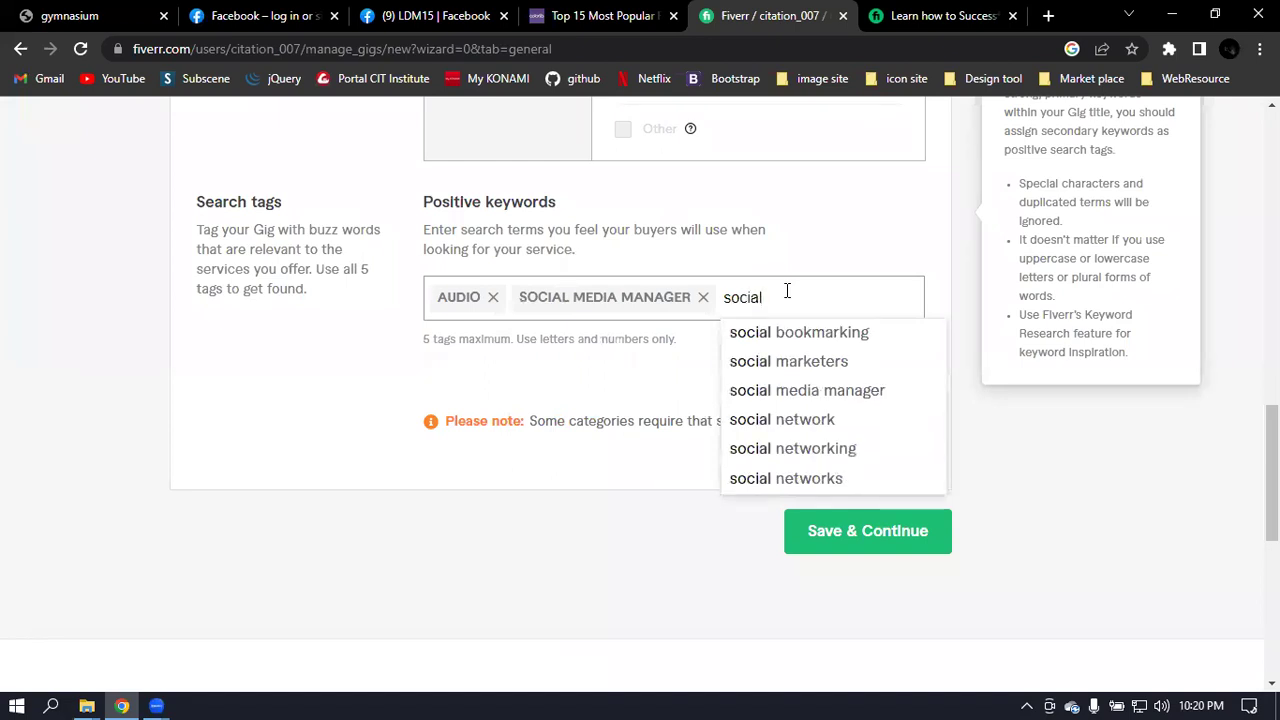
{"action": "left_click", "coordinate": [806, 420]}
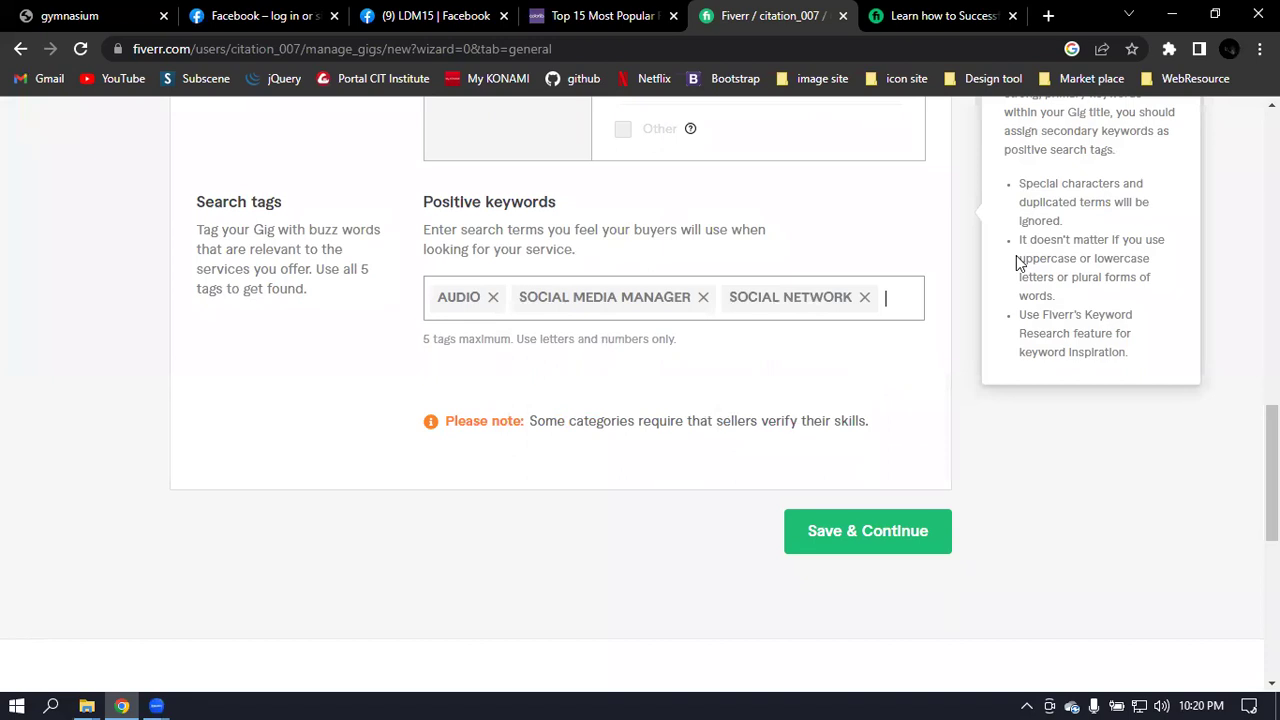
Add the suggested tags "social marketers" and "youtube" to the positive keywords and try to save and continue
{"action": "type", "text": "soci"}
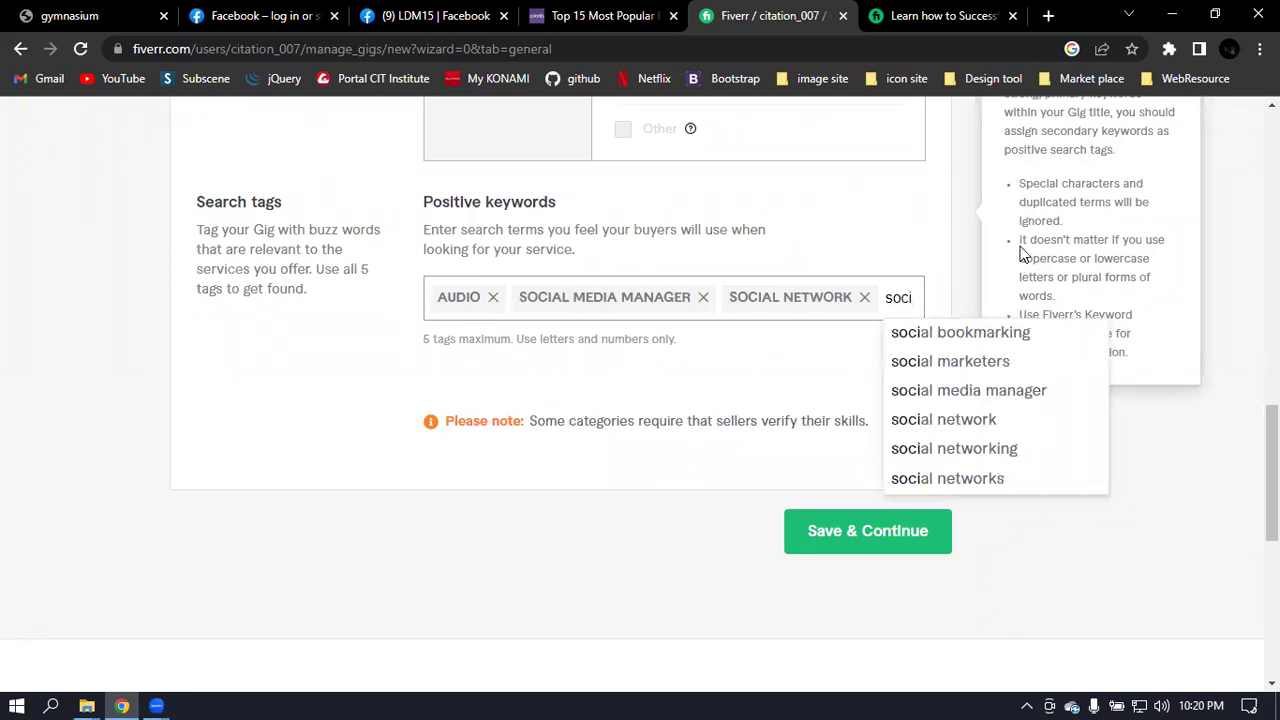
{"action": "left_click", "coordinate": [1021, 370]}
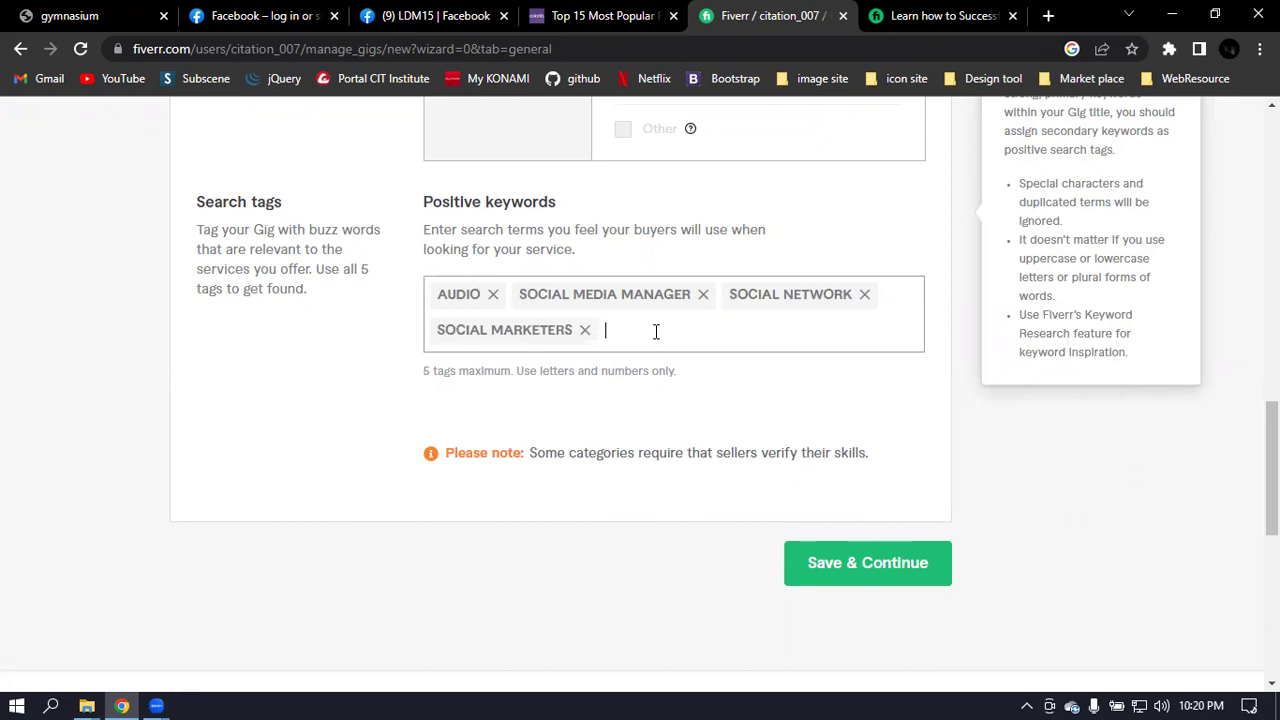
{"action": "type", "text": "you"}
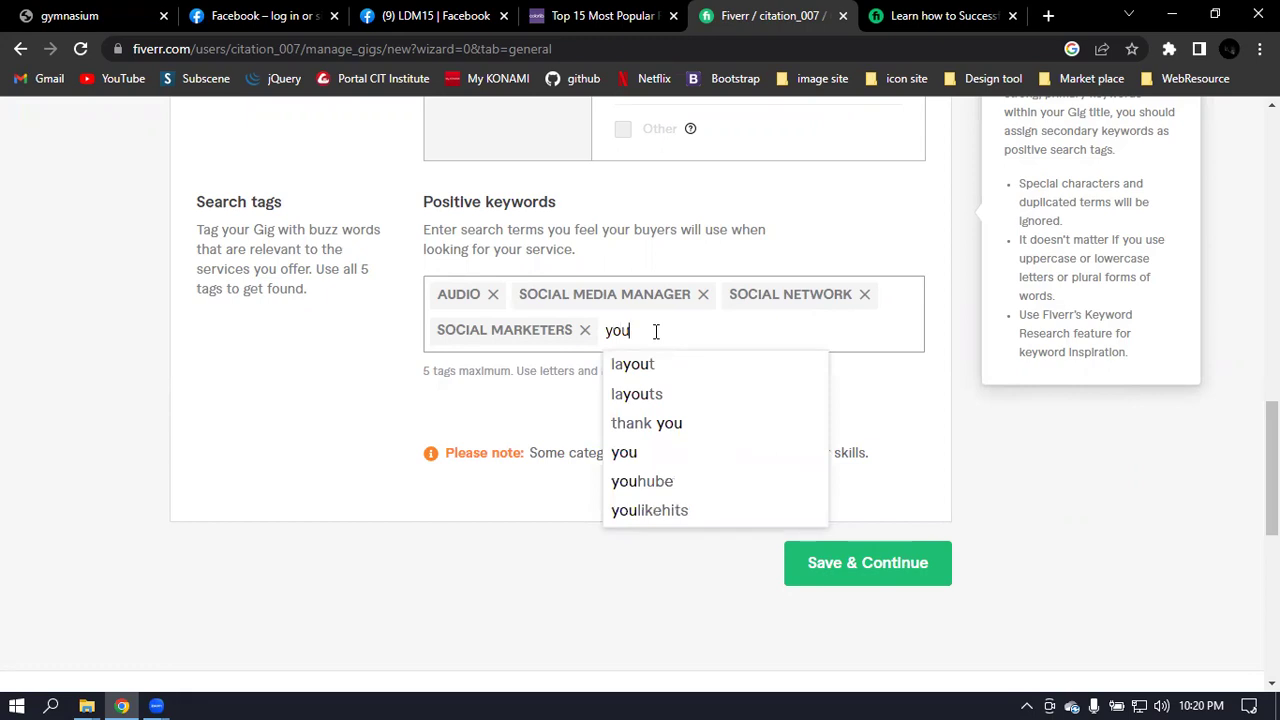
{"action": "type", "text": "tu"}
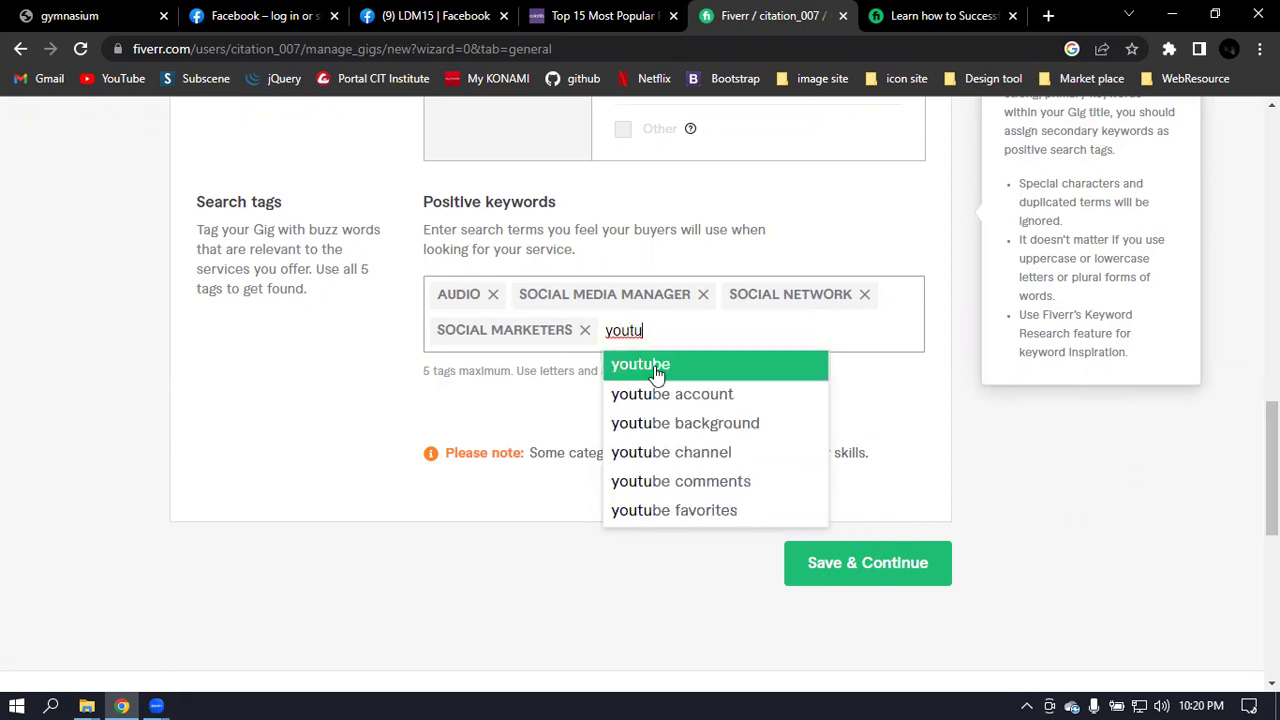
{"action": "left_click", "coordinate": [655, 366]}
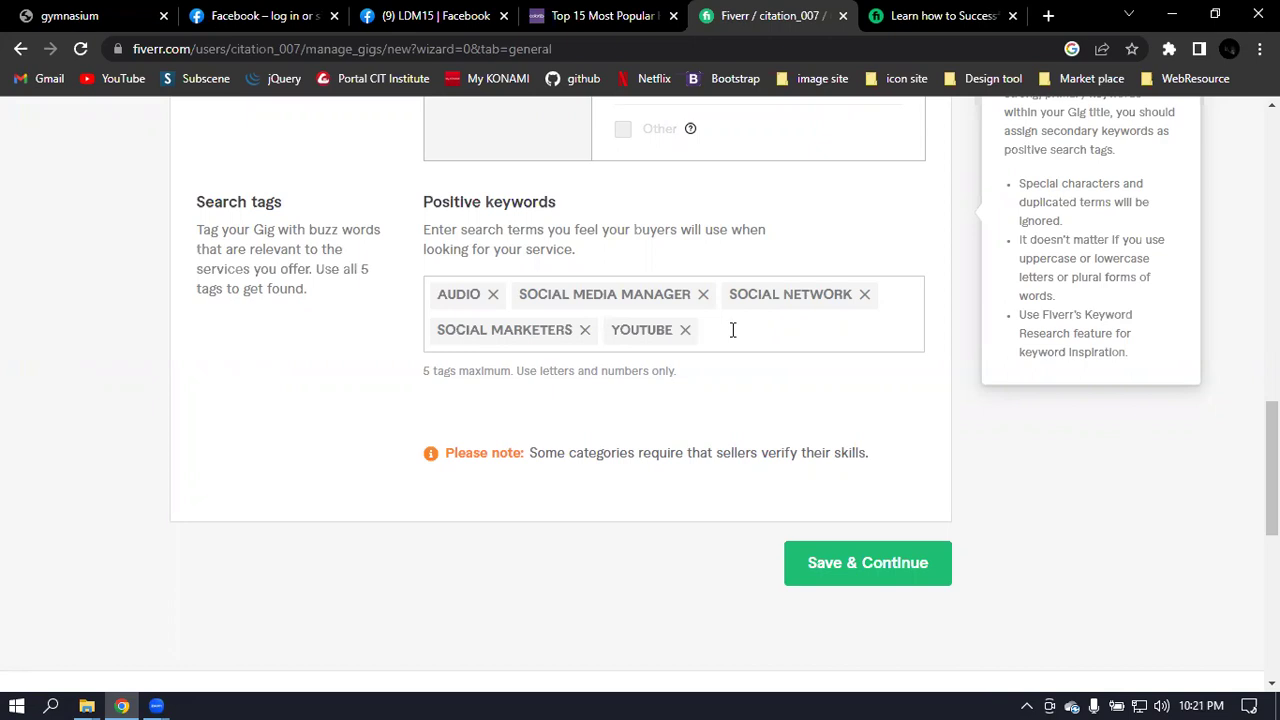
{"action": "left_click", "coordinate": [918, 446]}
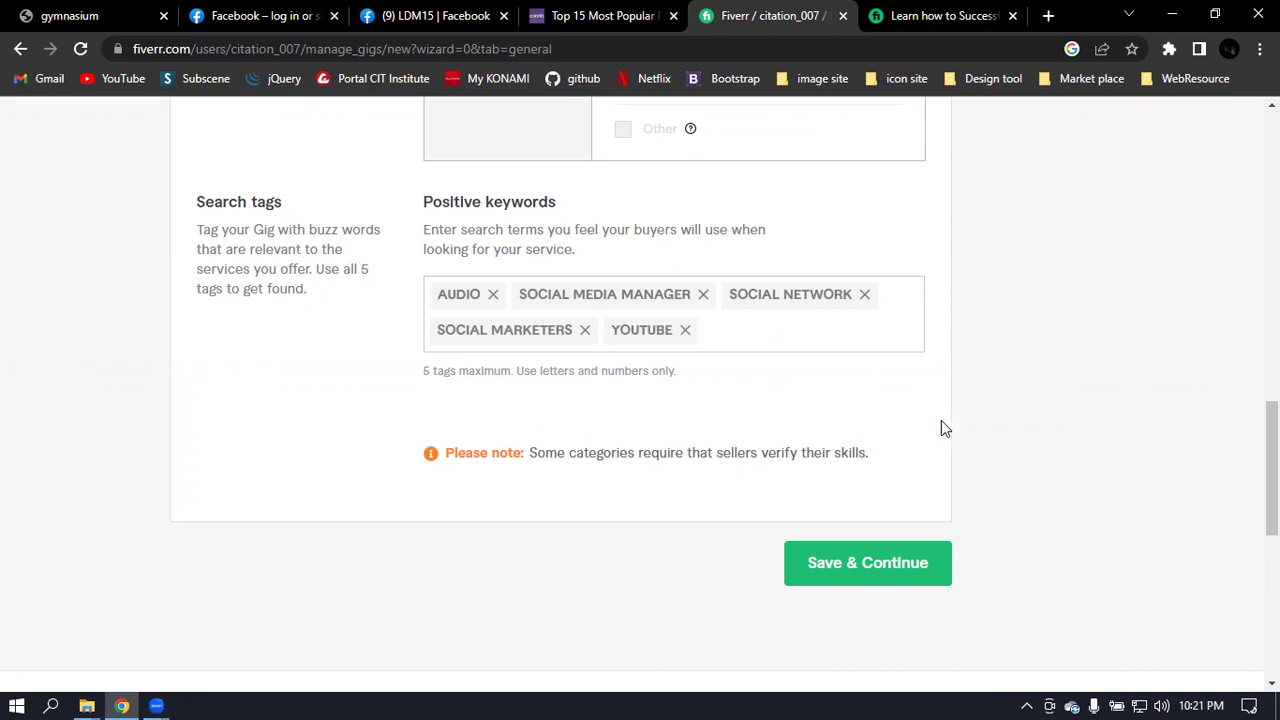
{"action": "left_click", "coordinate": [868, 563]}
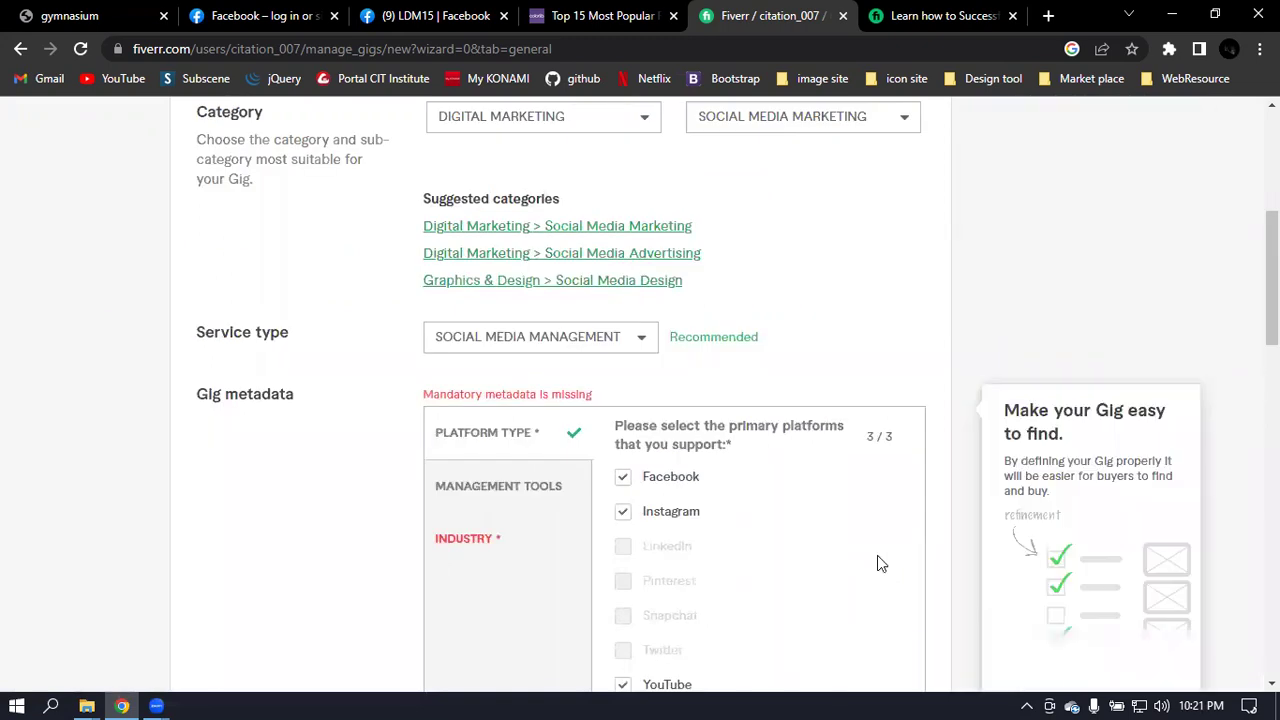
Select Zoho Social and Buffer as the management tools in the gig metadata
{"action": "scroll", "coordinate": [877, 433], "scroll_direction": "down", "scroll_amount": 6}
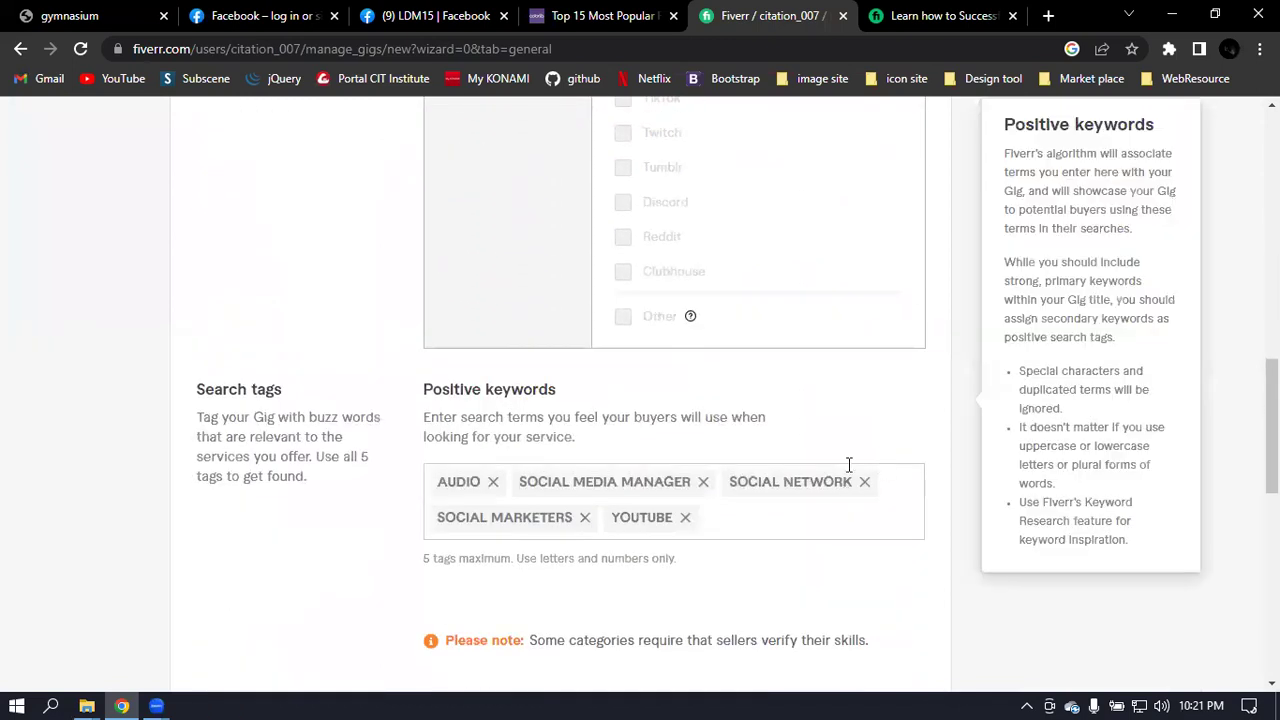
{"action": "scroll", "coordinate": [723, 337], "scroll_direction": "up", "scroll_amount": 4}
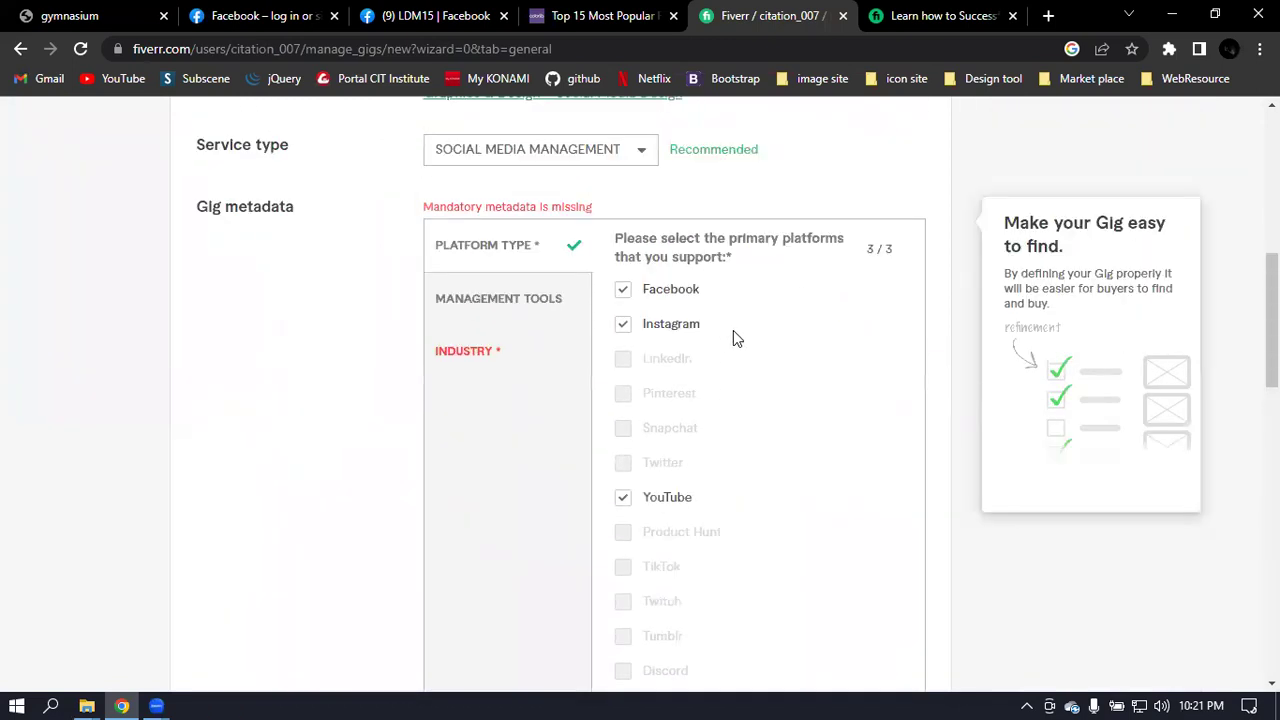
{"action": "left_click", "coordinate": [488, 352]}
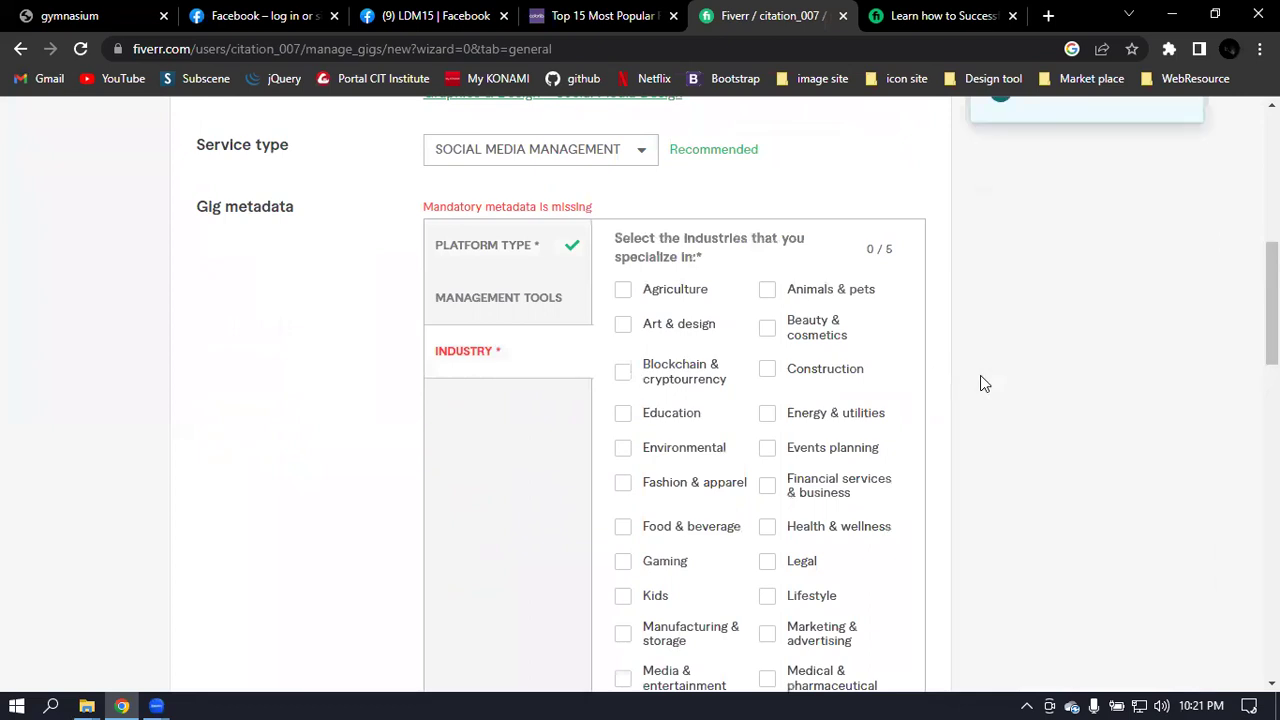
{"action": "left_click", "coordinate": [506, 252]}
{"action": "left_click", "coordinate": [506, 300]}
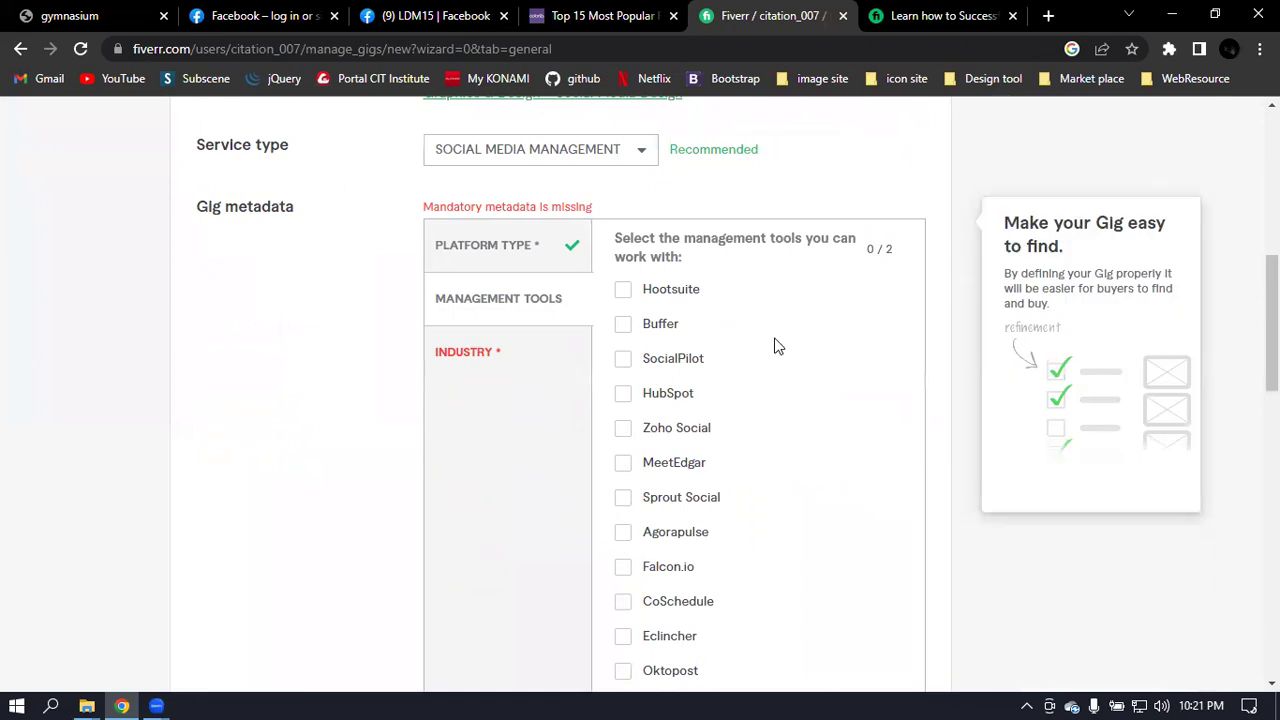
{"action": "scroll", "coordinate": [778, 346], "scroll_direction": "down", "scroll_amount": 1}
{"action": "scroll", "coordinate": [778, 346], "scroll_direction": "down", "scroll_amount": 1}
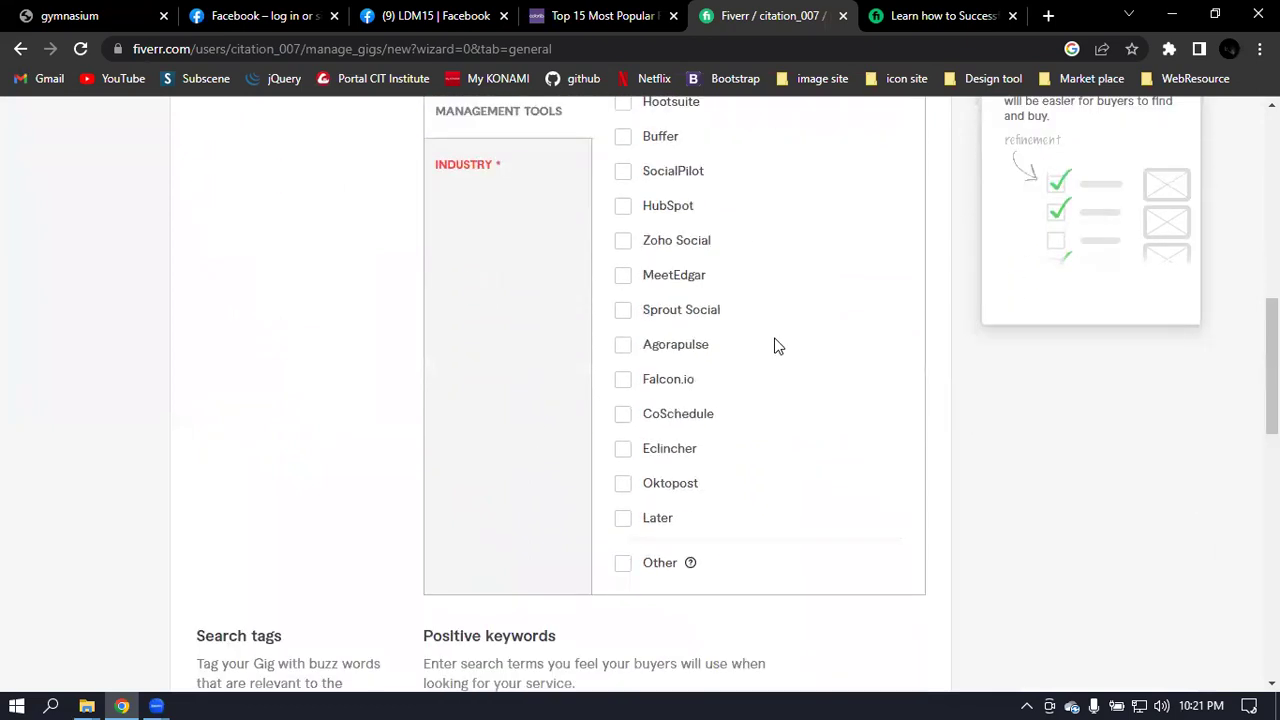
{"action": "scroll", "coordinate": [778, 346], "scroll_direction": "up", "scroll_amount": 2}
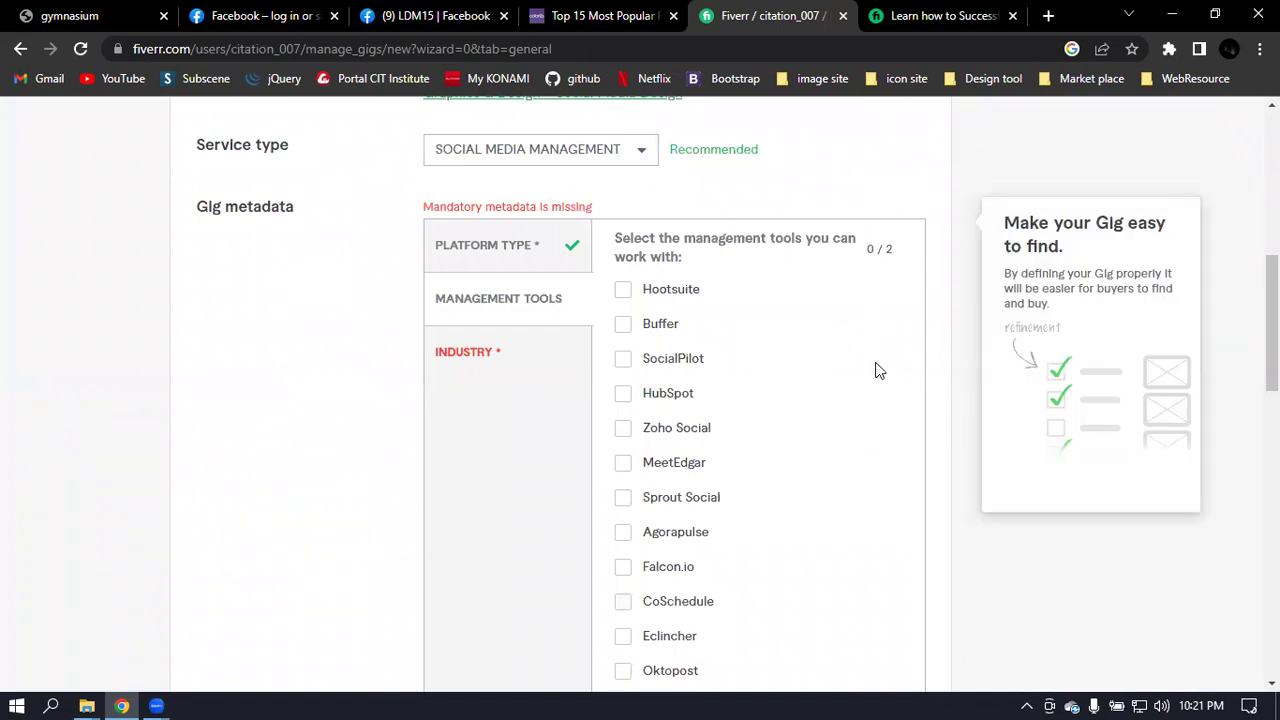
{"action": "left_click", "coordinate": [624, 430]}
{"action": "left_click", "coordinate": [624, 327]}
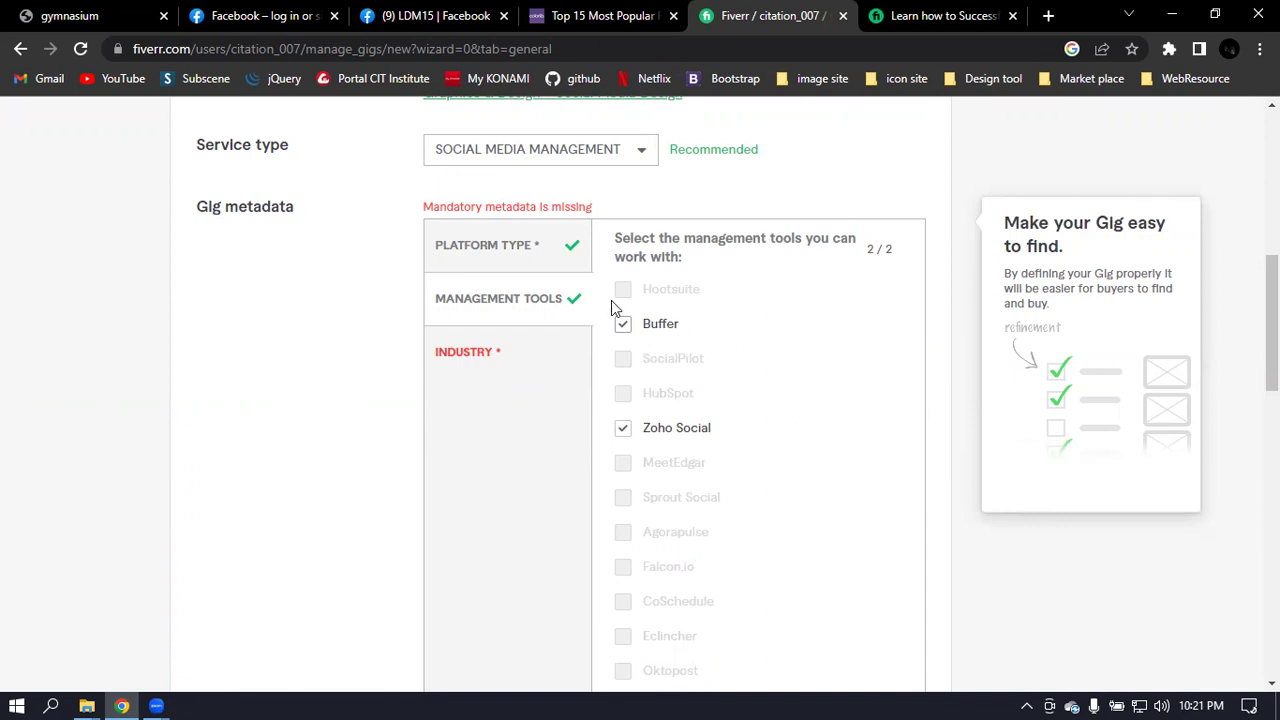
Select Lifestyle, Marketing & advertising, Medical & pharmaceutical and Media & entertainment as the industries in the gig metadata
{"action": "left_click", "coordinate": [521, 251]}
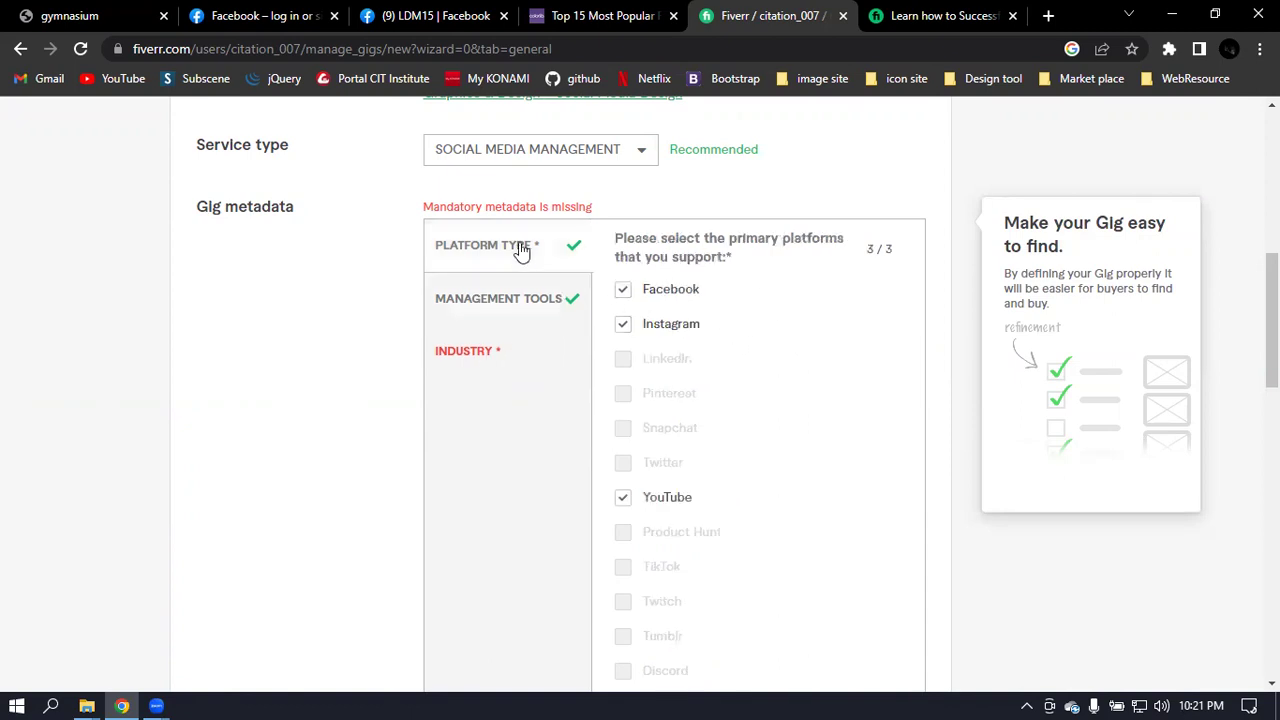
{"action": "left_click", "coordinate": [449, 353]}
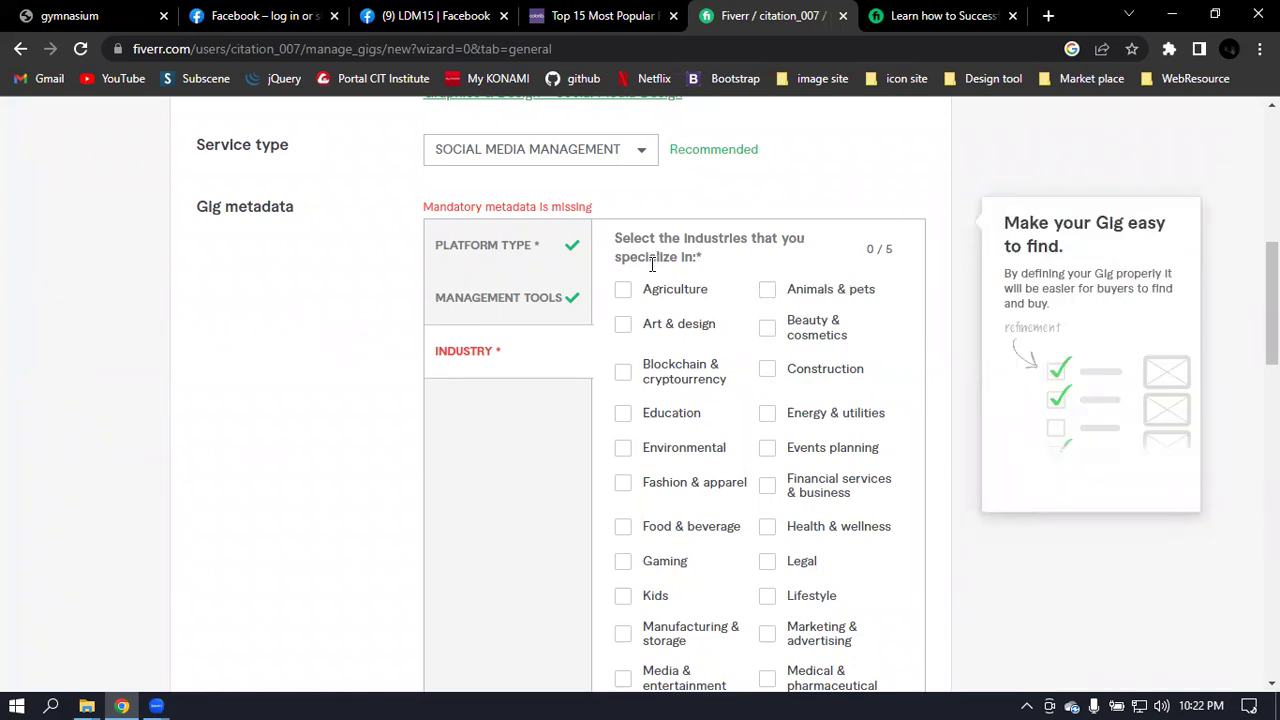
{"action": "scroll", "coordinate": [900, 421], "scroll_direction": "down", "scroll_amount": 1}
{"action": "scroll", "coordinate": [900, 421], "scroll_direction": "down", "scroll_amount": 1}
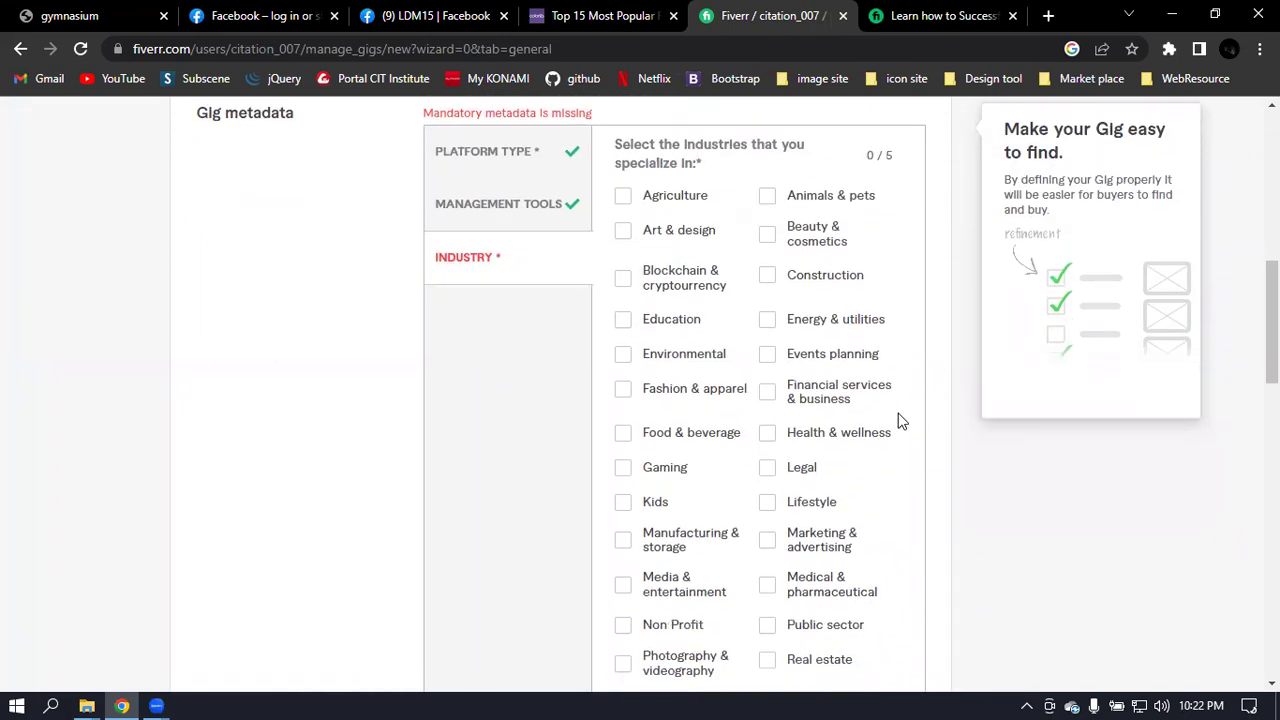
{"action": "left_click", "coordinate": [767, 503]}
{"action": "left_click", "coordinate": [767, 518]}
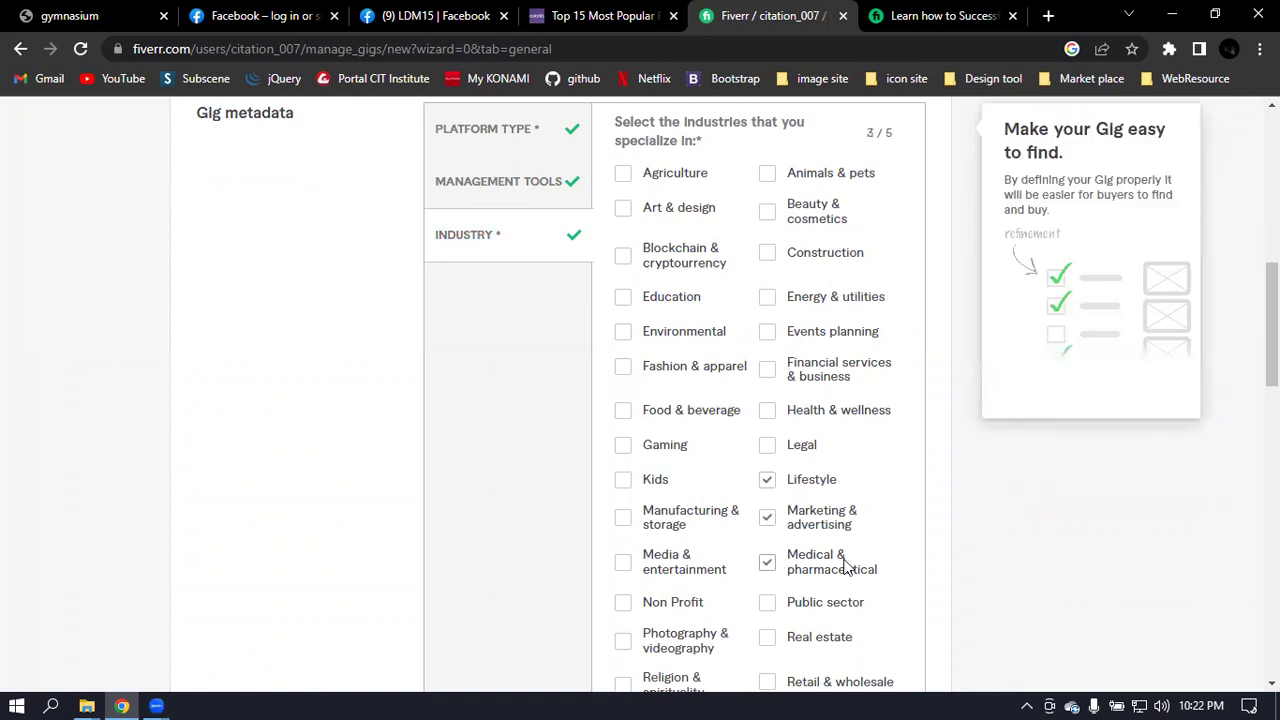
{"action": "left_click", "coordinate": [769, 564]}
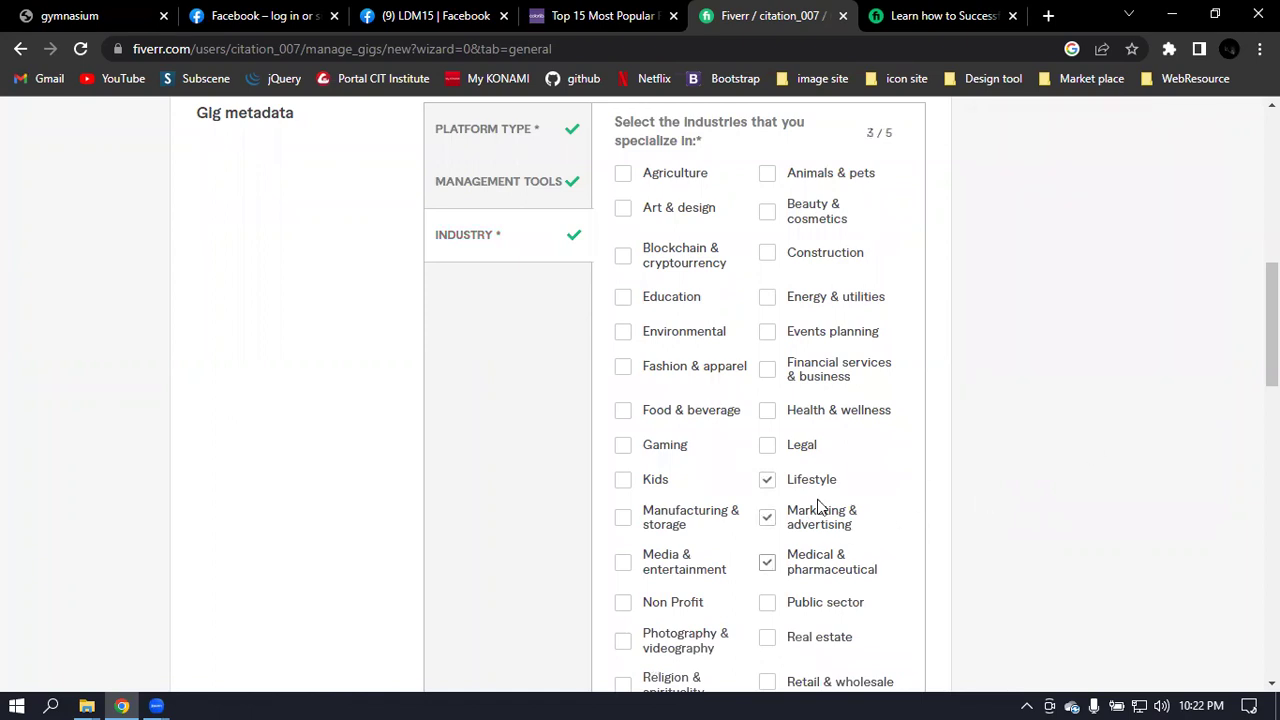
{"action": "left_click", "coordinate": [624, 565]}
Save the completed gig overview and continue to the pricing stage
{"action": "scroll", "coordinate": [846, 526], "scroll_direction": "down", "scroll_amount": 4}
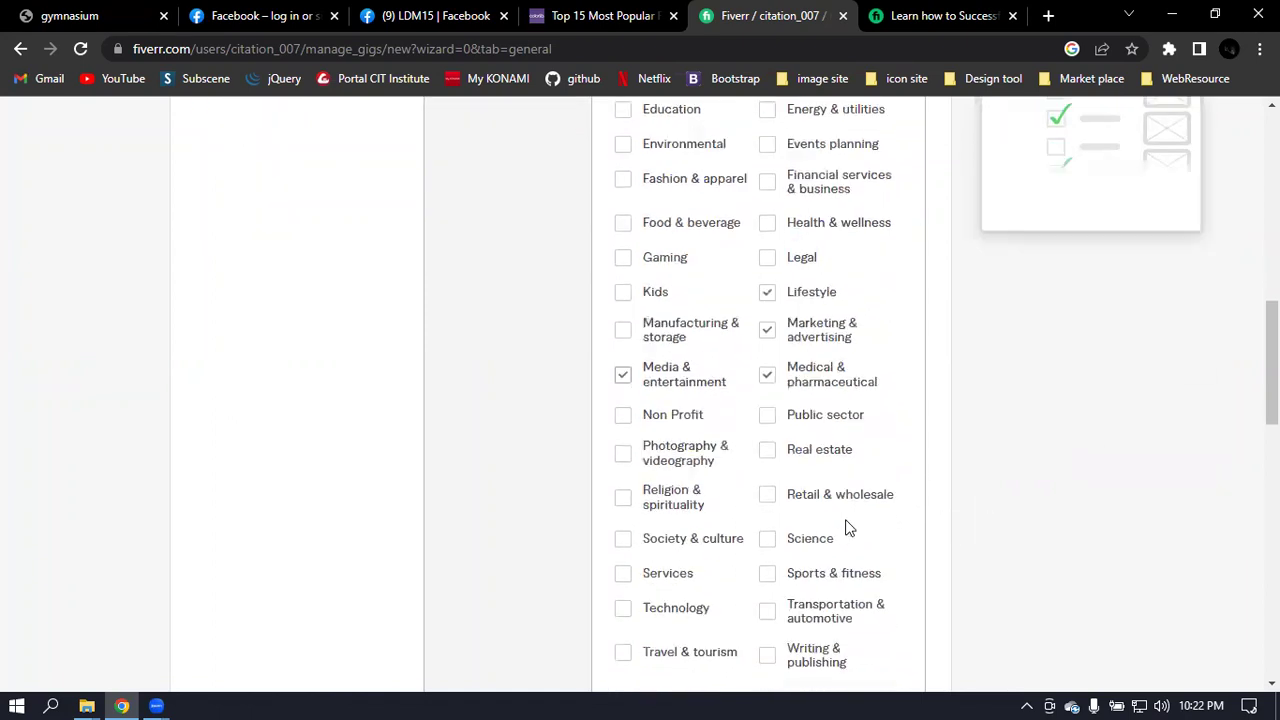
{"action": "scroll", "coordinate": [766, 514], "scroll_direction": "down", "scroll_amount": 2}
{"action": "scroll", "coordinate": [771, 514], "scroll_direction": "down", "scroll_amount": 3}
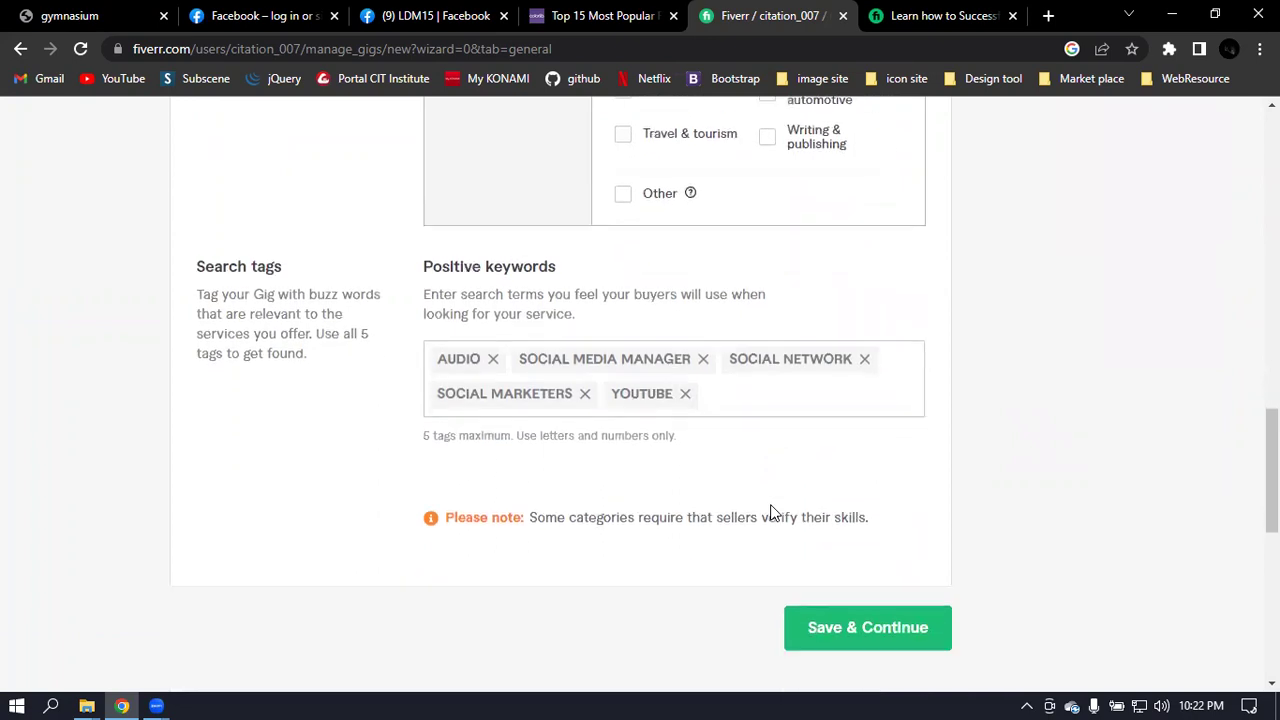
{"action": "left_click", "coordinate": [851, 506]}
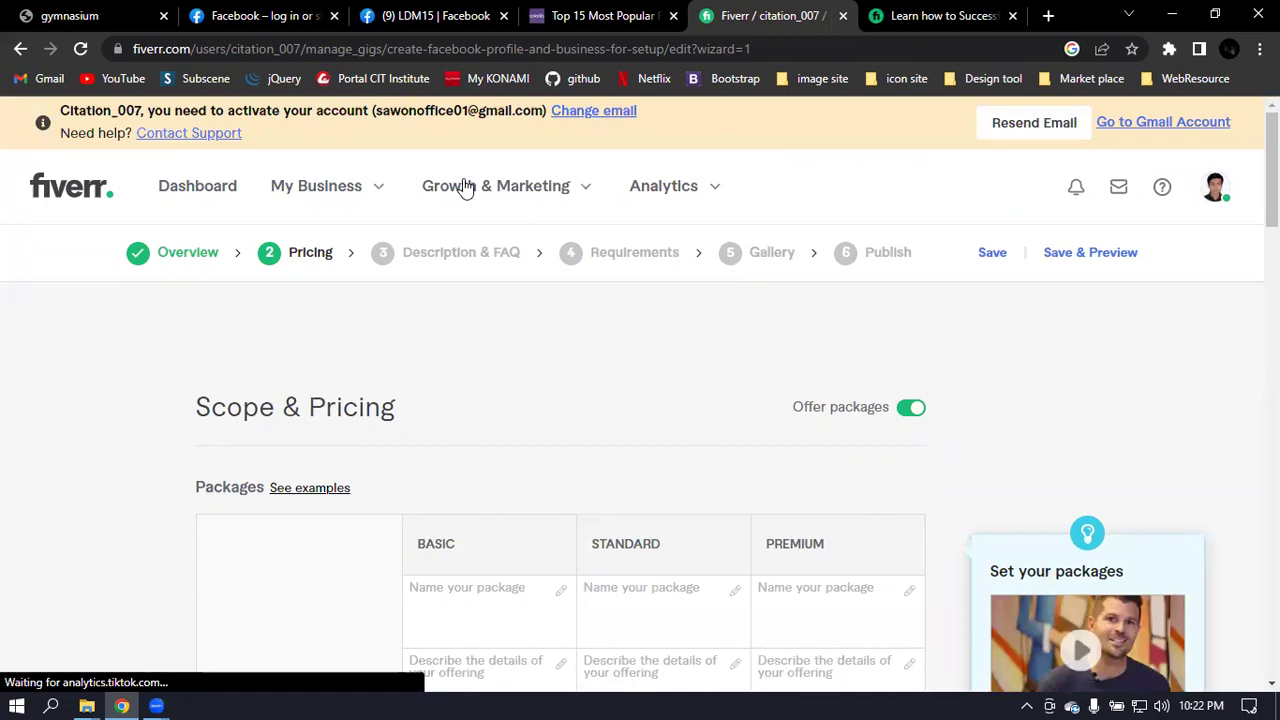
Examine the Basic, Standard and Premium package fields and service options in the gig's Scope & Pricing section
{"action": "scroll", "coordinate": [989, 209], "scroll_direction": "down", "scroll_amount": 1}
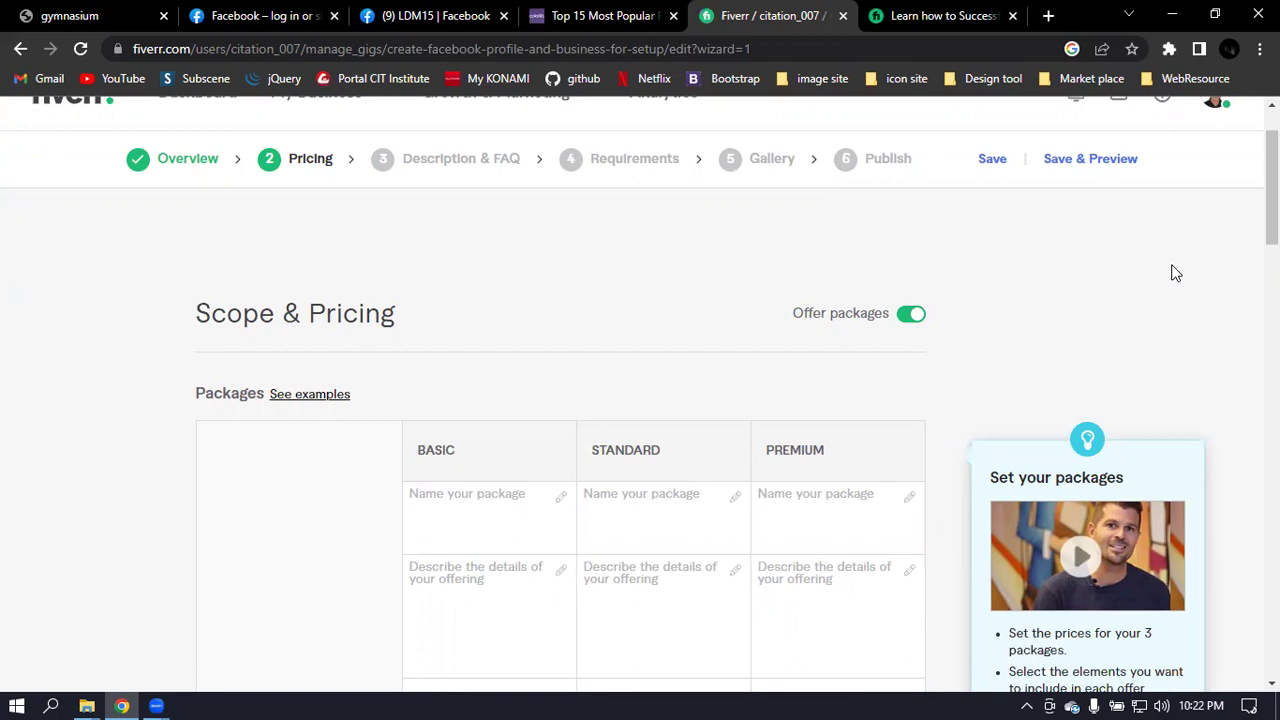
{"action": "scroll", "coordinate": [1130, 258], "scroll_direction": "down", "scroll_amount": 2}
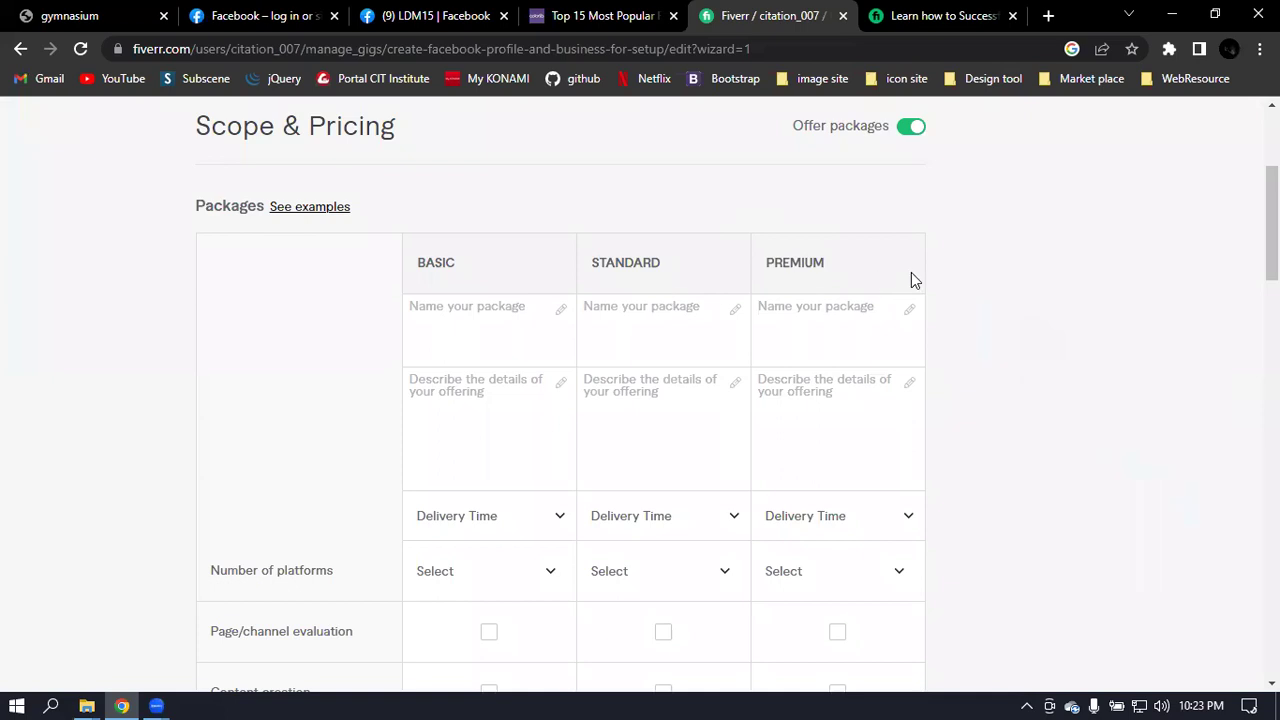
{"action": "scroll", "coordinate": [911, 272], "scroll_direction": "up", "scroll_amount": 3}
{"action": "scroll", "coordinate": [911, 280], "scroll_direction": "down", "scroll_amount": 3}
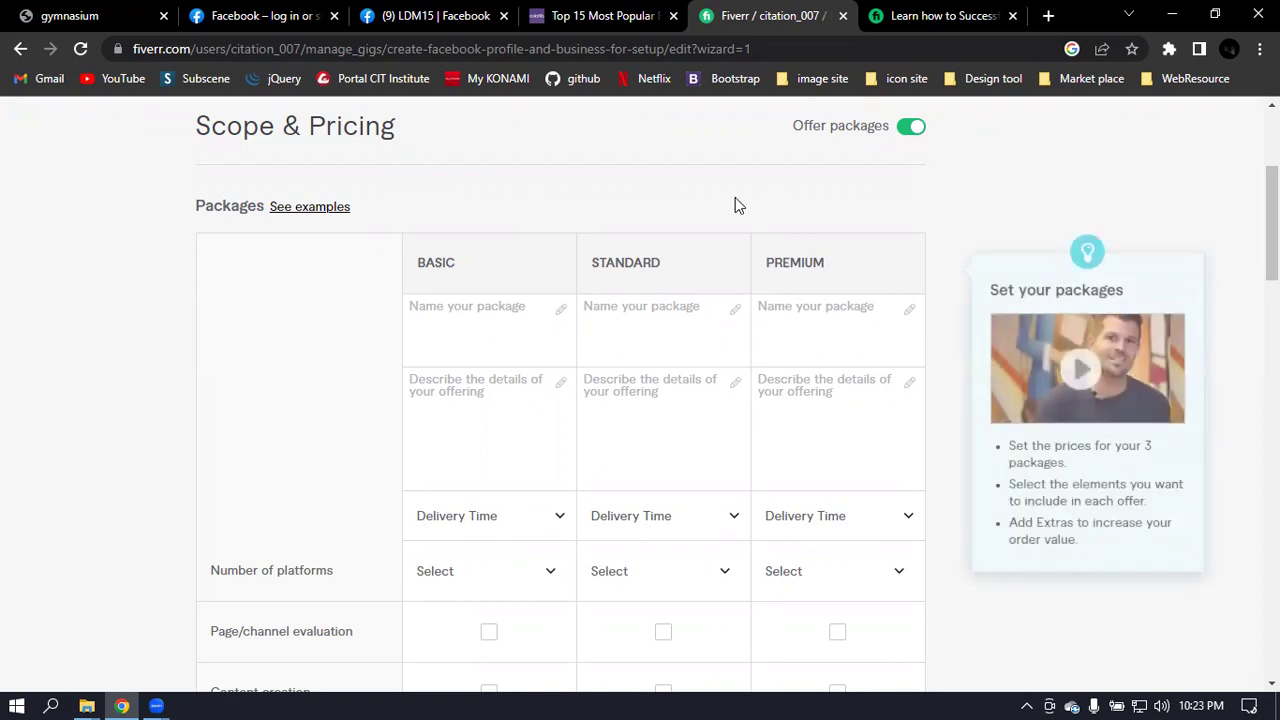
{"action": "mouse_move", "coordinate": [508, 366]}
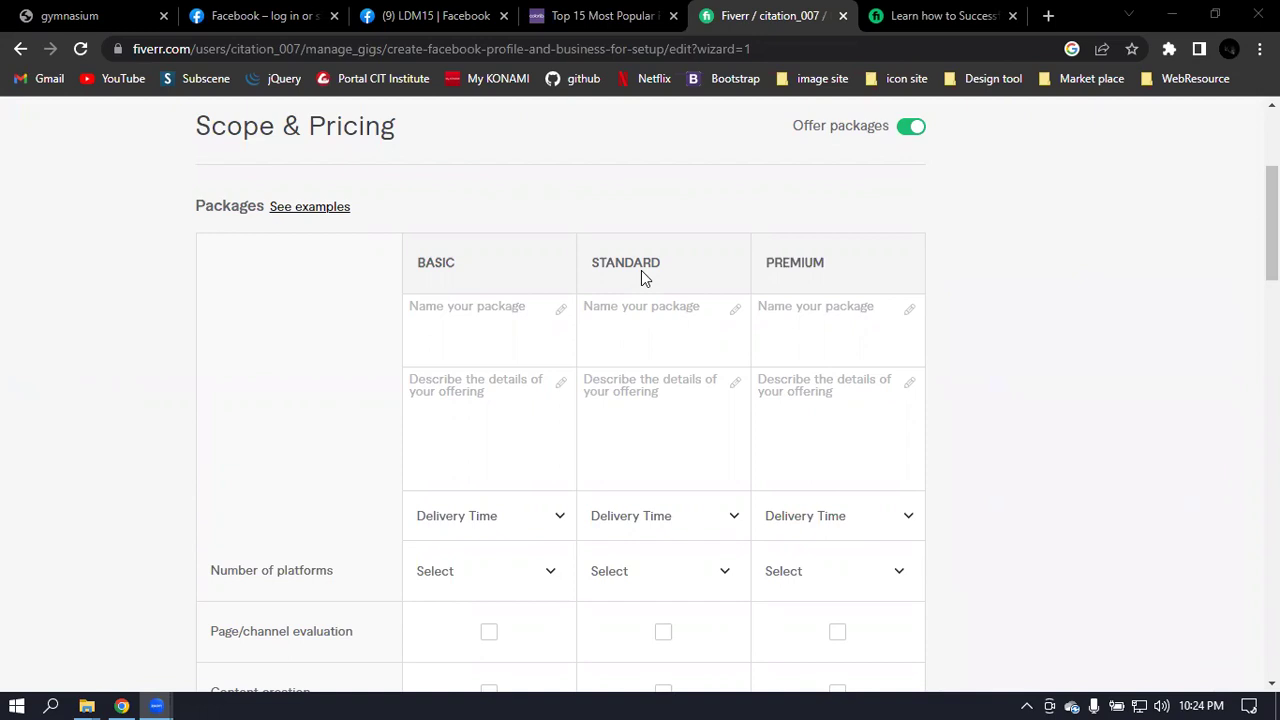
{"action": "scroll", "coordinate": [643, 277], "scroll_direction": "up", "scroll_amount": 1}
{"action": "scroll", "coordinate": [641, 270], "scroll_direction": "up", "scroll_amount": 2}
{"action": "scroll", "coordinate": [641, 270], "scroll_direction": "down", "scroll_amount": 3}
{"action": "scroll", "coordinate": [641, 270], "scroll_direction": "down", "scroll_amount": 2}
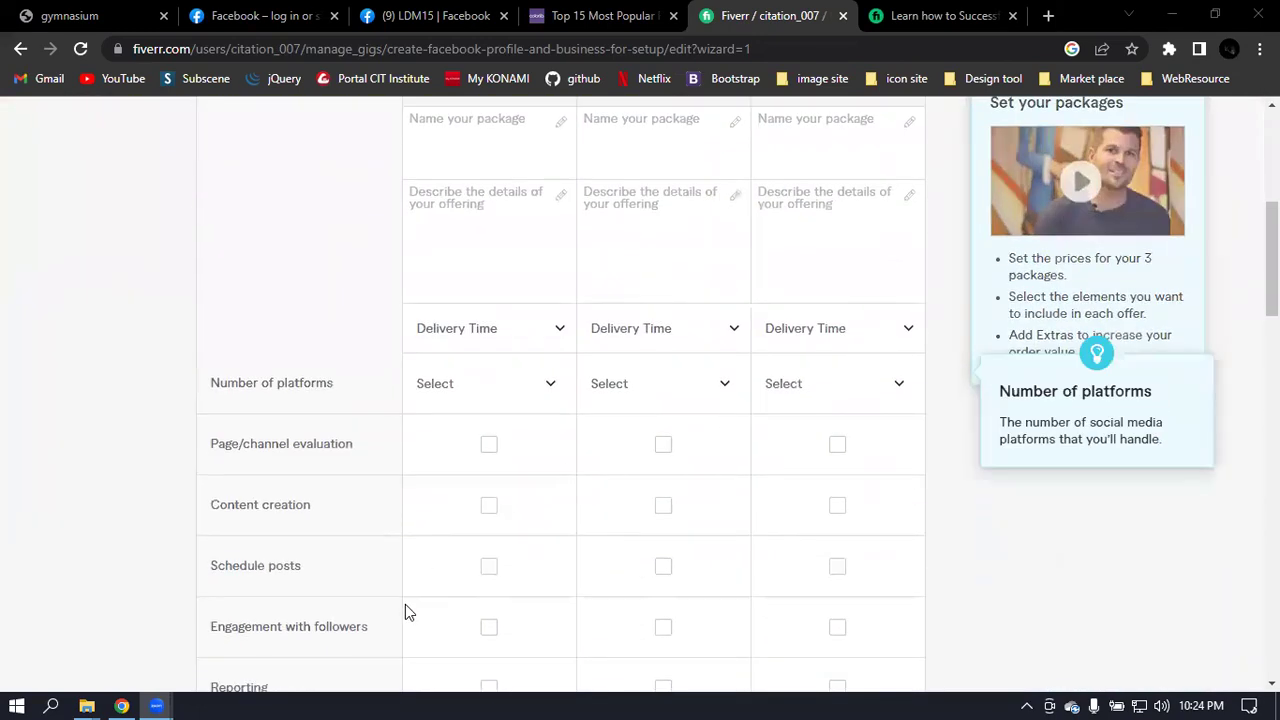